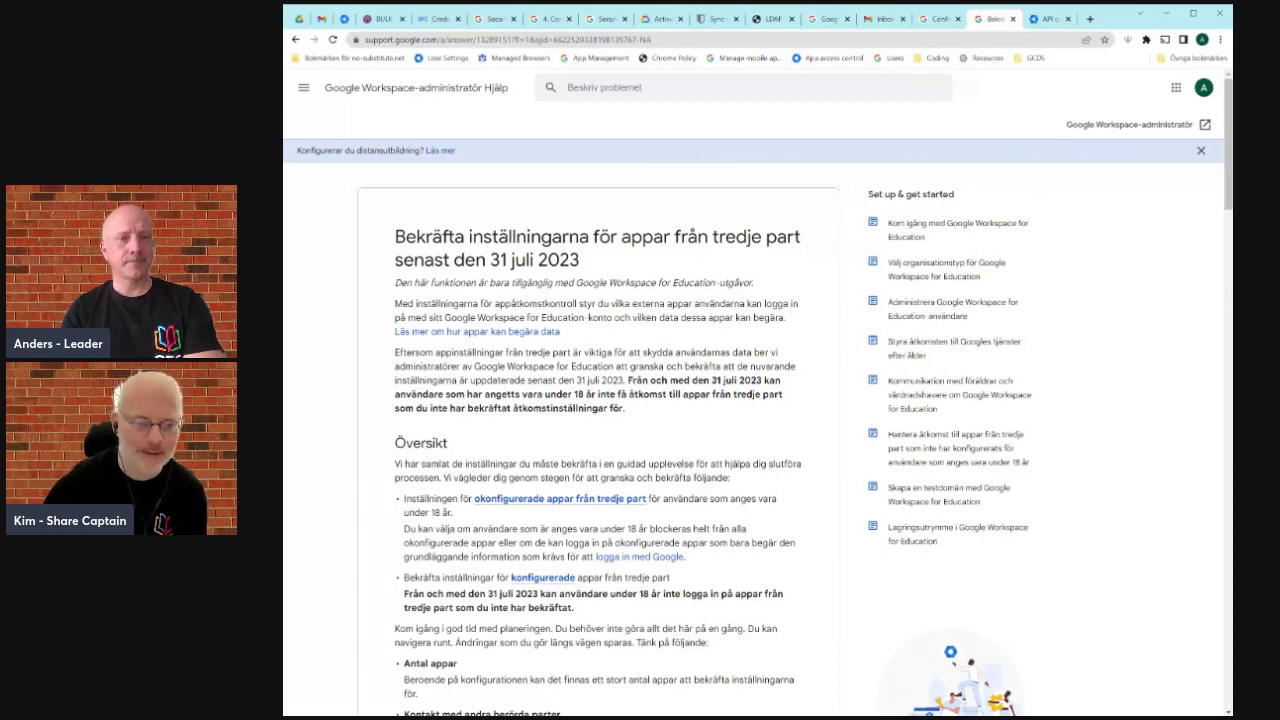
Step: Look up the definition of unconfigured third-party apps in the help article's overview
{"action": "left_click", "coordinate": [640, 499]}
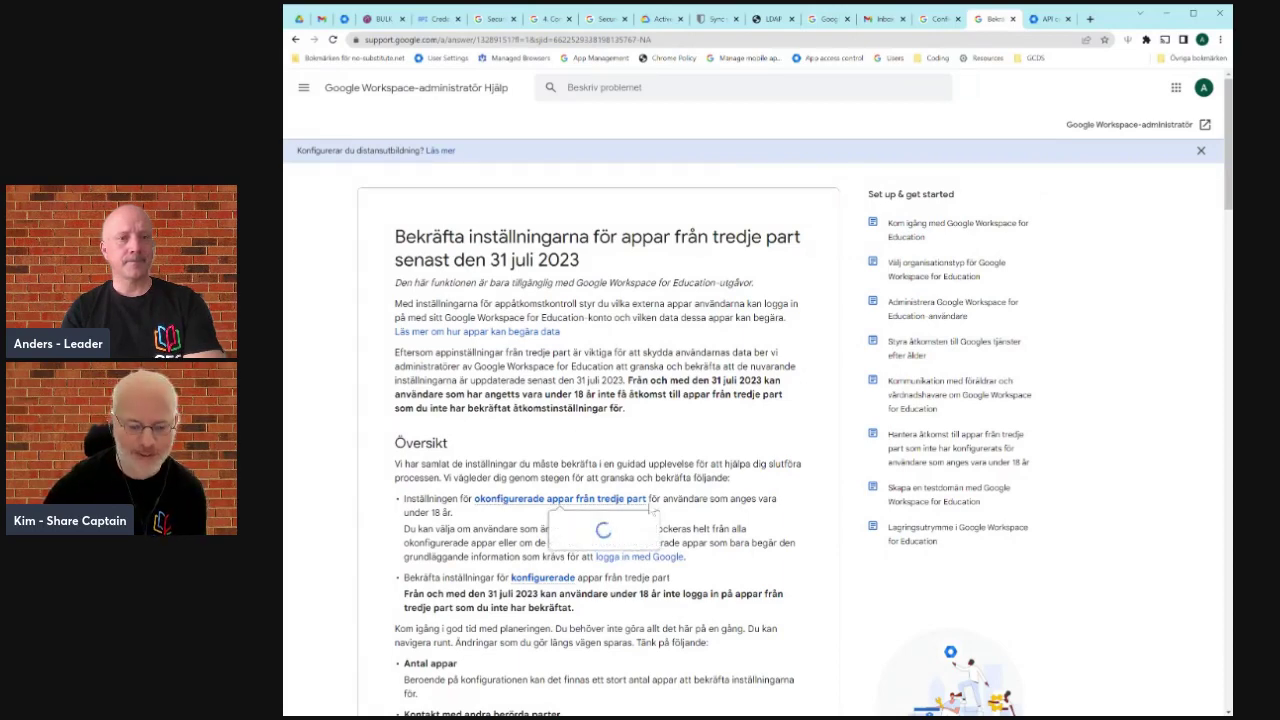
{"action": "scroll", "coordinate": [652, 510], "scroll_direction": "down", "scroll_amount": 2}
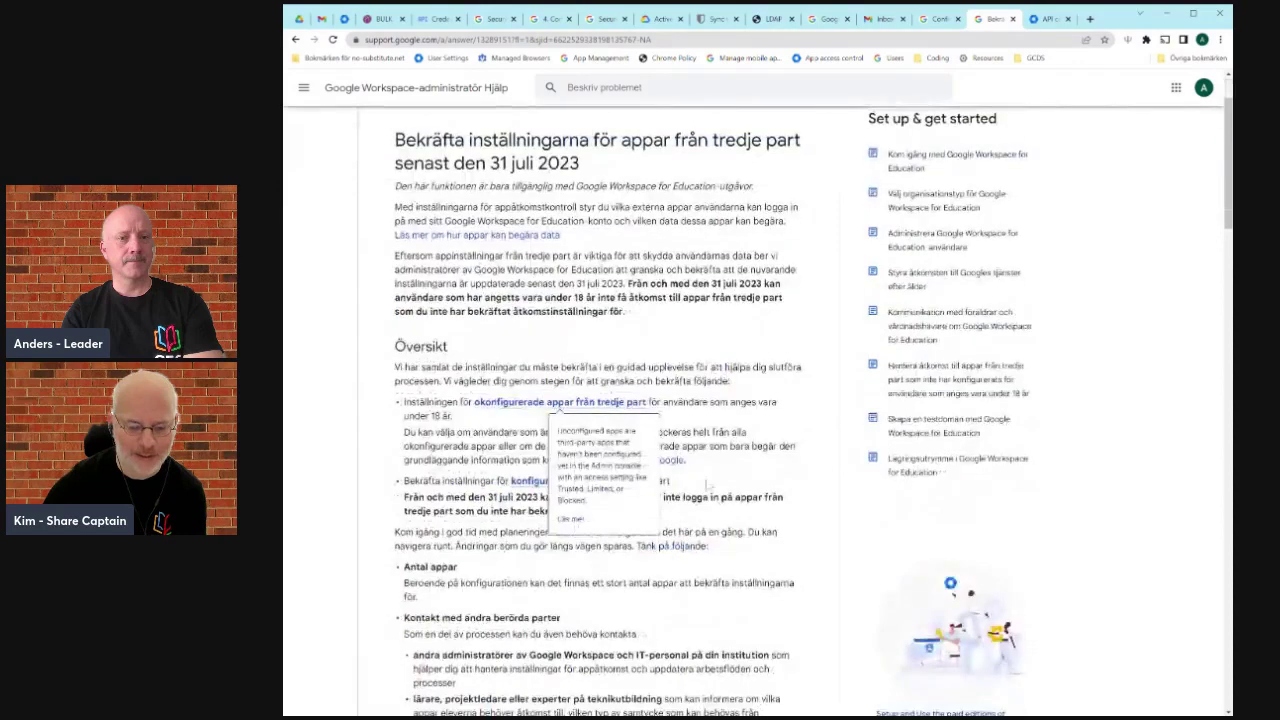
Step: Switch to the Google Admin console, search for "api control" and open the API controls page under Security
{"action": "left_click", "coordinate": [1050, 22]}
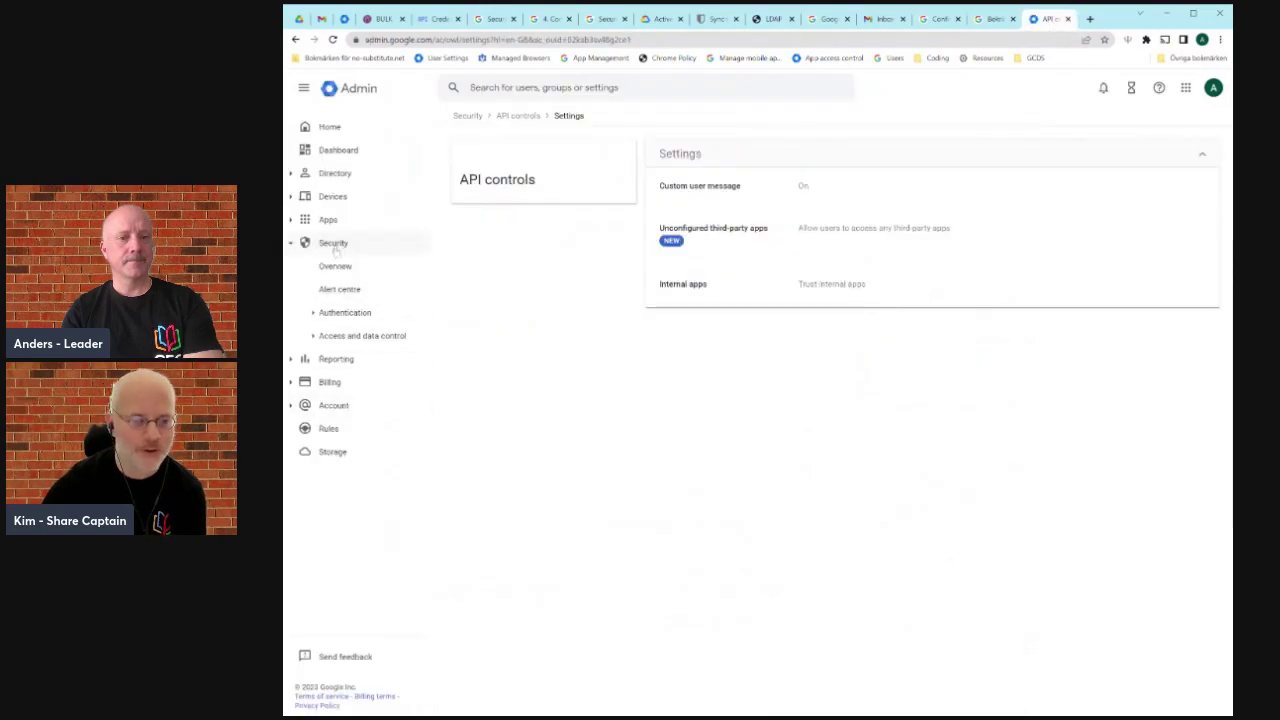
{"action": "left_click", "coordinate": [356, 336]}
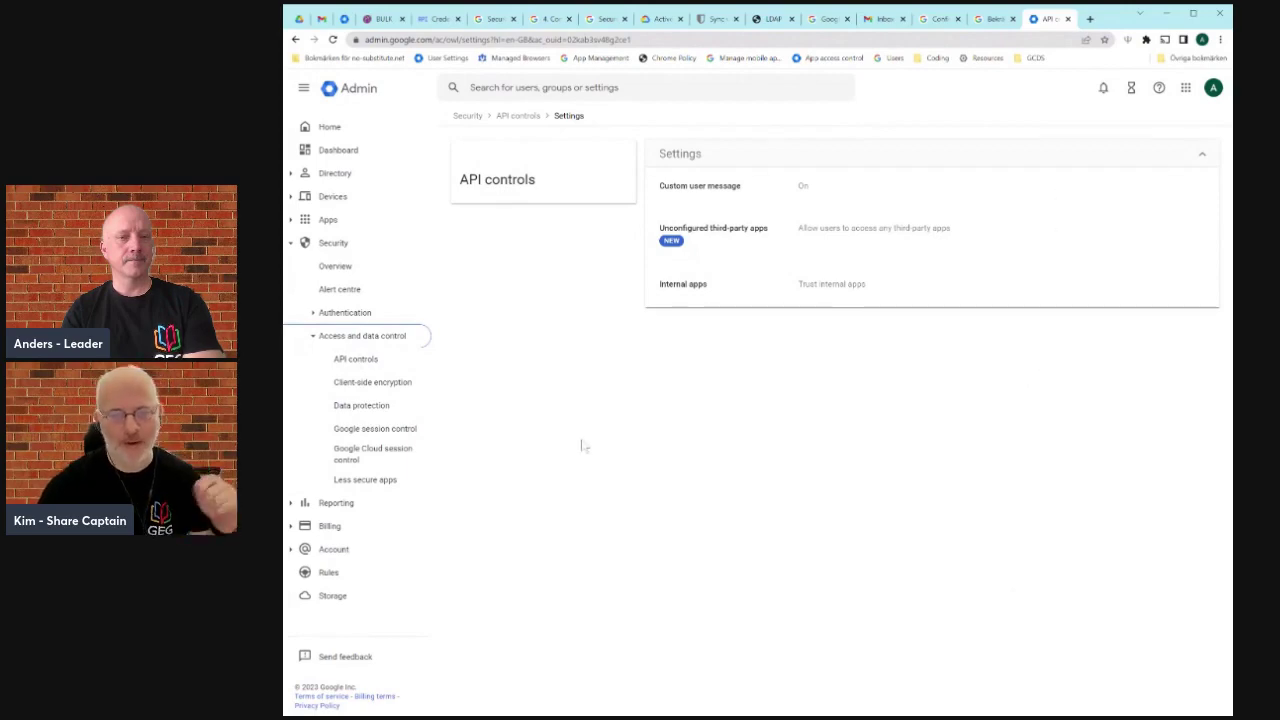
{"action": "type", "text": "/"}
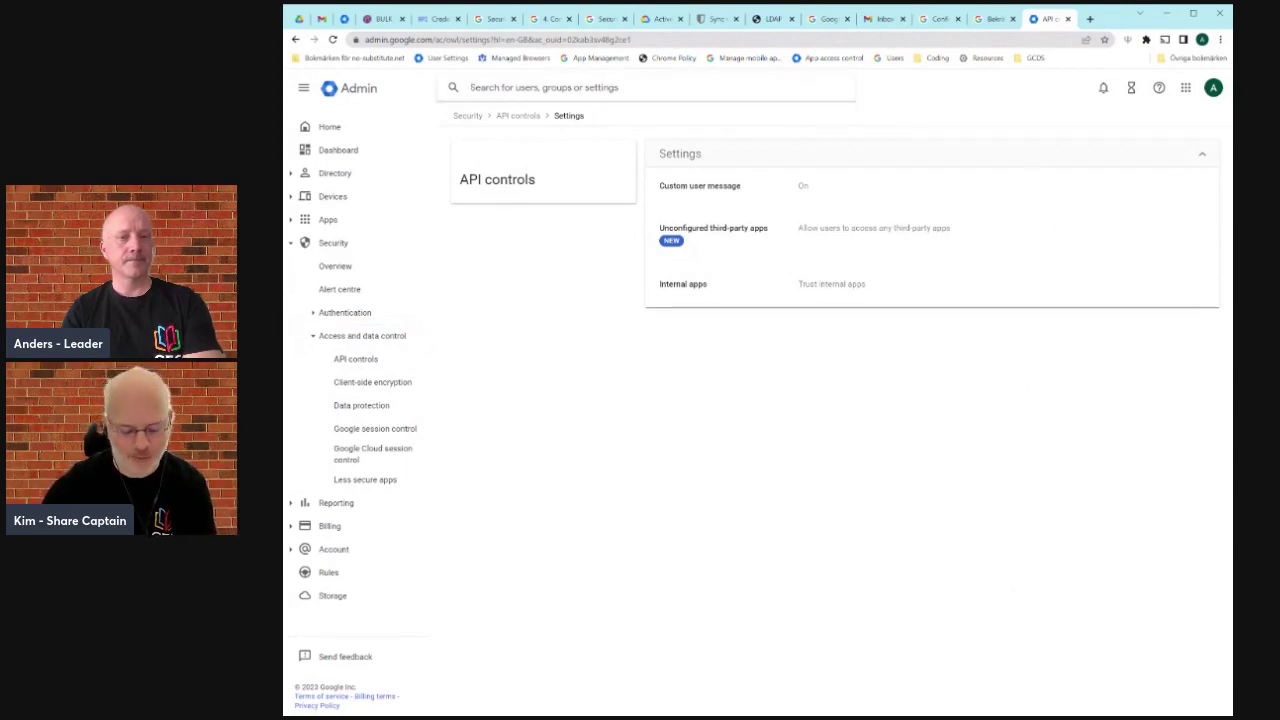
{"action": "type", "text": "api control"}
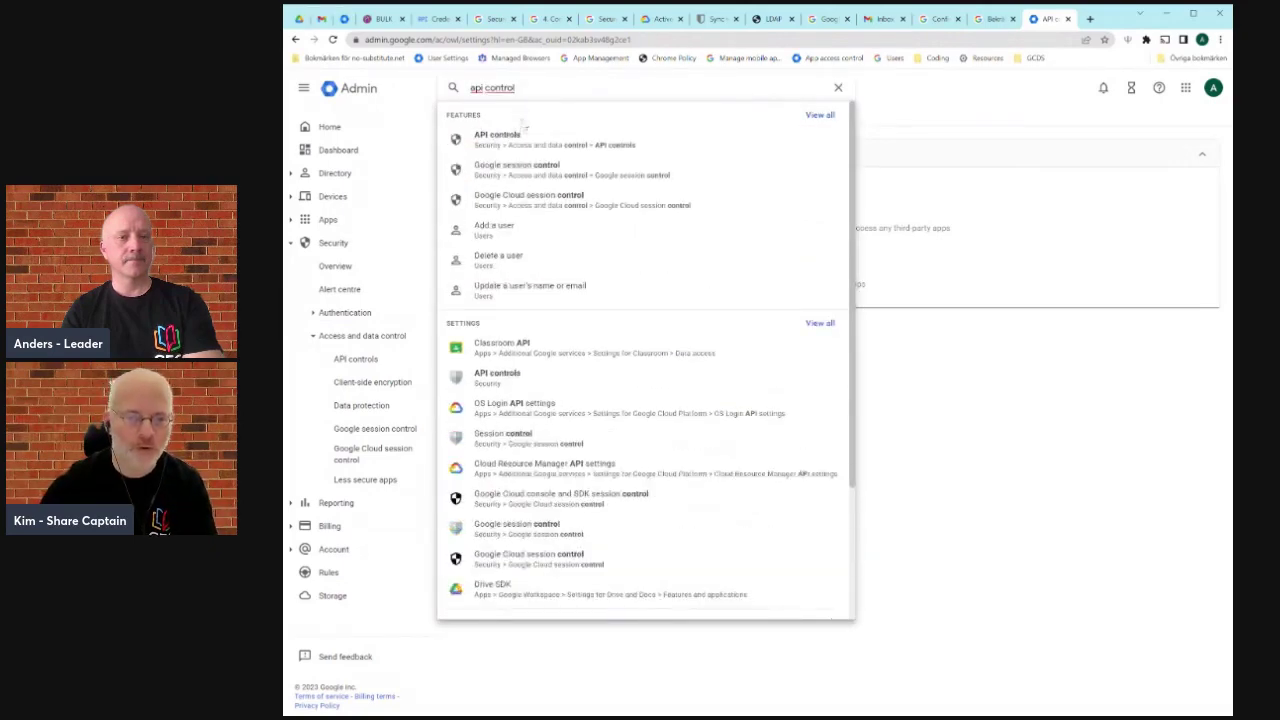
{"action": "left_click", "coordinate": [535, 140]}
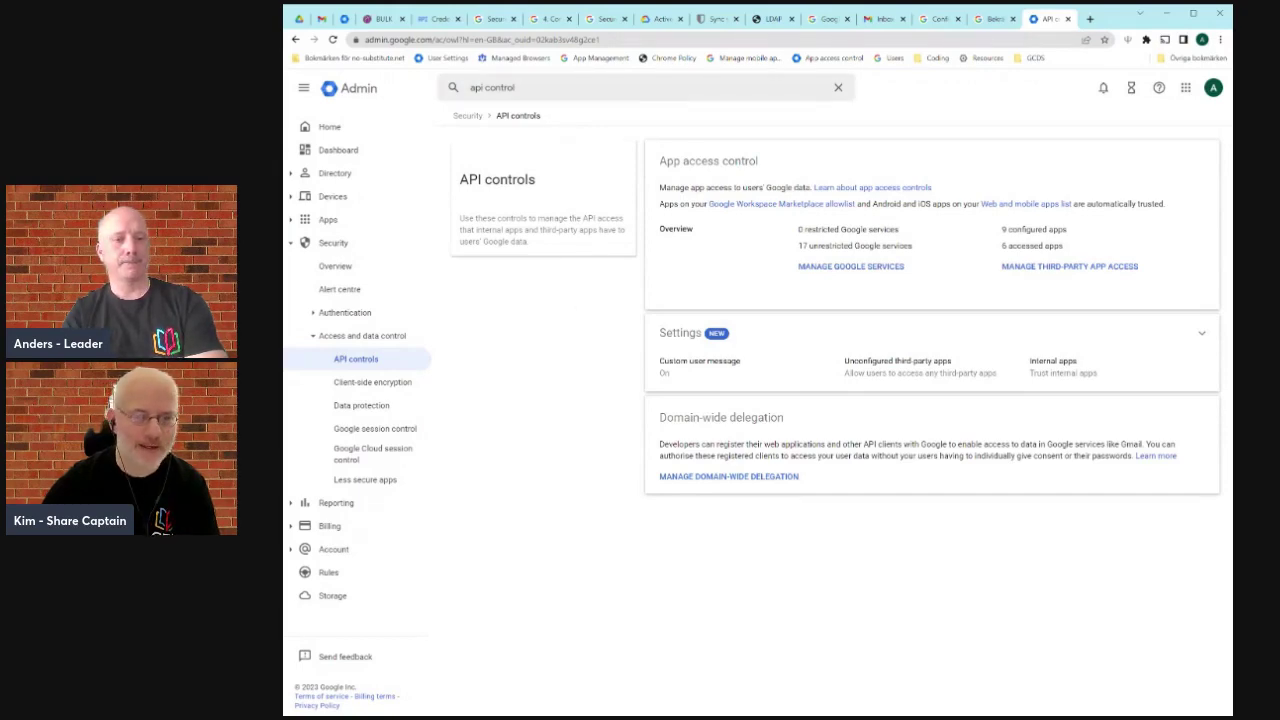
{"action": "left_click", "coordinate": [514, 87]}
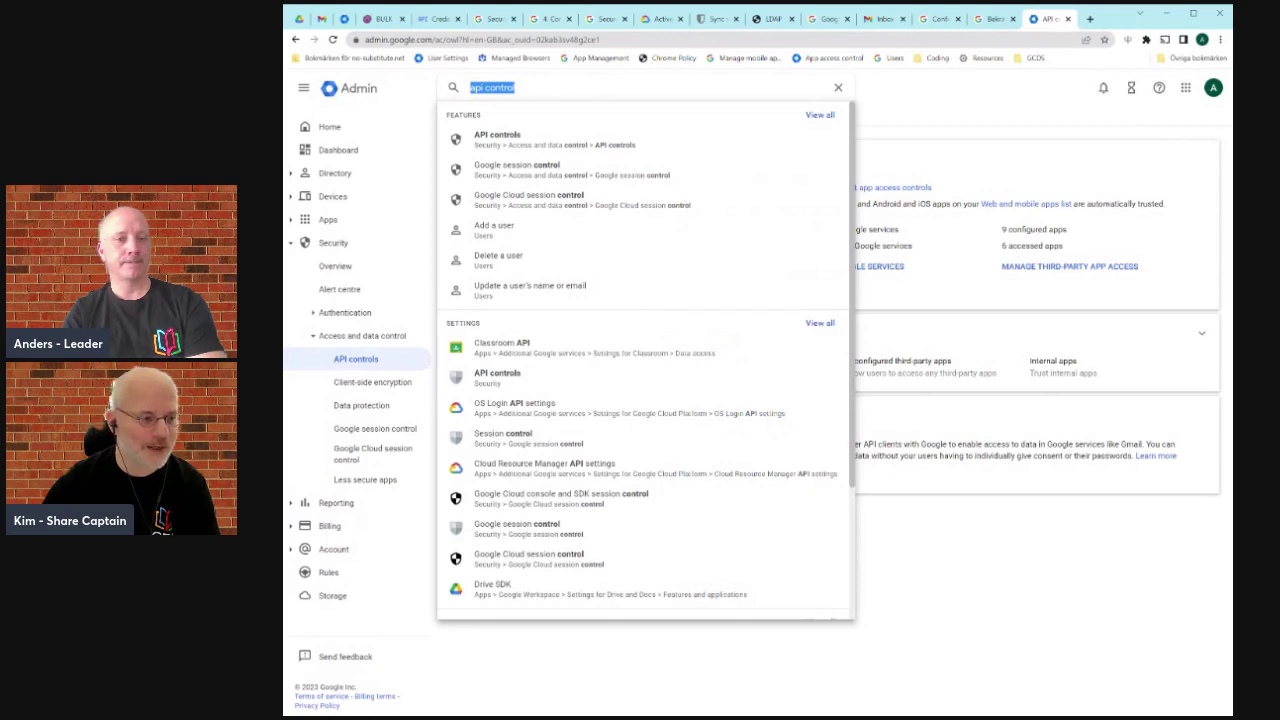
{"action": "left_click", "coordinate": [979, 106]}
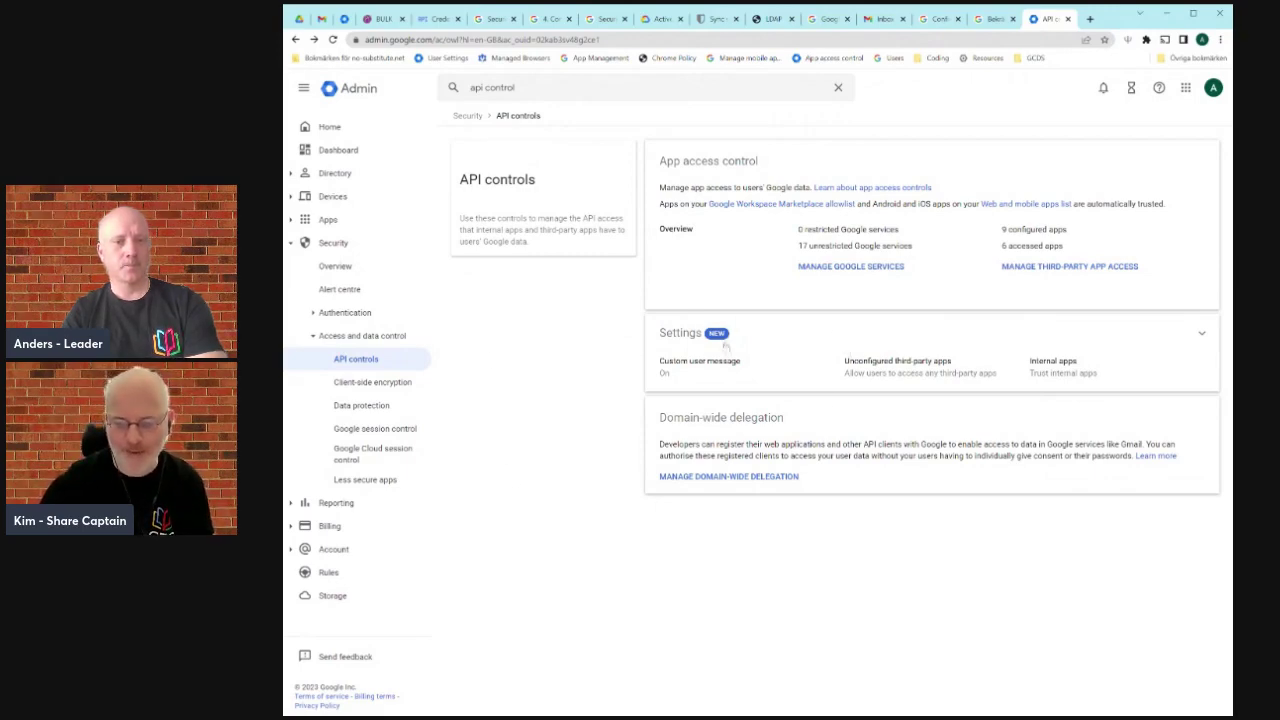
Step: Examine the "Don't allow users to access any third-party apps" option for unconfigured third-party apps and cancel without changing it
{"action": "left_click", "coordinate": [787, 343]}
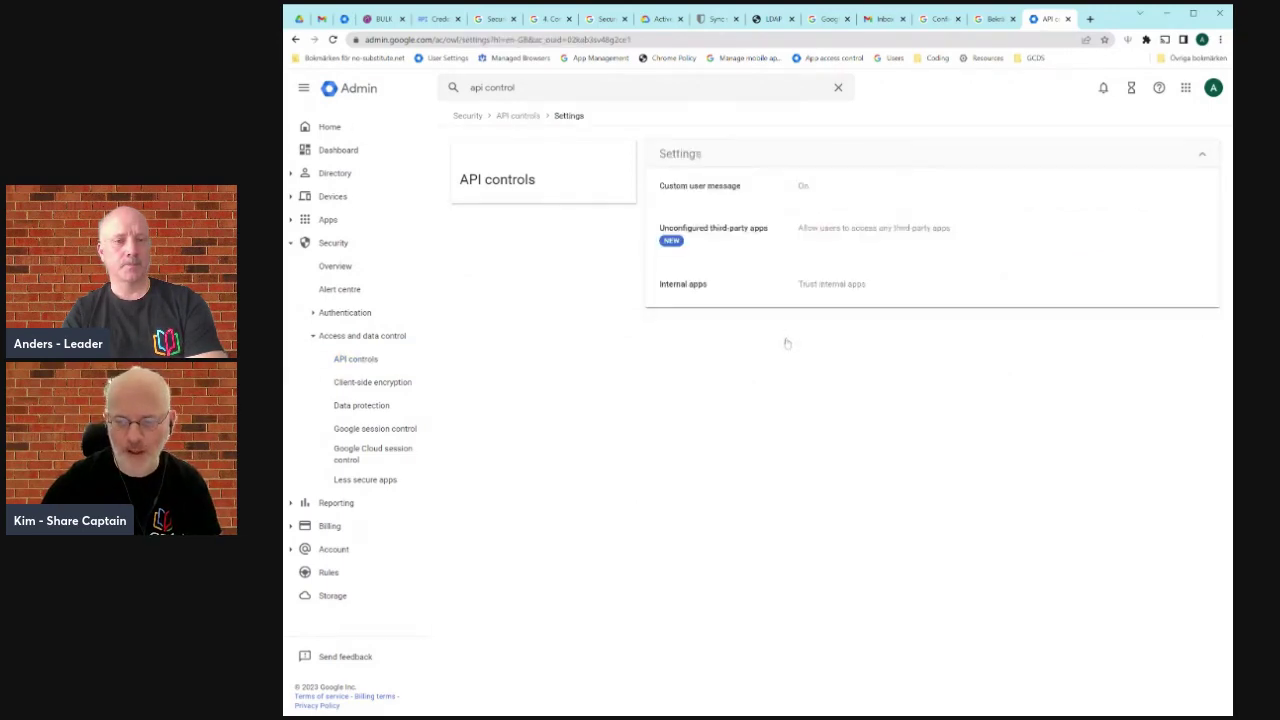
{"action": "left_click", "coordinate": [758, 236]}
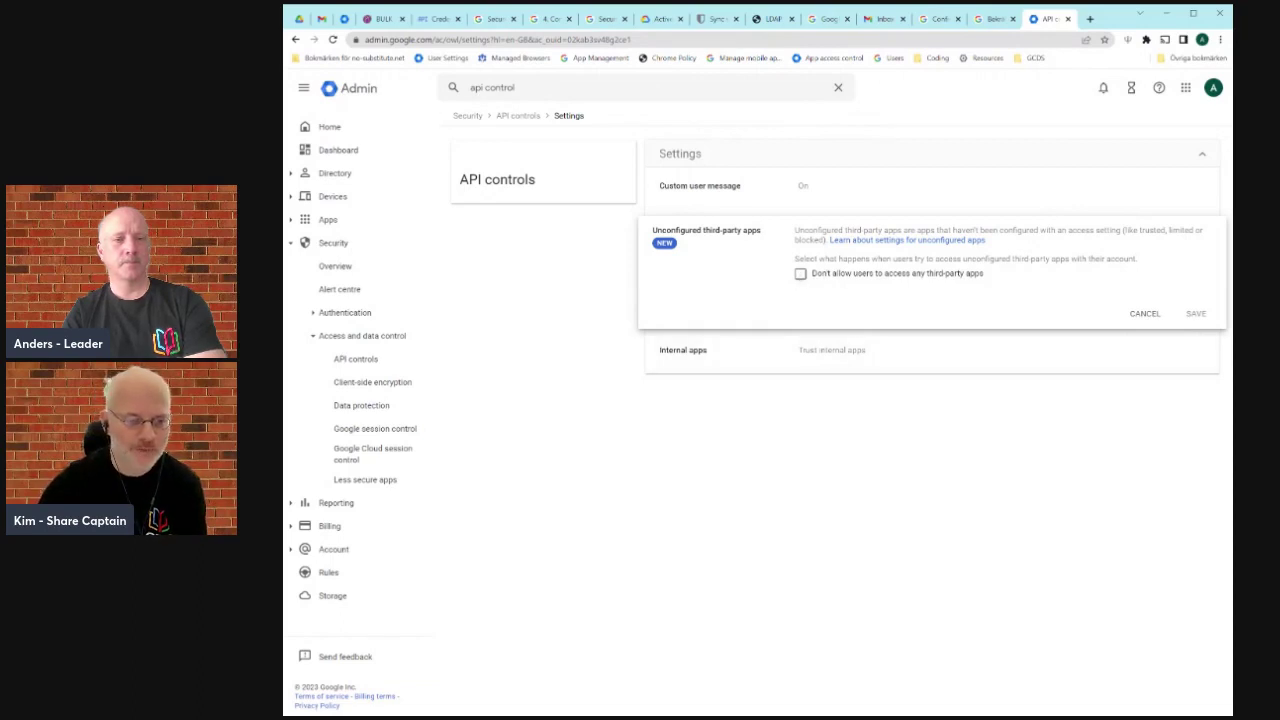
{"action": "left_click_drag", "start_coordinate": [986, 276], "coordinate": [812, 274]}
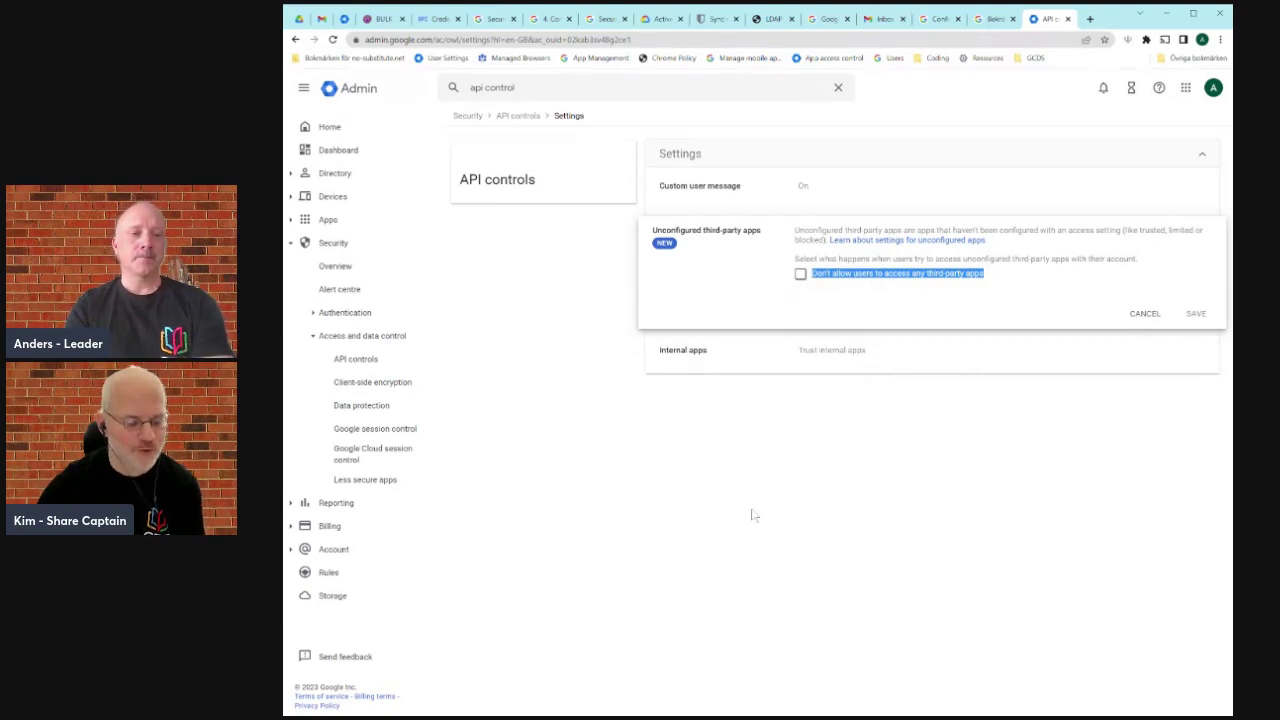
{"action": "left_click", "coordinate": [980, 297]}
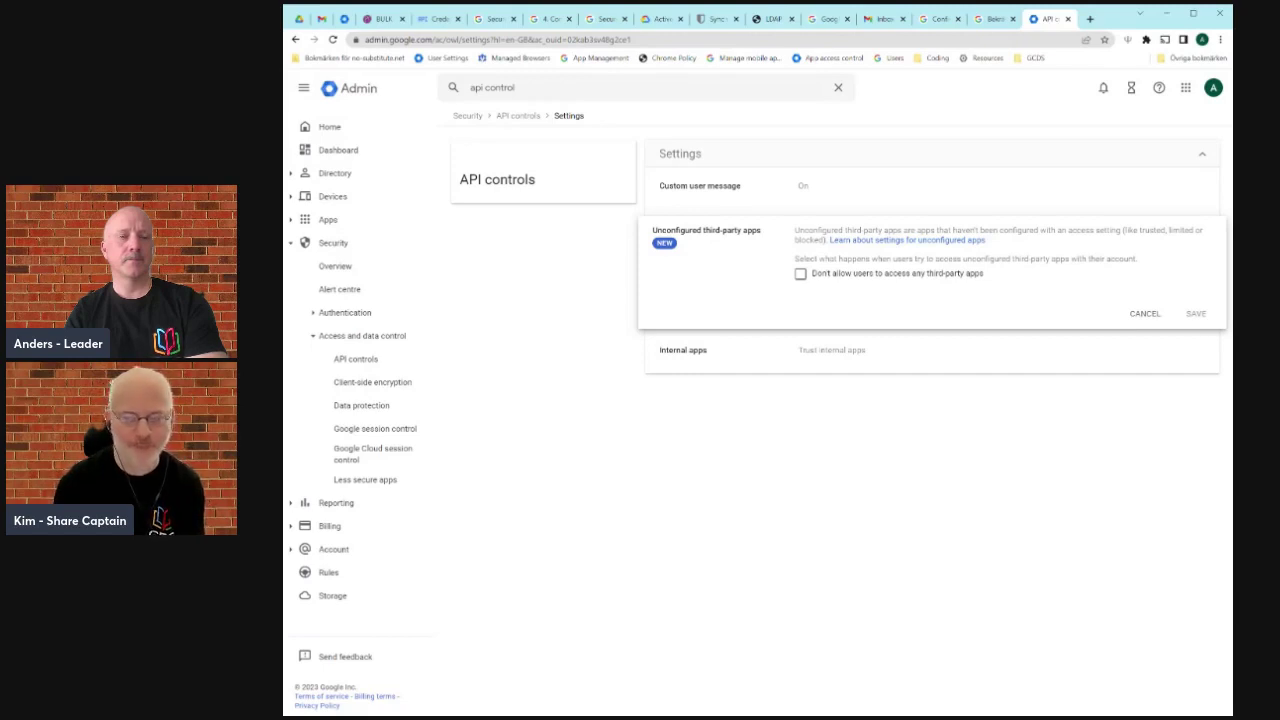
{"action": "left_click", "coordinate": [1142, 313]}
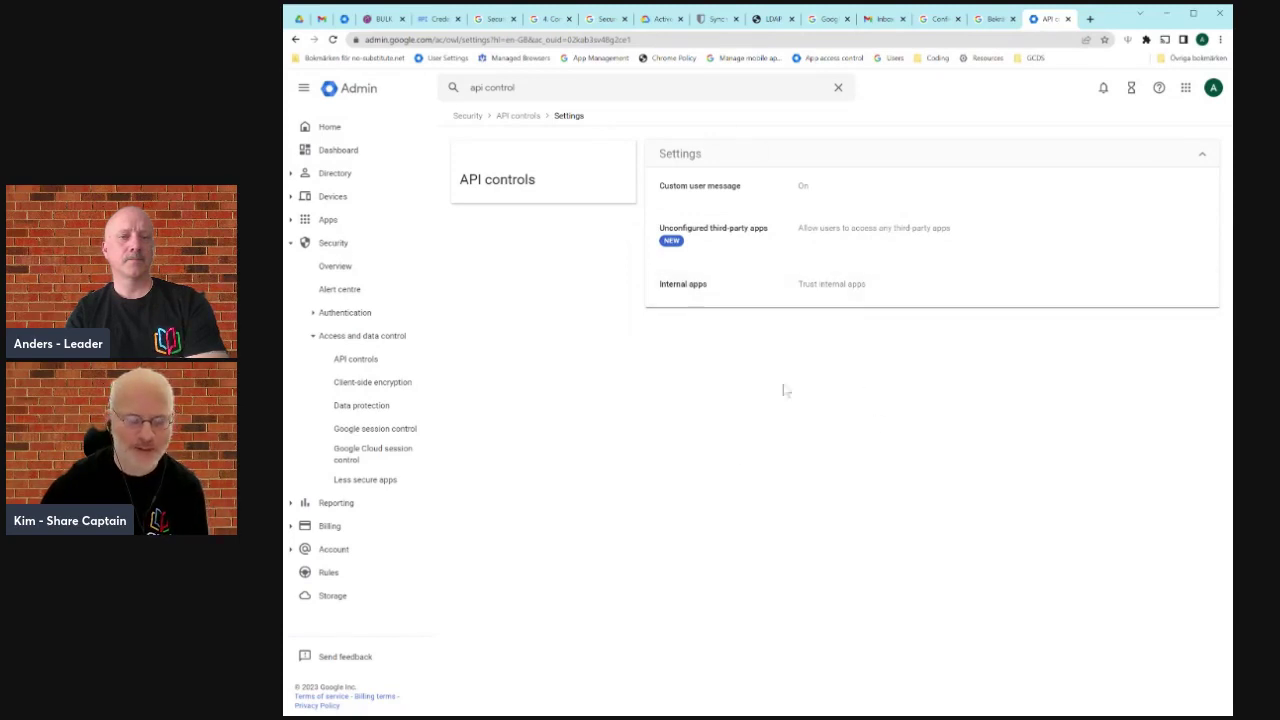
Step: Review the Internal apps setting and the custom user message text, and reopen the Unconfigured third-party apps setting
{"action": "left_click", "coordinate": [782, 289]}
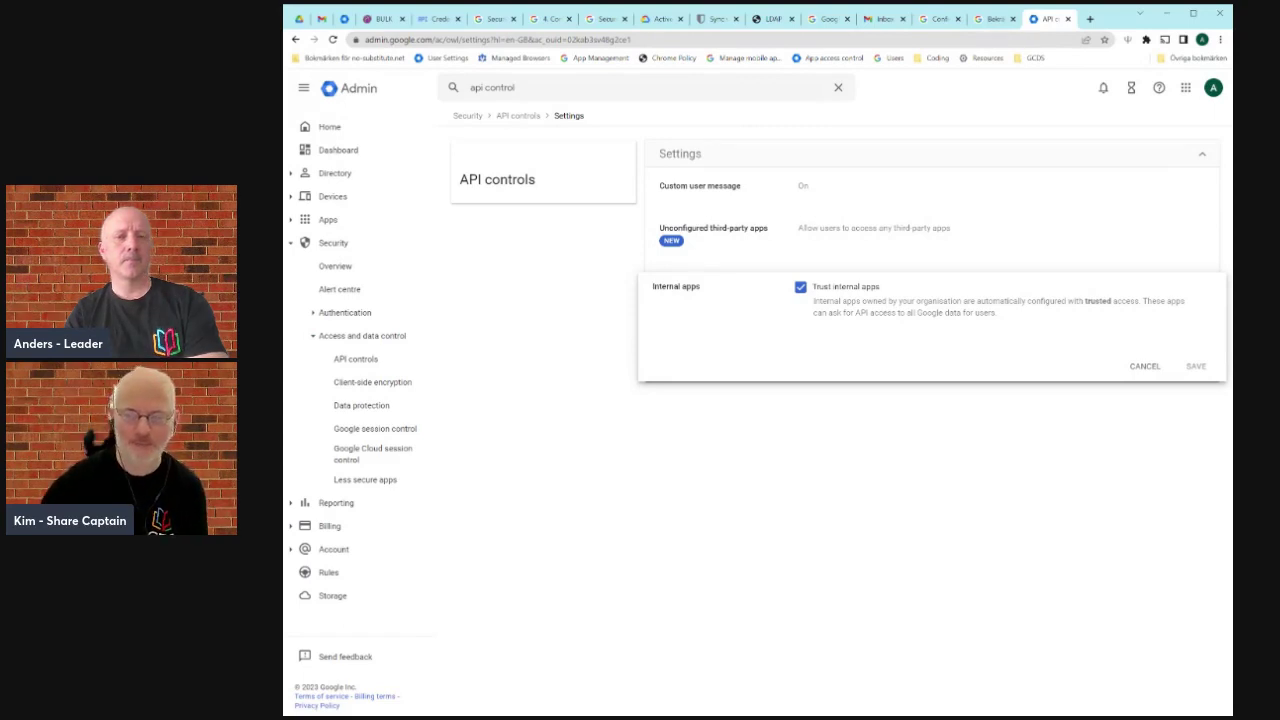
{"action": "left_click", "coordinate": [740, 186]}
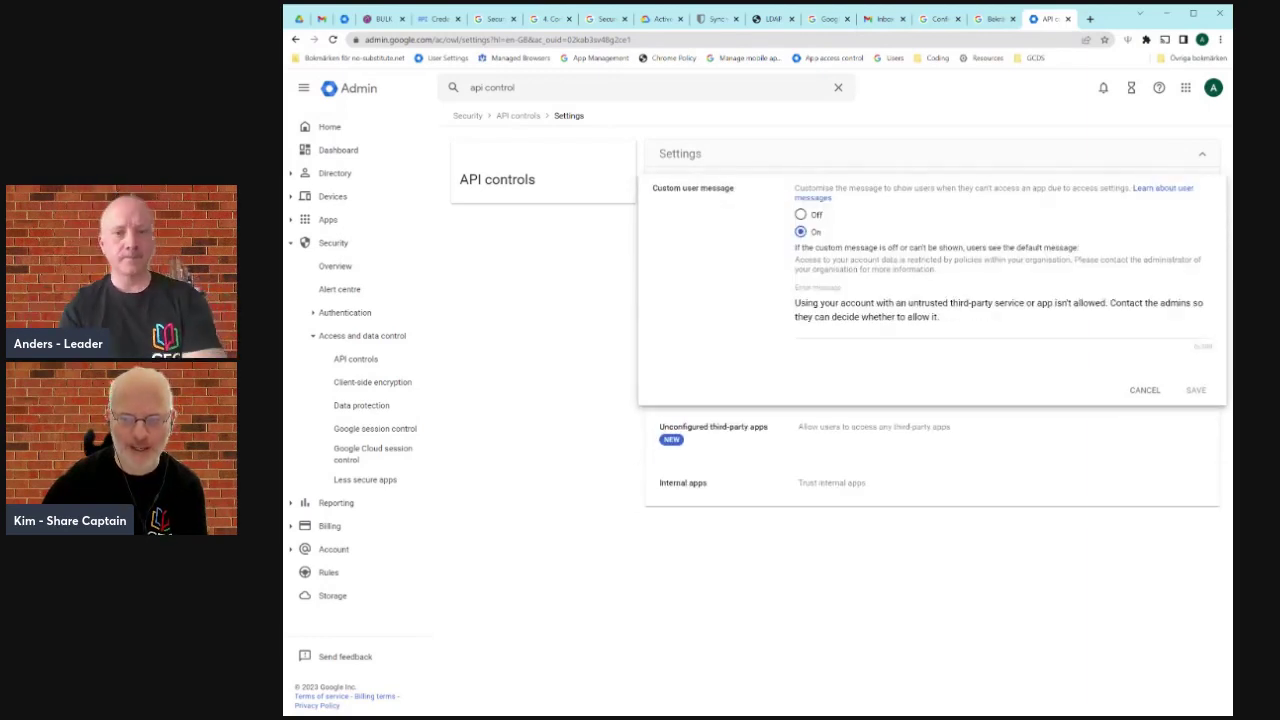
{"action": "left_click_drag", "start_coordinate": [940, 317], "coordinate": [769, 308]}
{"action": "left_click", "coordinate": [939, 317]}
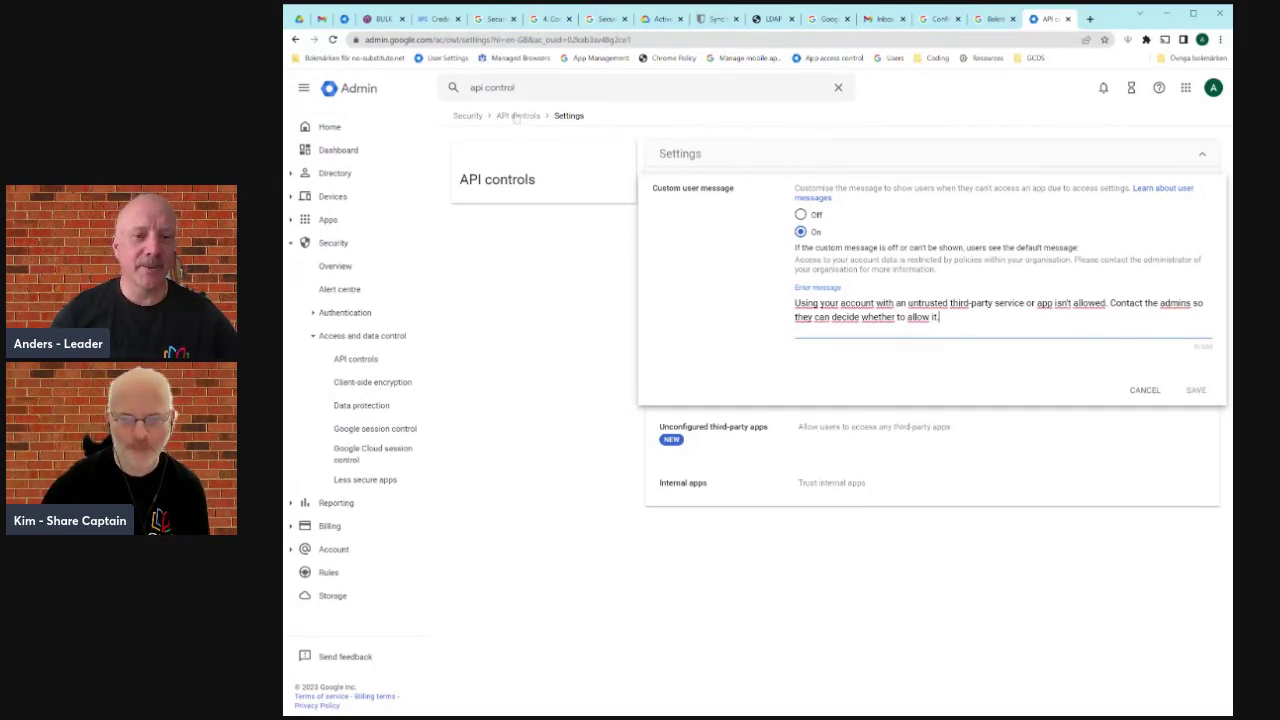
{"action": "left_click", "coordinate": [745, 438]}
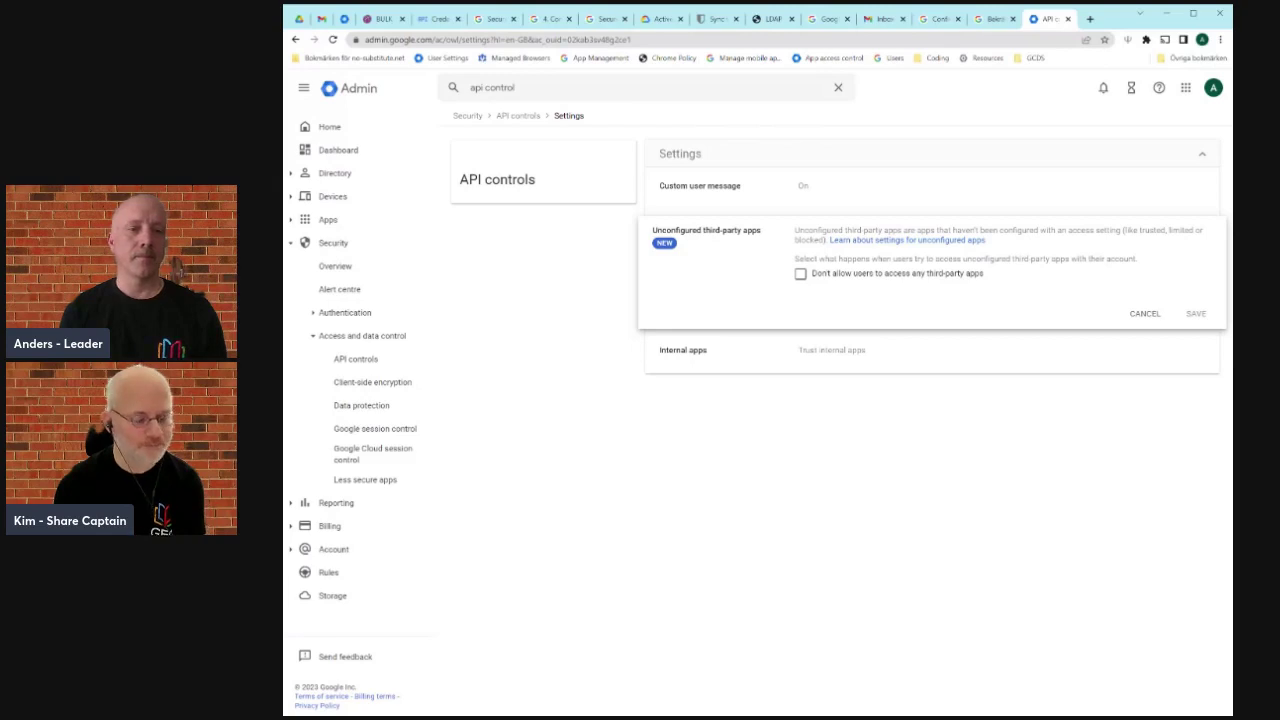
Step: Return to the API controls overview and examine the access settings in the full list of Google services
{"action": "left_click", "coordinate": [516, 116]}
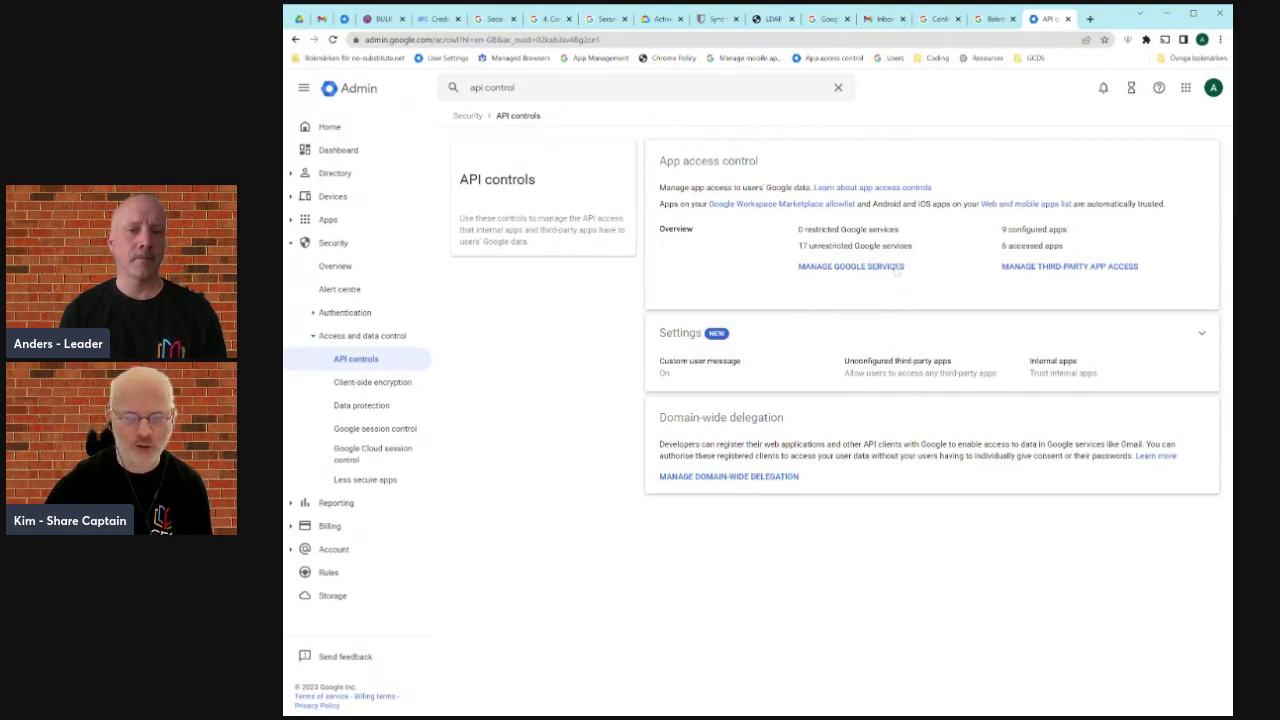
{"action": "left_click", "coordinate": [840, 267]}
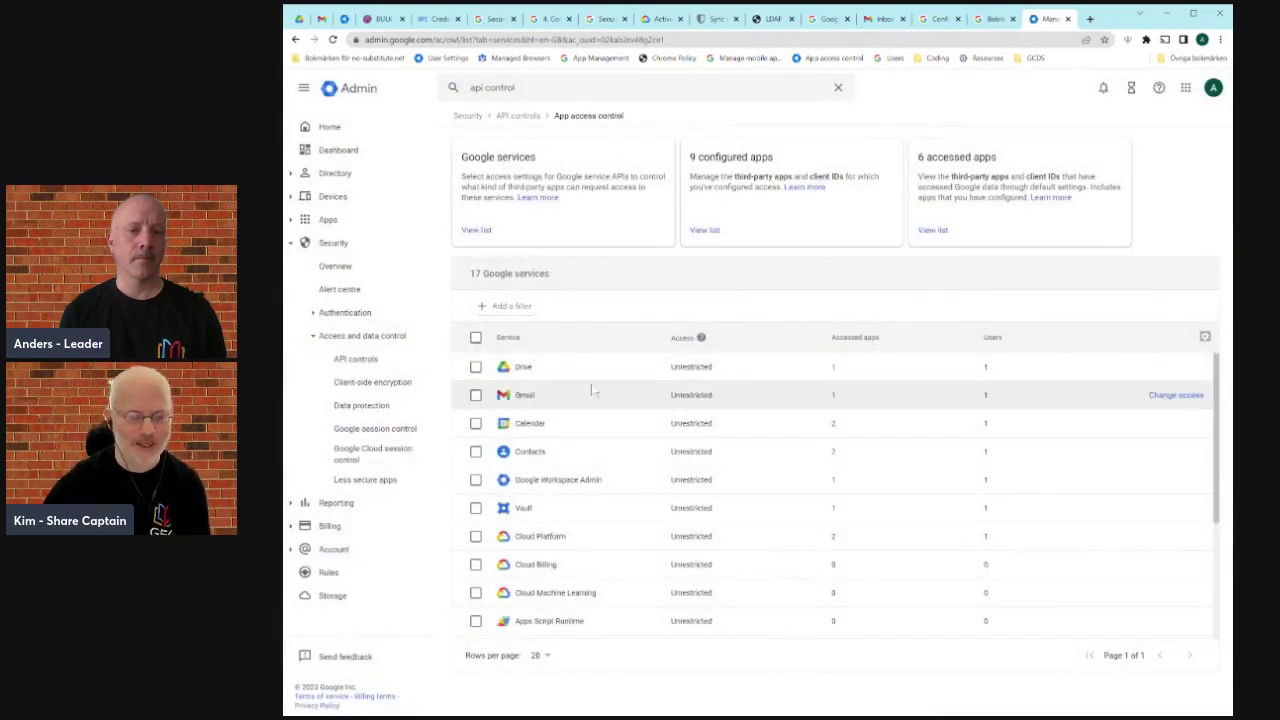
{"action": "scroll", "coordinate": [635, 392], "scroll_direction": "down", "scroll_amount": 1}
{"action": "scroll", "coordinate": [635, 392], "scroll_direction": "down", "scroll_amount": 5}
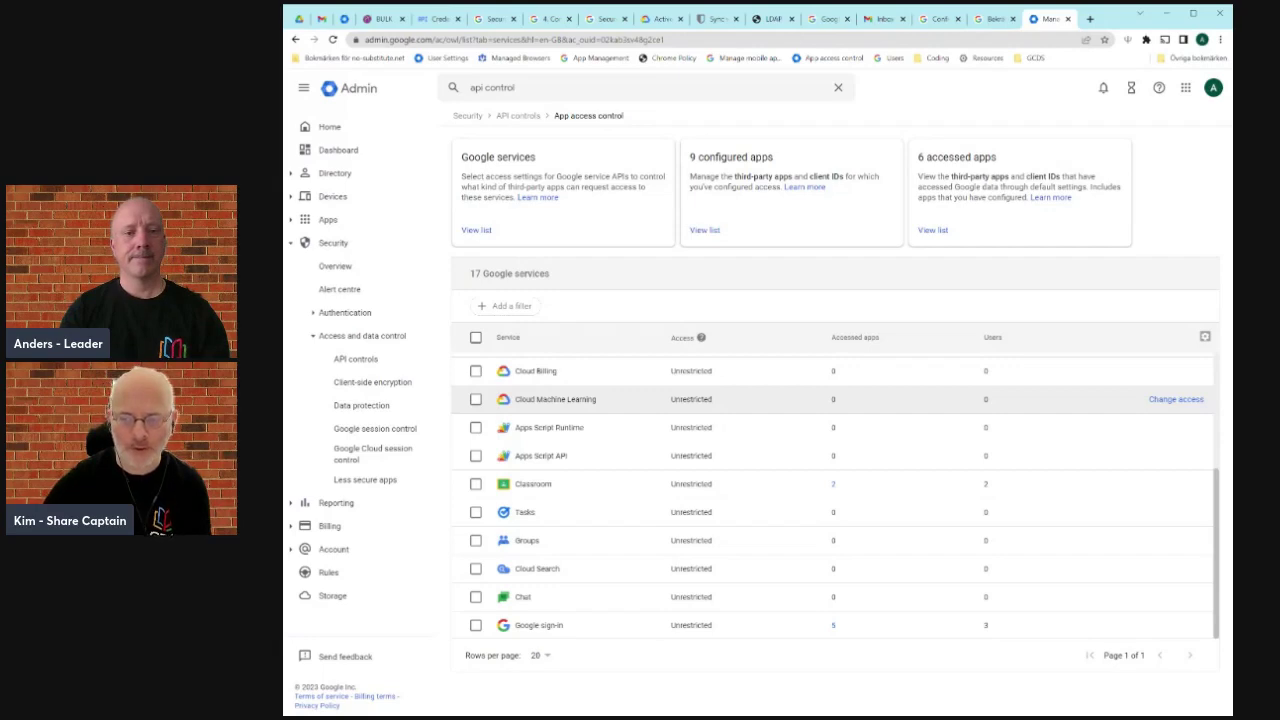
Step: View the list of configured third-party apps and the list of accessed apps from the API controls overview
{"action": "left_click", "coordinate": [517, 116]}
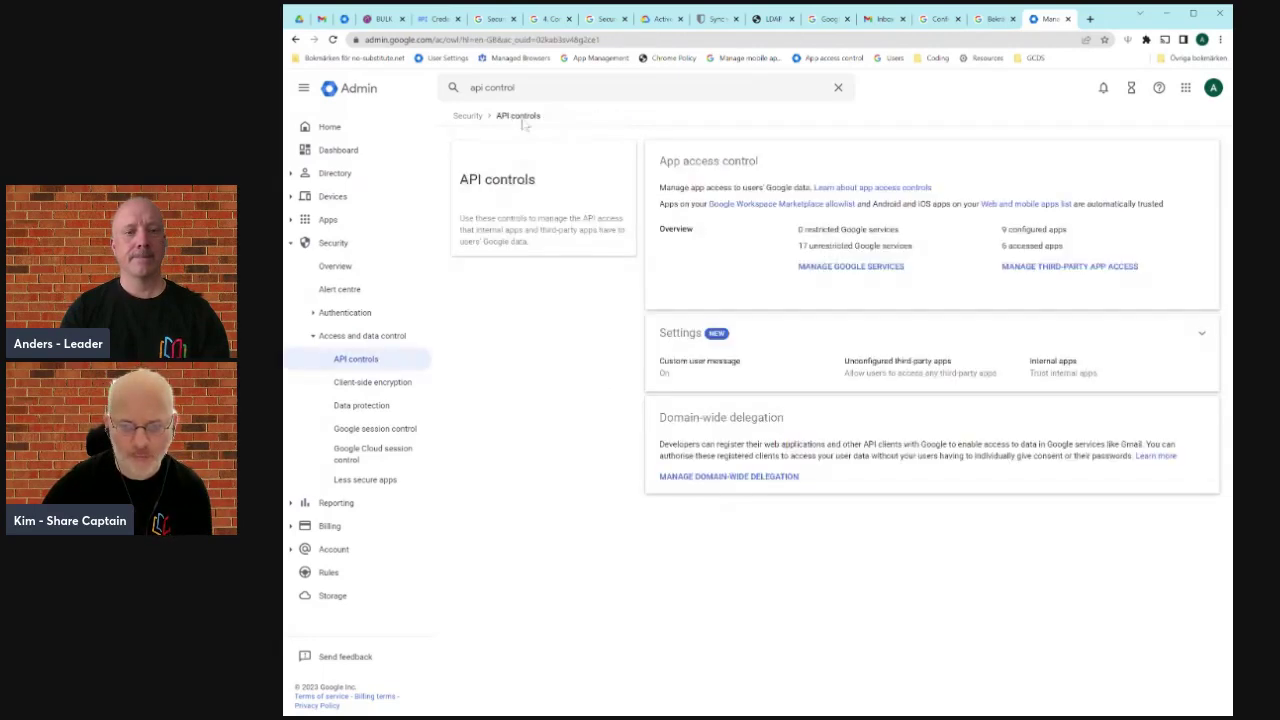
{"action": "left_click", "coordinate": [1054, 267]}
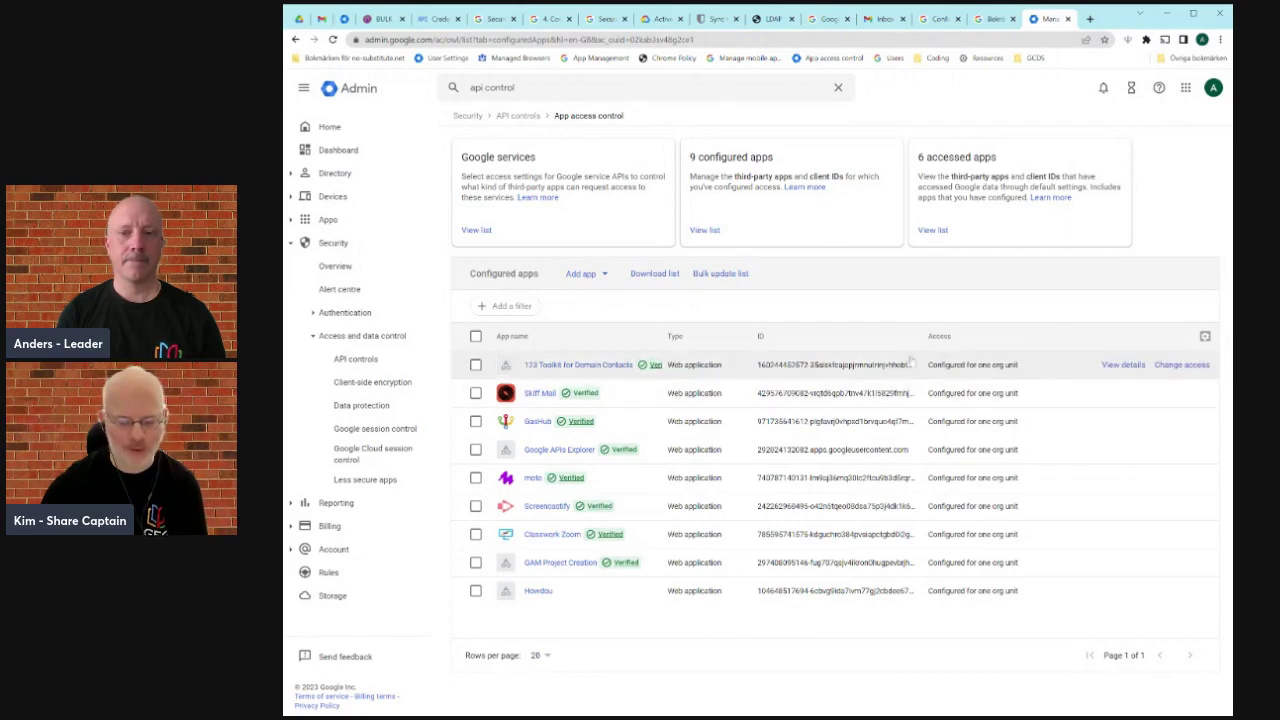
{"action": "left_click", "coordinate": [933, 230]}
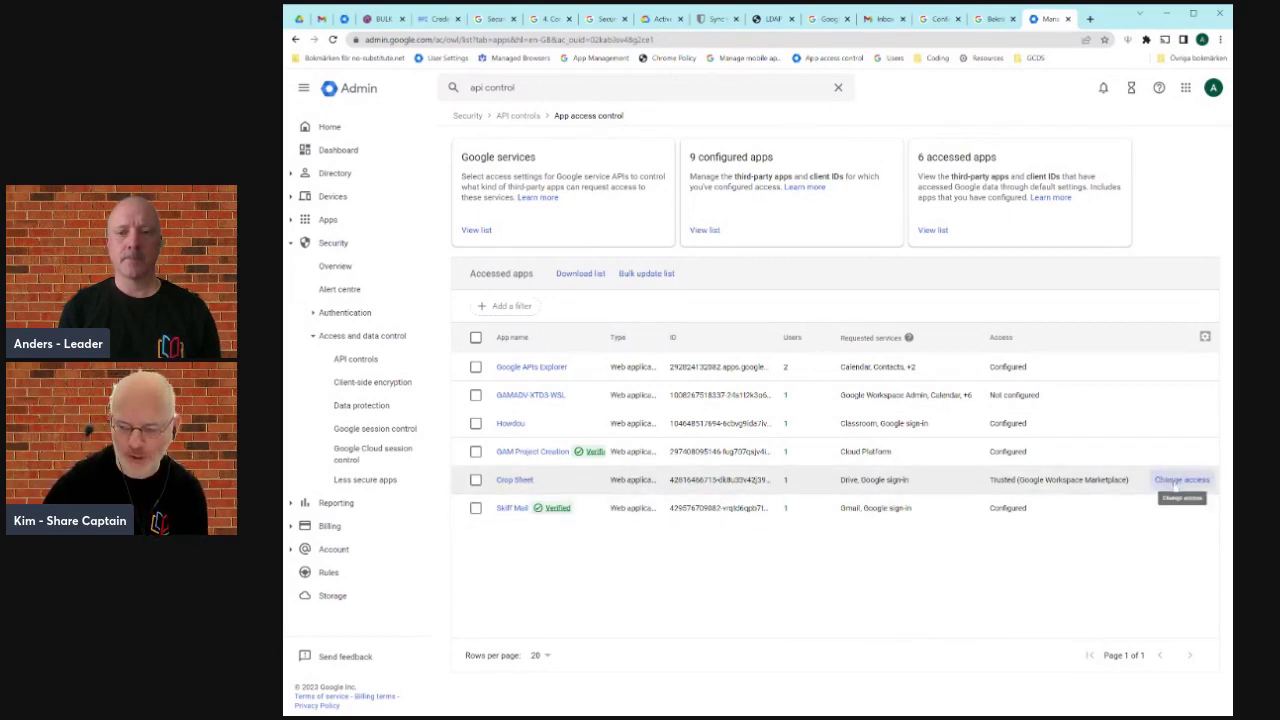
Step: Check and dismiss the access change for Crop Sheet, and start an access change for GAMADV-XTD3-WSL
{"action": "left_click", "coordinate": [1177, 481]}
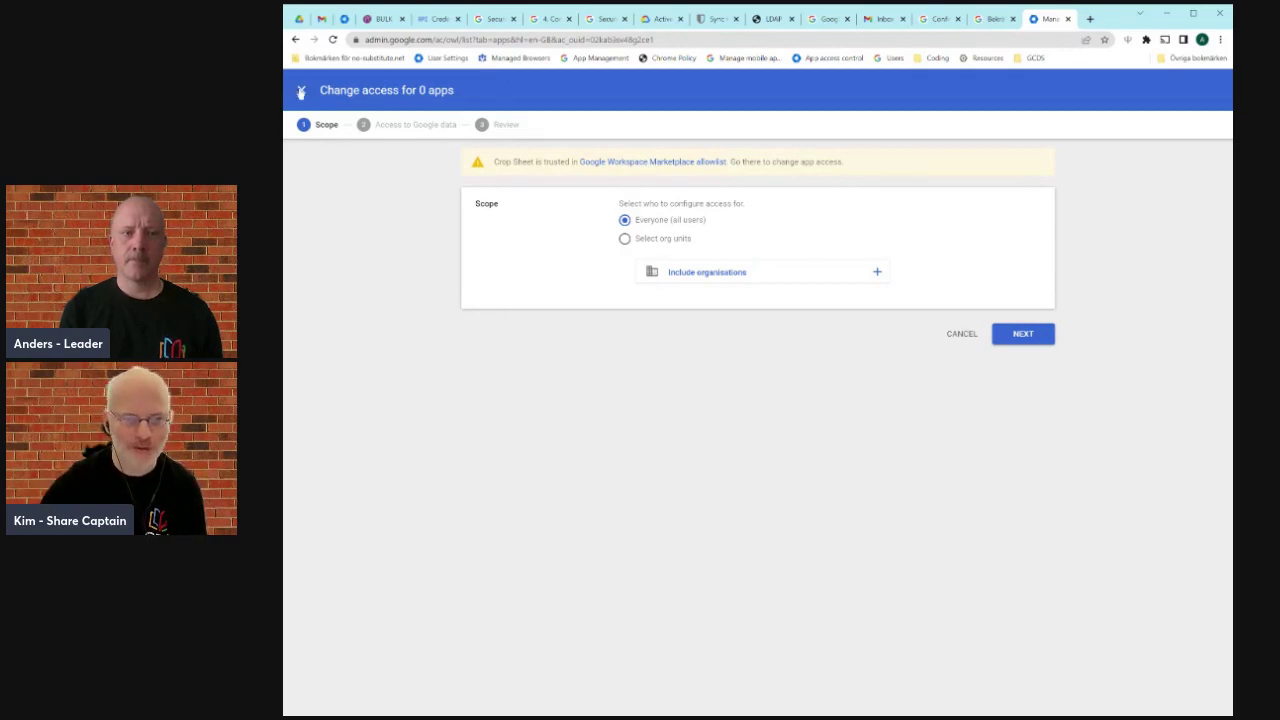
{"action": "left_click", "coordinate": [302, 90]}
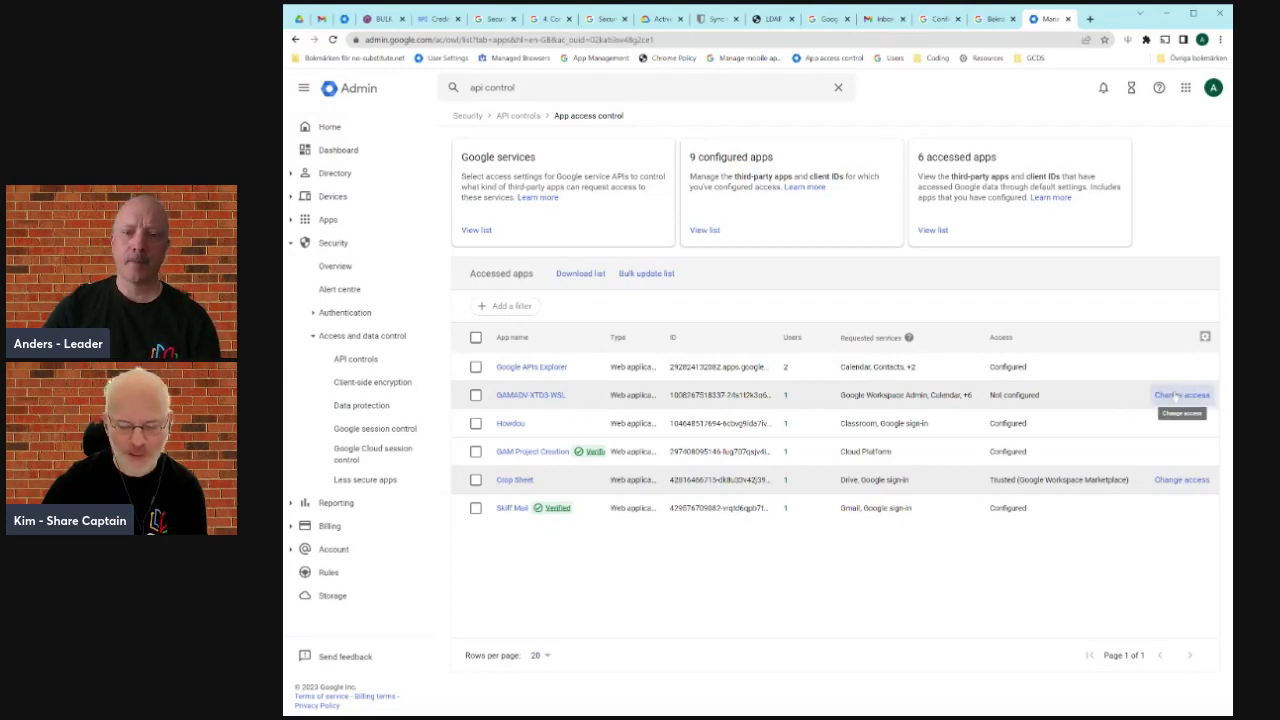
{"action": "left_click", "coordinate": [1179, 396]}
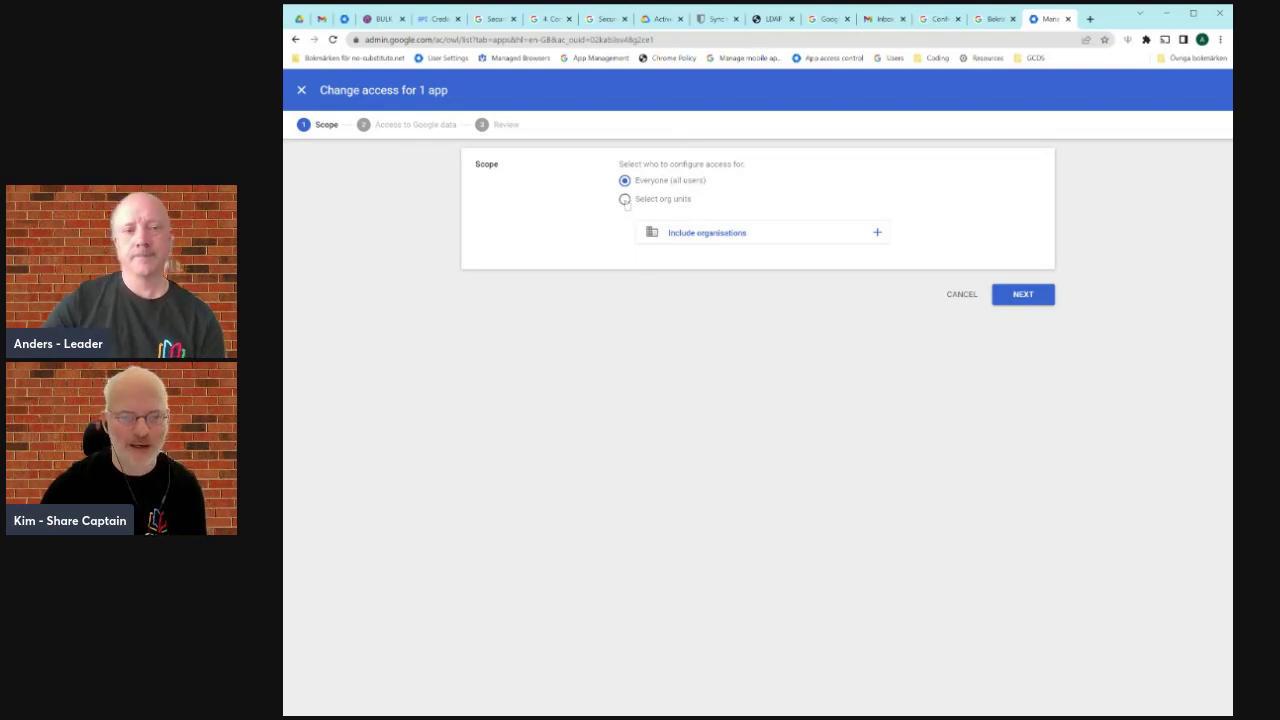
Step: Try limiting the app's scope to the Staff organisational unit, cancel the selection and restore the scope to everyone
{"action": "left_click", "coordinate": [625, 199]}
{"action": "left_click", "coordinate": [876, 262]}
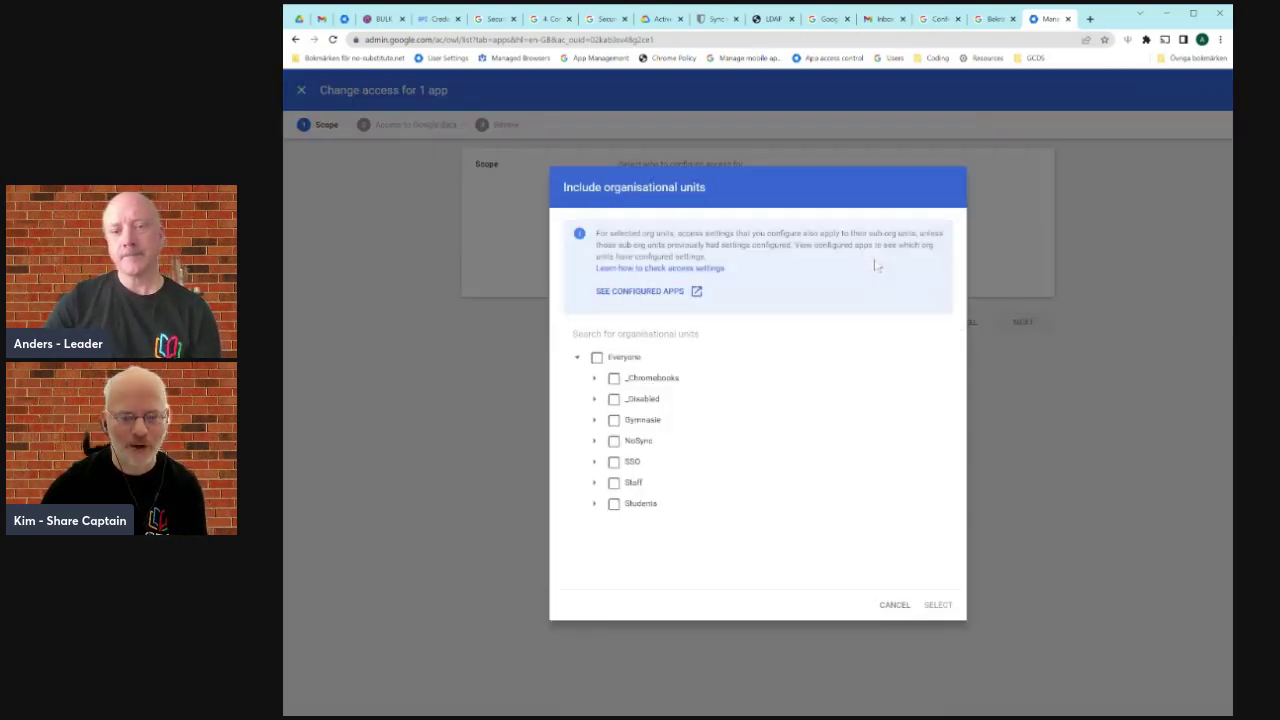
{"action": "left_click", "coordinate": [614, 482]}
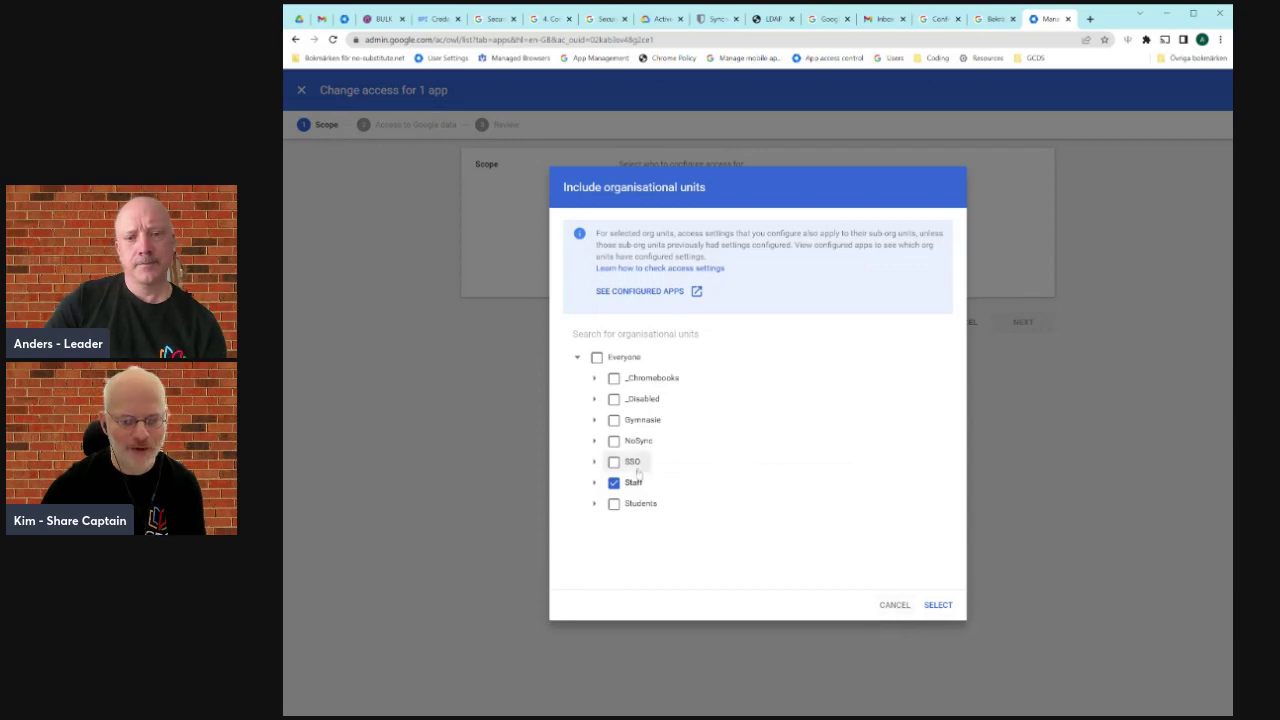
{"action": "left_click", "coordinate": [614, 504]}
{"action": "left_click", "coordinate": [612, 503]}
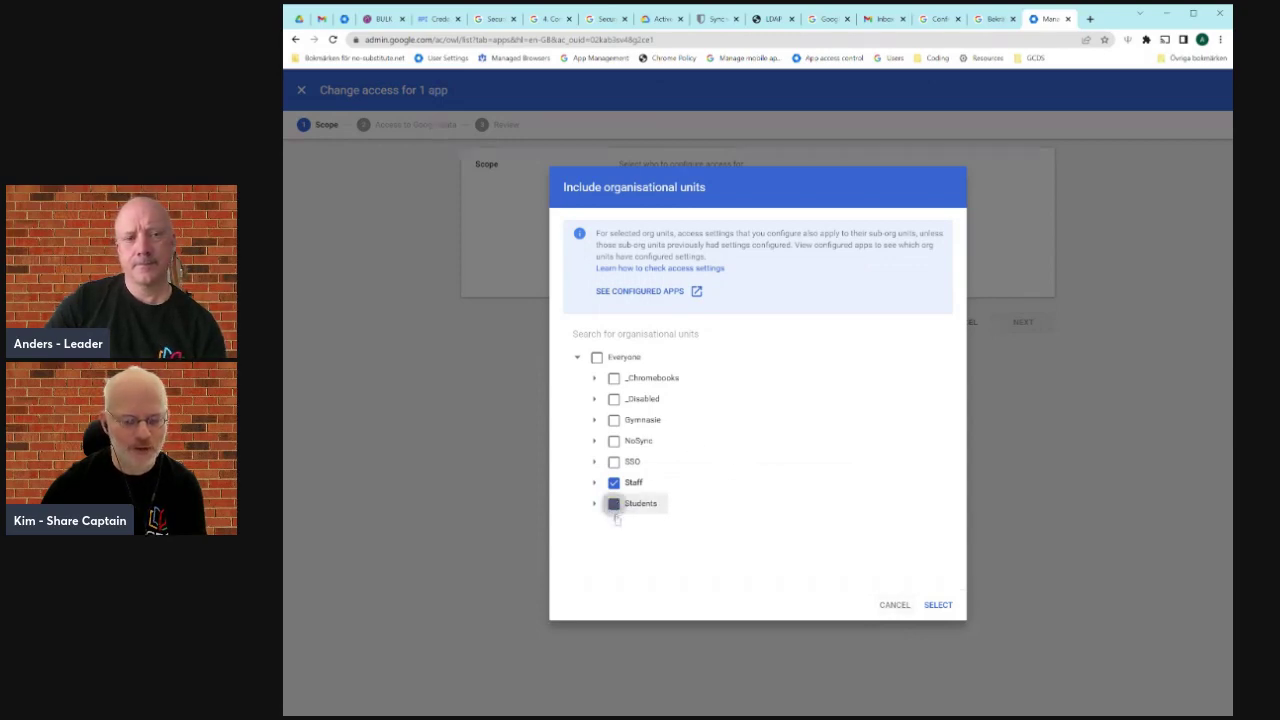
{"action": "left_click", "coordinate": [892, 604]}
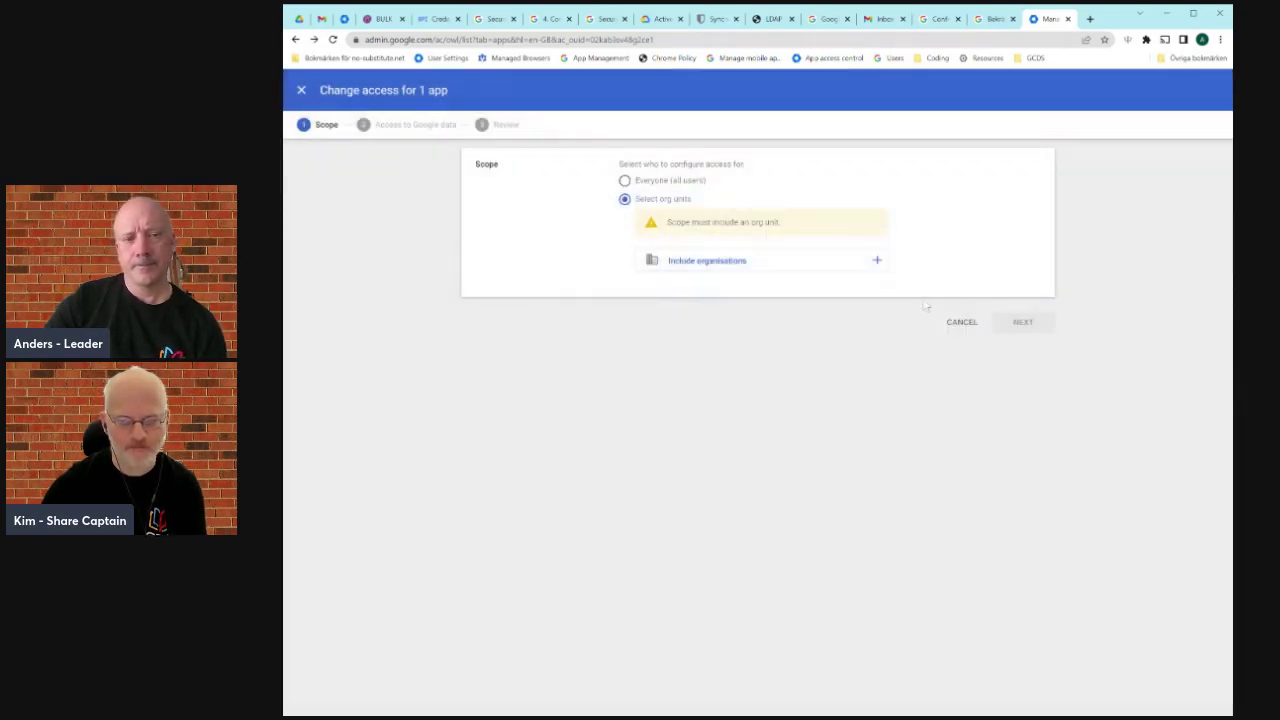
{"action": "left_click", "coordinate": [624, 180]}
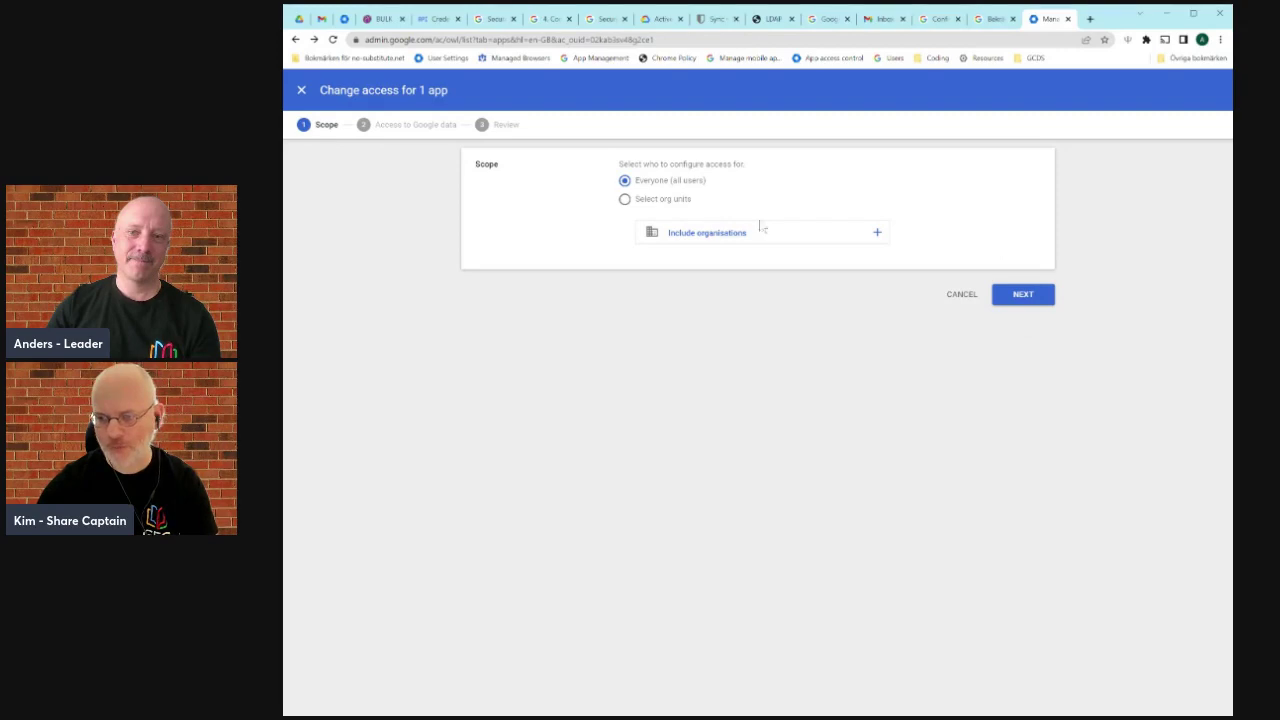
Step: Keep everyone in scope, choose Trusted access to Google data for the app and proceed to the review
{"action": "left_click", "coordinate": [1021, 296]}
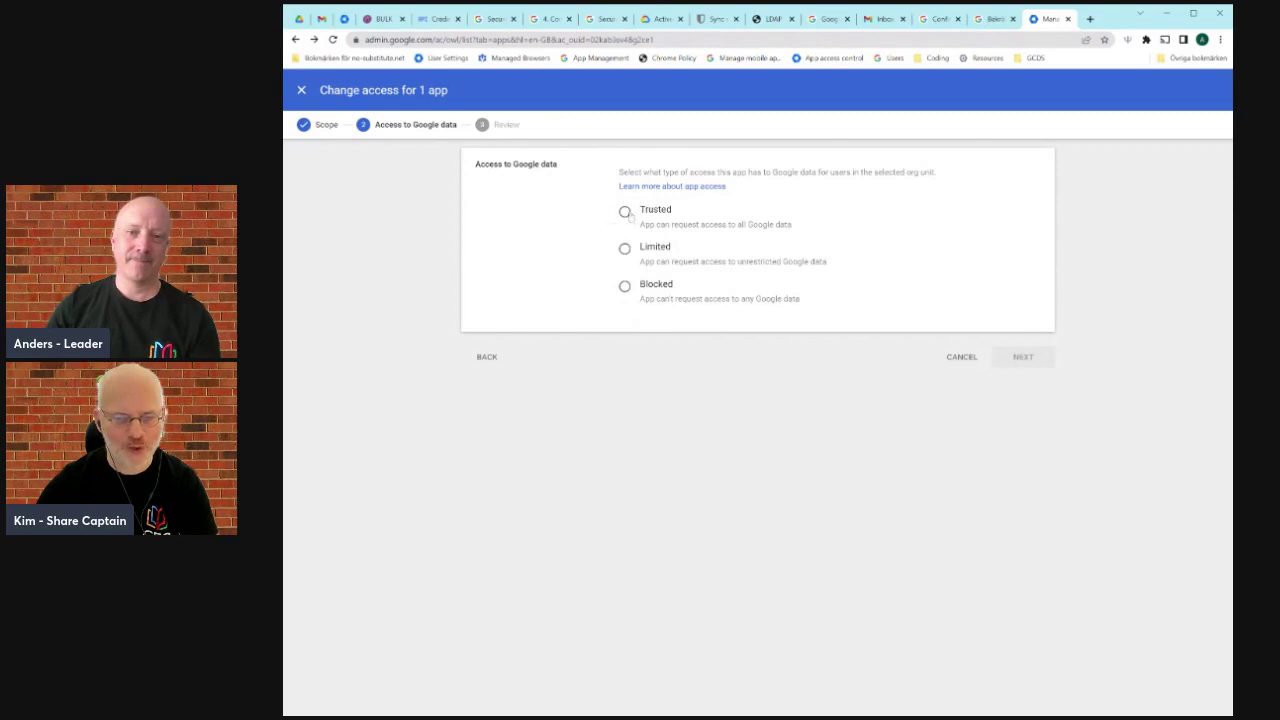
{"action": "left_click", "coordinate": [626, 212]}
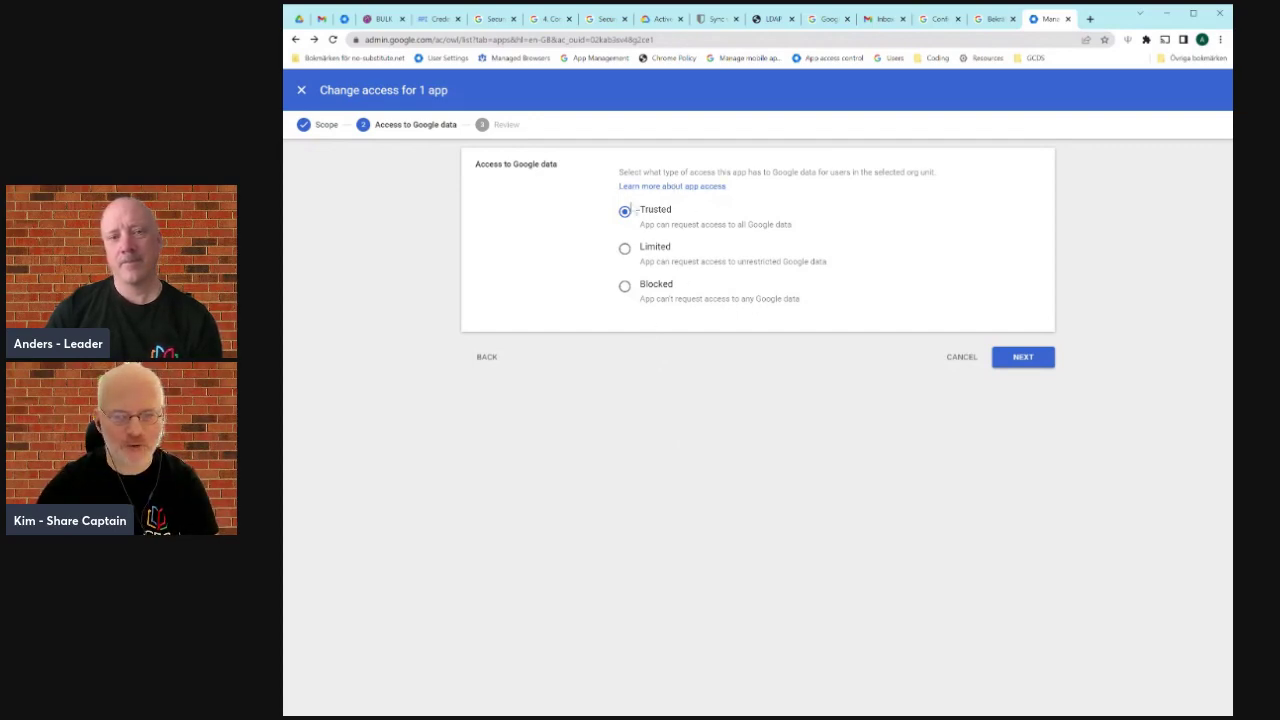
{"action": "left_click", "coordinate": [1018, 361]}
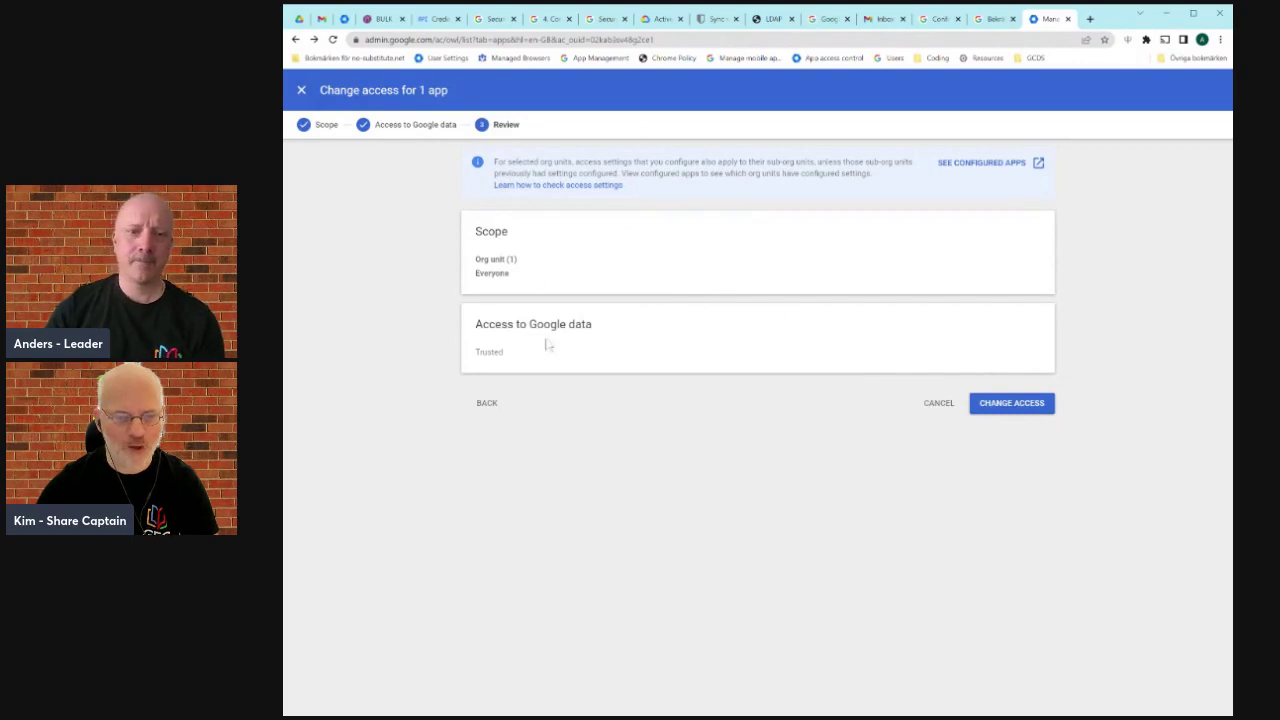
Step: Check the Everyone scope in the review, apply the Trusted access change and confirm parental consent
{"action": "double_click", "coordinate": [492, 273]}
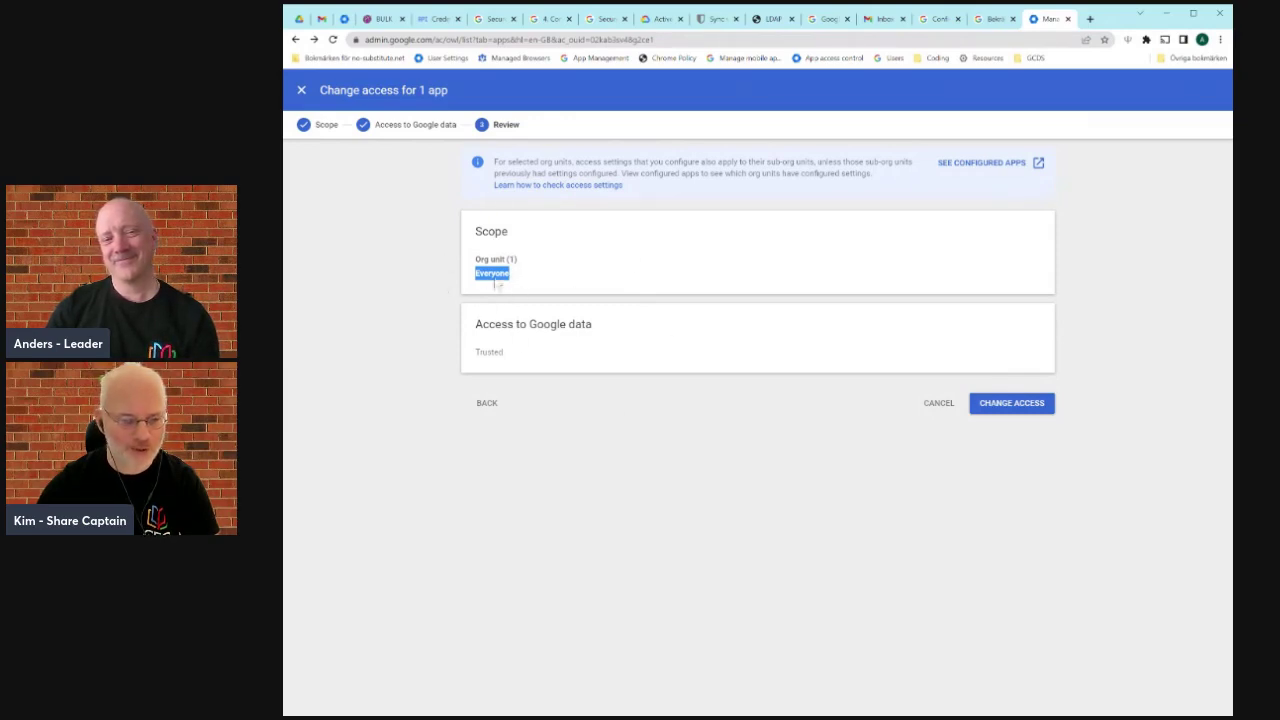
{"action": "left_click", "coordinate": [497, 282]}
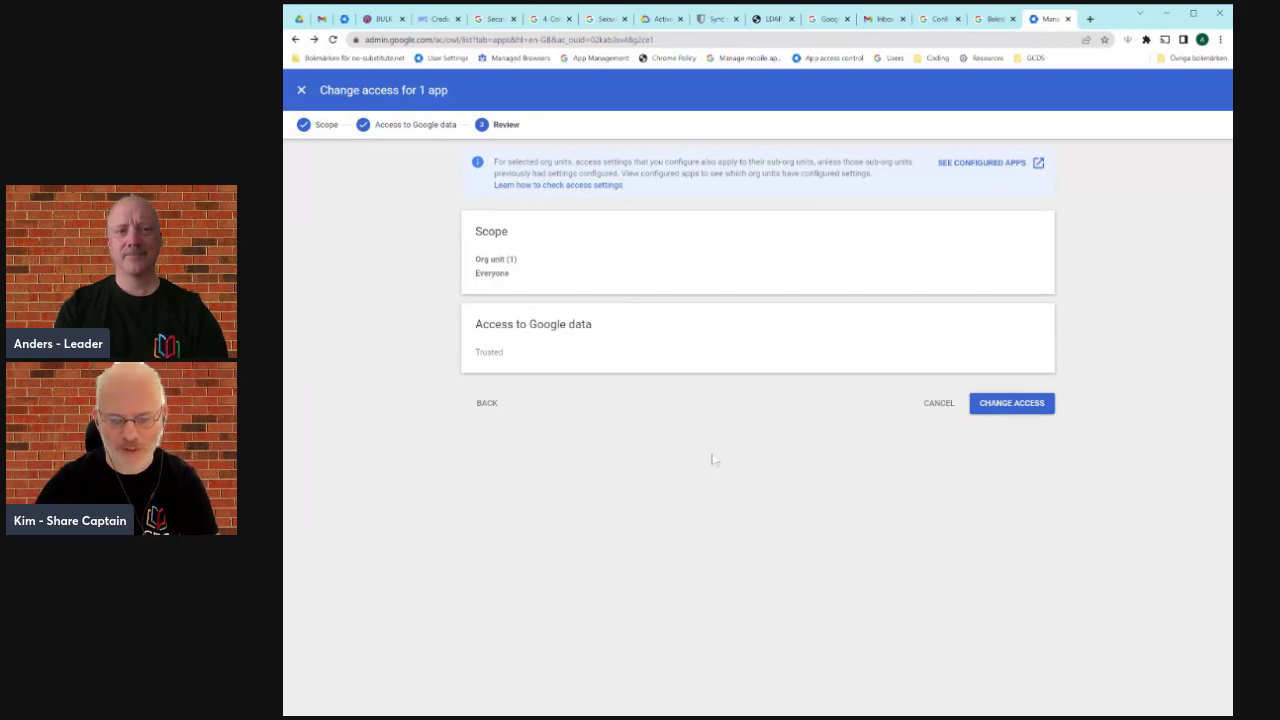
{"action": "left_click", "coordinate": [1016, 405]}
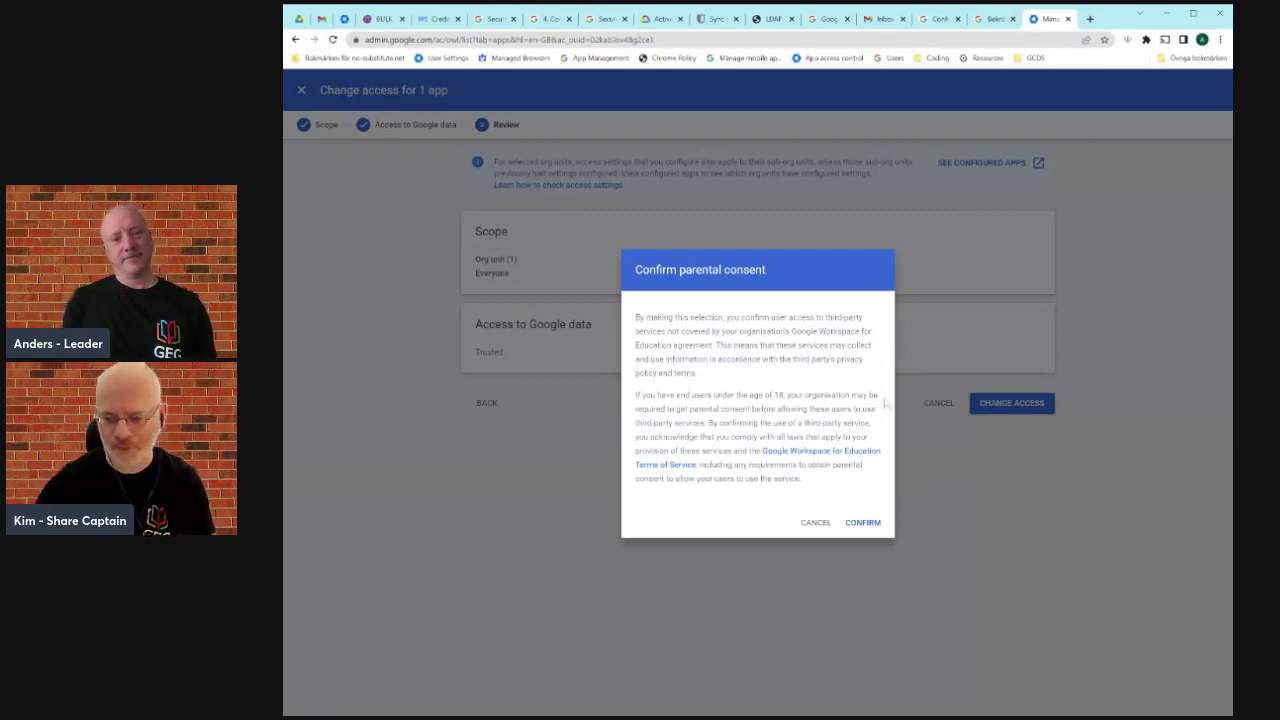
{"action": "left_click", "coordinate": [864, 525]}
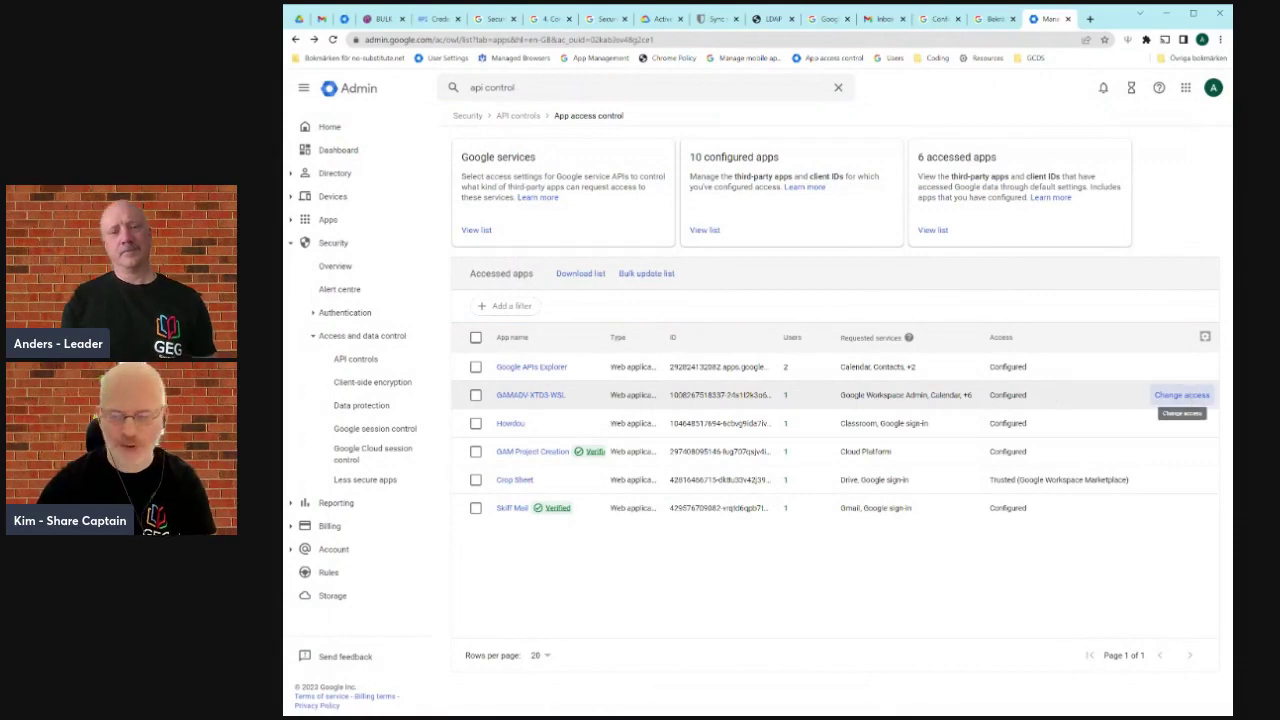
Step: Start another access change for GAMADV-XTD3-WSL scoped to selected org units and begin choosing the organisational units to include
{"action": "left_click", "coordinate": [1182, 395]}
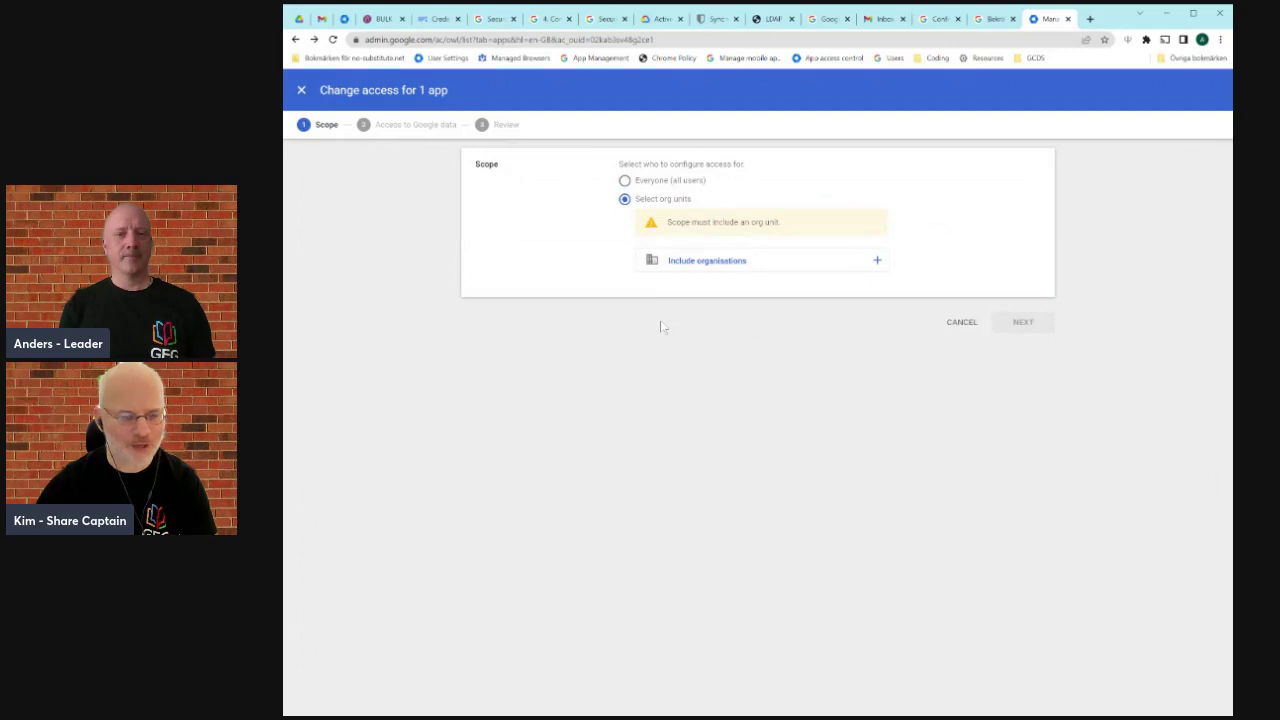
{"action": "left_click", "coordinate": [879, 262]}
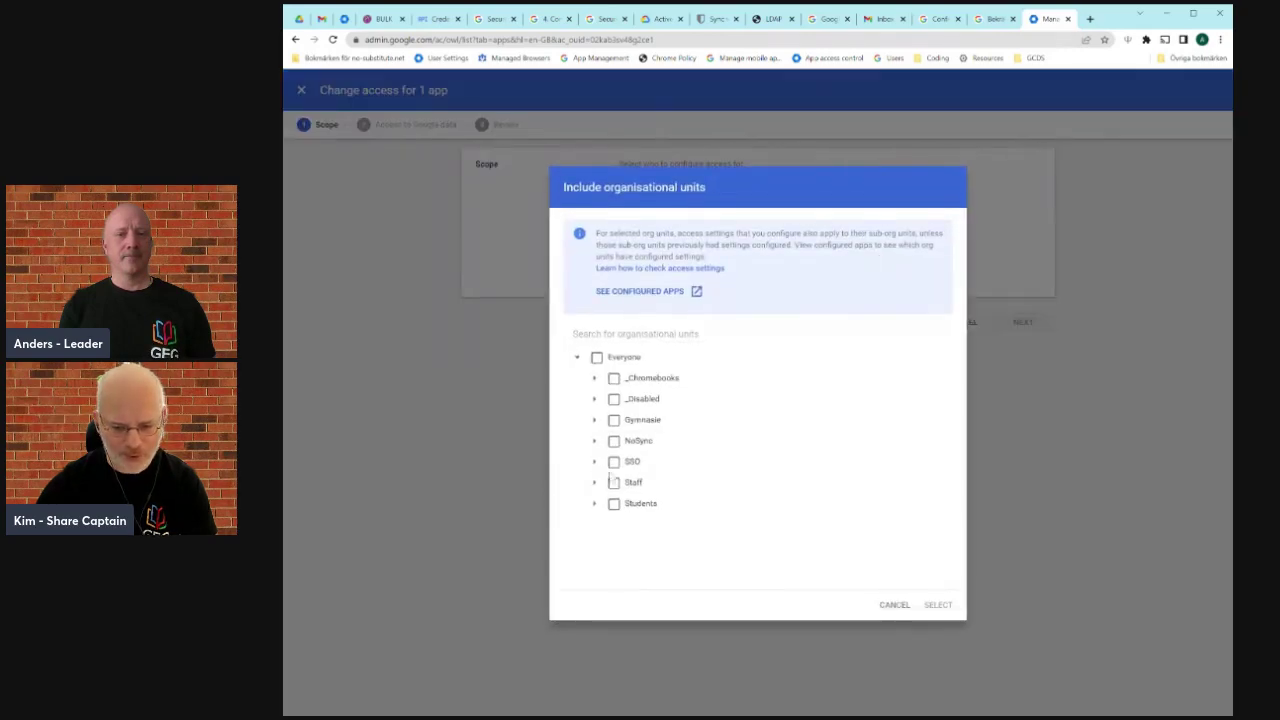
{"action": "left_click", "coordinate": [595, 482]}
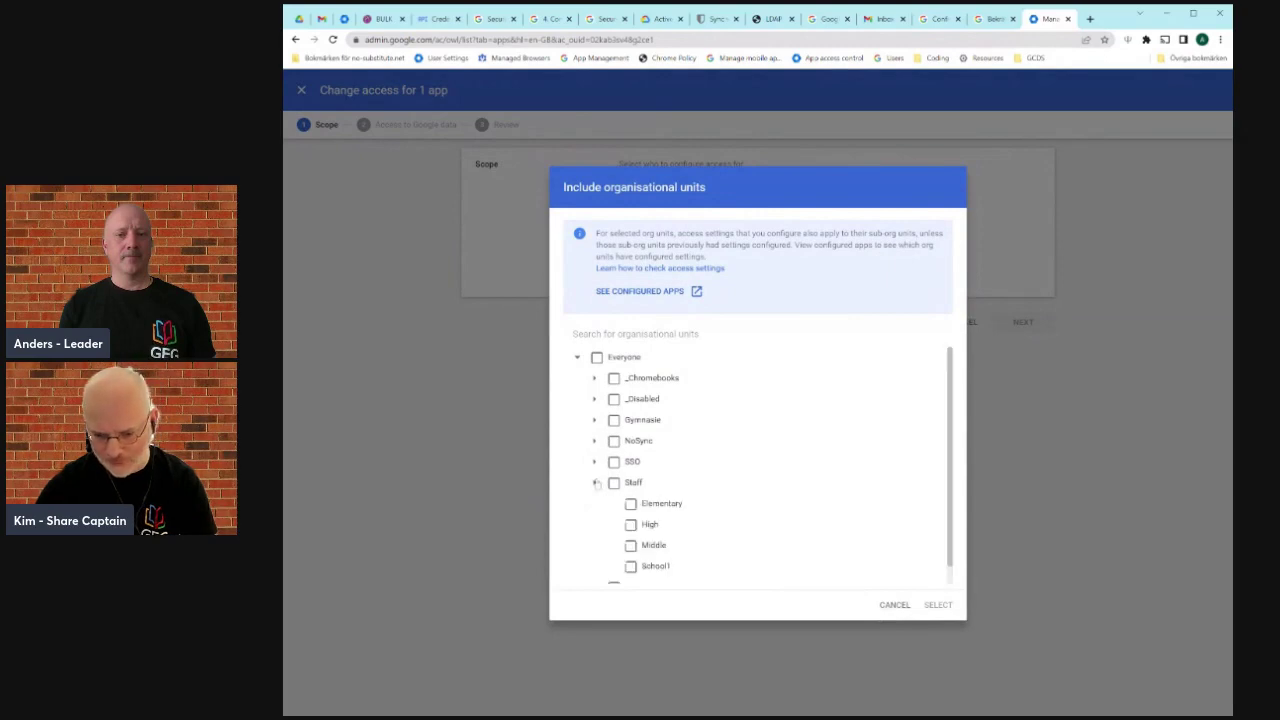
{"action": "scroll", "coordinate": [712, 468], "scroll_direction": "down", "scroll_amount": 1}
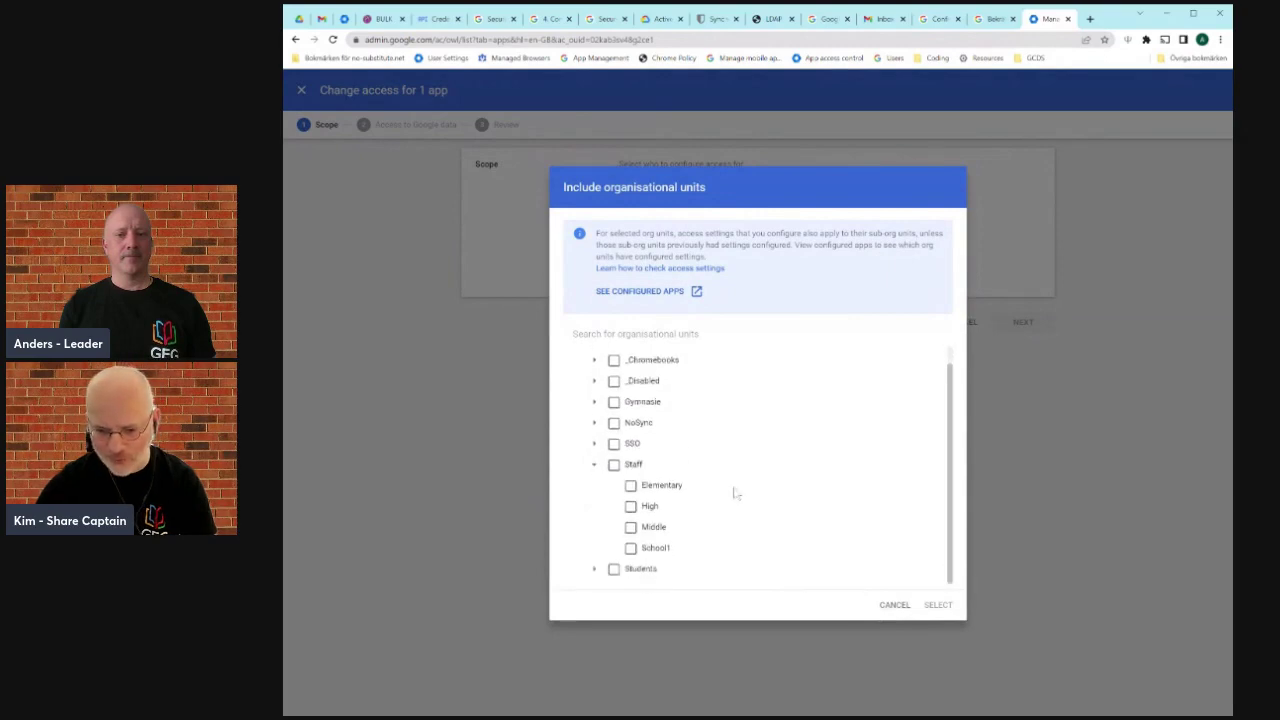
{"action": "left_click", "coordinate": [594, 422]}
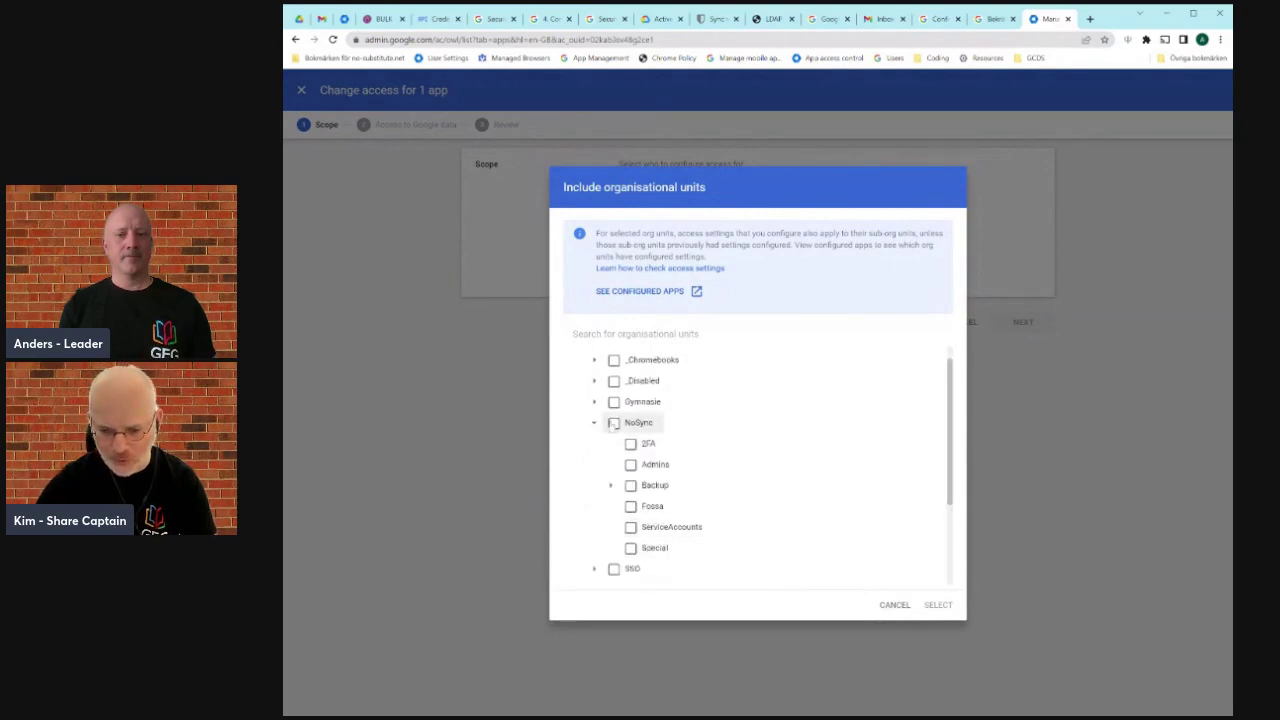
{"action": "left_click", "coordinate": [630, 465]}
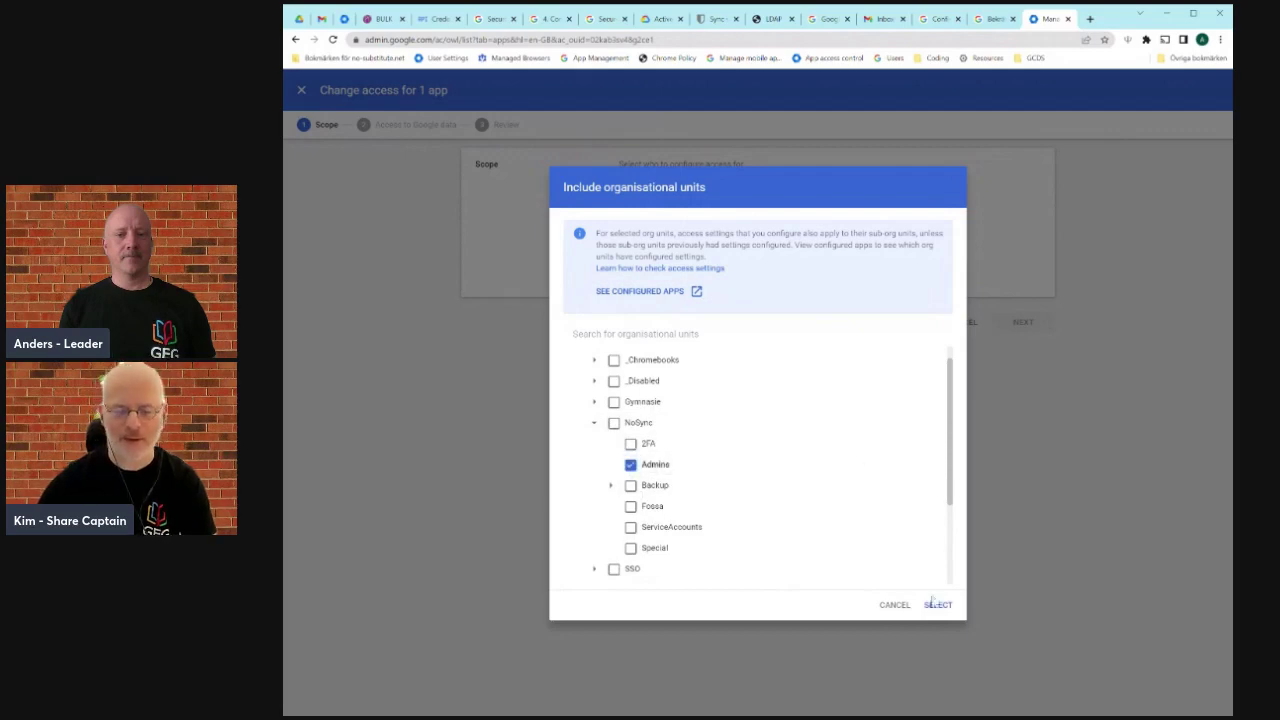
{"action": "scroll", "coordinate": [760, 450], "scroll_direction": "up", "scroll_amount": 1}
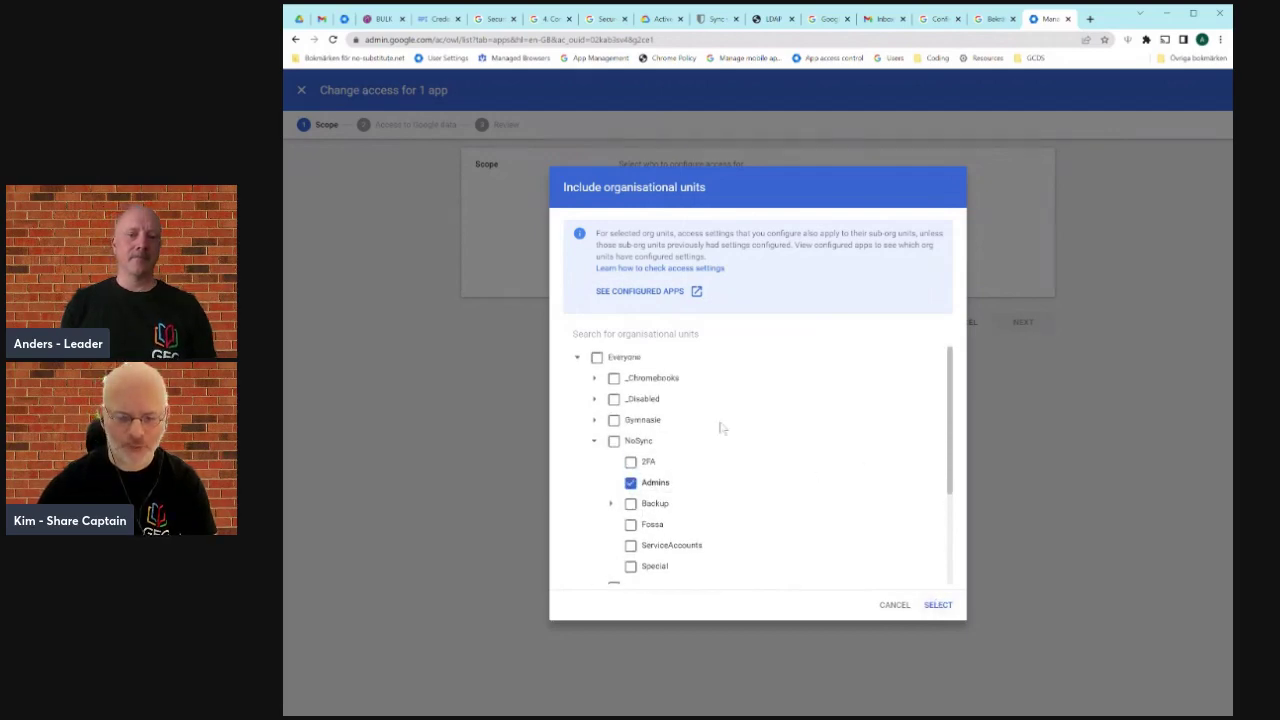
{"action": "left_click", "coordinate": [597, 358]}
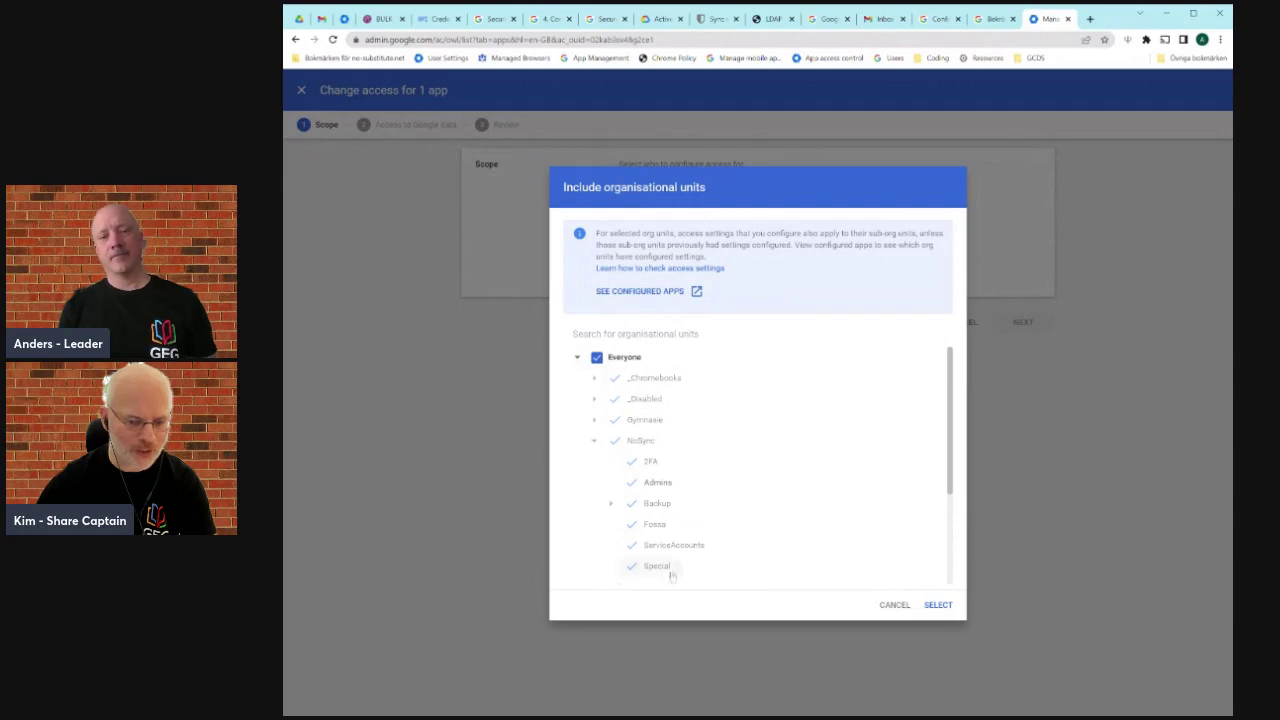
{"action": "left_click", "coordinate": [598, 359]}
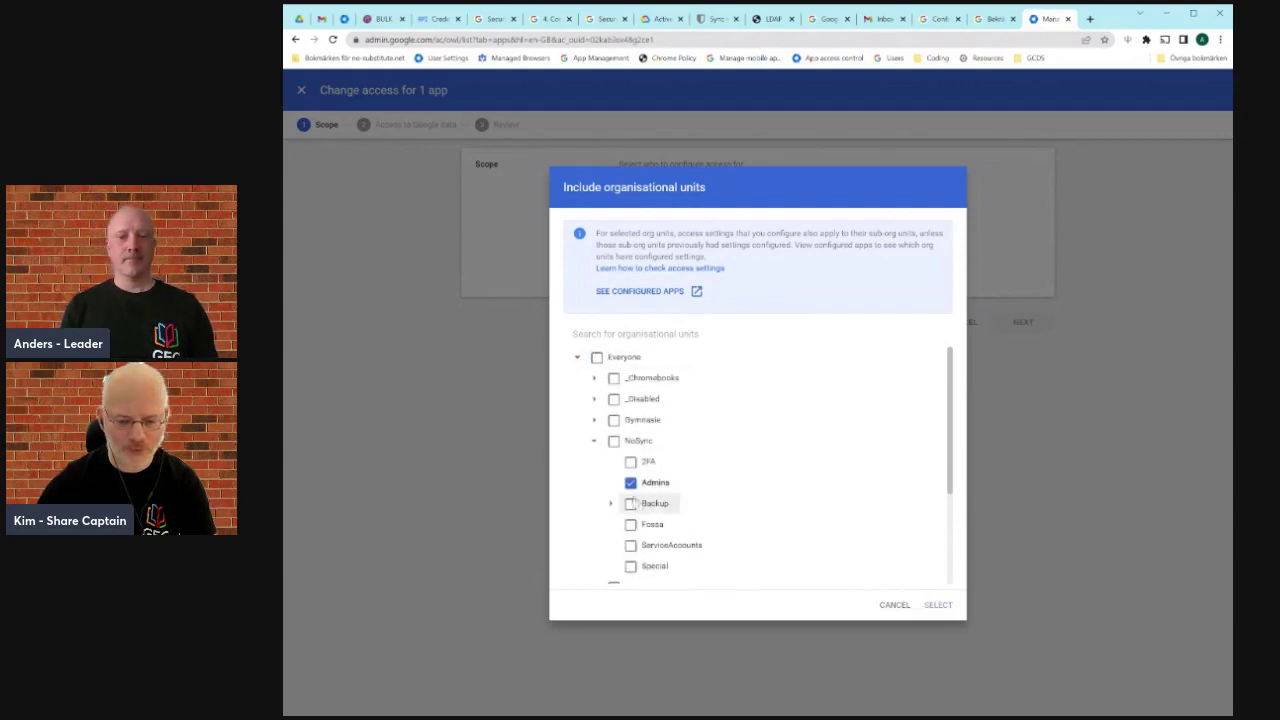
{"action": "left_click", "coordinate": [614, 399]}
{"action": "left_click", "coordinate": [614, 420]}
{"action": "left_click", "coordinate": [614, 378]}
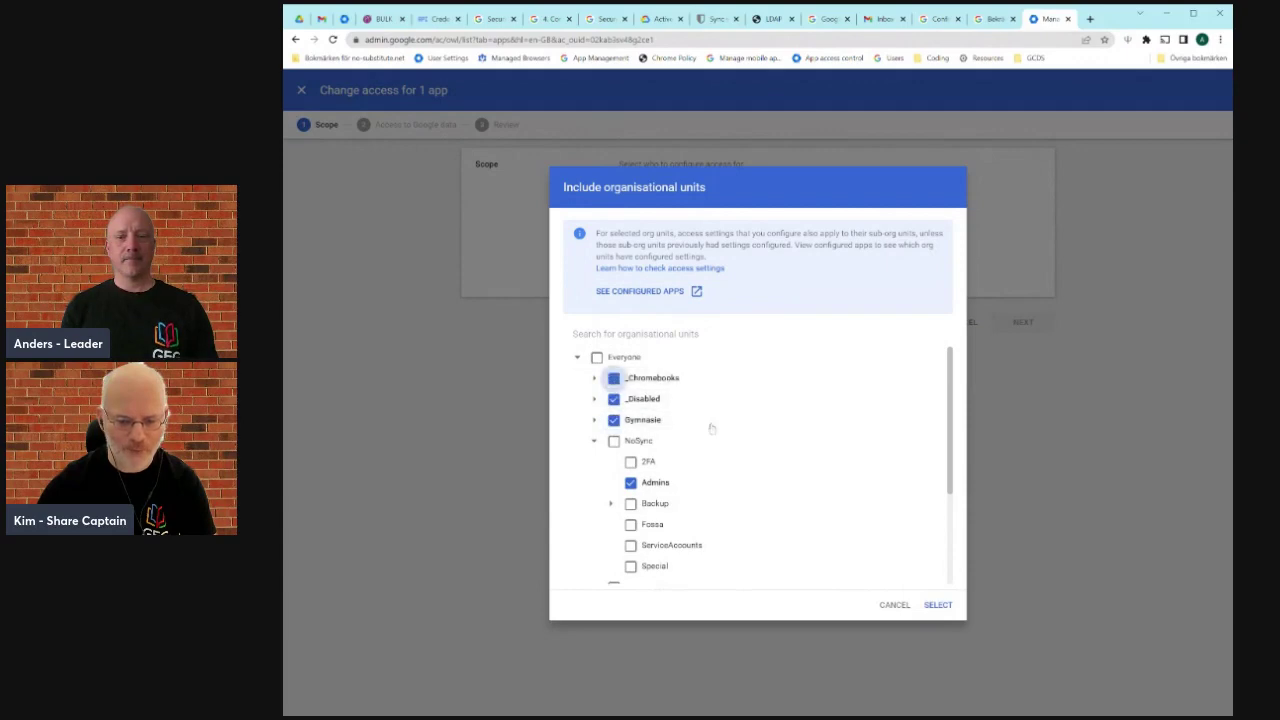
{"action": "left_click", "coordinate": [900, 605]}
Step: Include only the Admins organisational unit under NoSync in the app's access scope
{"action": "left_click", "coordinate": [750, 261]}
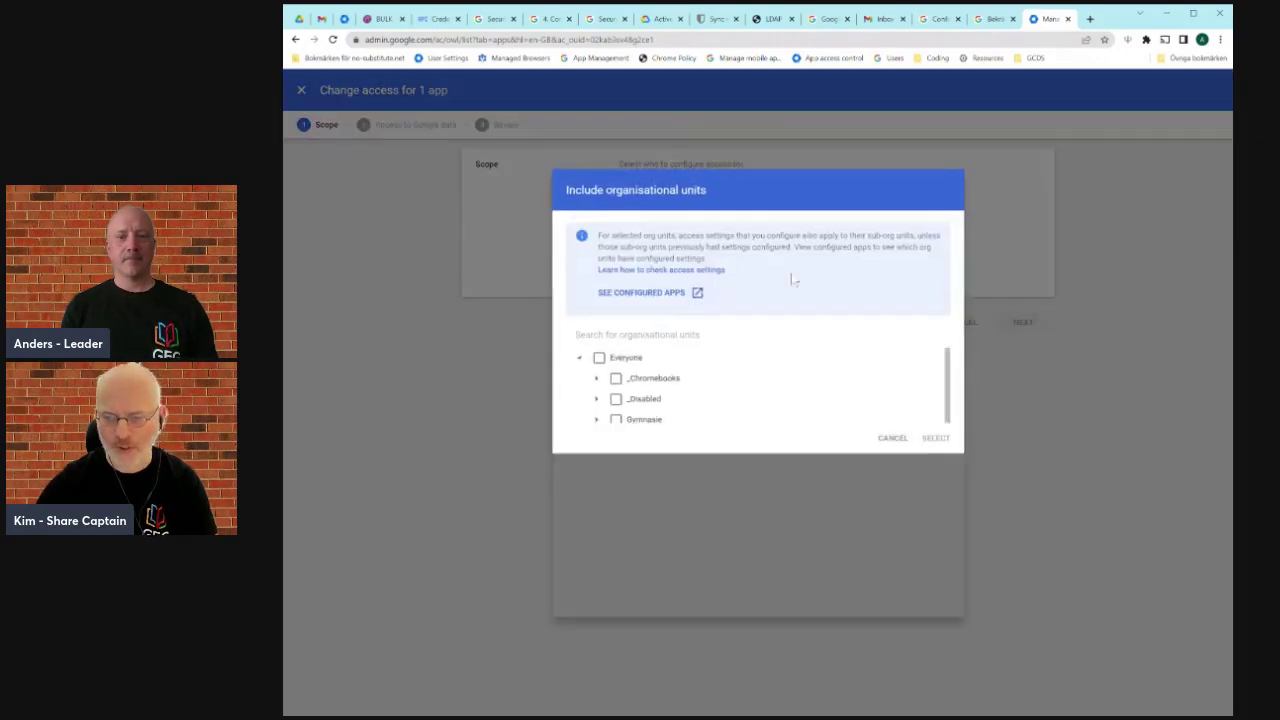
{"action": "left_click", "coordinate": [595, 440]}
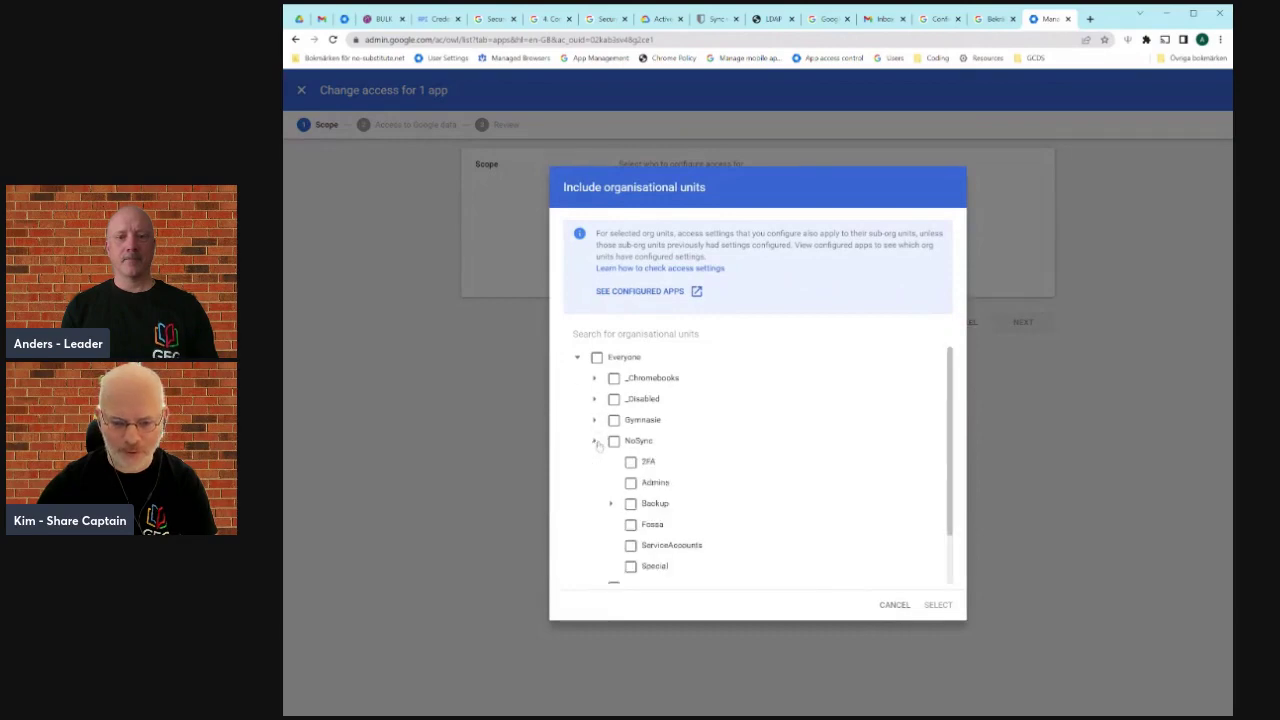
{"action": "left_click", "coordinate": [630, 482]}
{"action": "left_click", "coordinate": [937, 604]}
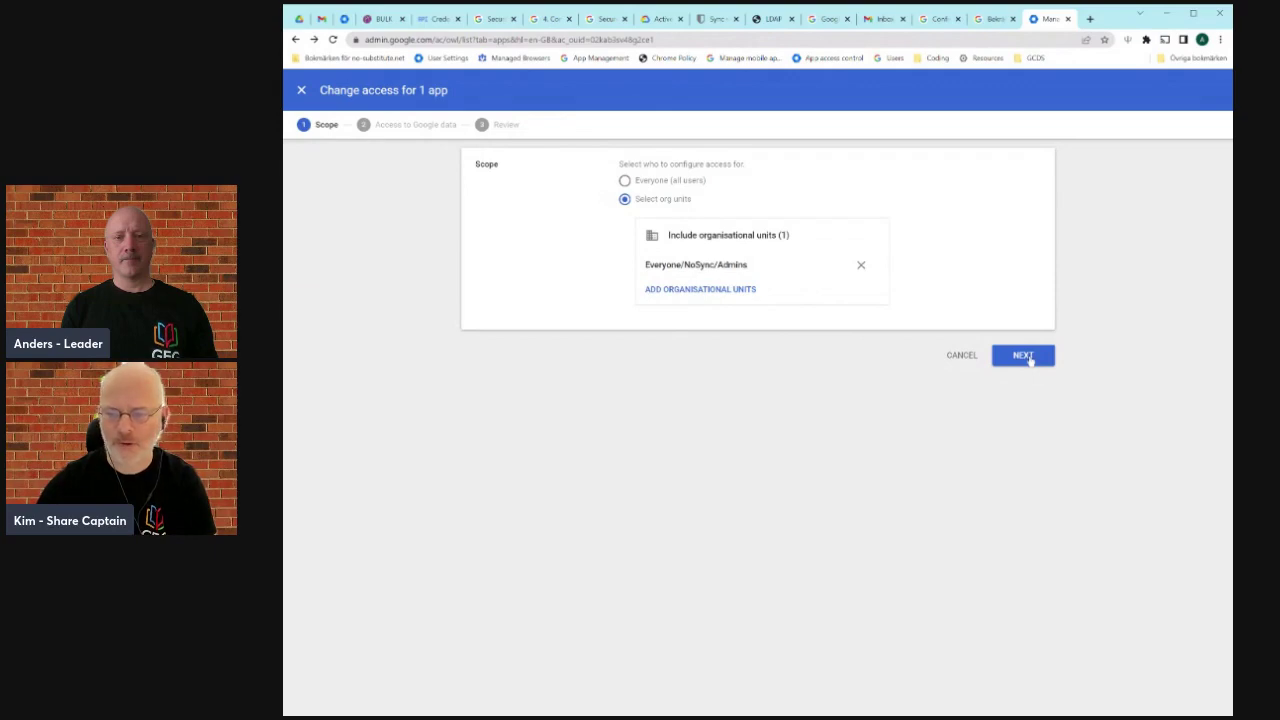
Step: Give the app Trusted access to Google data for the Admins unit, apply the change and confirm parental consent
{"action": "left_click", "coordinate": [1030, 361]}
{"action": "left_click", "coordinate": [625, 213]}
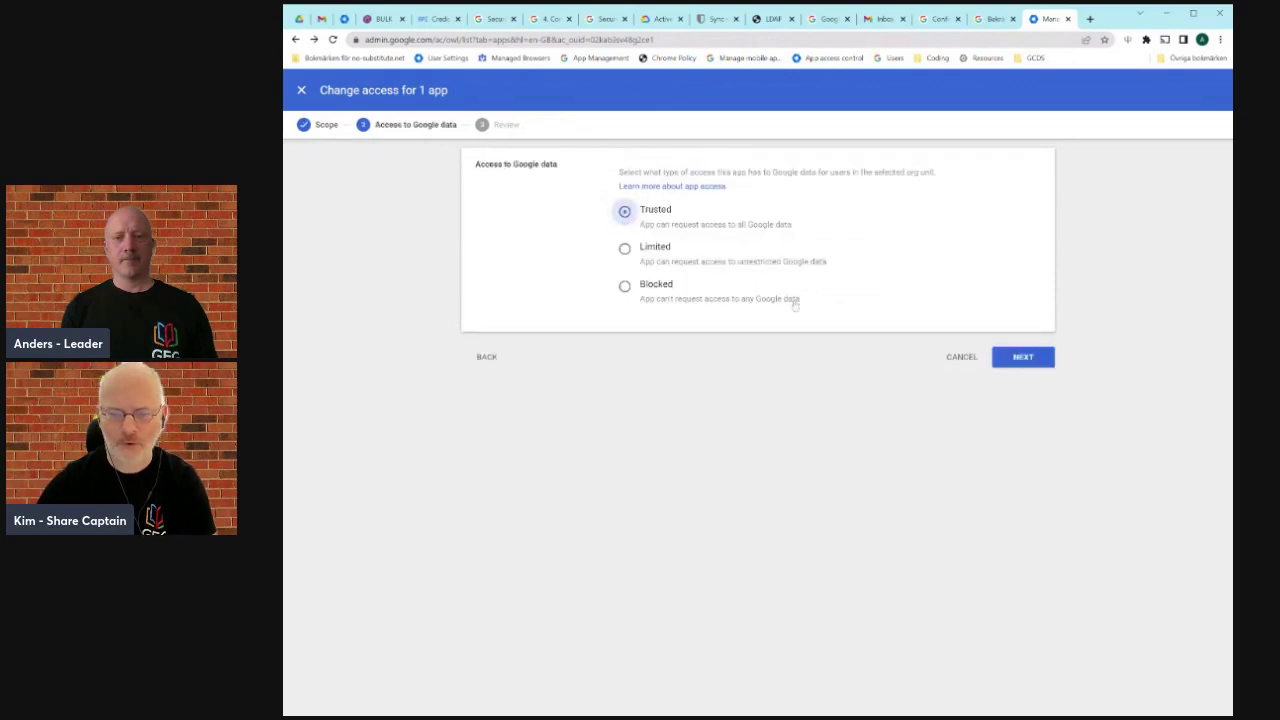
{"action": "left_click", "coordinate": [1020, 357]}
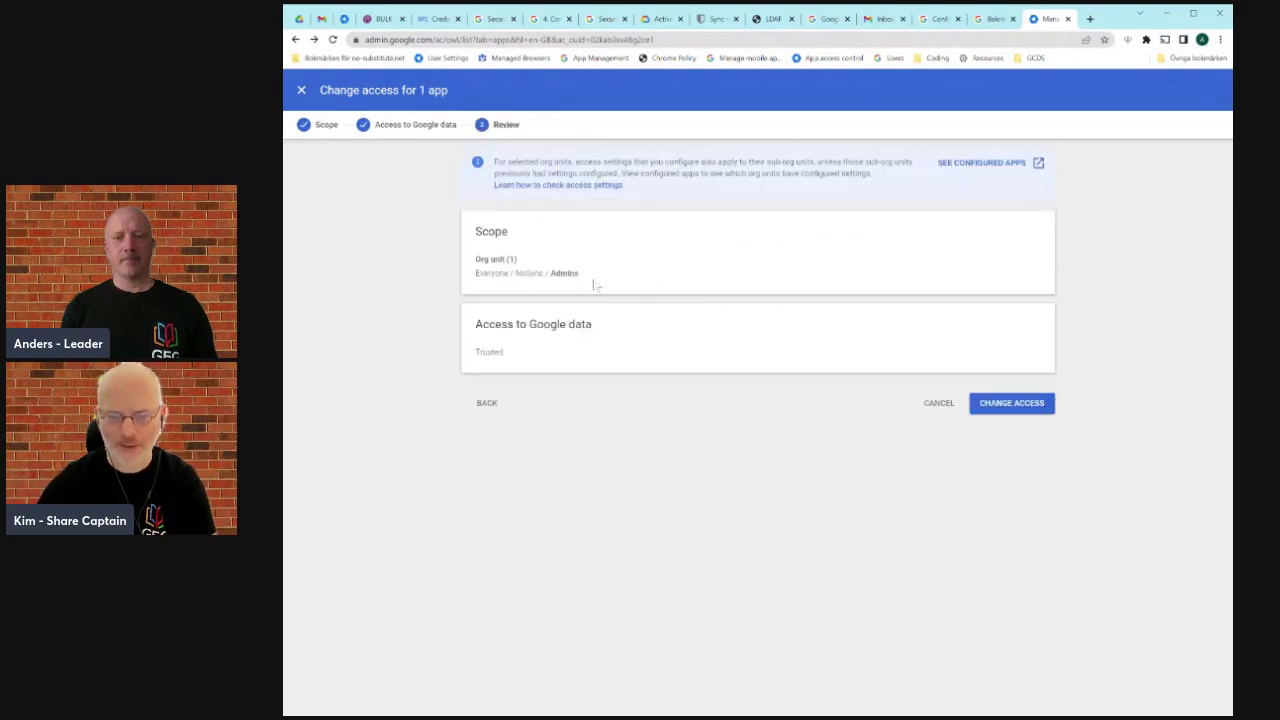
{"action": "left_click", "coordinate": [1007, 407]}
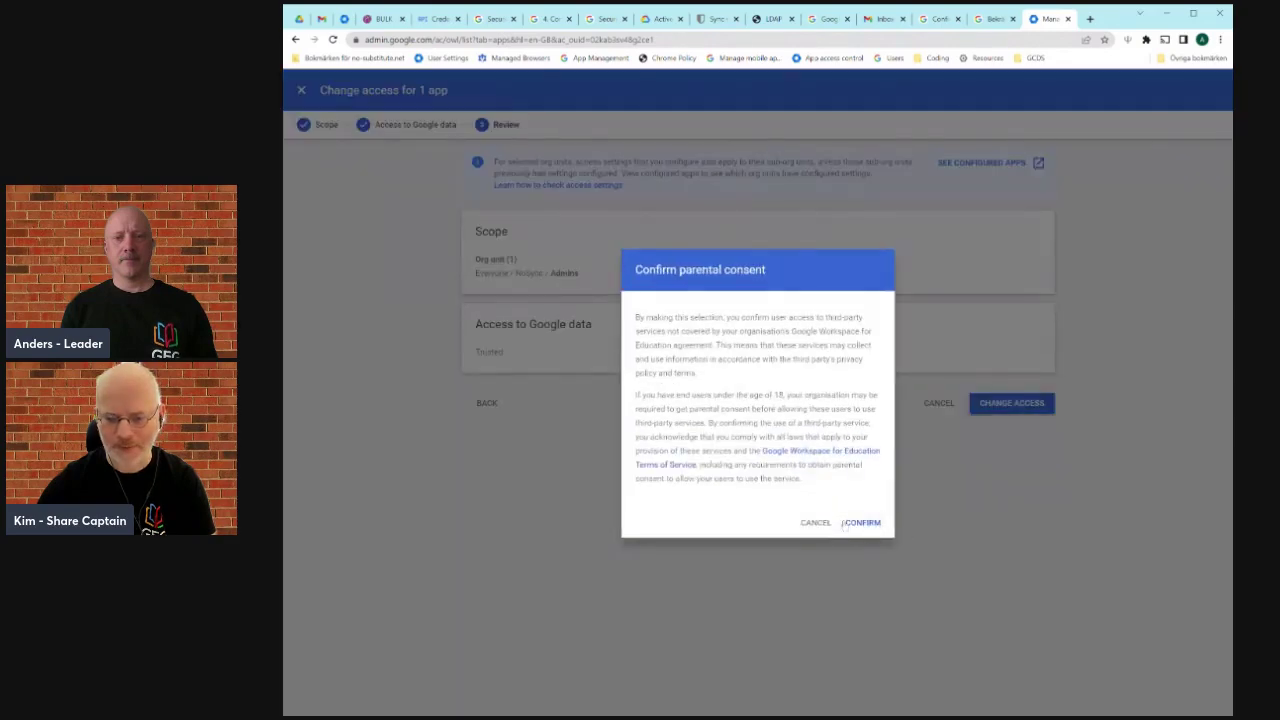
{"action": "left_click", "coordinate": [858, 522]}
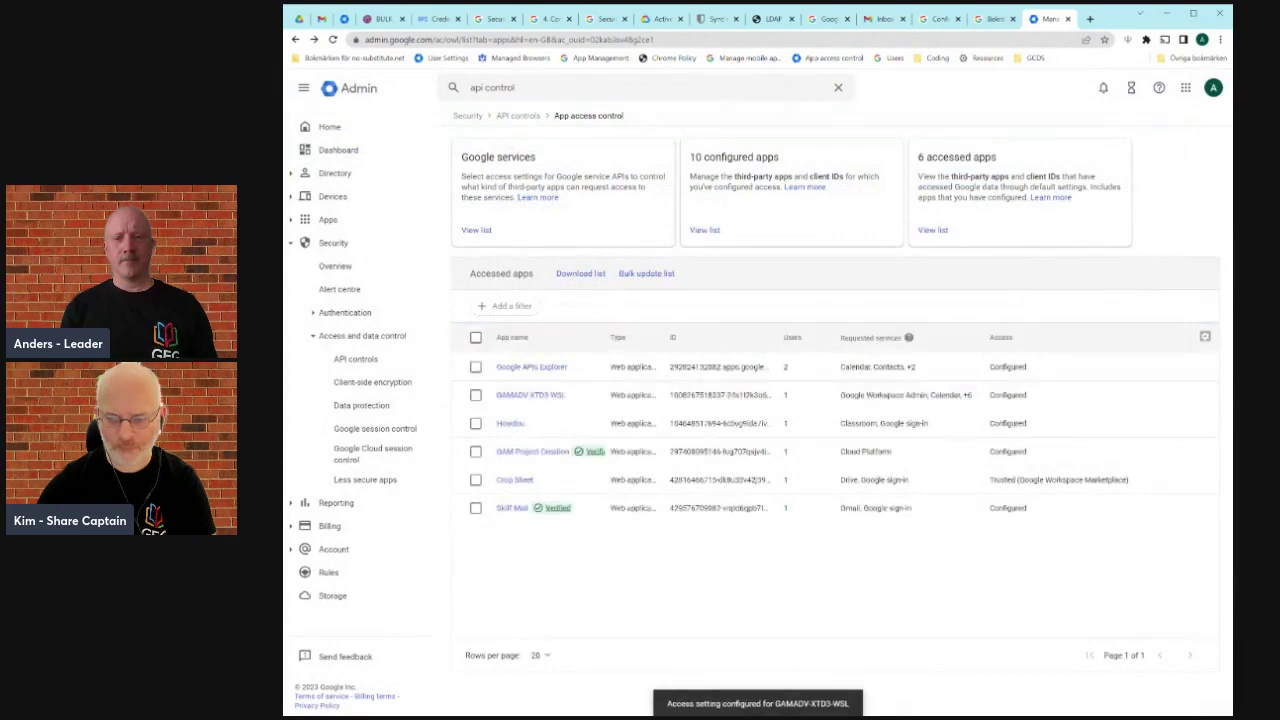
Step: Open and dismiss an access change for GAMADV-XTD3-WSL, then examine the requested services on the app's details page
{"action": "left_click", "coordinate": [1172, 400]}
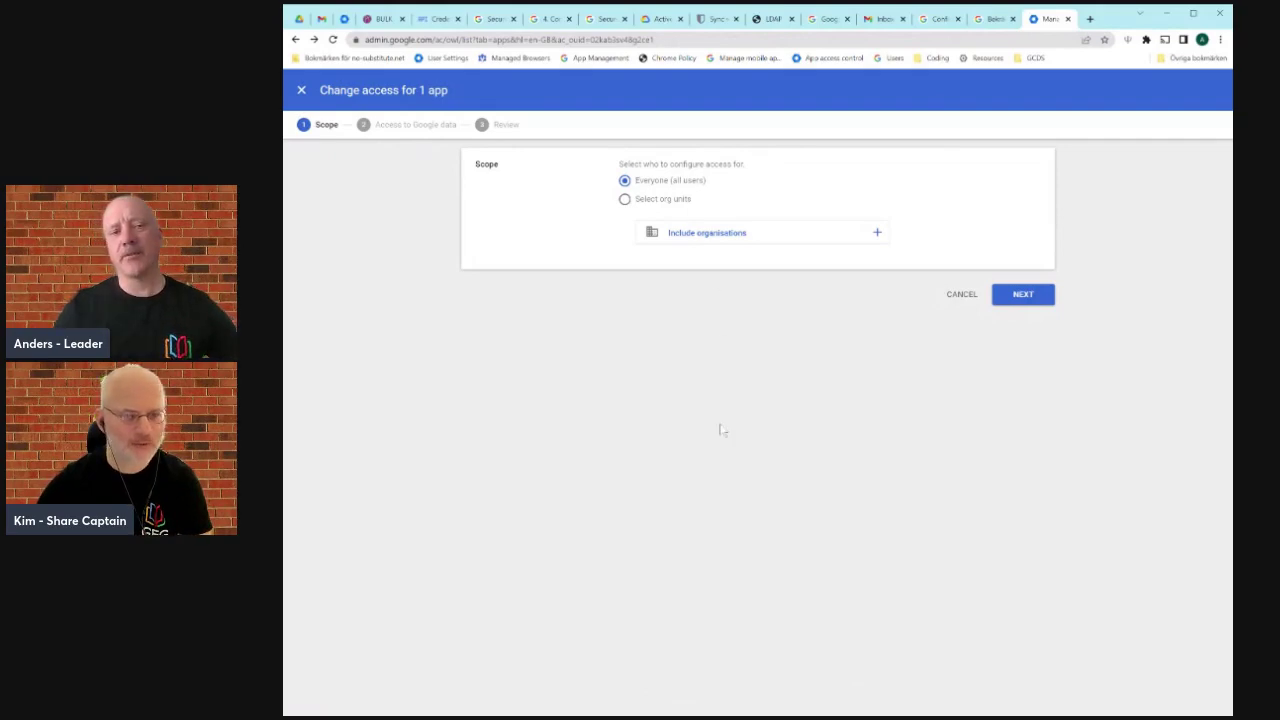
{"action": "left_click", "coordinate": [301, 90]}
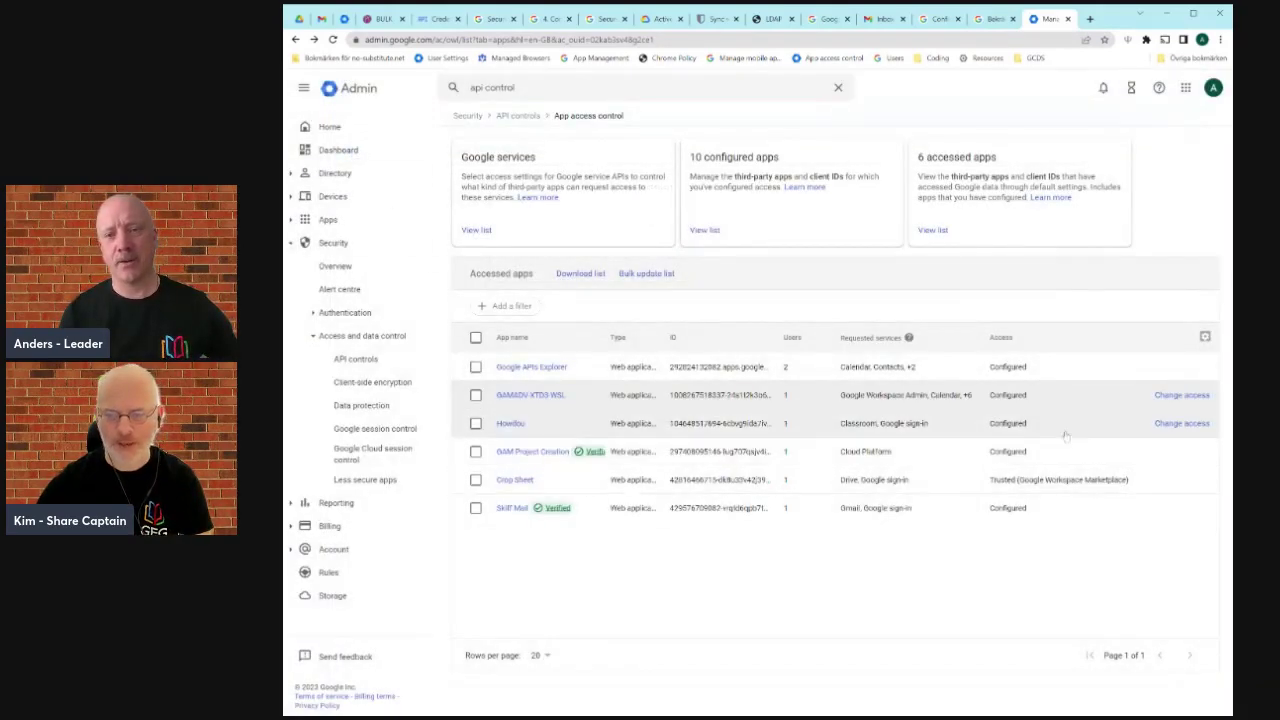
{"action": "left_click", "coordinate": [517, 395]}
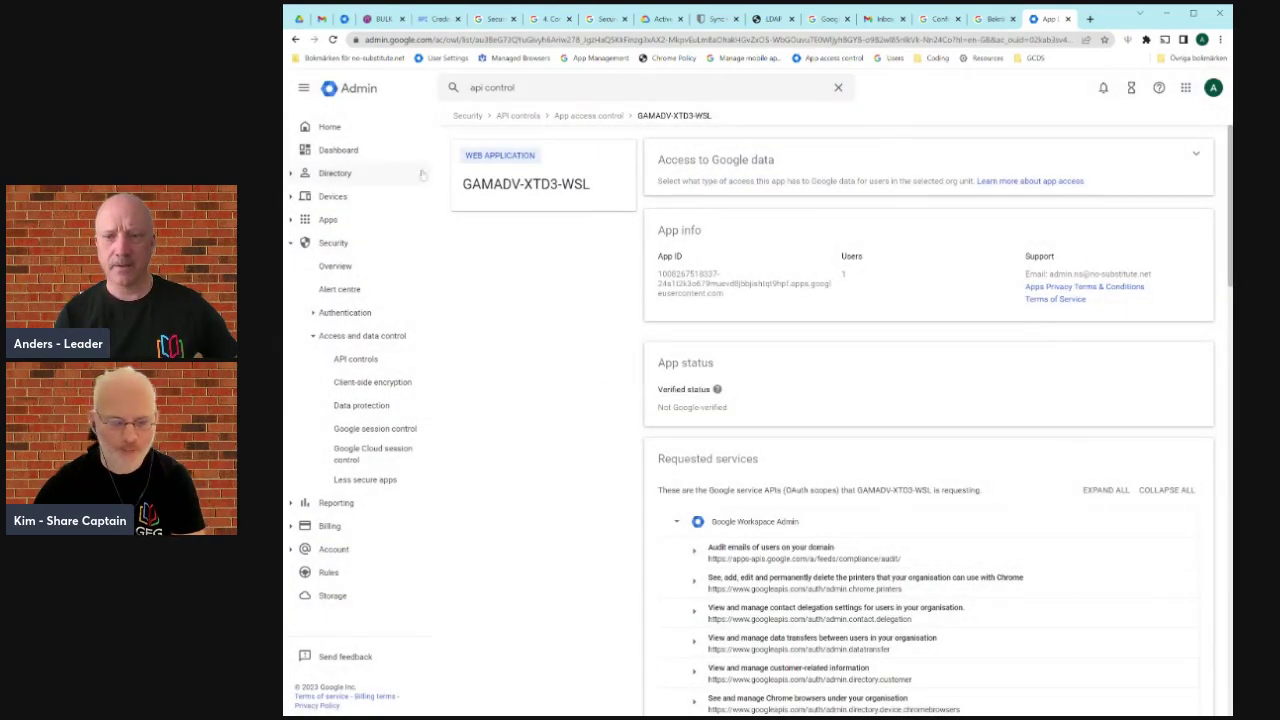
{"action": "scroll", "coordinate": [960, 300], "scroll_direction": "down", "scroll_amount": 10}
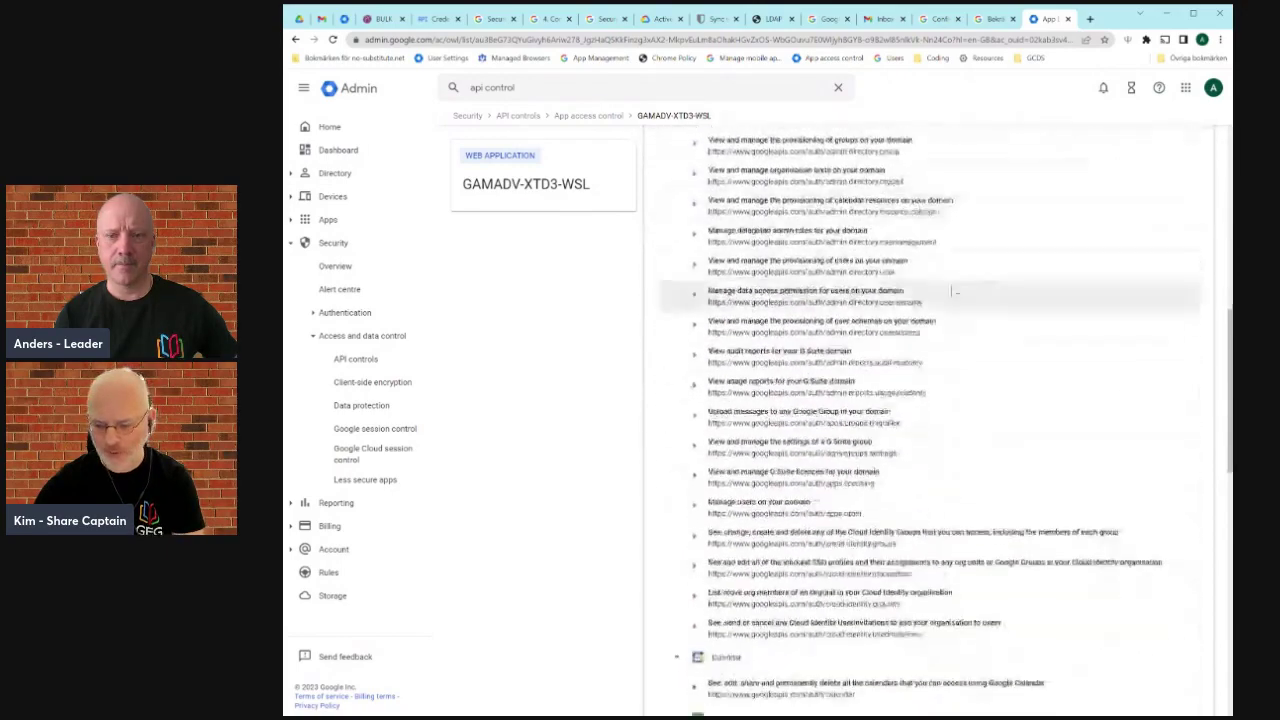
{"action": "scroll", "coordinate": [955, 292], "scroll_direction": "down", "scroll_amount": 15}
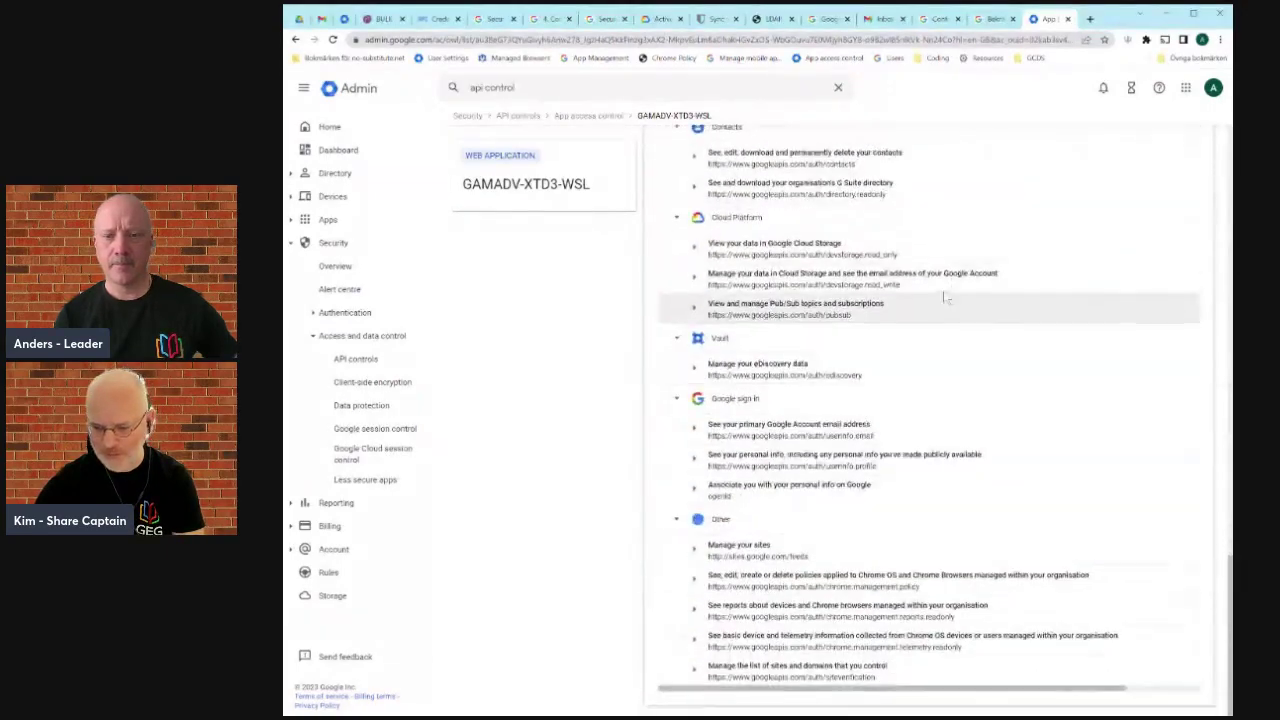
{"action": "scroll", "coordinate": [944, 296], "scroll_direction": "up", "scroll_amount": 20}
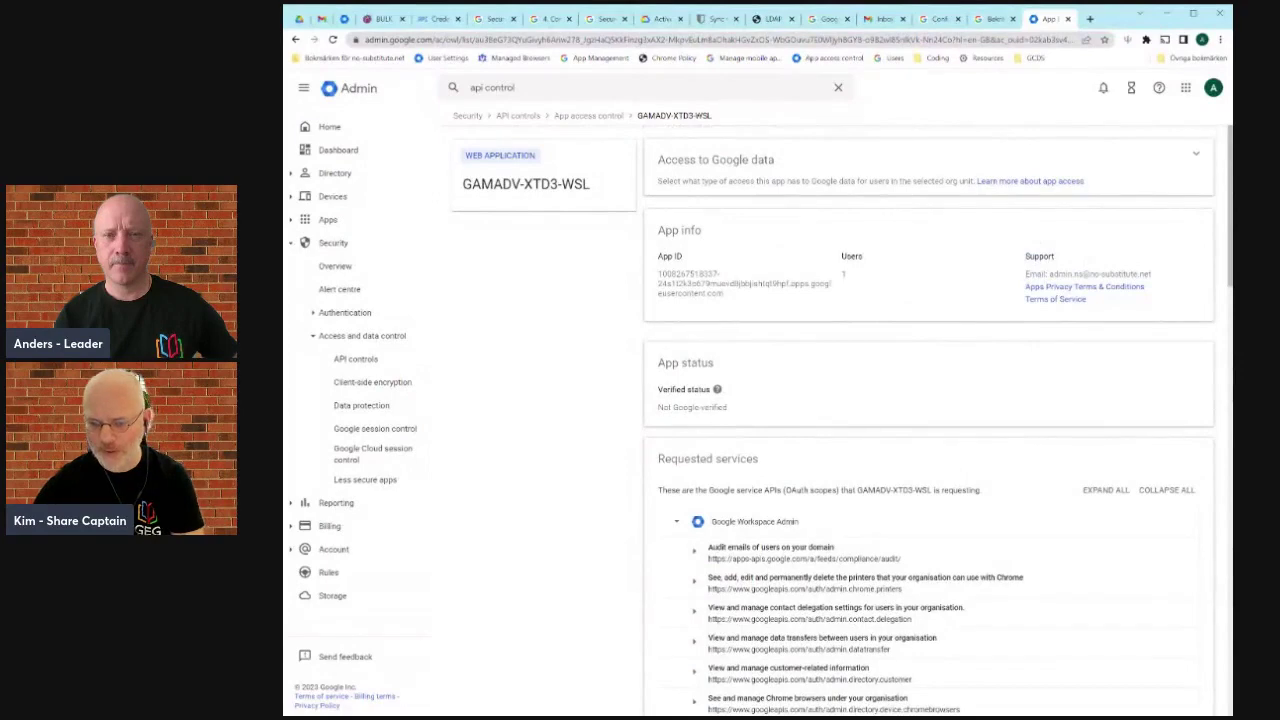
Step: Check the app's Google data access settings for Everyone, Admins, 2FA and SSO
{"action": "left_click", "coordinate": [889, 177]}
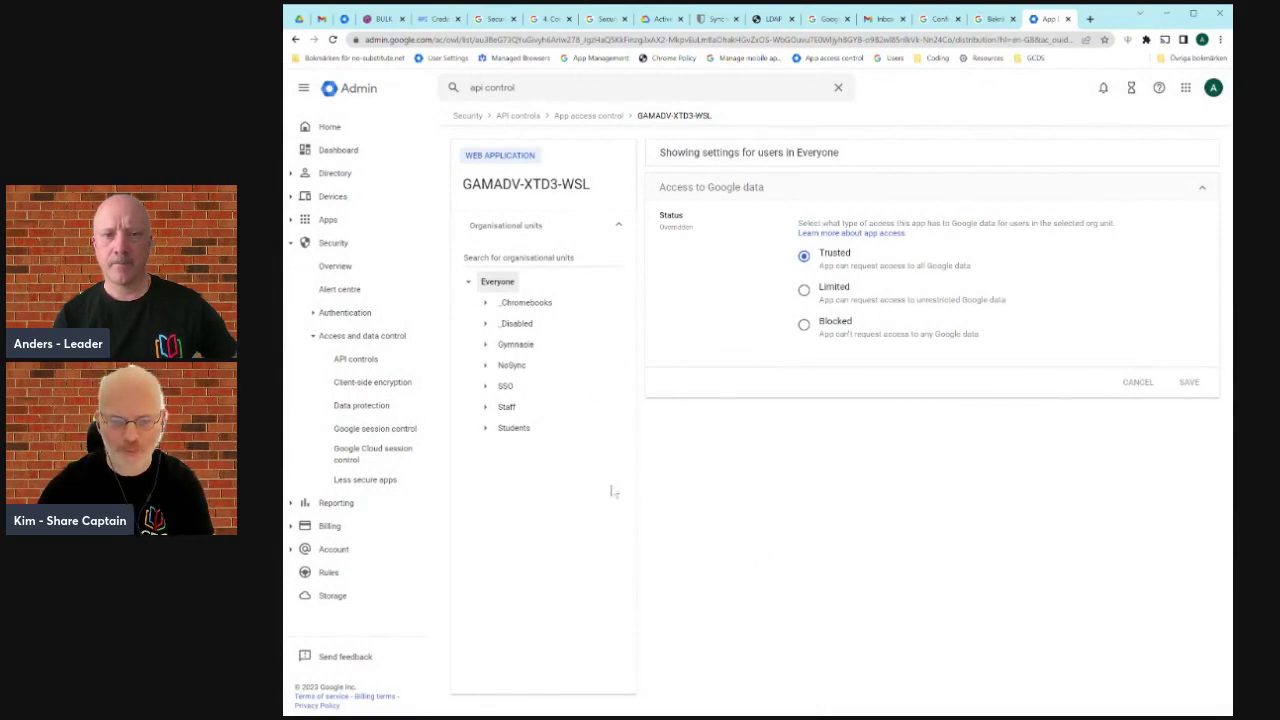
{"action": "left_click", "coordinate": [485, 365]}
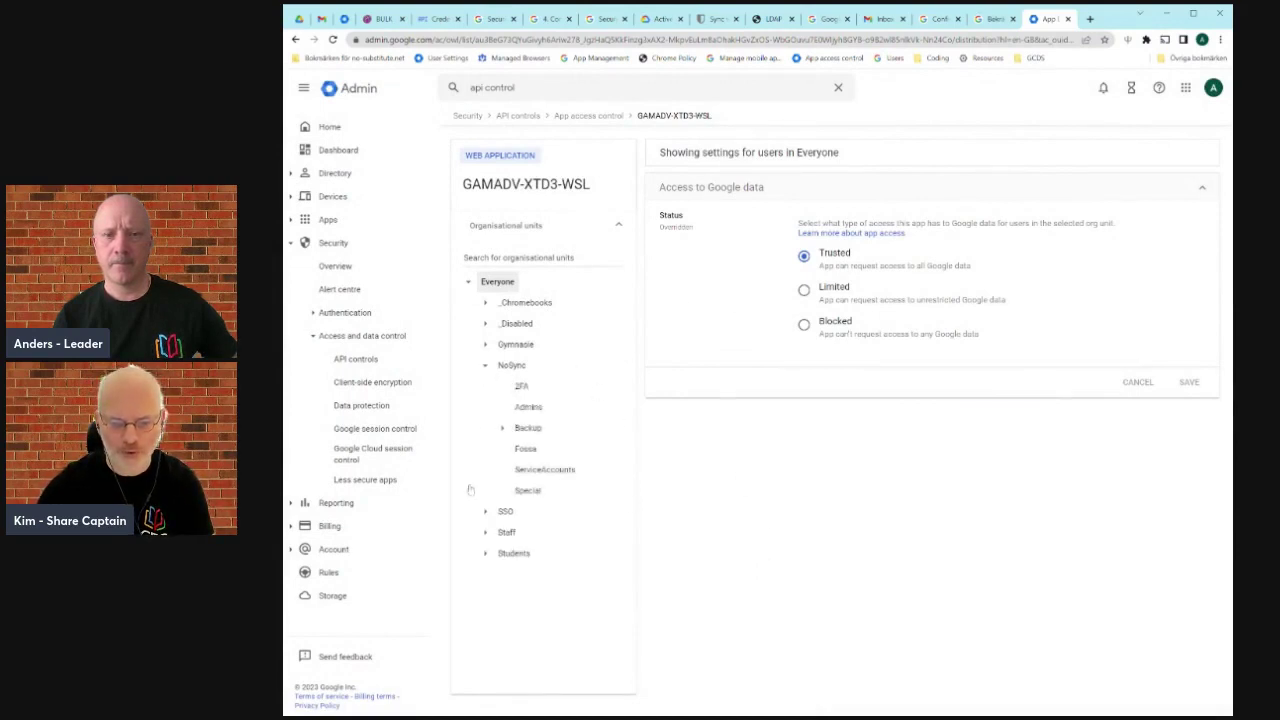
{"action": "left_click", "coordinate": [528, 406]}
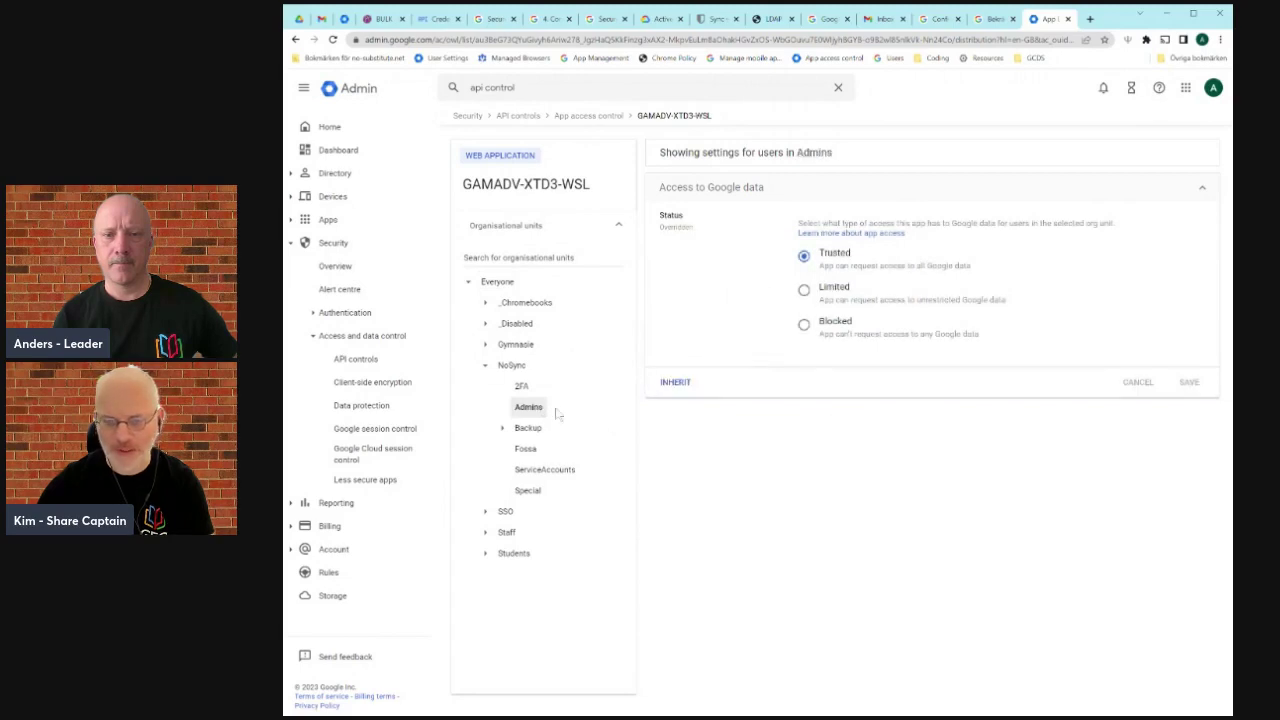
{"action": "left_click", "coordinate": [521, 388]}
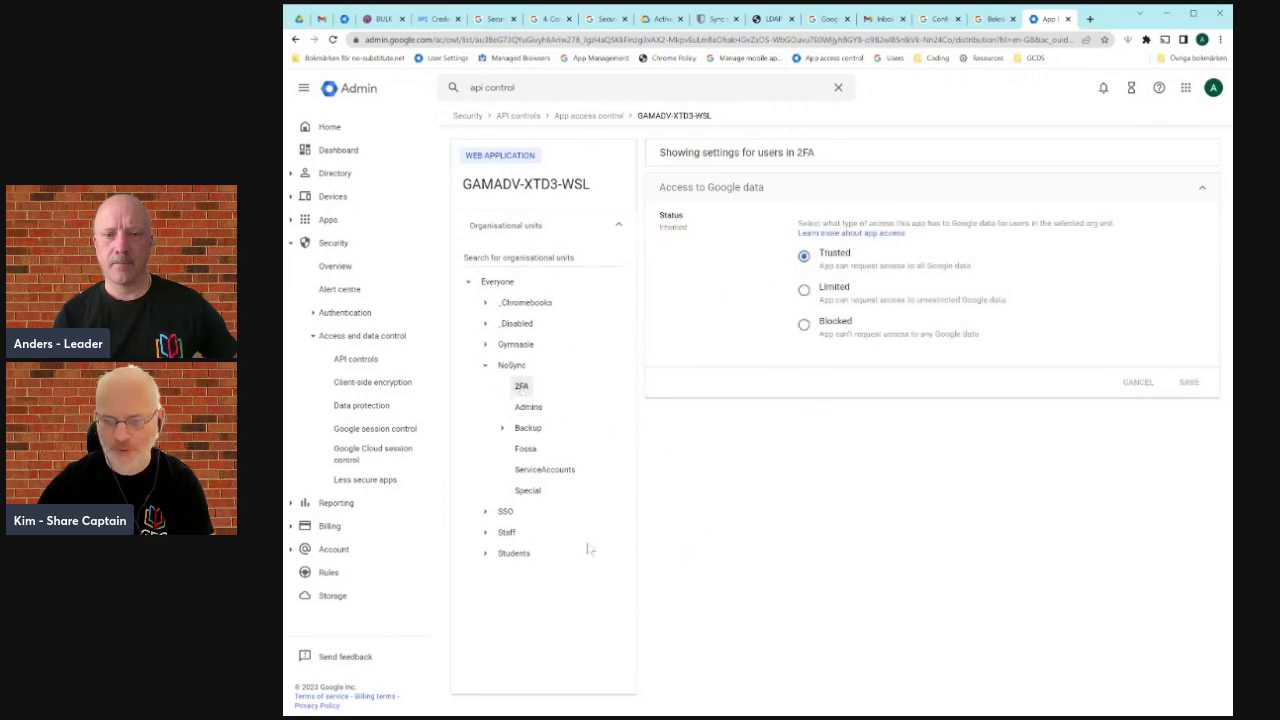
{"action": "left_click", "coordinate": [505, 512]}
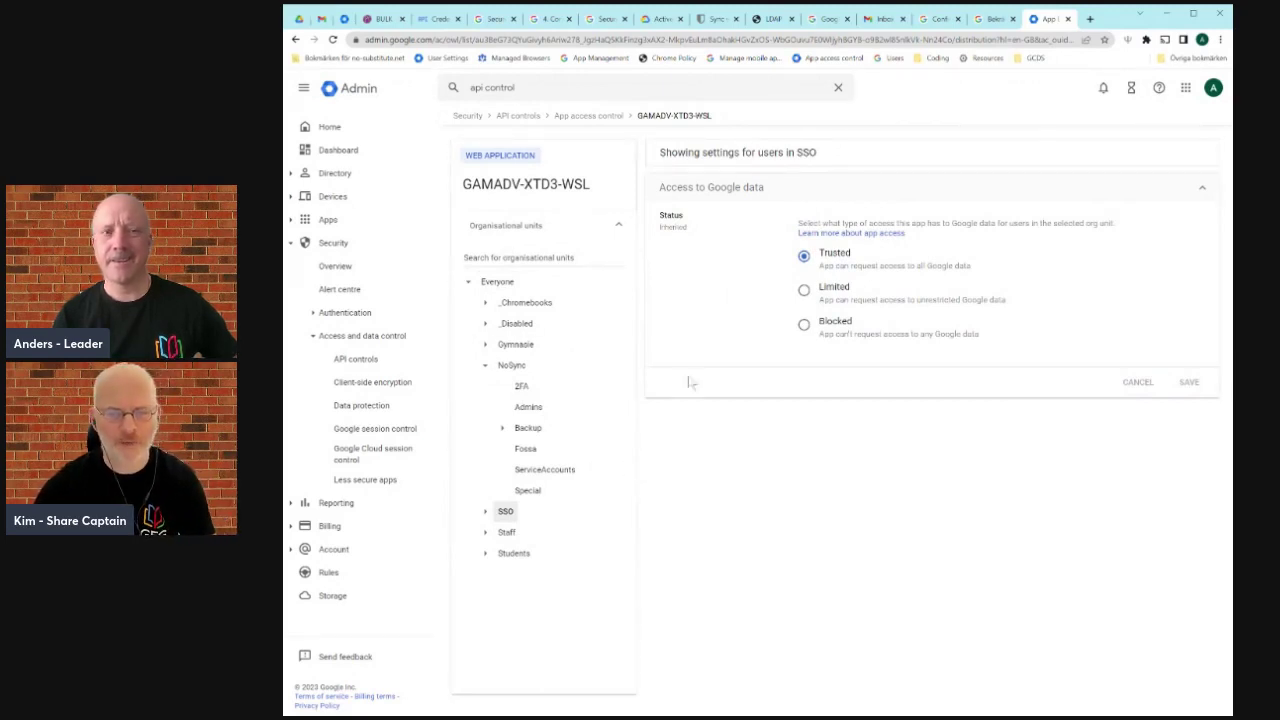
Step: Display the accessed apps list in App access control, and open and dismiss the access change for GAMADV-XTD3-WSL
{"action": "left_click", "coordinate": [577, 117]}
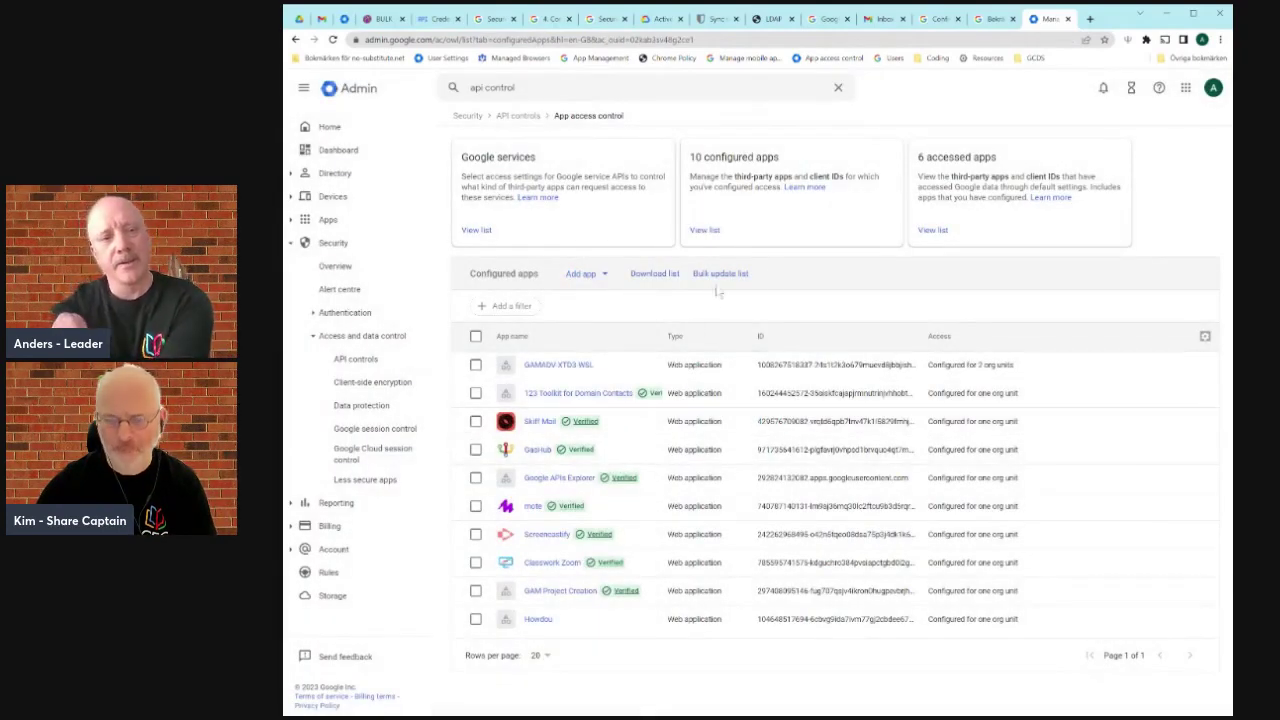
{"action": "left_click", "coordinate": [935, 231]}
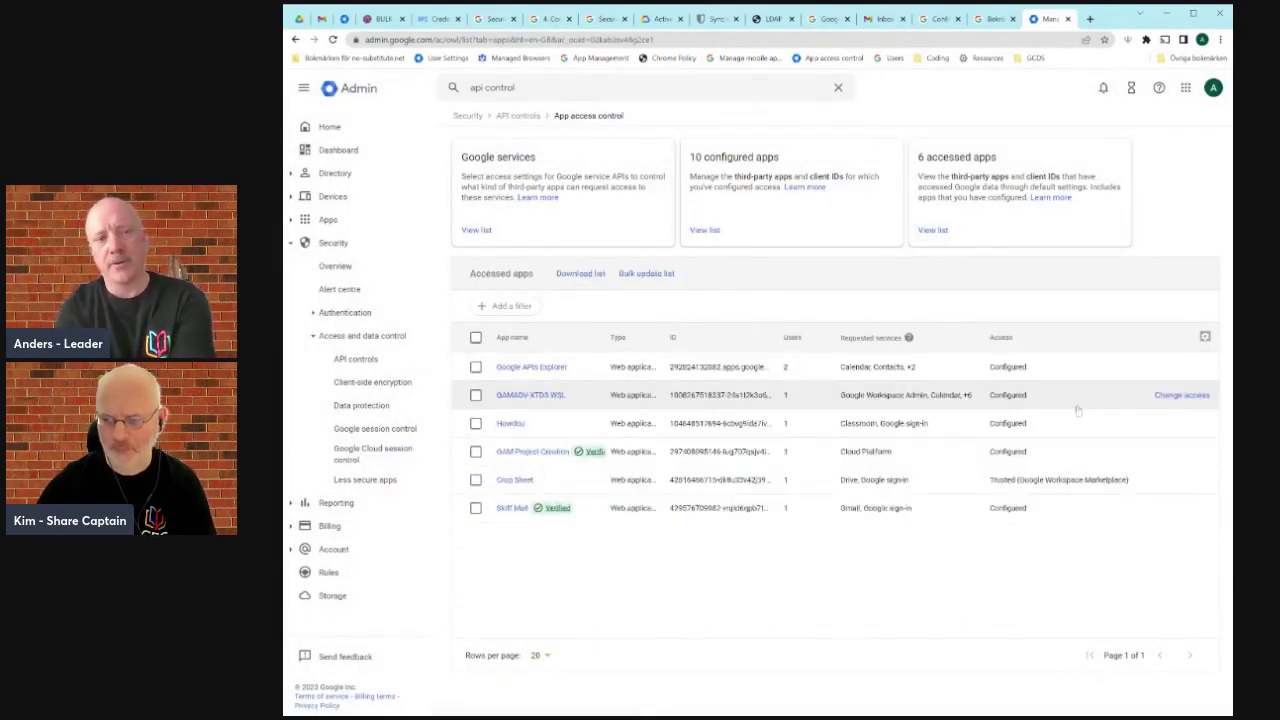
{"action": "left_click", "coordinate": [1184, 398]}
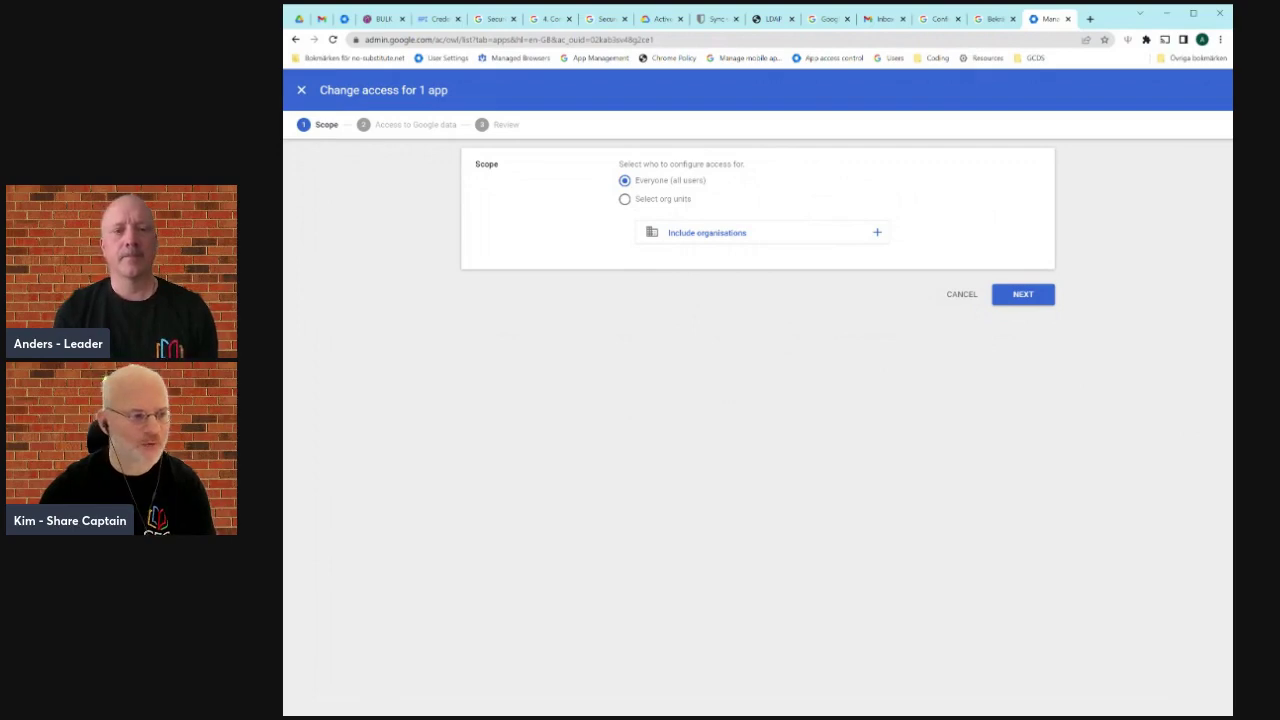
{"action": "left_click", "coordinate": [301, 90]}
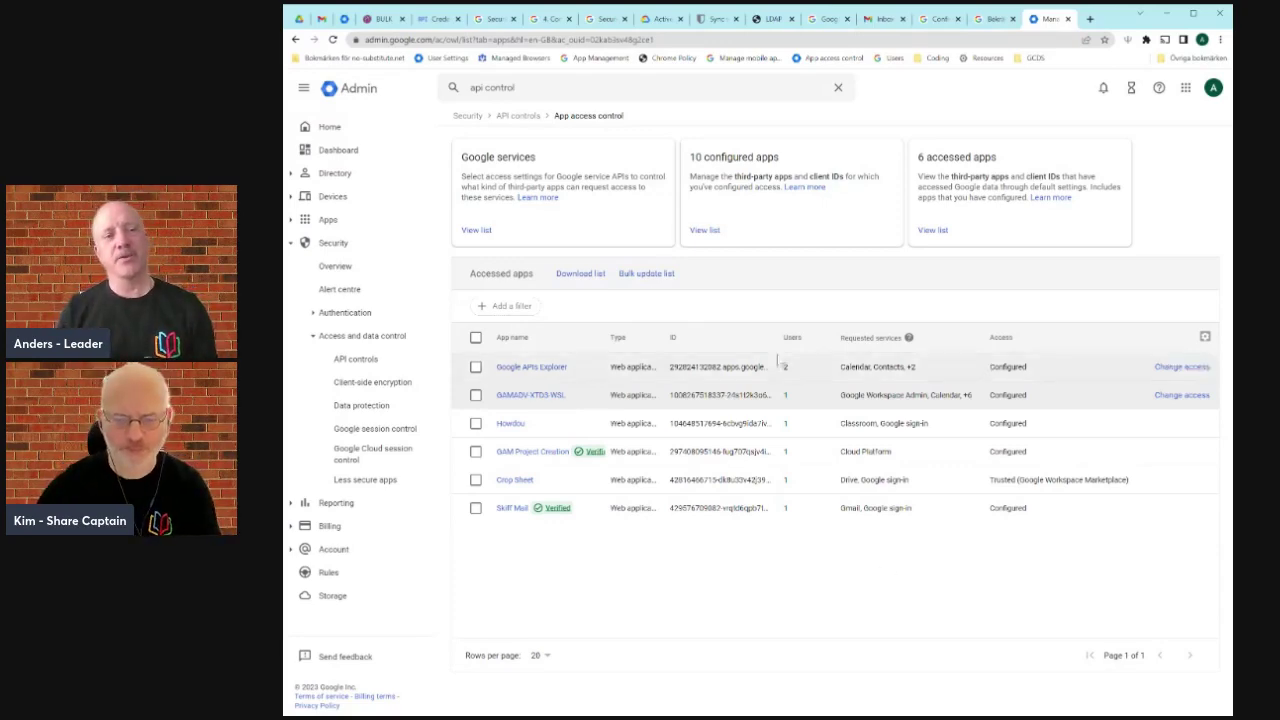
Step: Export the accessed apps list in Google Sheets format and open the exported spreadsheet
{"action": "left_click", "coordinate": [580, 273]}
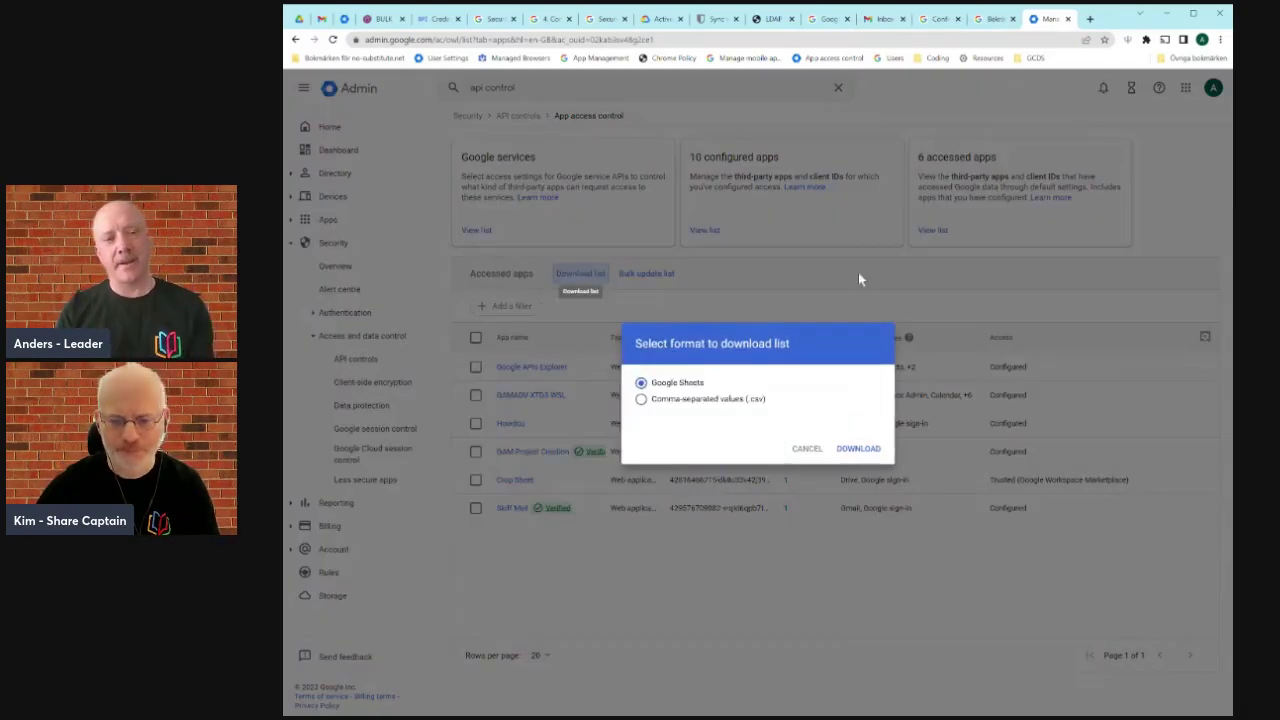
{"action": "left_click", "coordinate": [858, 450]}
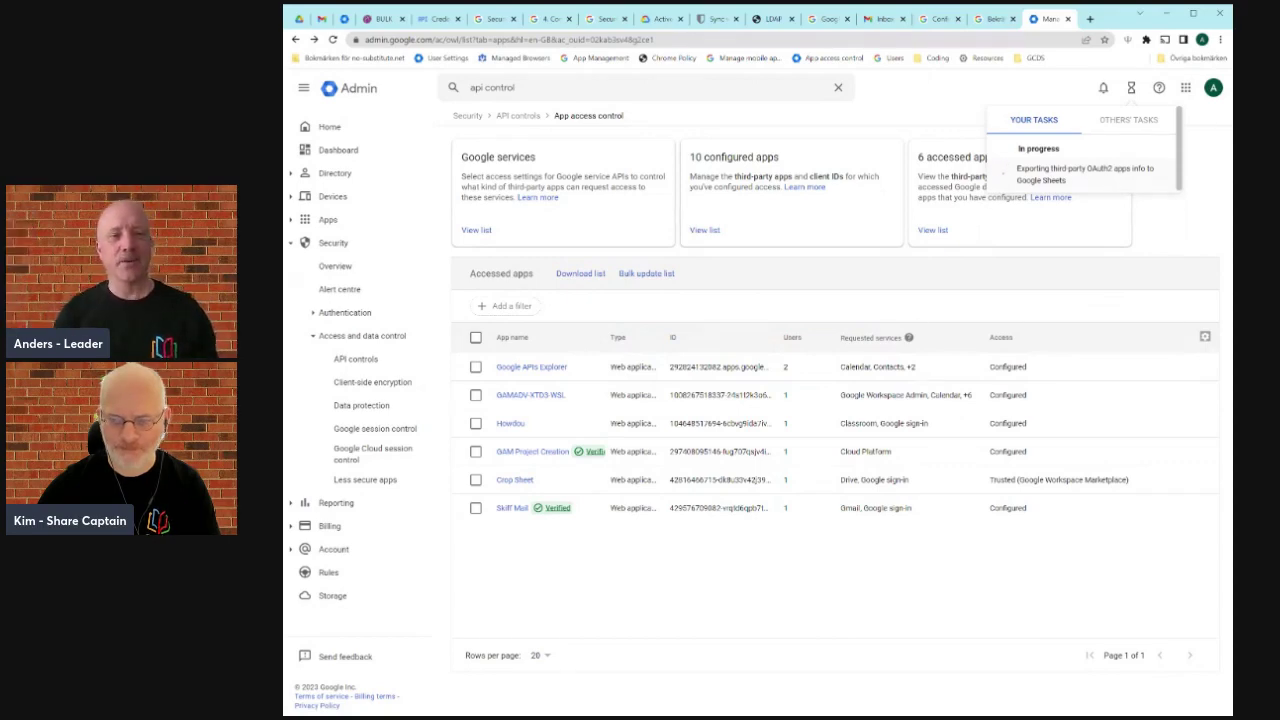
{"action": "left_click", "coordinate": [1115, 182]}
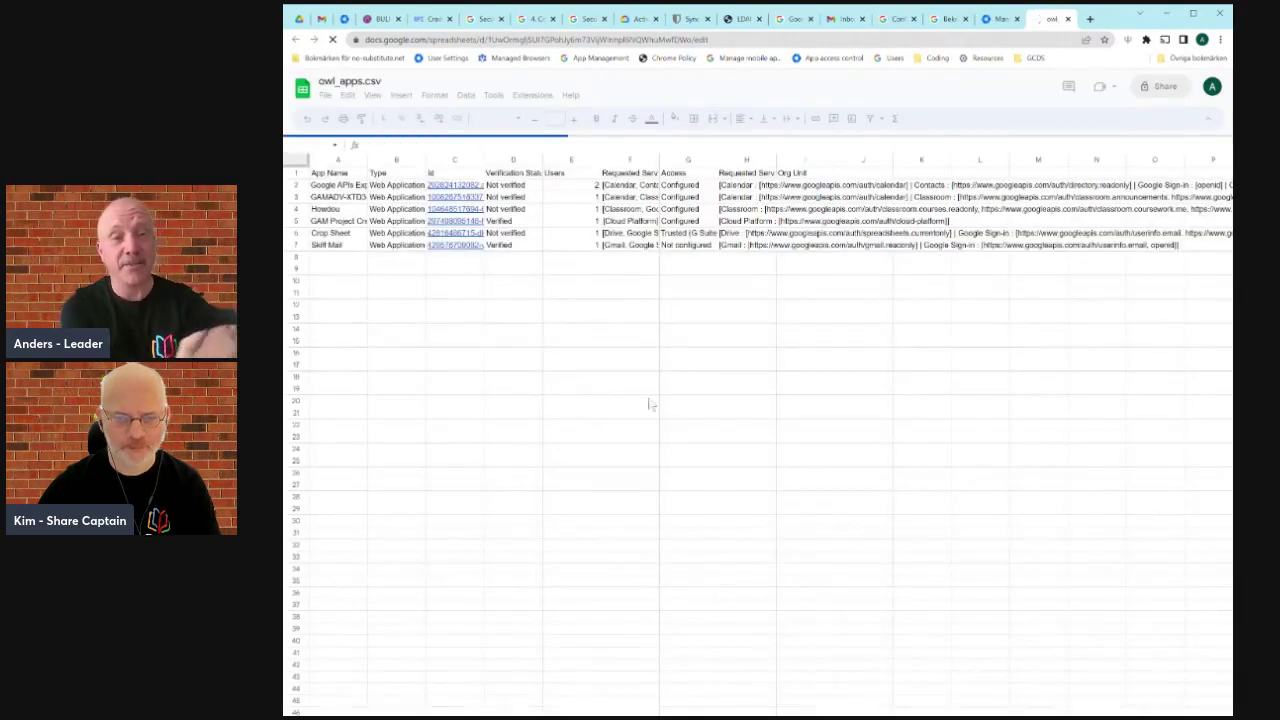
Step: Check the Users and Requested Services columns in owl_apps.csv, close the sheet and dismiss the tasks list in the Admin console
{"action": "left_click", "coordinate": [573, 158]}
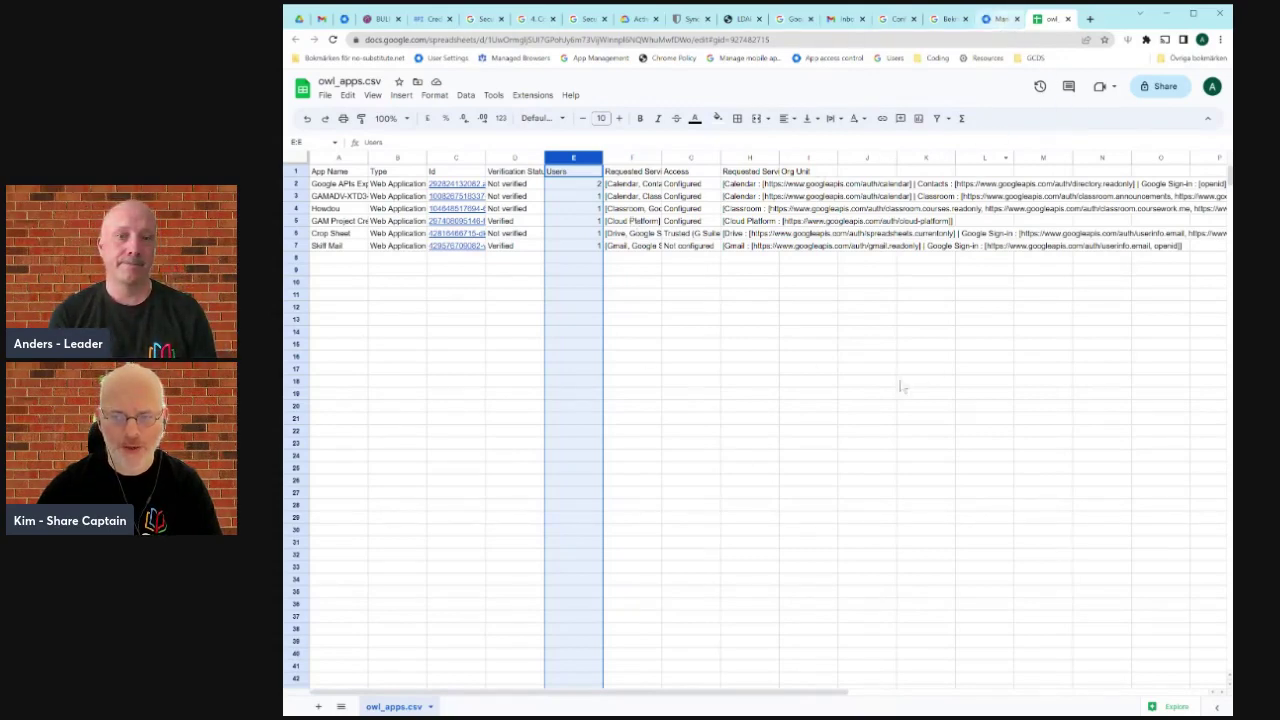
{"action": "left_click", "coordinate": [650, 249]}
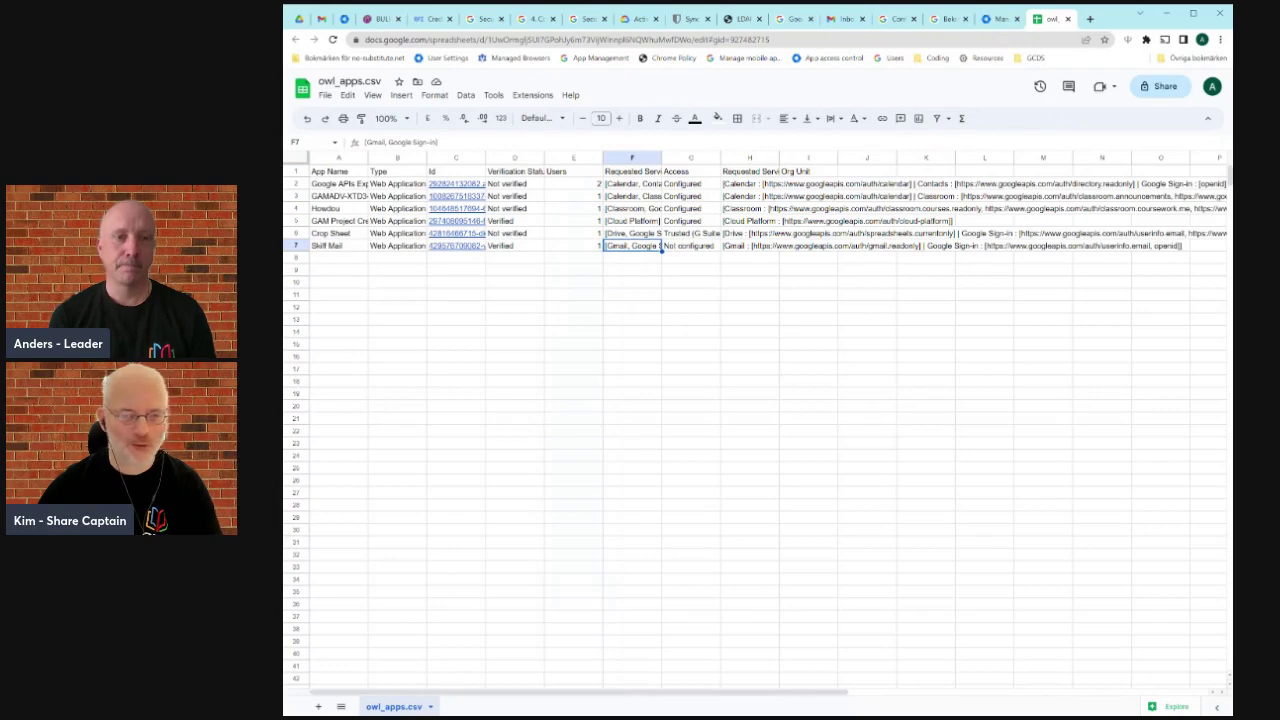
{"action": "left_click", "coordinate": [571, 189]}
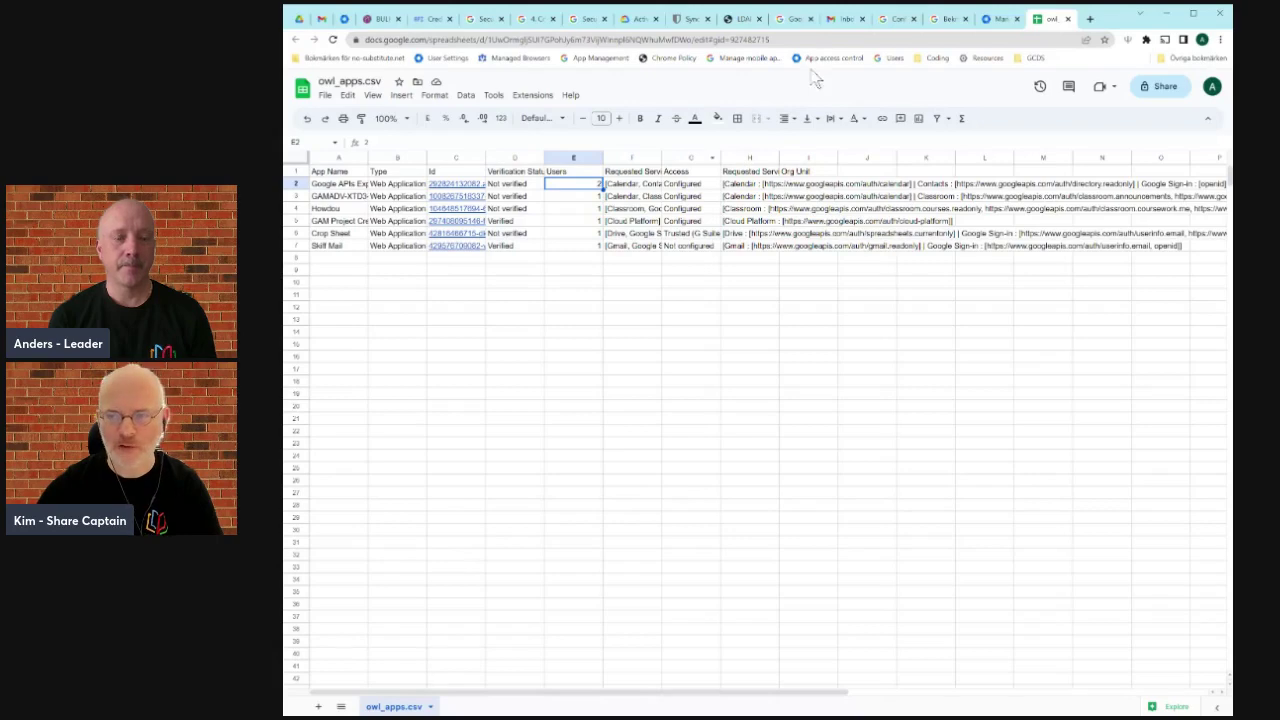
{"action": "left_click", "coordinate": [1068, 20]}
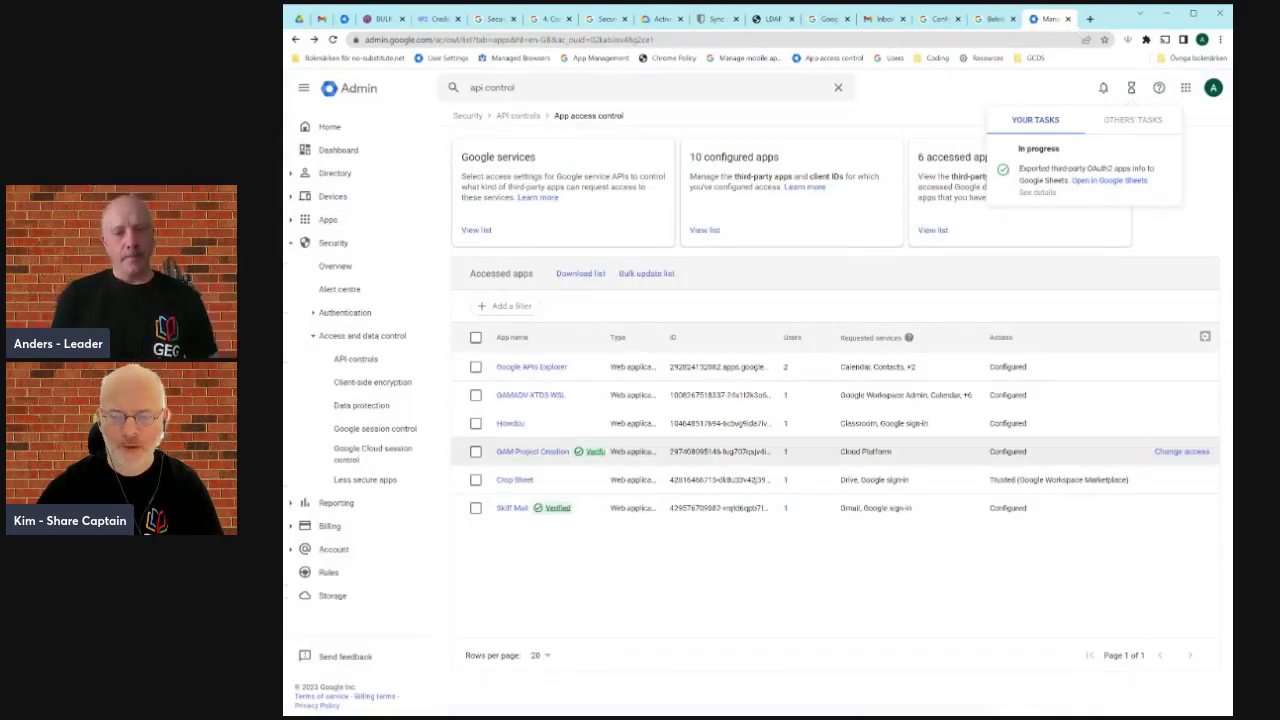
{"action": "left_click", "coordinate": [900, 288]}
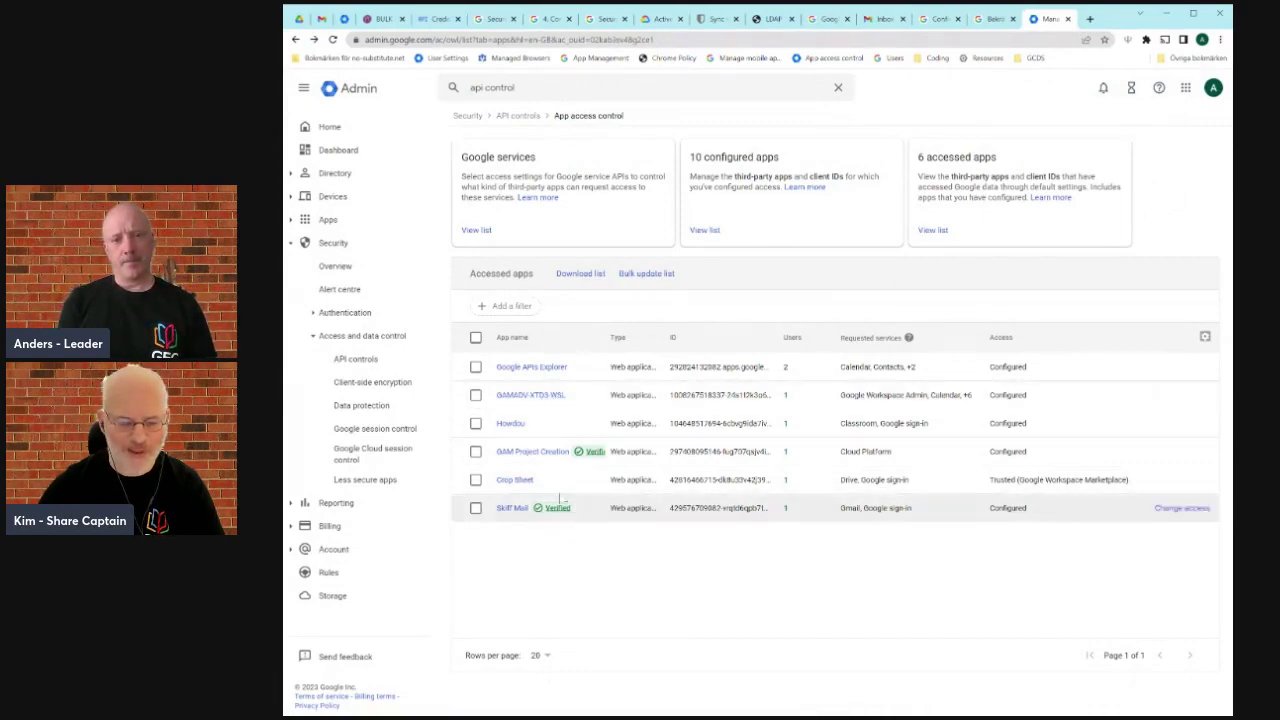
Step: Open the GAMADV-XTD3-WSL details and collapse every requested service group from Google Workspace Admin to Other
{"action": "left_click", "coordinate": [530, 397]}
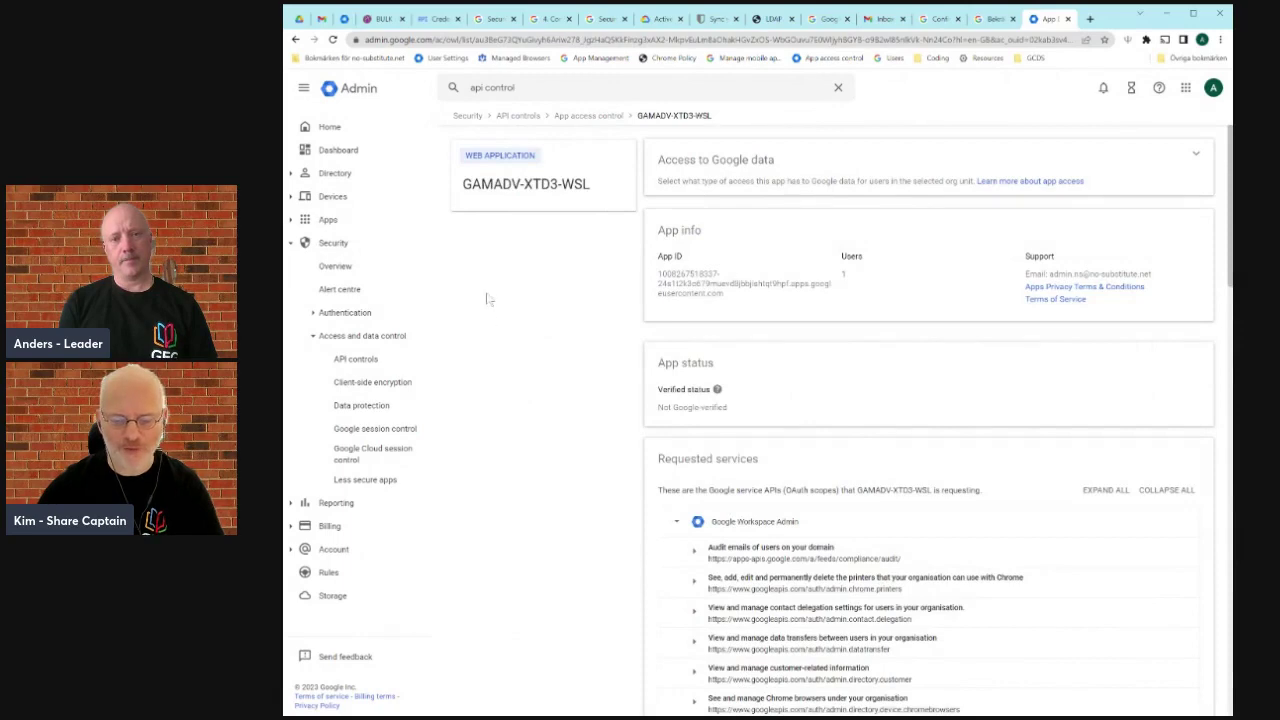
{"action": "scroll", "coordinate": [698, 382], "scroll_direction": "down", "scroll_amount": 3}
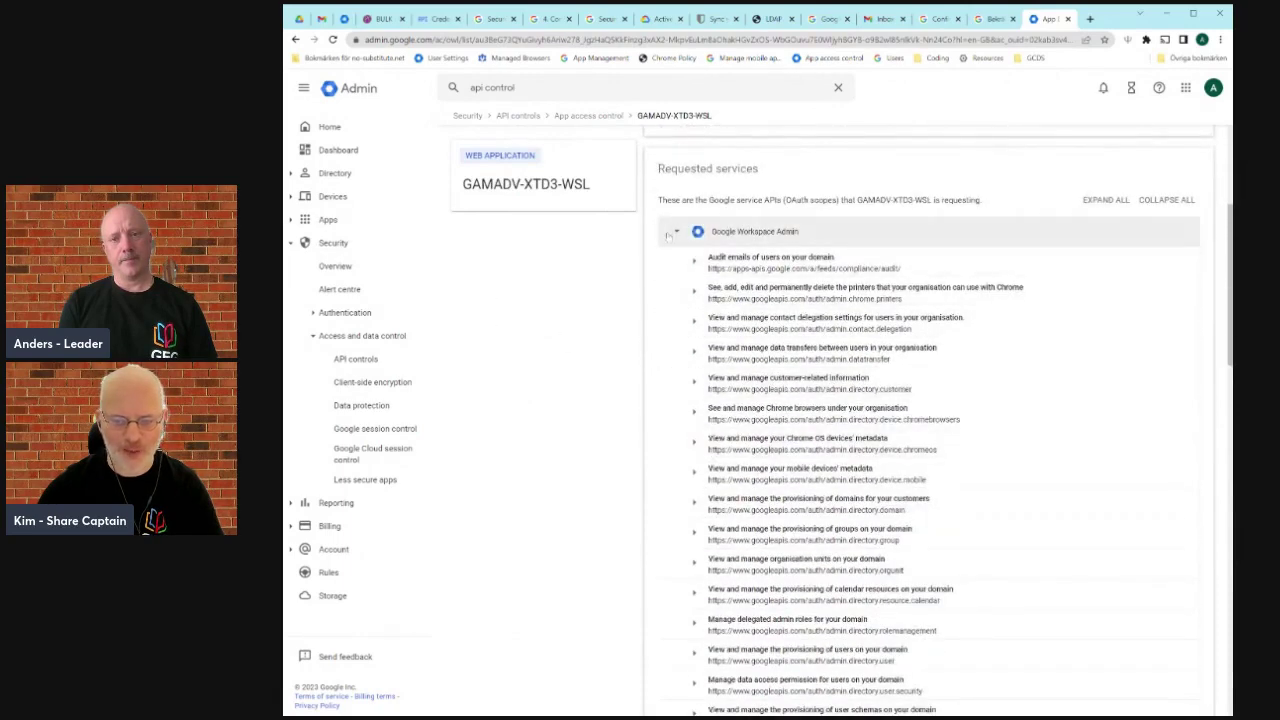
{"action": "left_click", "coordinate": [676, 231]}
{"action": "left_click", "coordinate": [676, 261]}
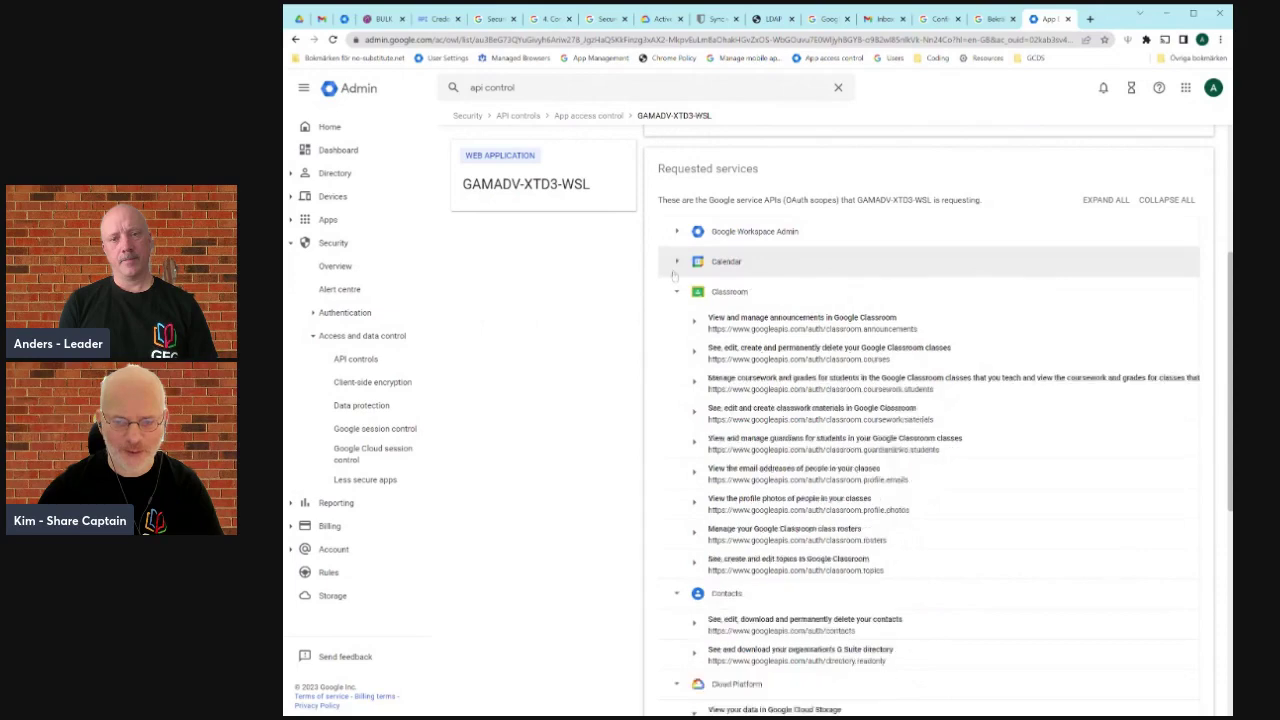
{"action": "left_click", "coordinate": [676, 291]}
{"action": "left_click", "coordinate": [676, 321]}
{"action": "left_click", "coordinate": [677, 354]}
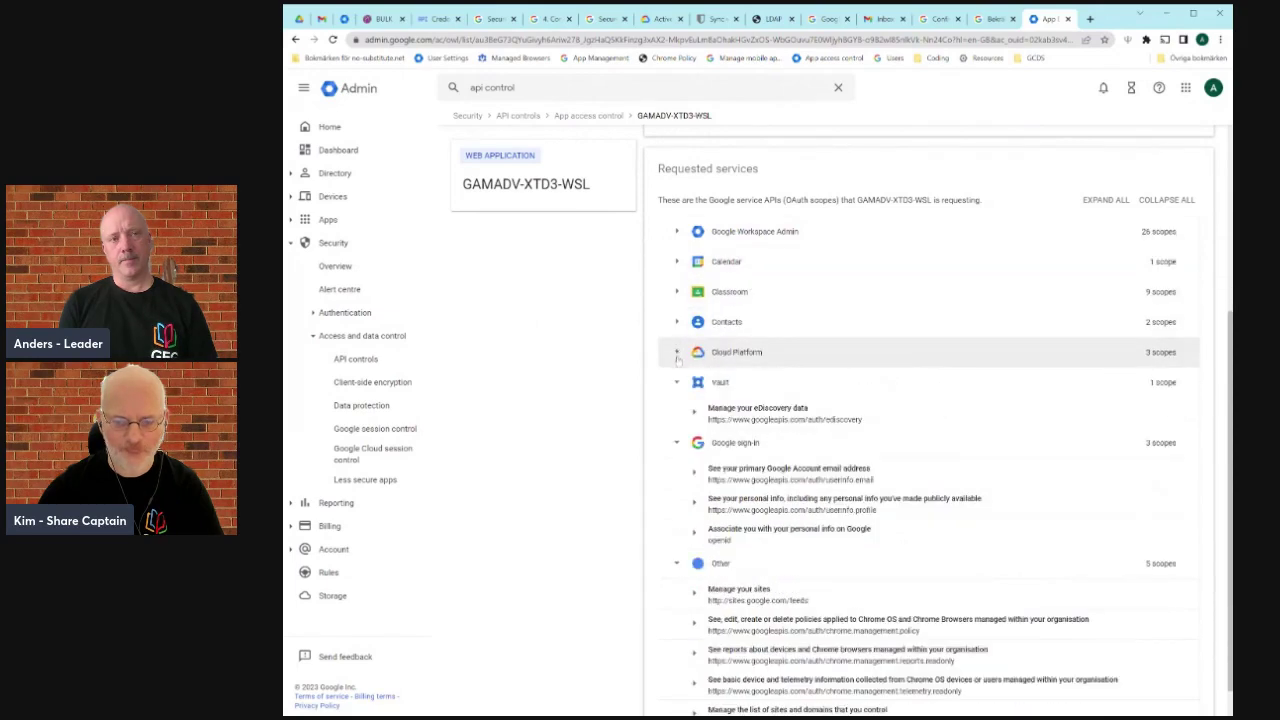
{"action": "left_click", "coordinate": [677, 380]}
{"action": "left_click", "coordinate": [677, 410]}
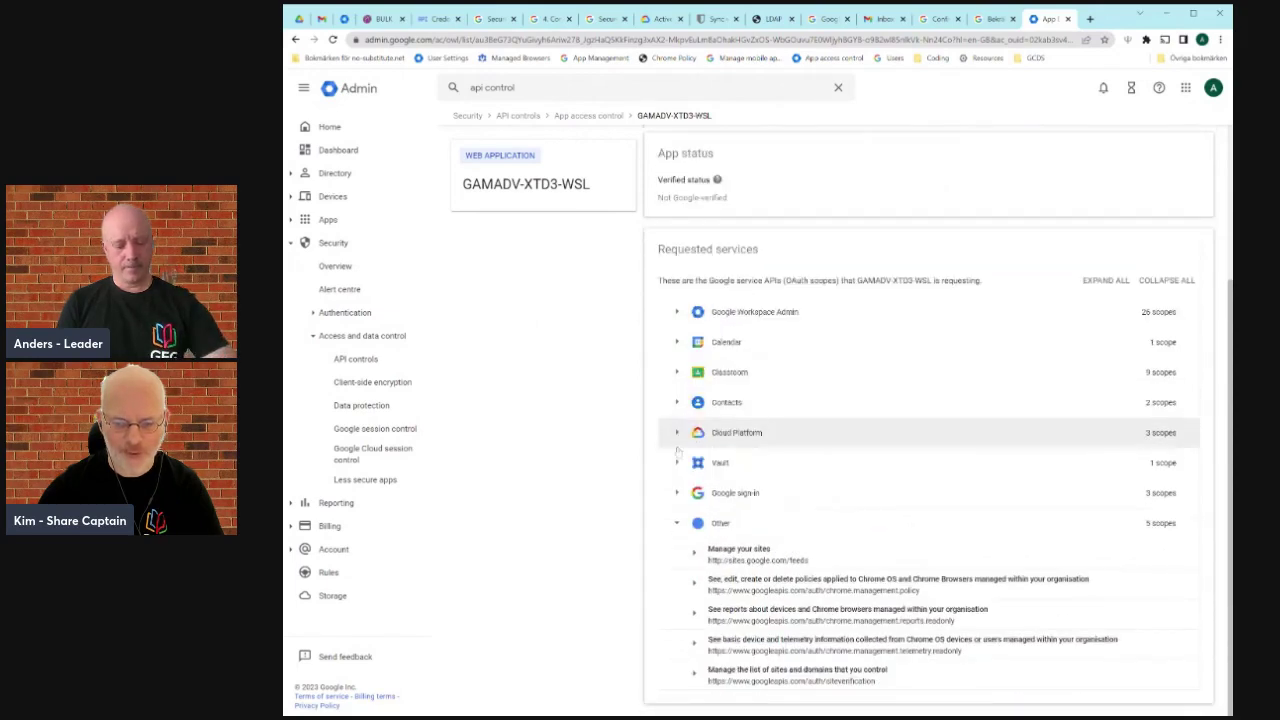
{"action": "left_click", "coordinate": [677, 523]}
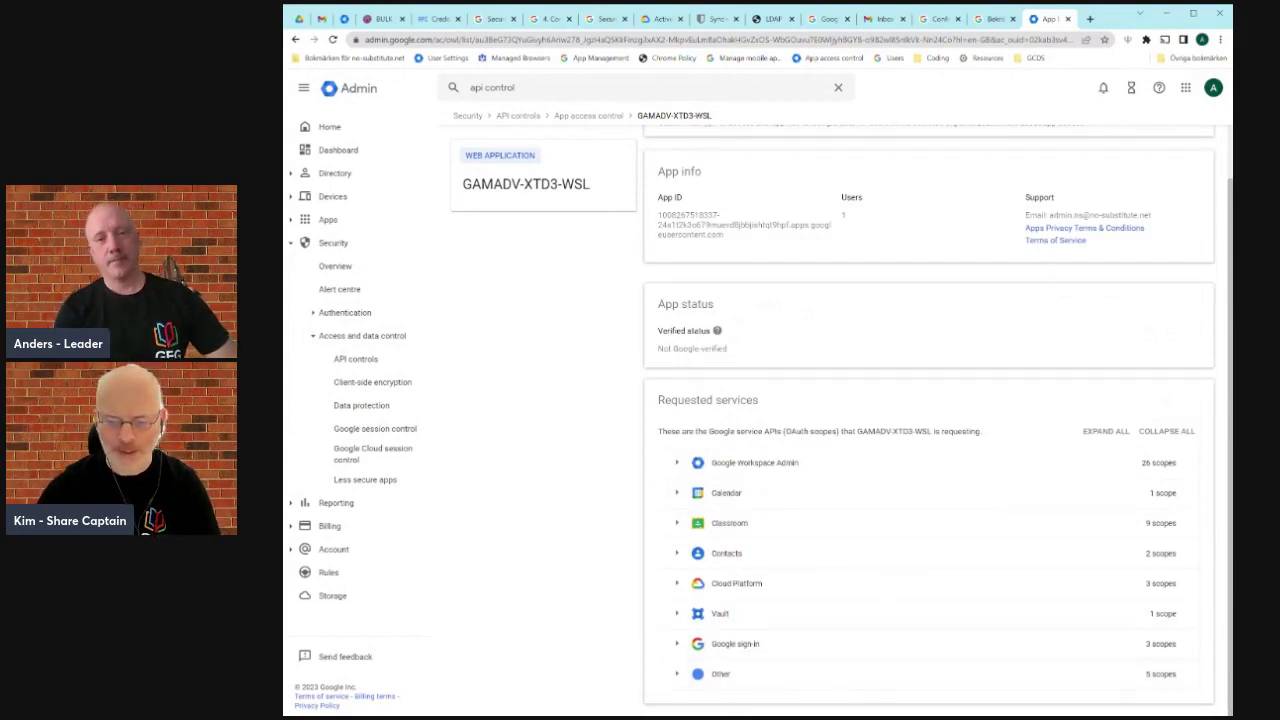
Step: Examine the verified status, user count and App ID on the GAMADV-XTD3-WSL details page
{"action": "left_click_drag", "start_coordinate": [730, 350], "coordinate": [656, 352]}
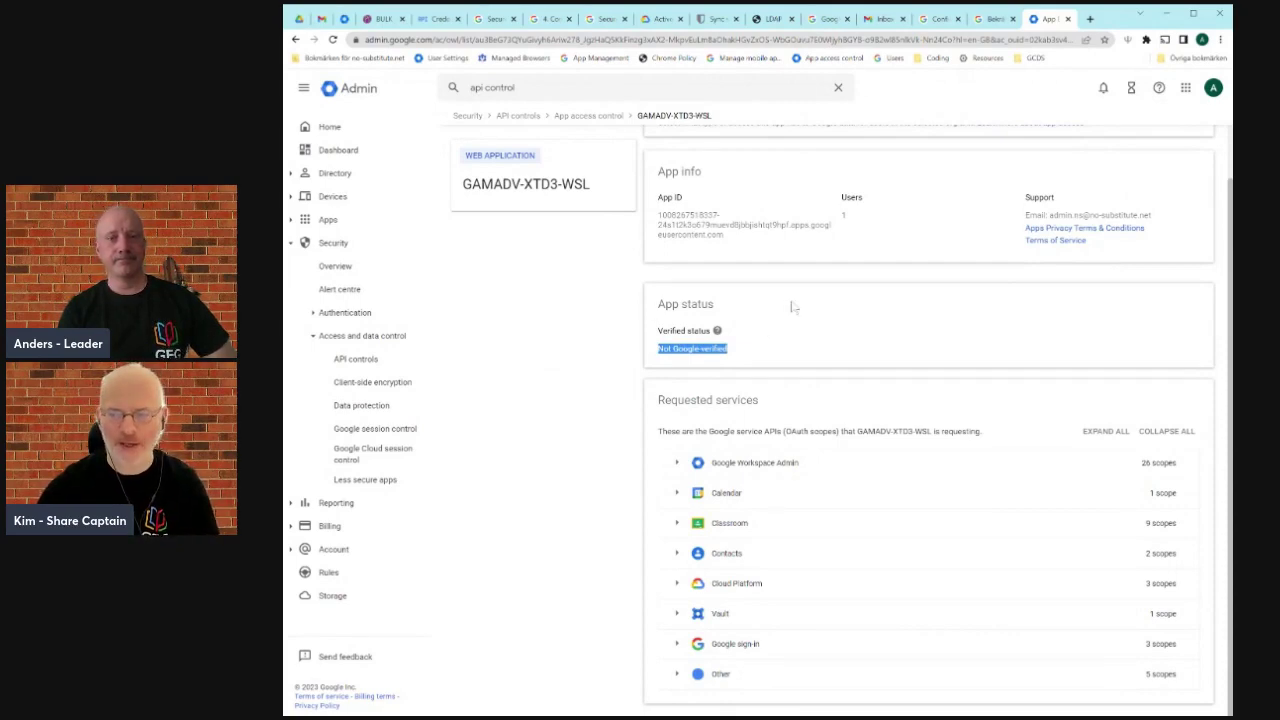
{"action": "scroll", "coordinate": [810, 299], "scroll_direction": "up", "scroll_amount": 1}
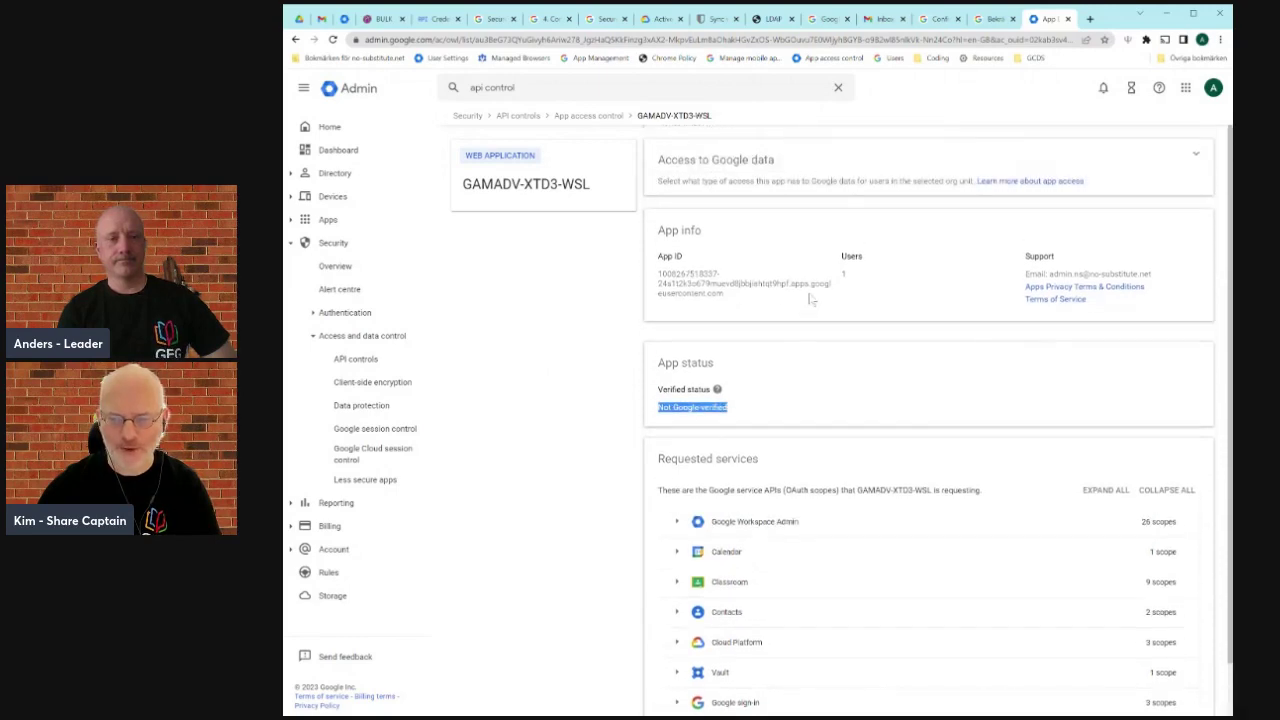
{"action": "double_click", "coordinate": [852, 276]}
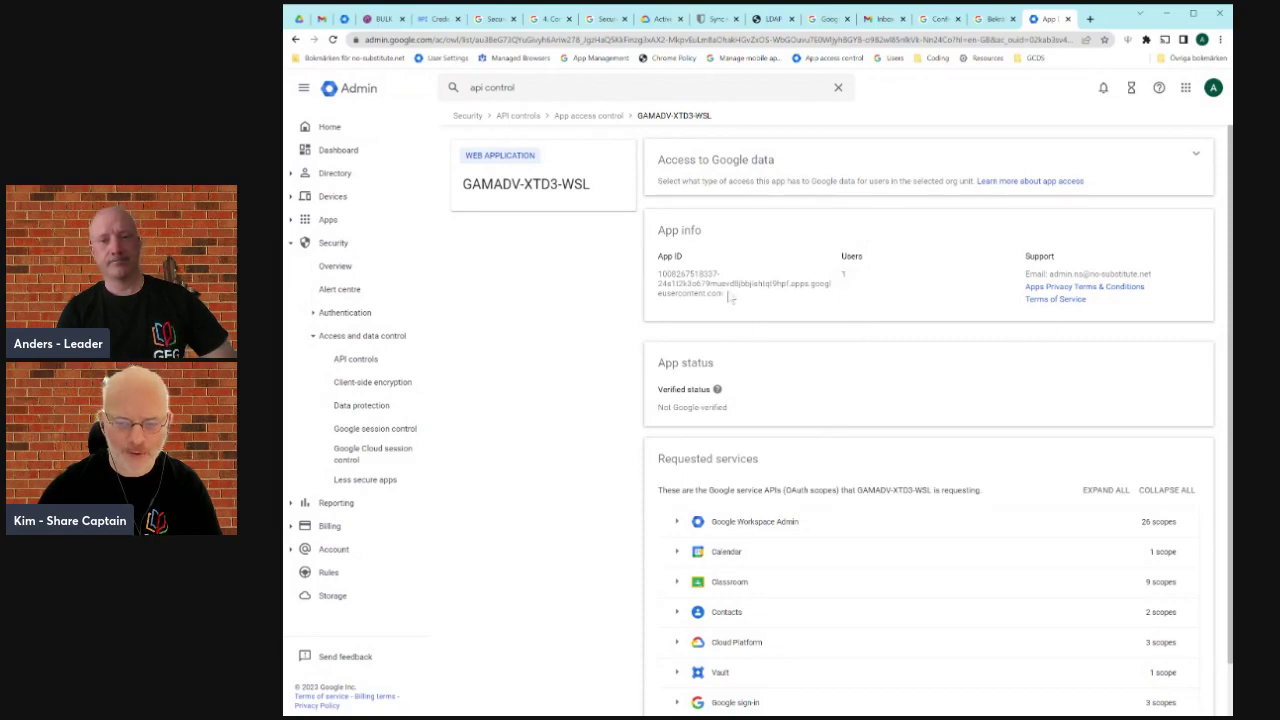
{"action": "left_click_drag", "start_coordinate": [728, 293], "coordinate": [661, 273]}
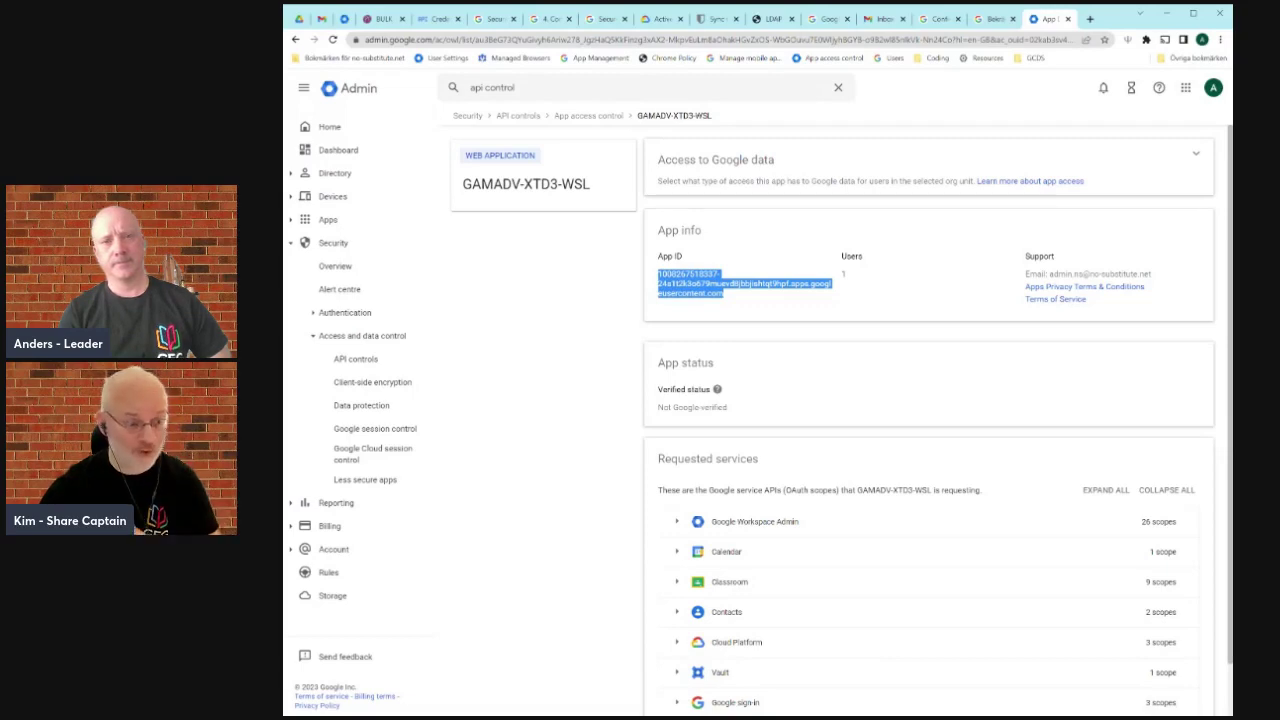
{"action": "left_click", "coordinate": [735, 304]}
{"action": "triple_click", "coordinate": [724, 293]}
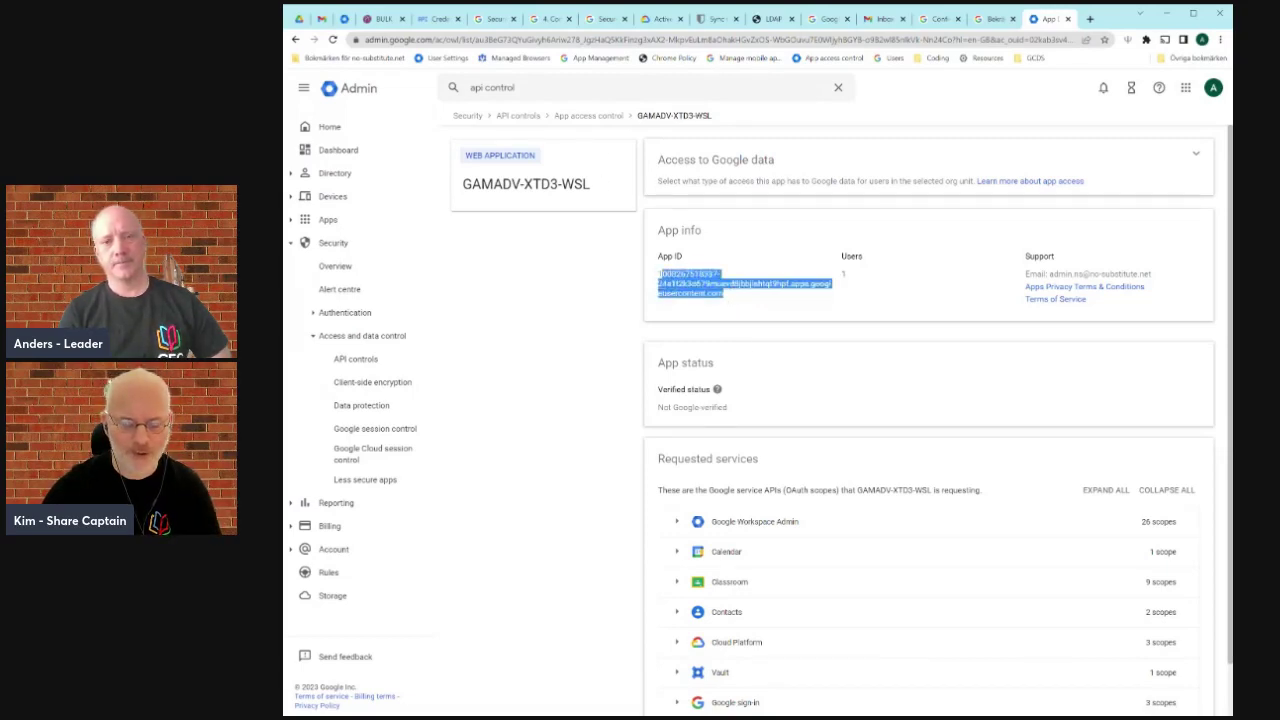
{"action": "left_click", "coordinate": [572, 327]}
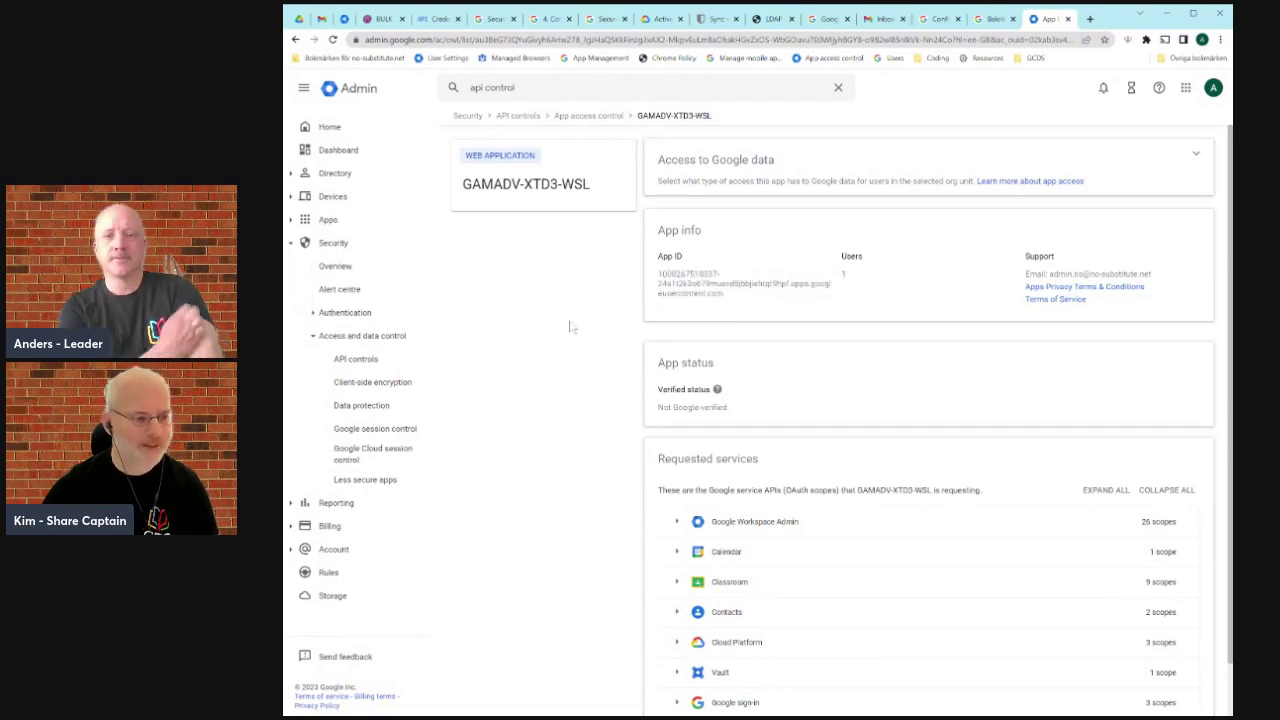
Step: Open the details of the configured app mote and examine its App ID
{"action": "left_click", "coordinate": [596, 116]}
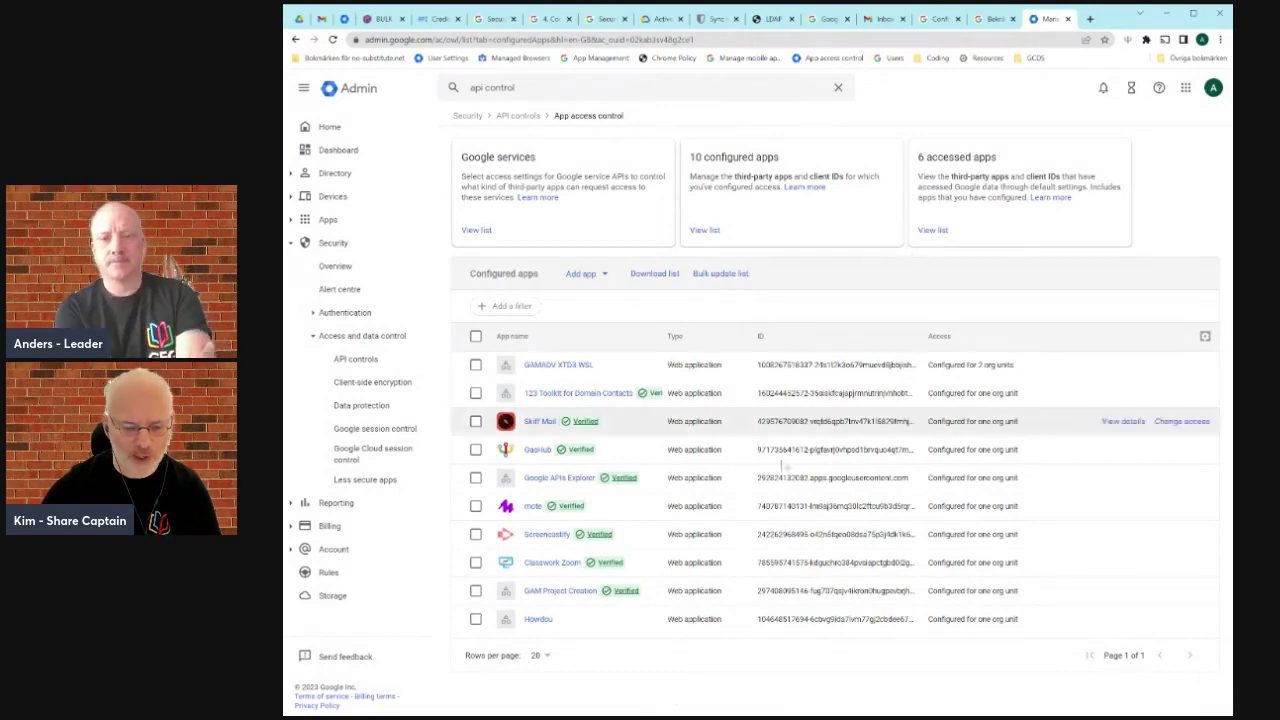
{"action": "left_click", "coordinate": [532, 507]}
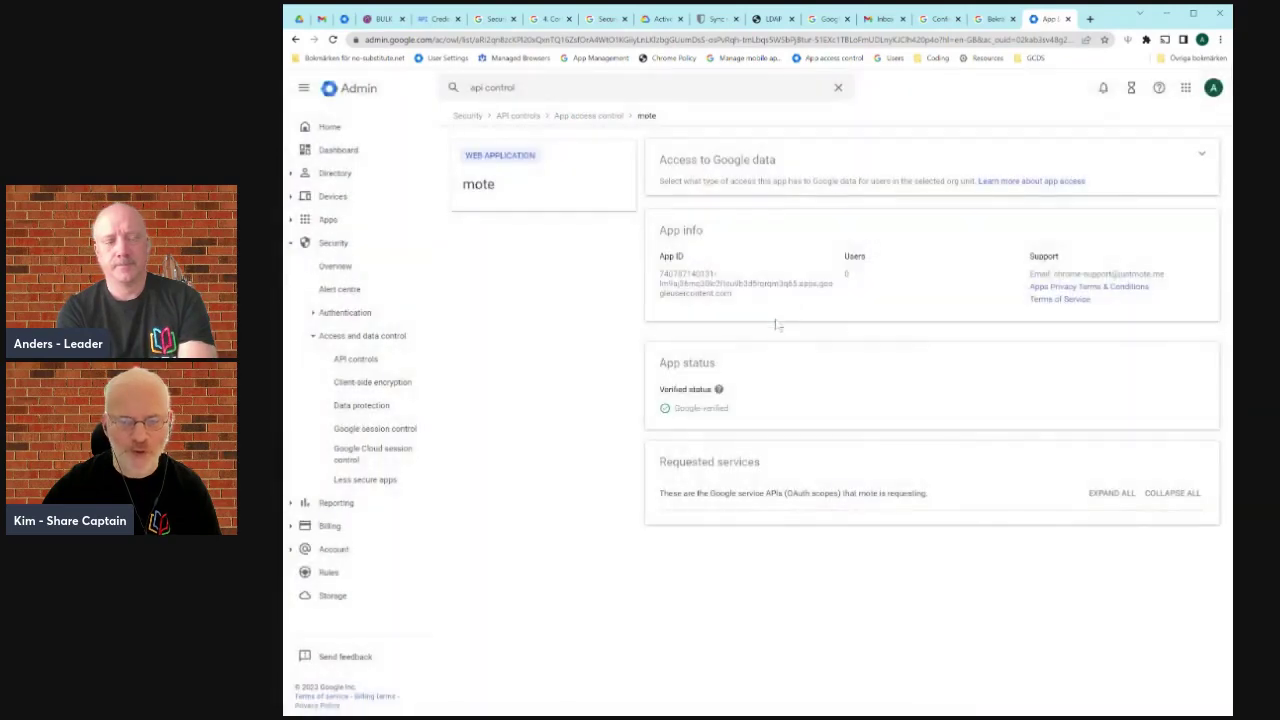
{"action": "left_click_drag", "start_coordinate": [735, 295], "coordinate": [660, 290]}
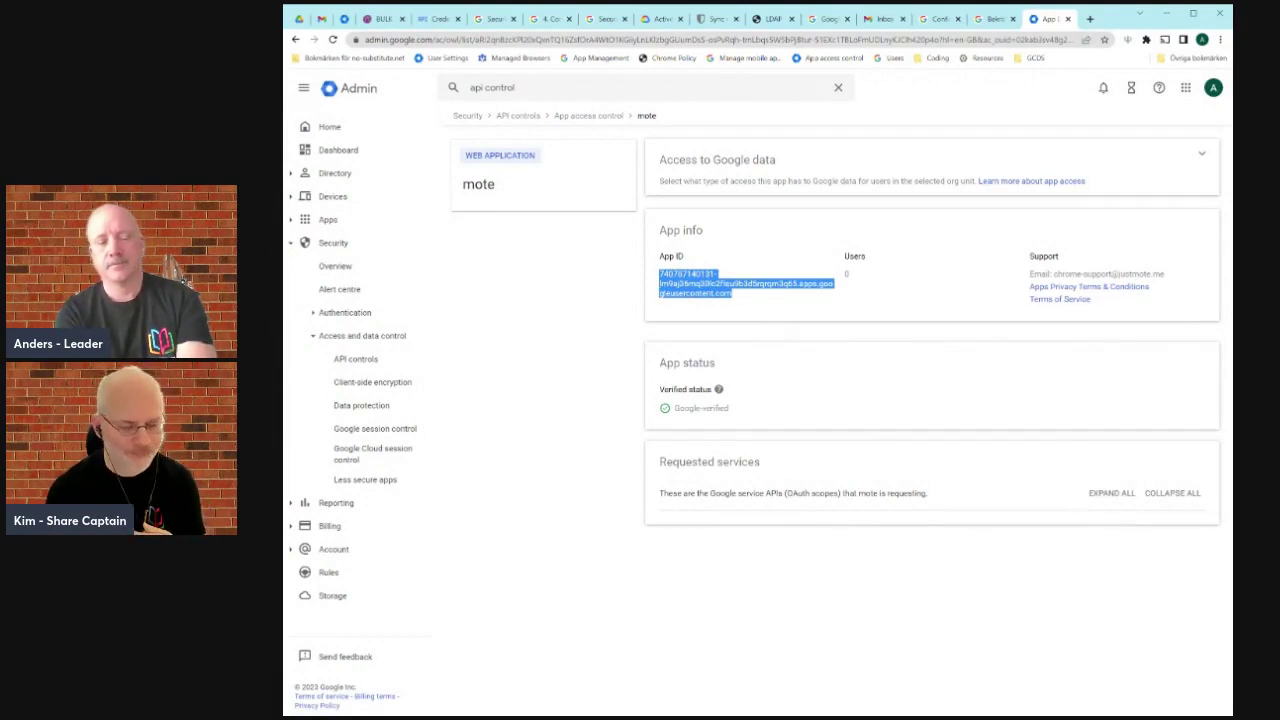
{"action": "left_click", "coordinate": [777, 304]}
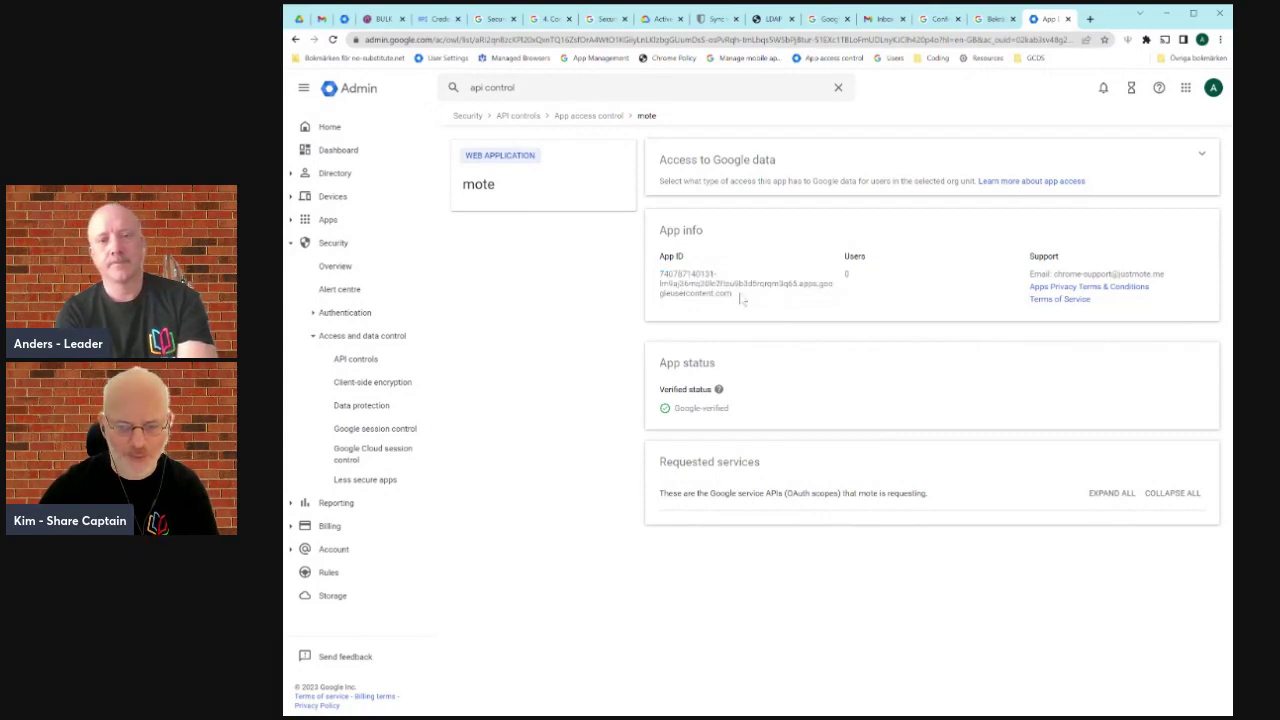
{"action": "left_click_drag", "start_coordinate": [740, 296], "coordinate": [659, 273]}
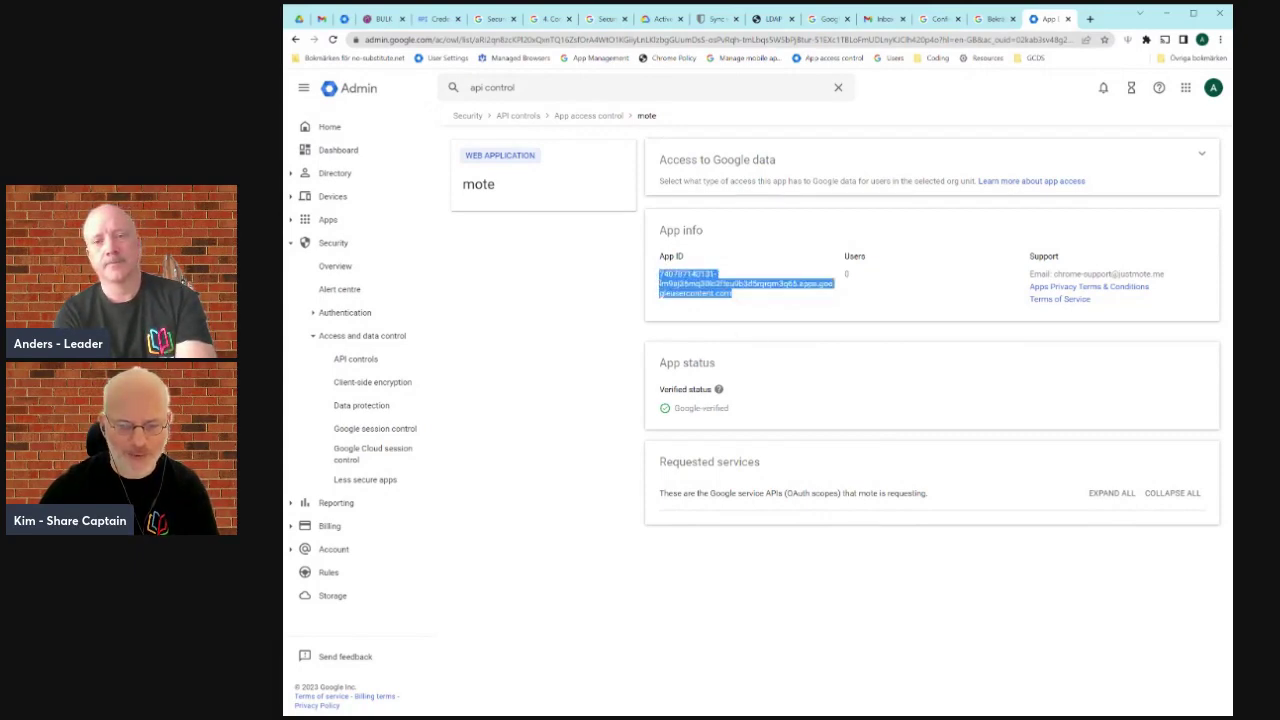
{"action": "left_click", "coordinate": [742, 302]}
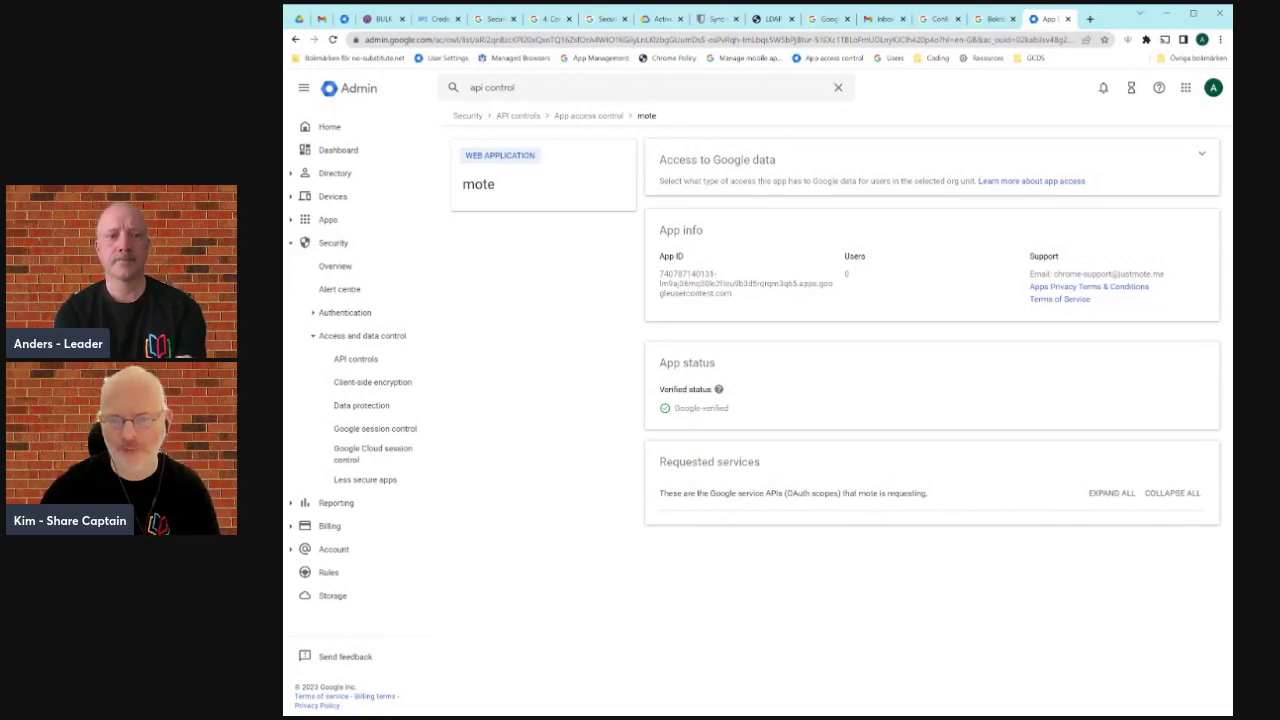
Step: Return to the configured apps list, search for Tinder as a new OAuth app and leave the setup
{"action": "left_click", "coordinate": [534, 118]}
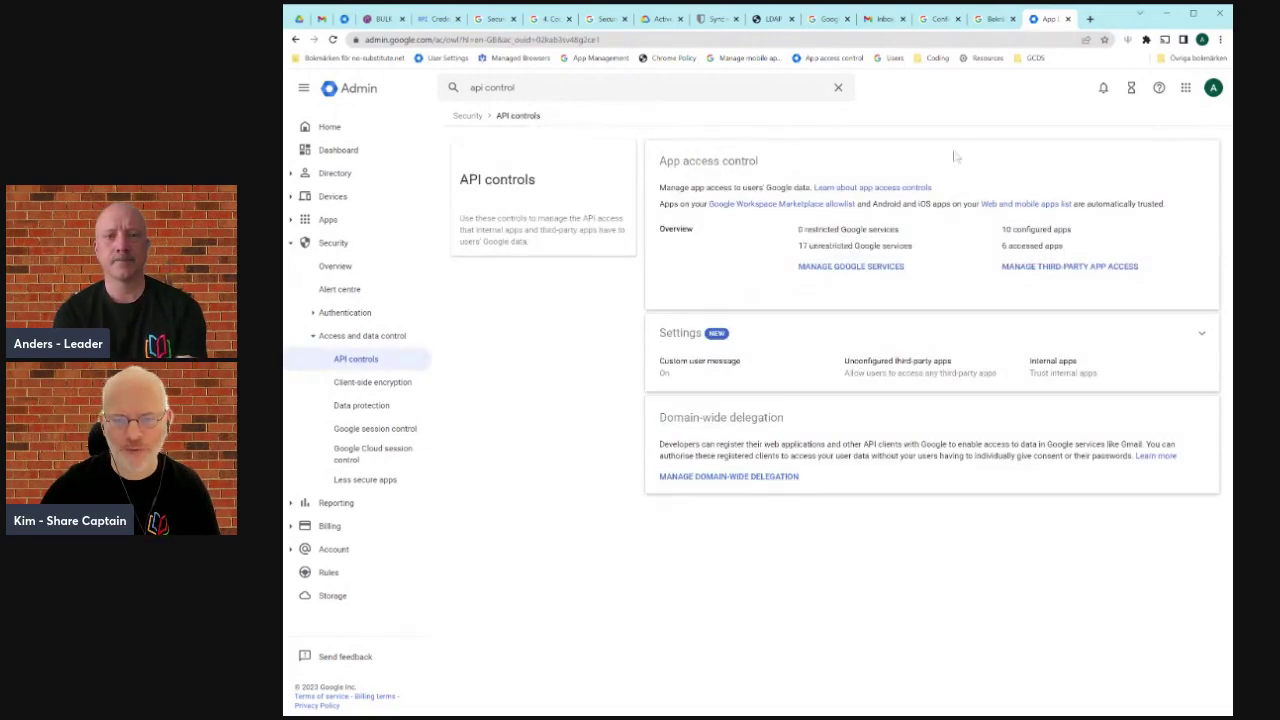
{"action": "left_click", "coordinate": [1063, 268]}
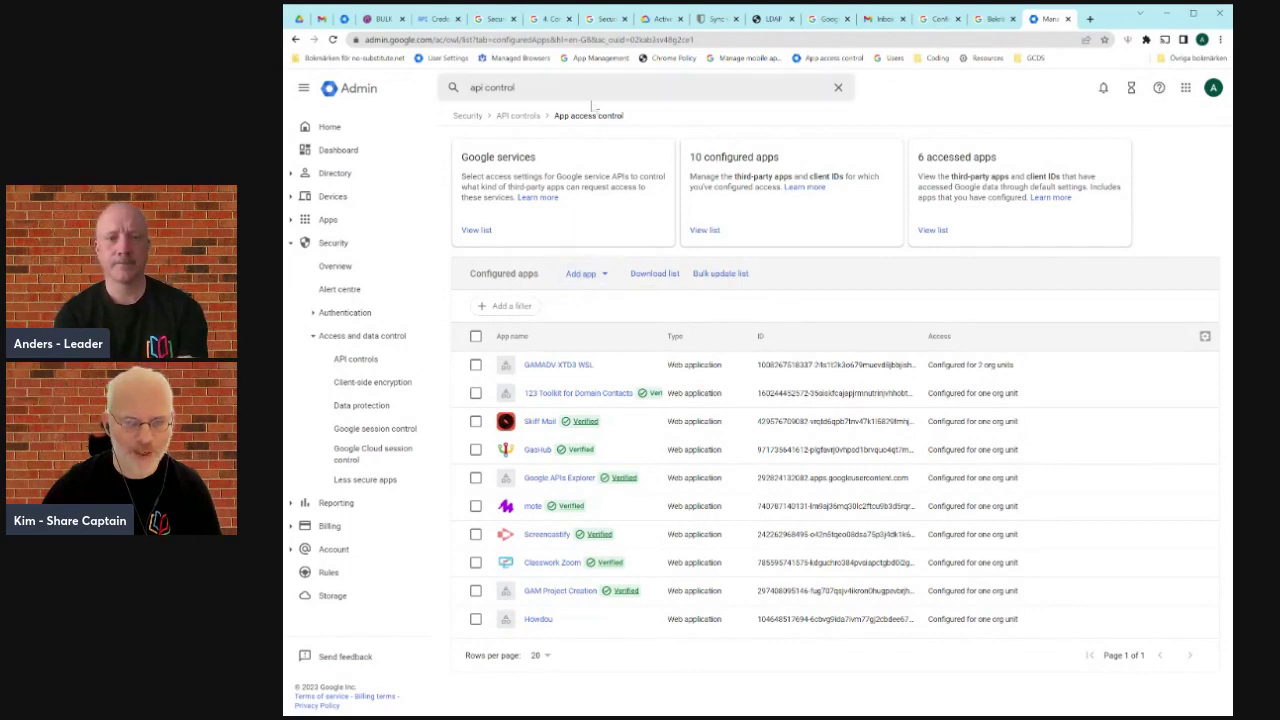
{"action": "left_click", "coordinate": [589, 276]}
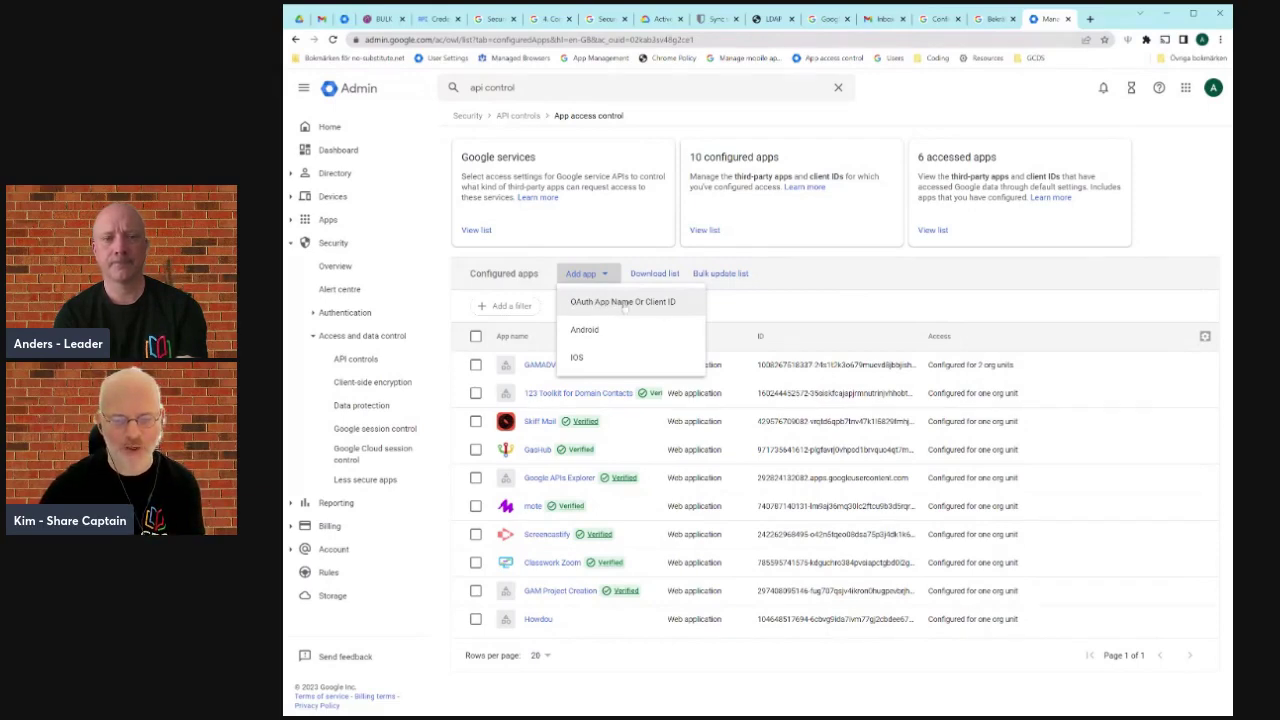
{"action": "left_click", "coordinate": [632, 304]}
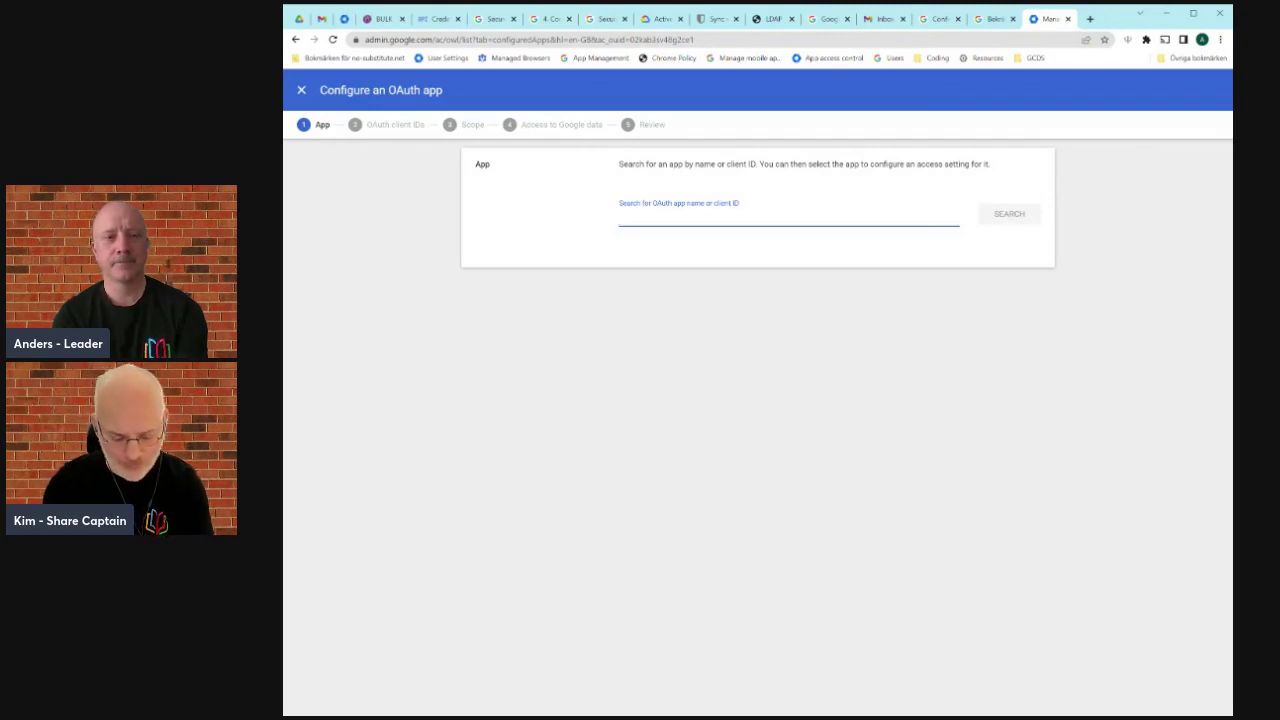
{"action": "type", "text": "Tinder"}
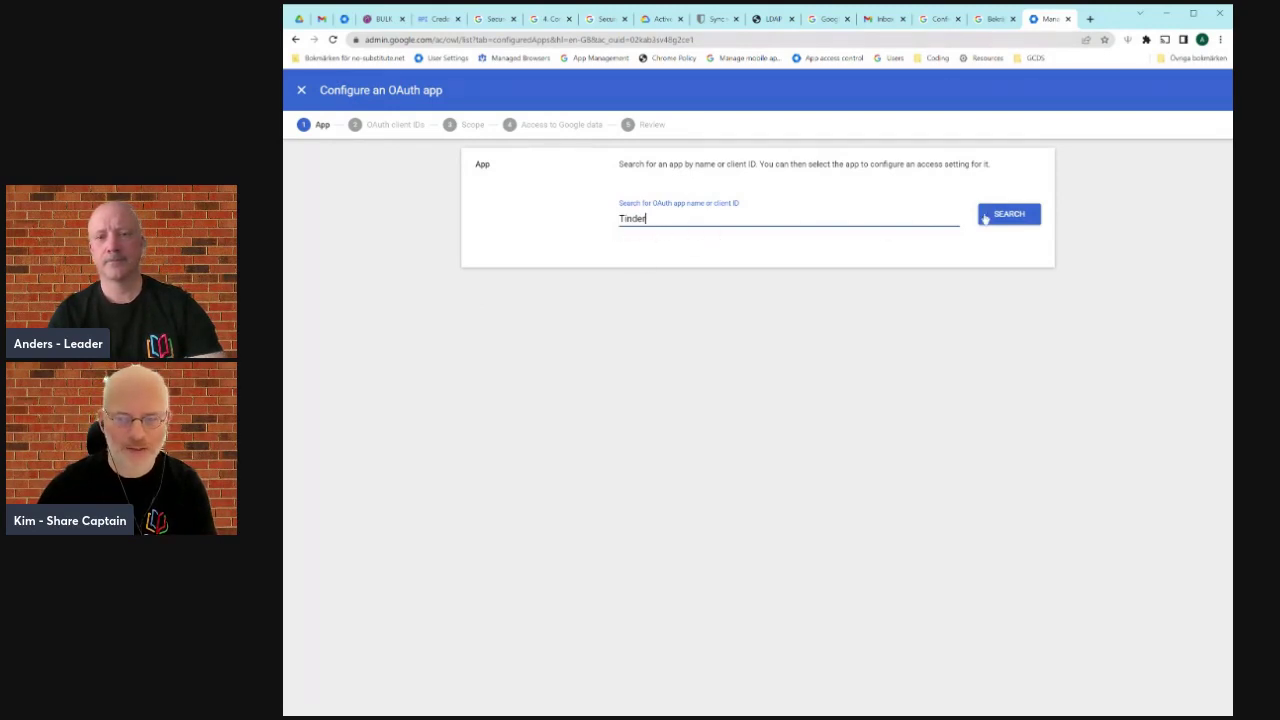
{"action": "left_click", "coordinate": [985, 219]}
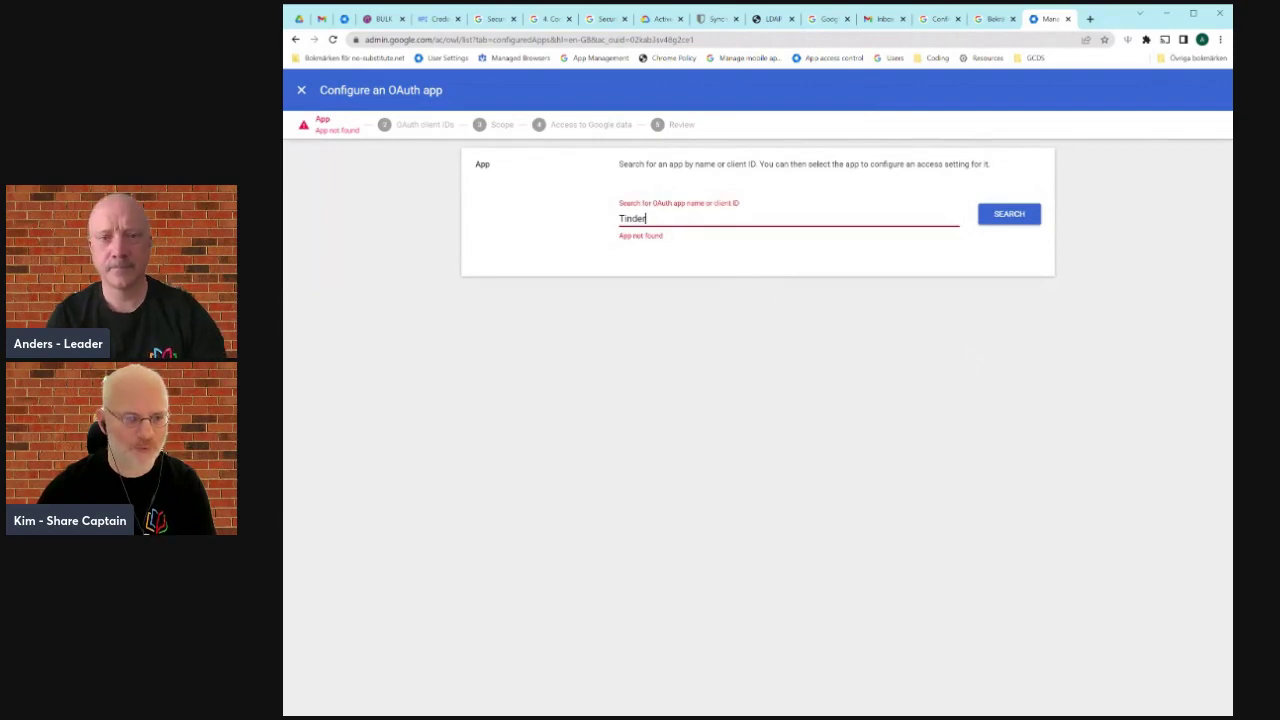
{"action": "left_click", "coordinate": [301, 92]}
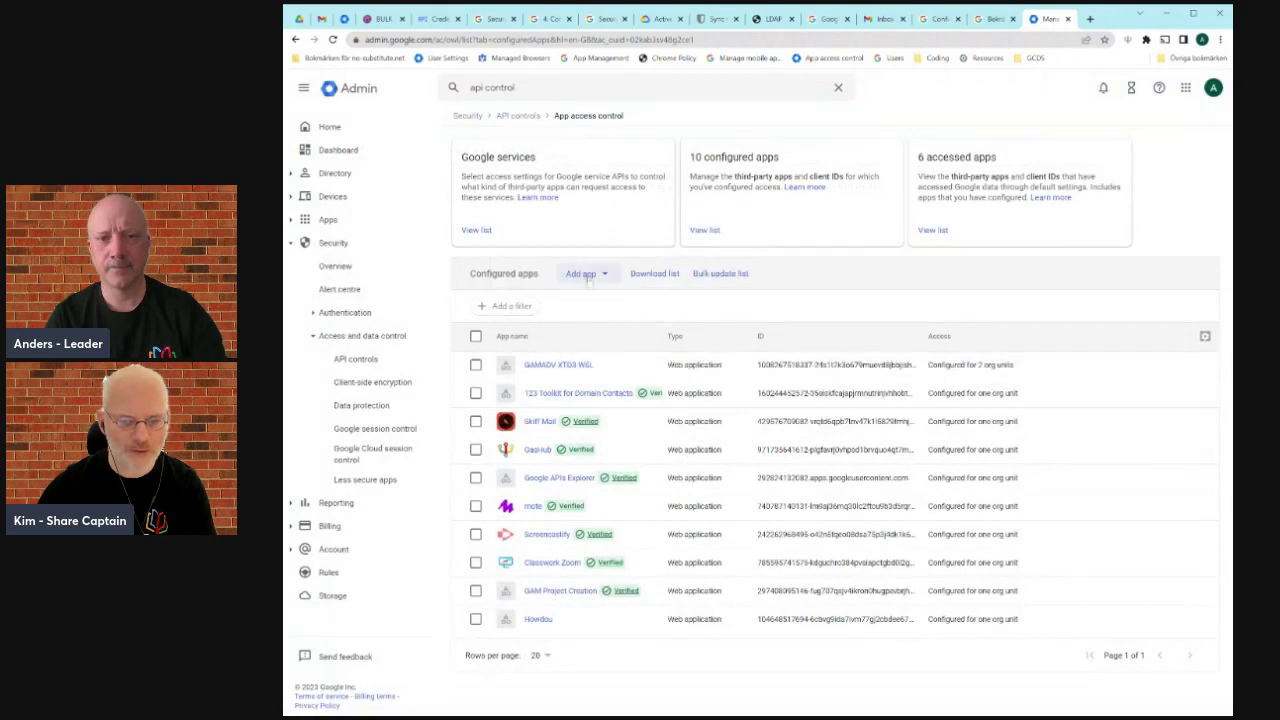
{"action": "left_click", "coordinate": [585, 273]}
{"action": "left_click", "coordinate": [597, 335]}
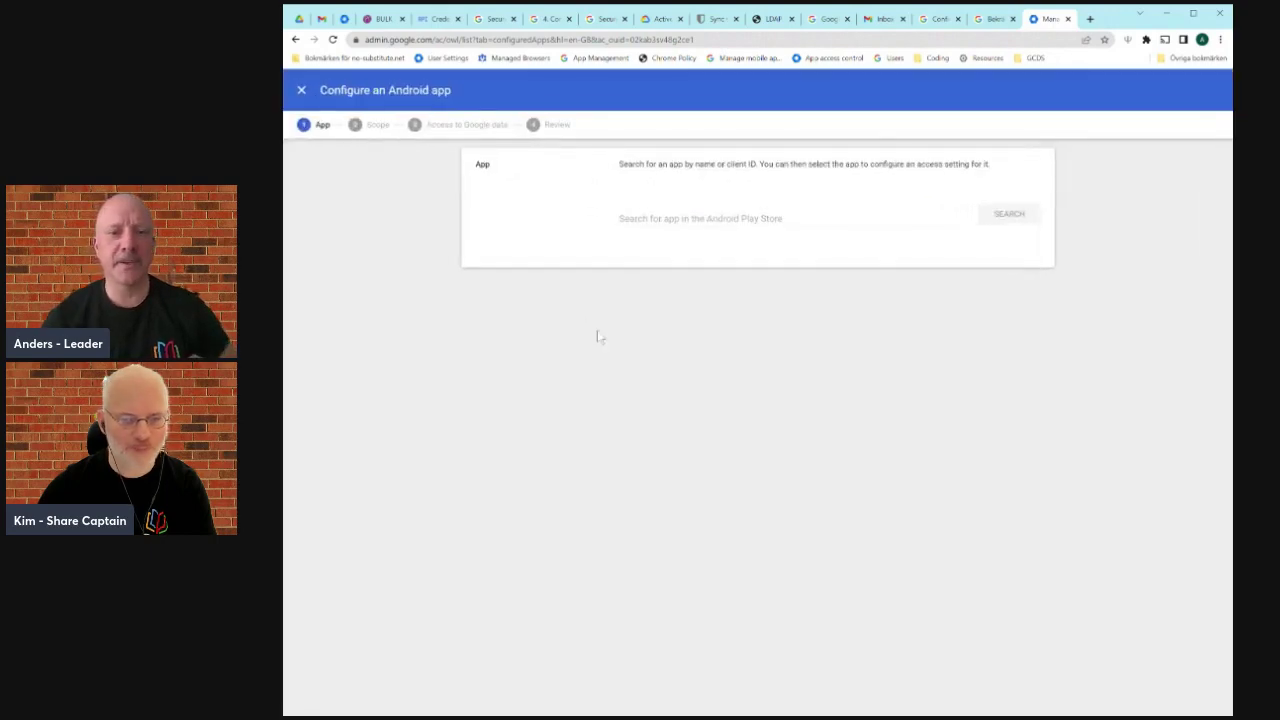
{"action": "left_click", "coordinate": [301, 90]}
Step: Search for TikTok as a new OAuth app, review the matching apps and leave the setup
{"action": "left_click", "coordinate": [585, 273]}
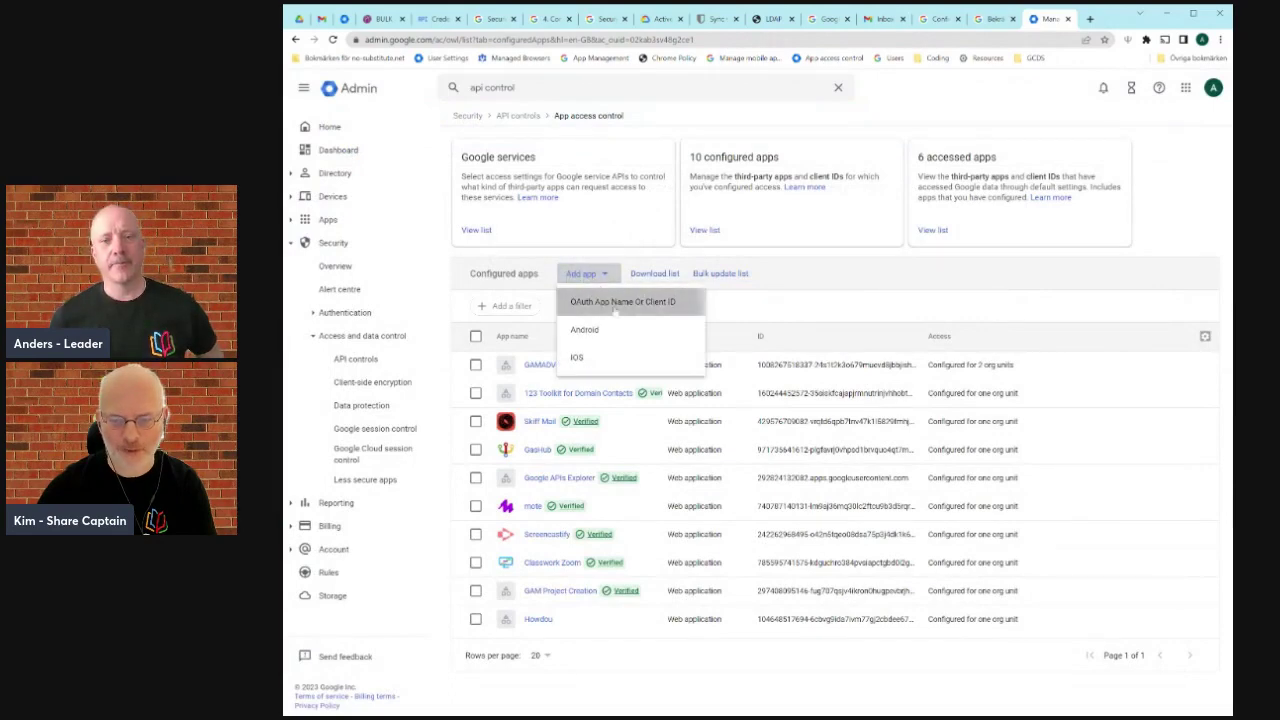
{"action": "left_click", "coordinate": [608, 302]}
{"action": "type", "text": "Ti"}
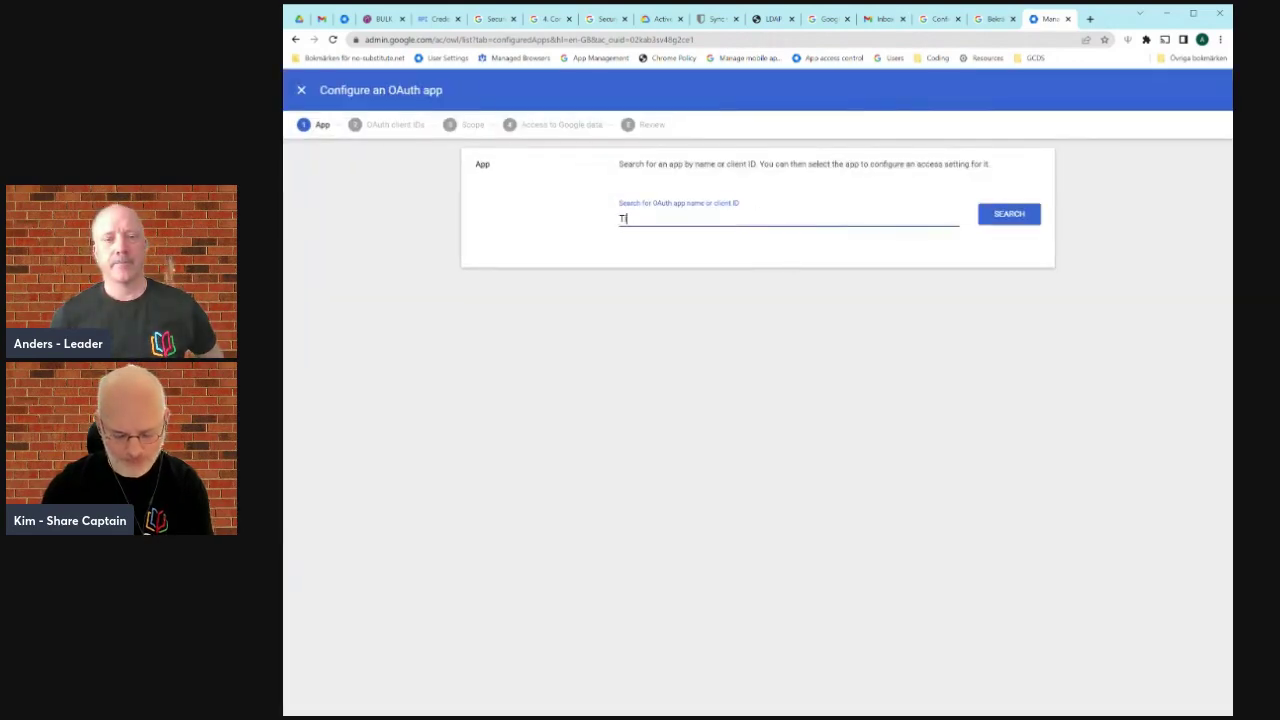
{"action": "type", "text": "kTok"}
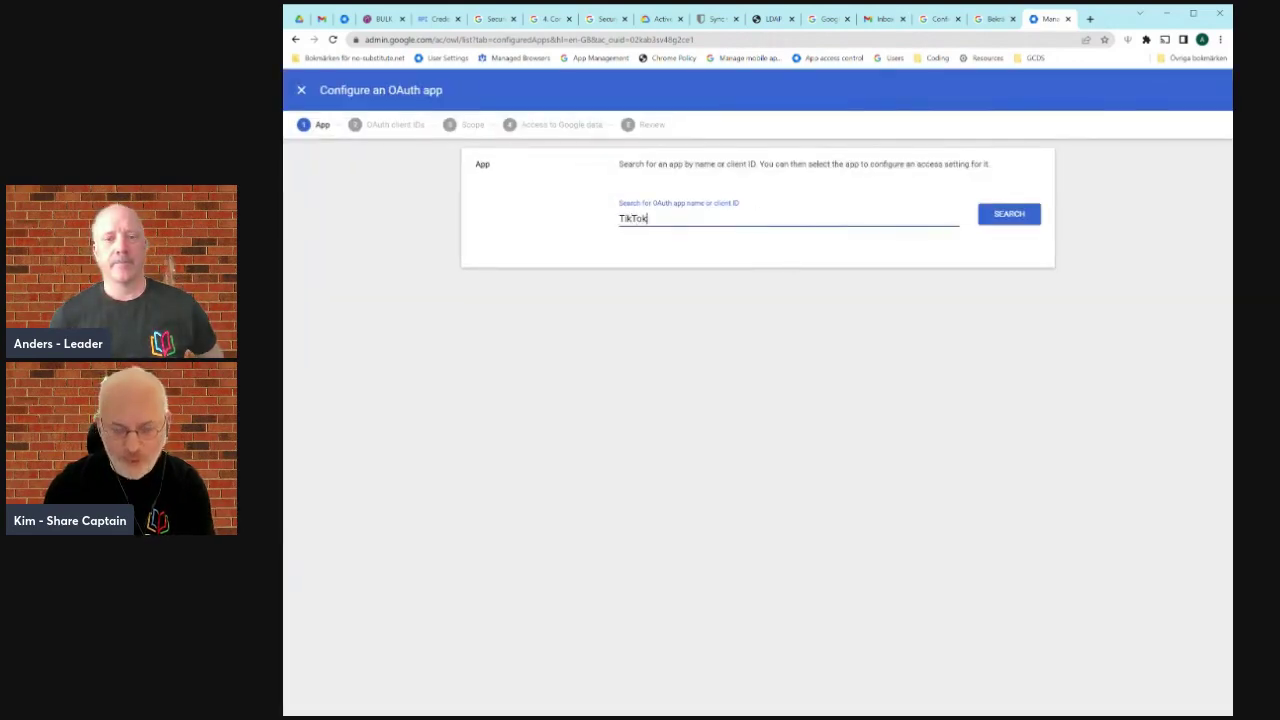
{"action": "left_click", "coordinate": [1013, 222]}
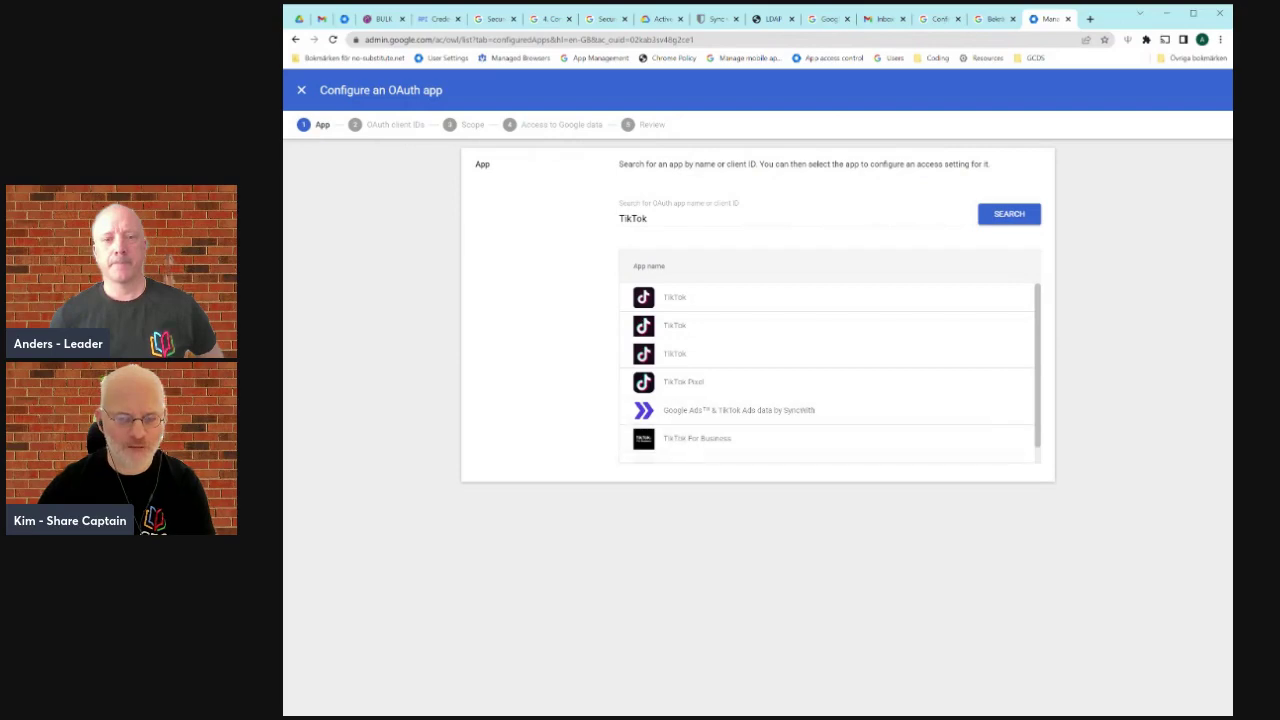
{"action": "left_click_drag", "start_coordinate": [697, 220], "coordinate": [590, 226]}
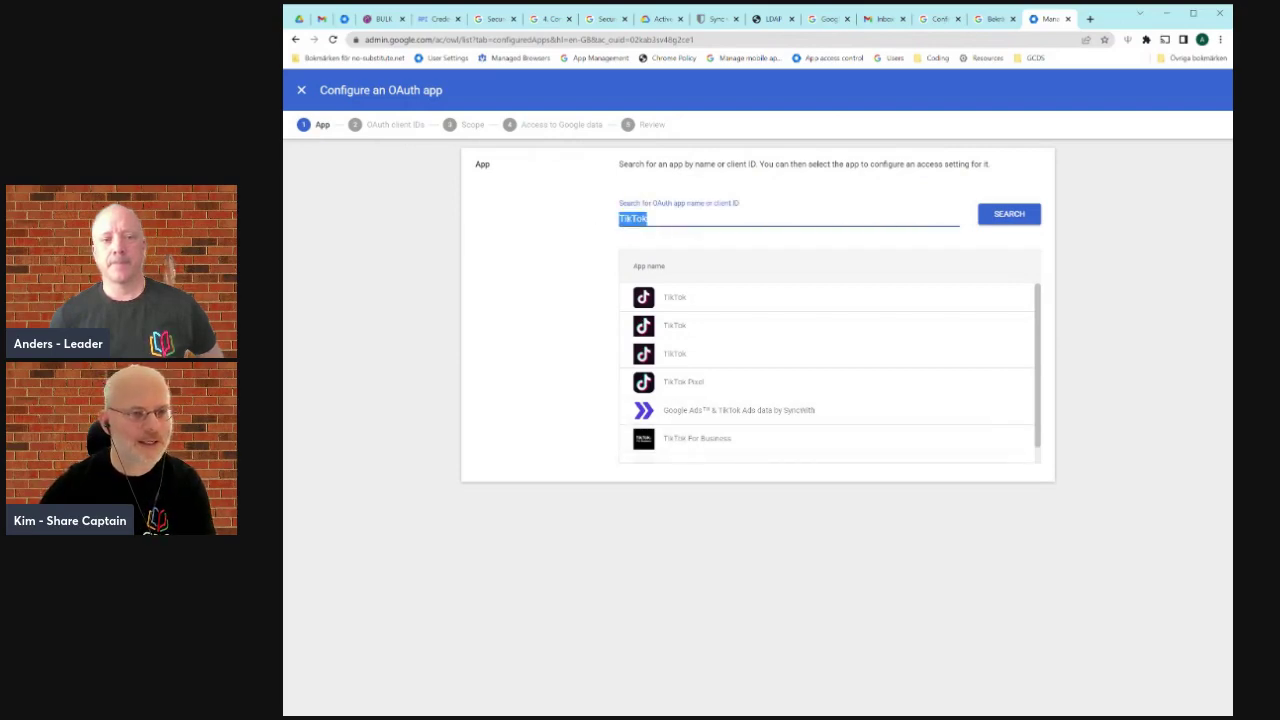
{"action": "key", "text": "alt+Tab"}
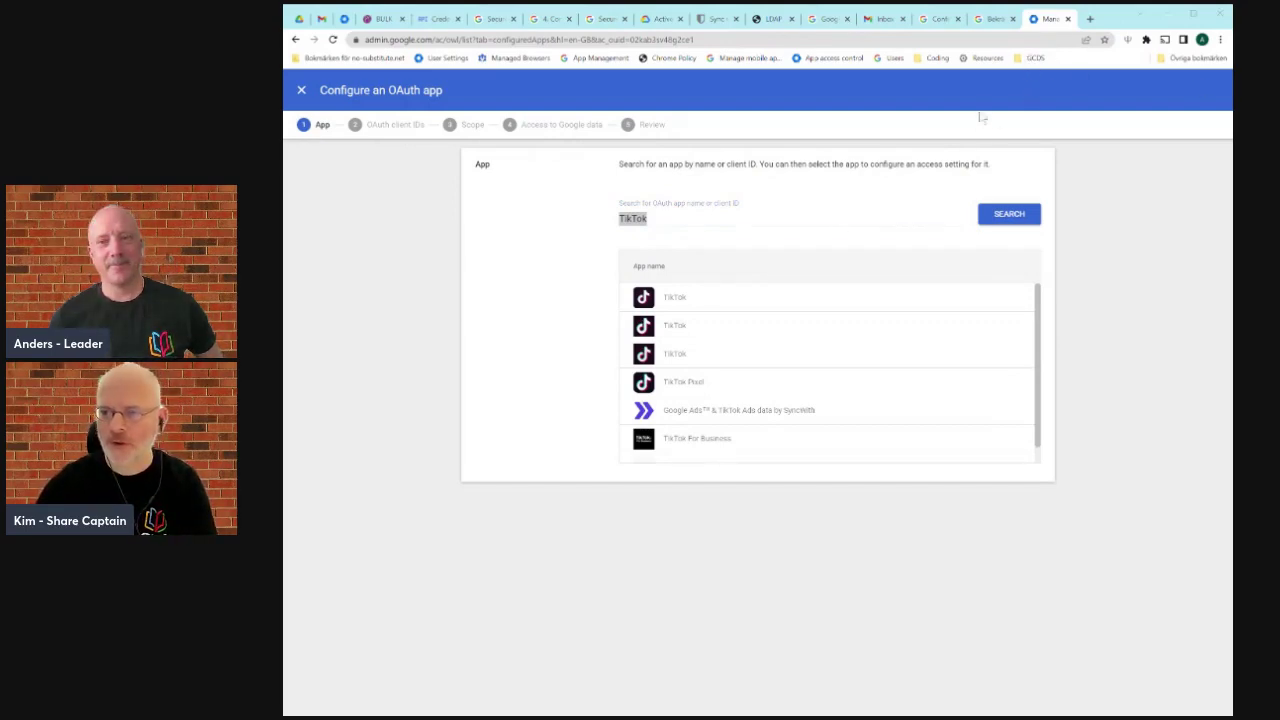
{"action": "left_click", "coordinate": [302, 91]}
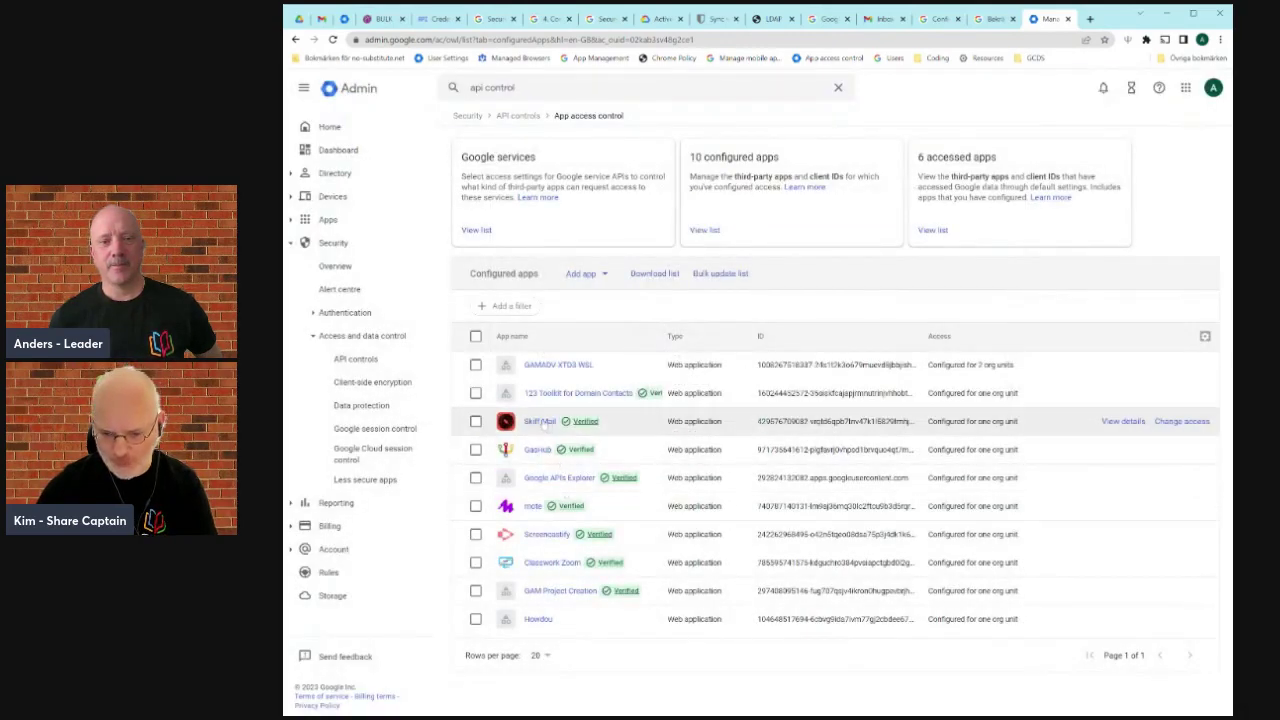
Step: Copy the App ID from the details of the configured app Skiff Mail and return to the app list
{"action": "left_click", "coordinate": [541, 421]}
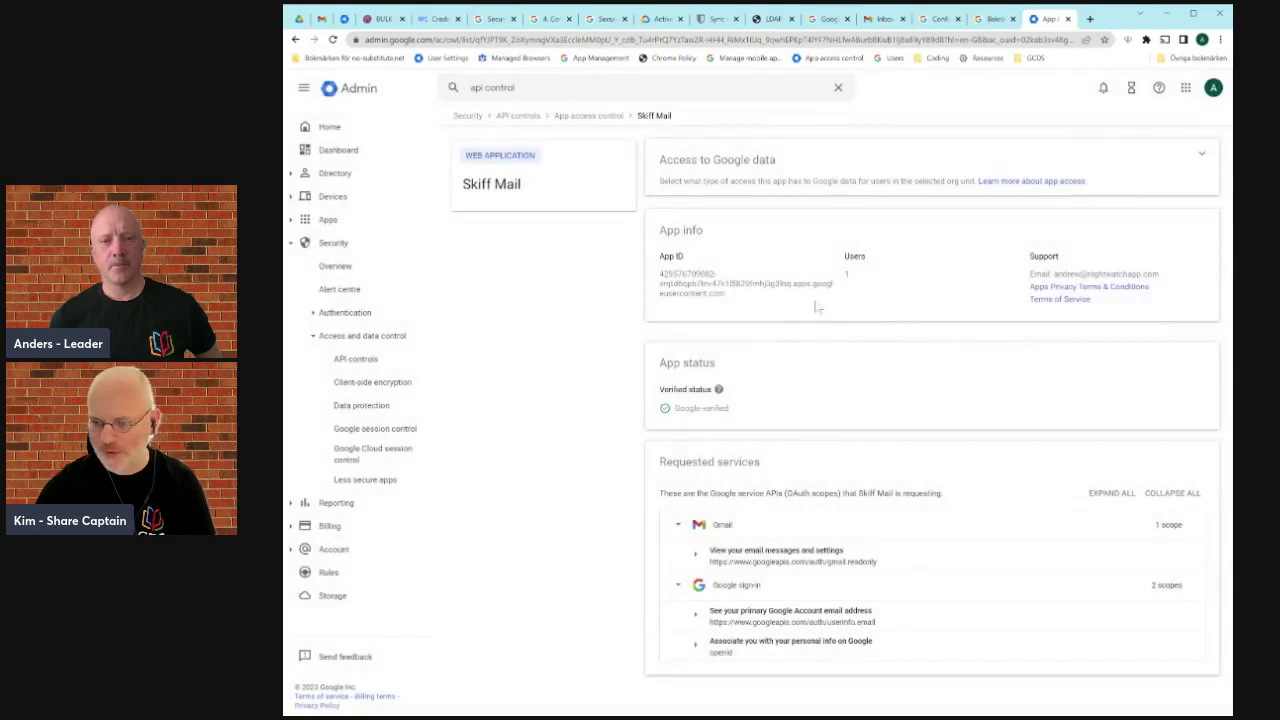
{"action": "left_click_drag", "start_coordinate": [743, 296], "coordinate": [660, 285]}
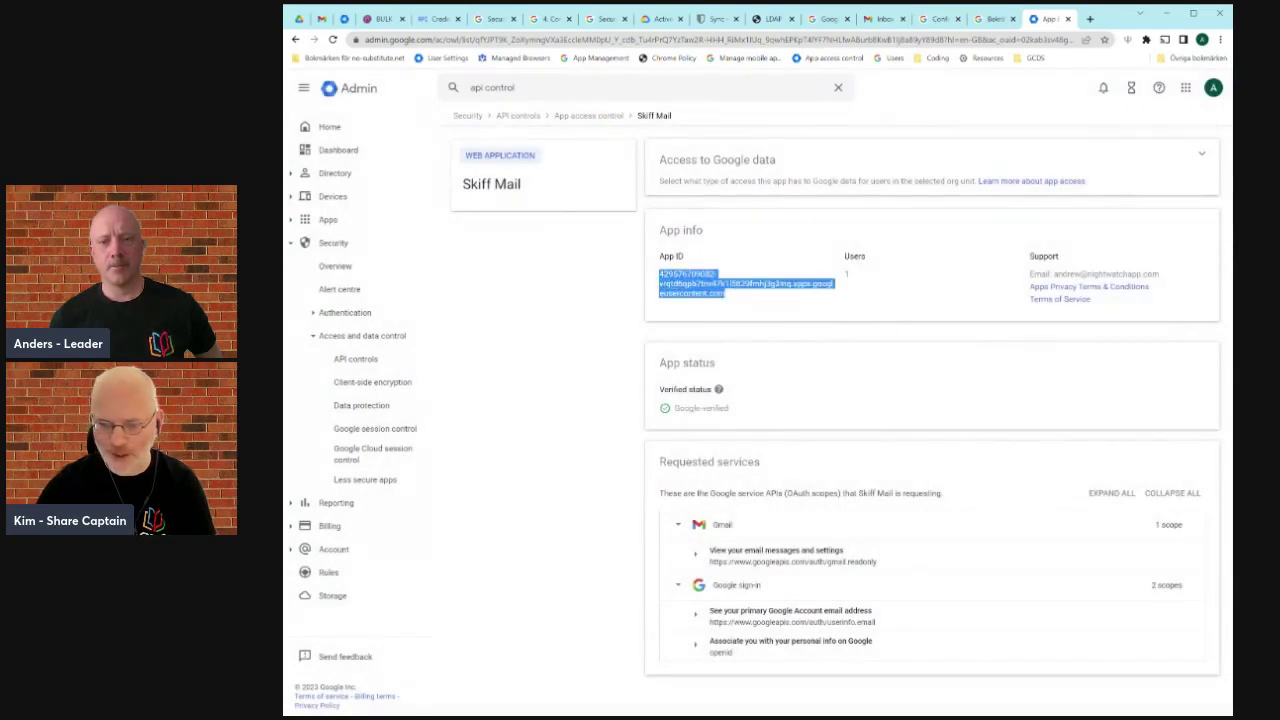
{"action": "left_click", "coordinate": [589, 116]}
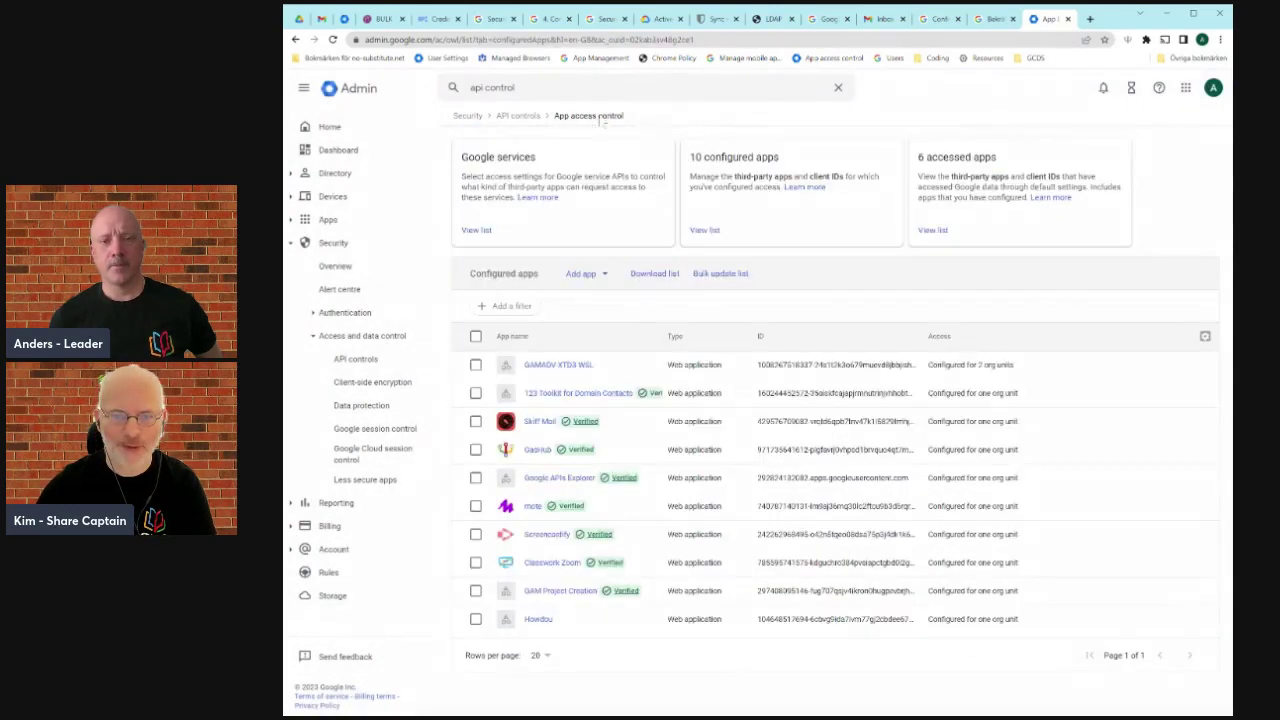
Step: Find Skiff Mail as a new OAuth app by its copied App ID, select it and leave the setup at the client ID selection
{"action": "left_click", "coordinate": [585, 272]}
{"action": "left_click", "coordinate": [590, 297]}
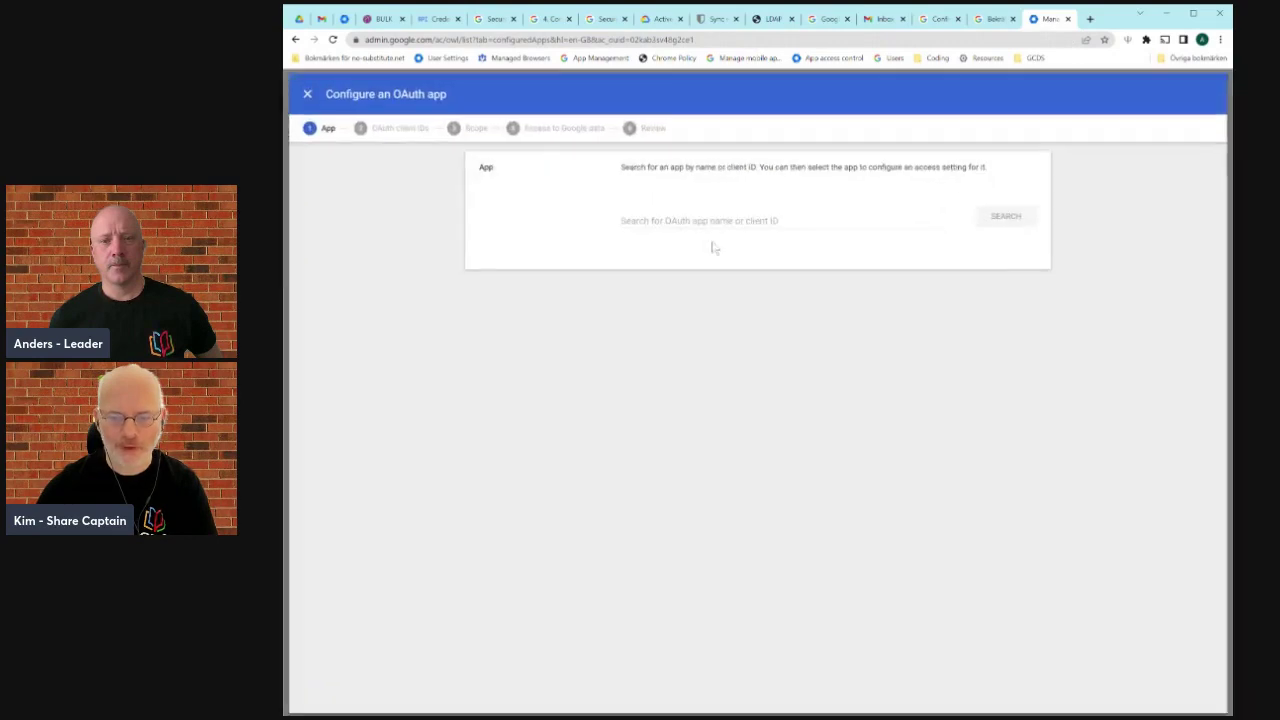
{"action": "key", "text": "ctrl+v"}
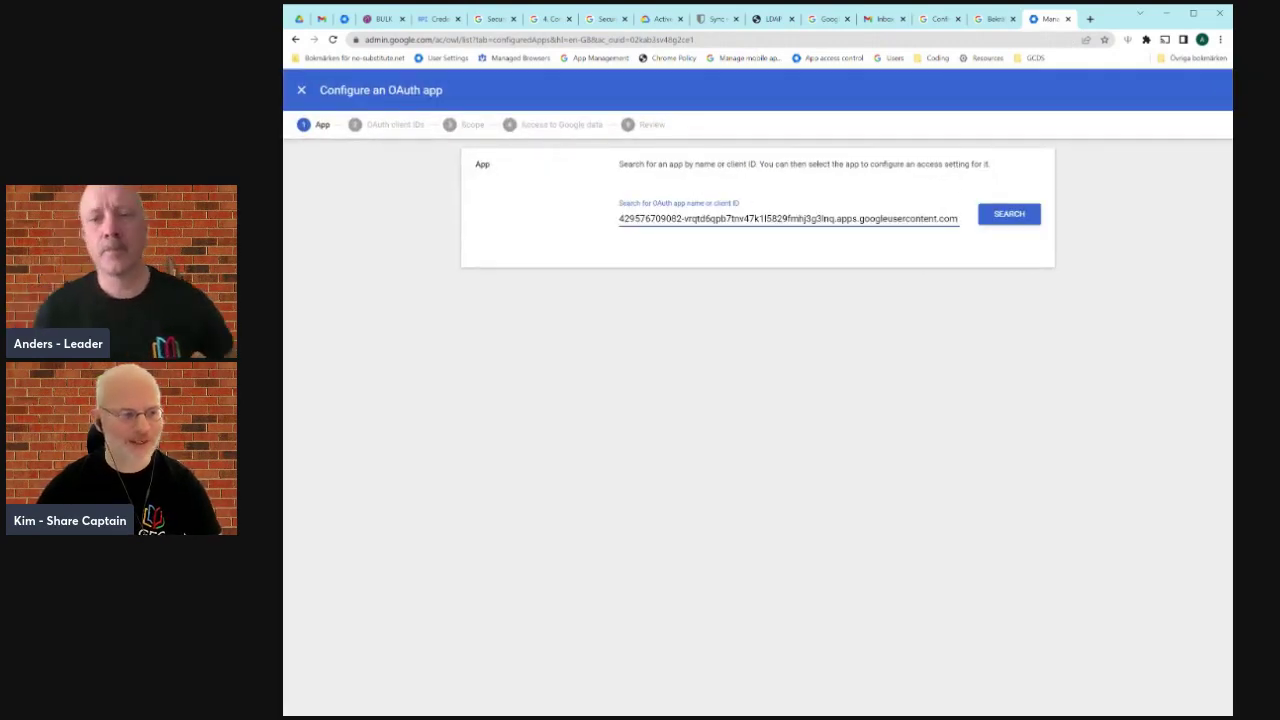
{"action": "left_click", "coordinate": [1009, 214]}
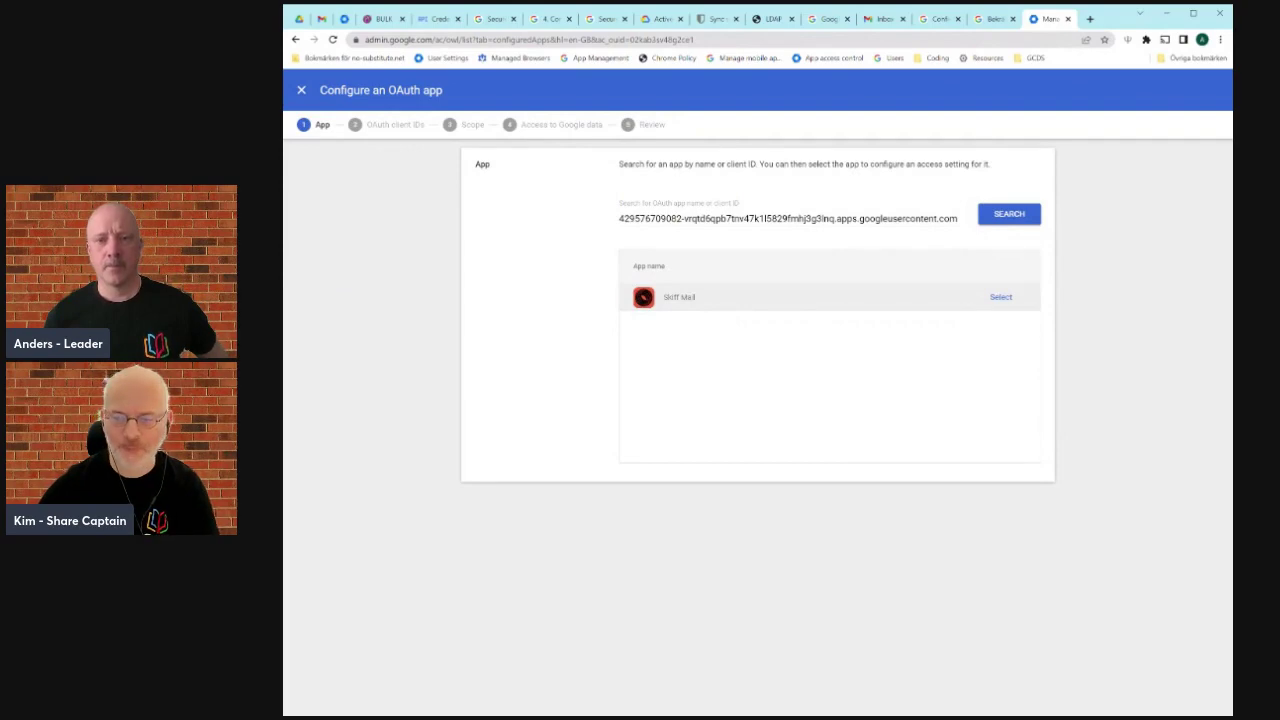
{"action": "left_click", "coordinate": [1000, 298]}
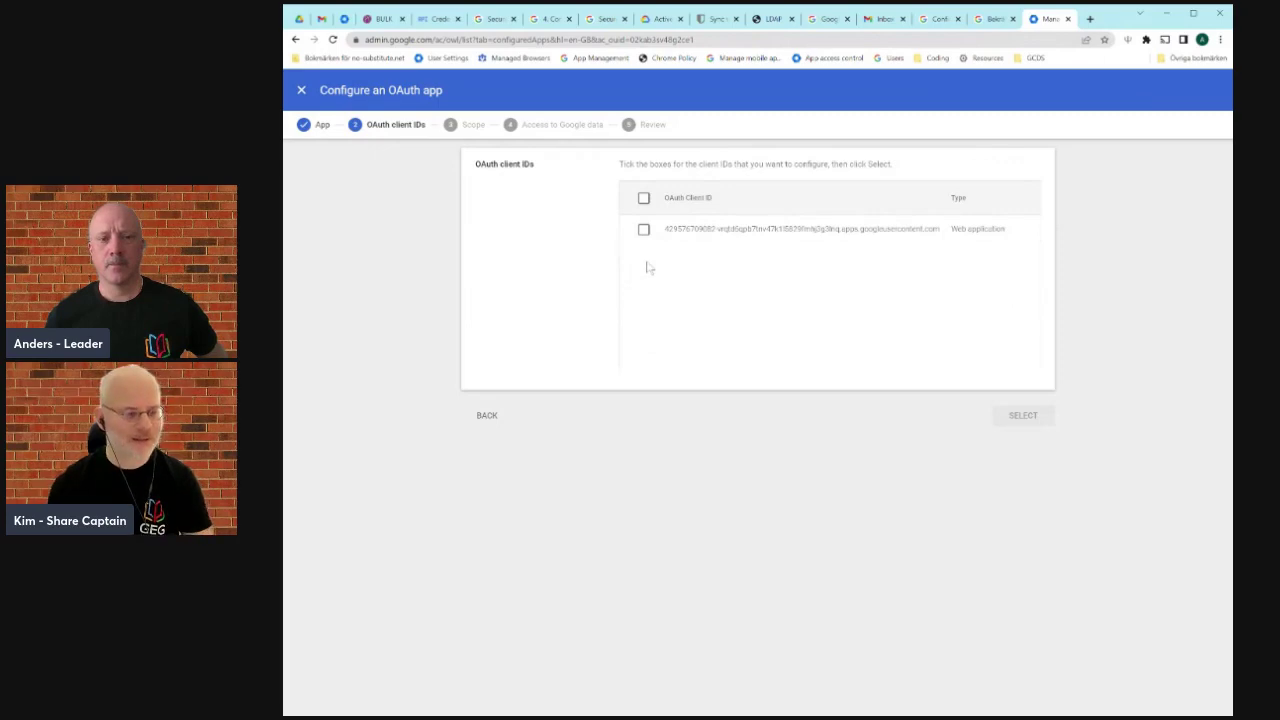
{"action": "left_click", "coordinate": [301, 90]}
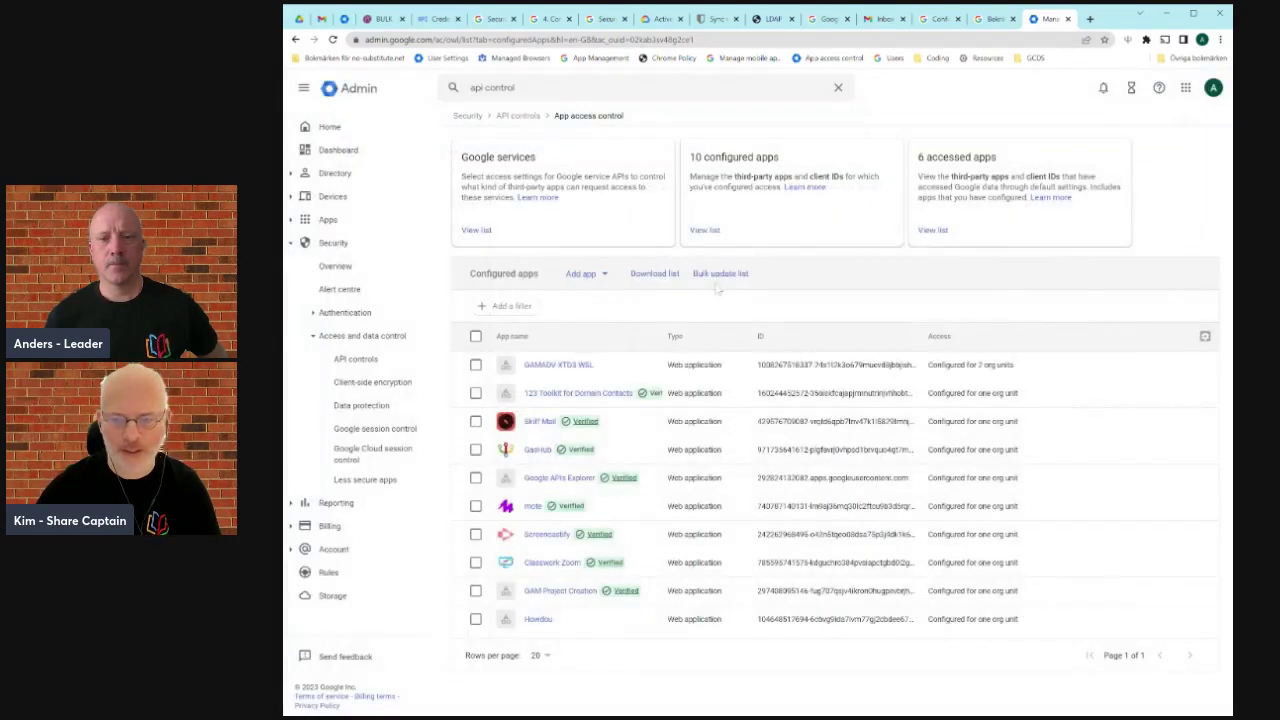
Step: Start configuring a new OAuth app, search for Trelson and select Trelson Assessment
{"action": "left_click", "coordinate": [584, 273]}
{"action": "left_click", "coordinate": [630, 294]}
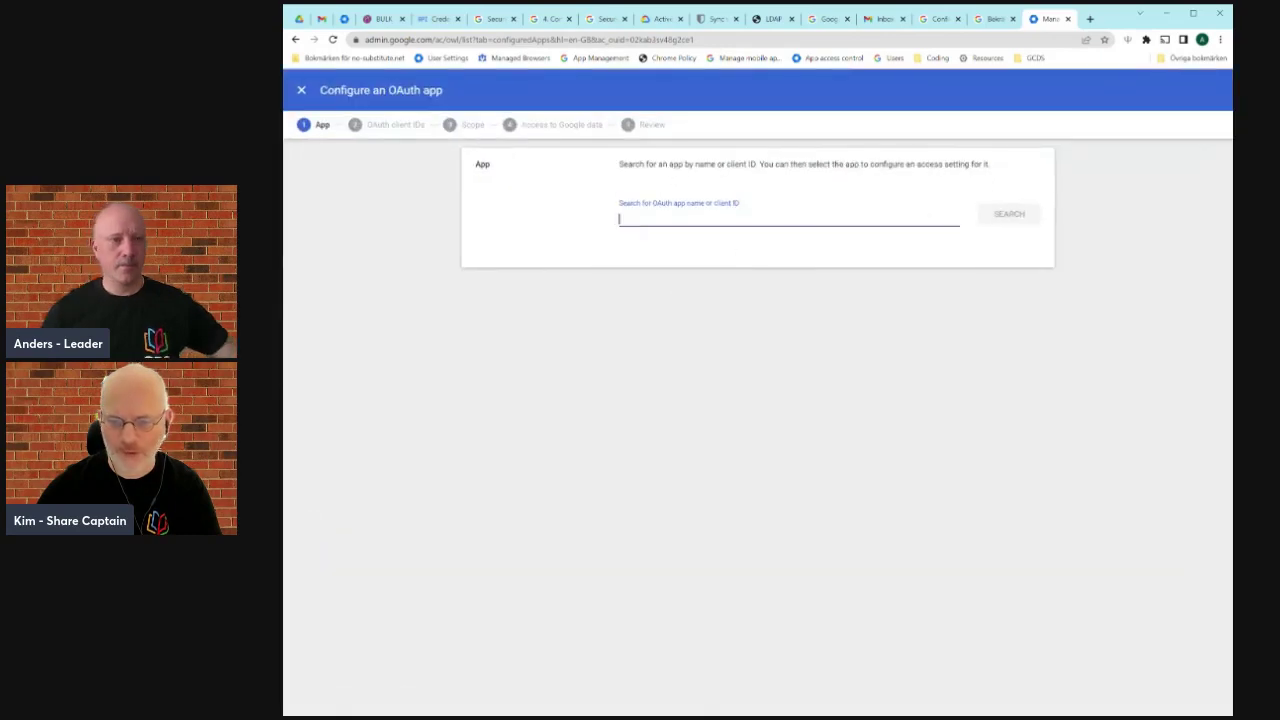
{"action": "type", "text": "Trelson"}
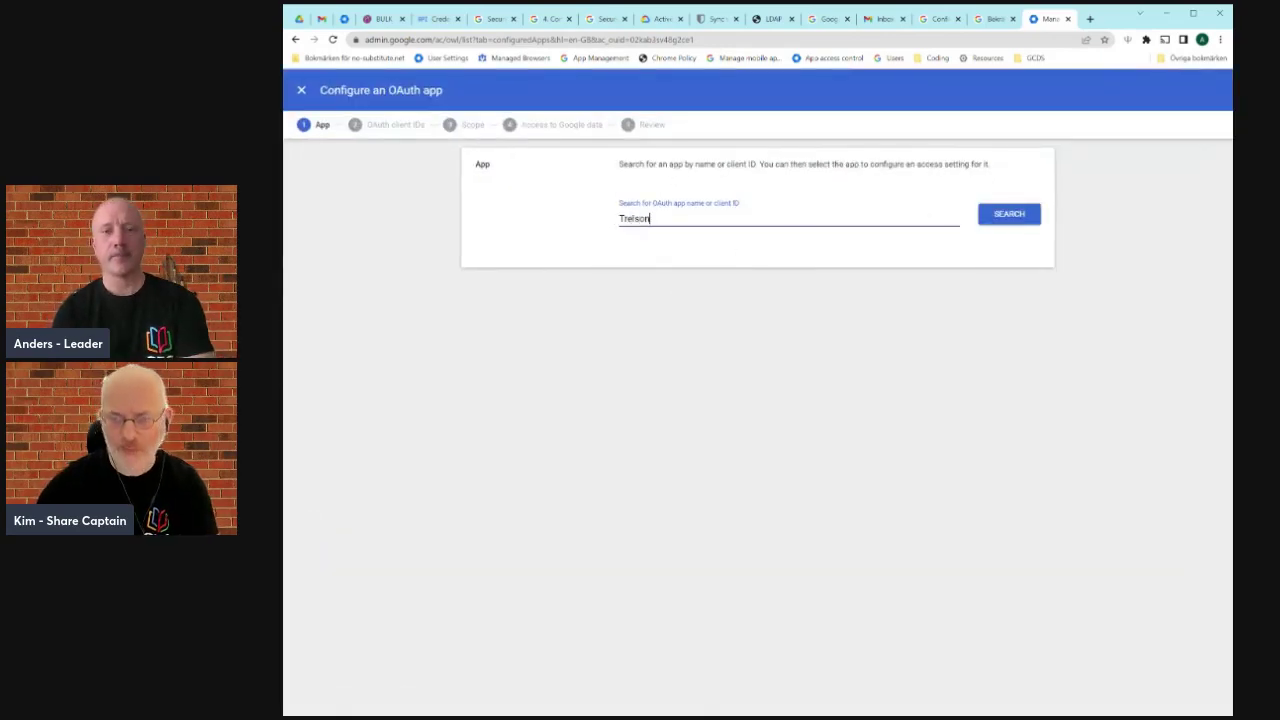
{"action": "left_click", "coordinate": [1009, 214]}
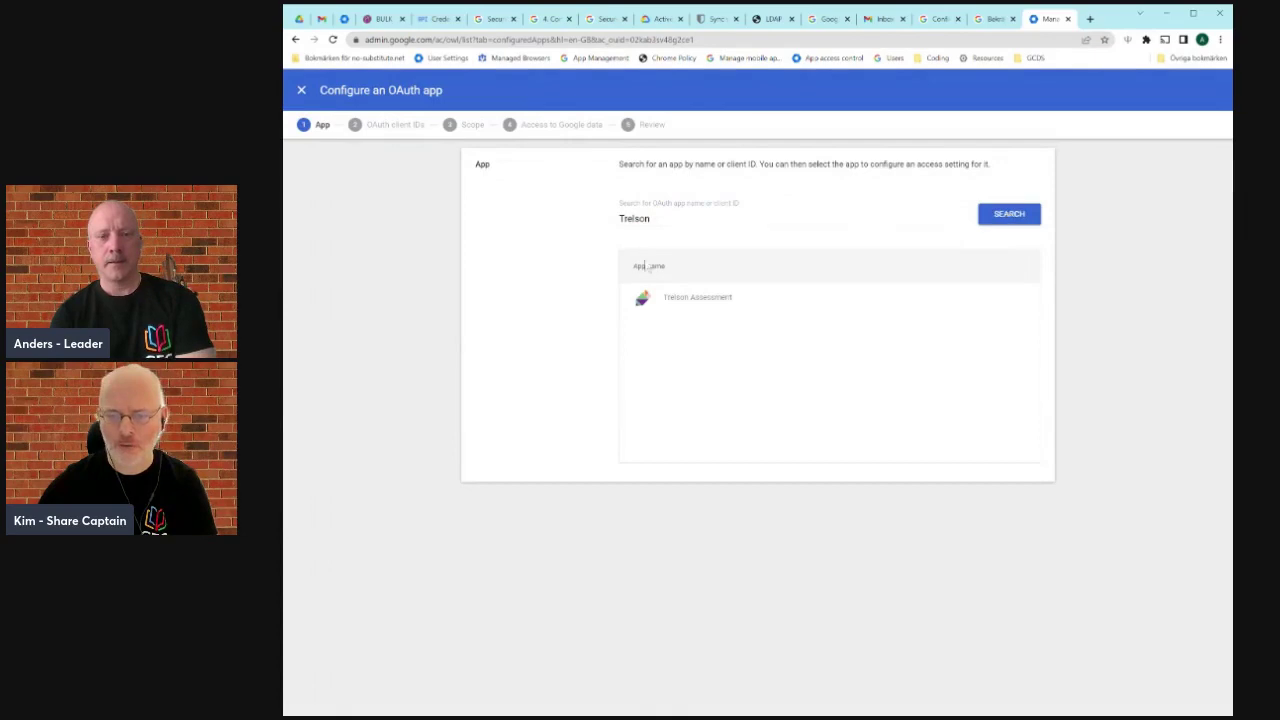
{"action": "left_click", "coordinate": [997, 297]}
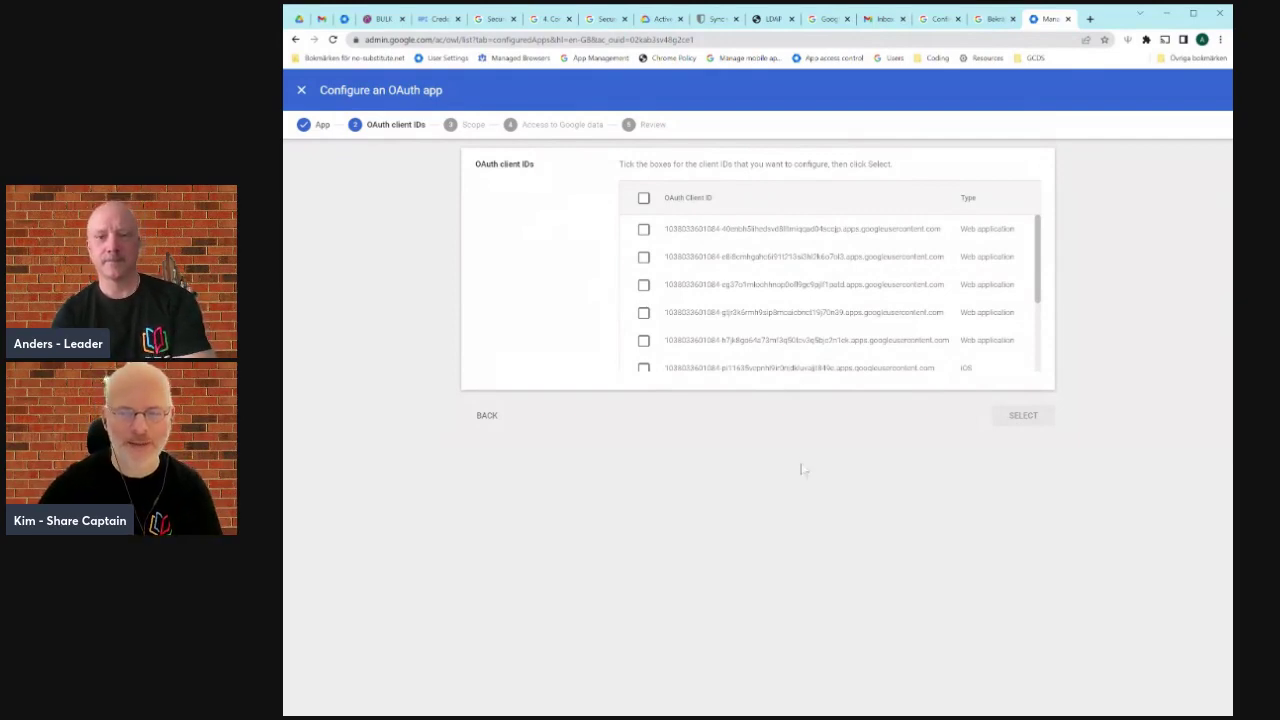
Step: Include all OAuth client IDs of Trelson Assessment except the iOS one, and check the whole list
{"action": "scroll", "coordinate": [1036, 287], "scroll_direction": "down", "scroll_amount": 3}
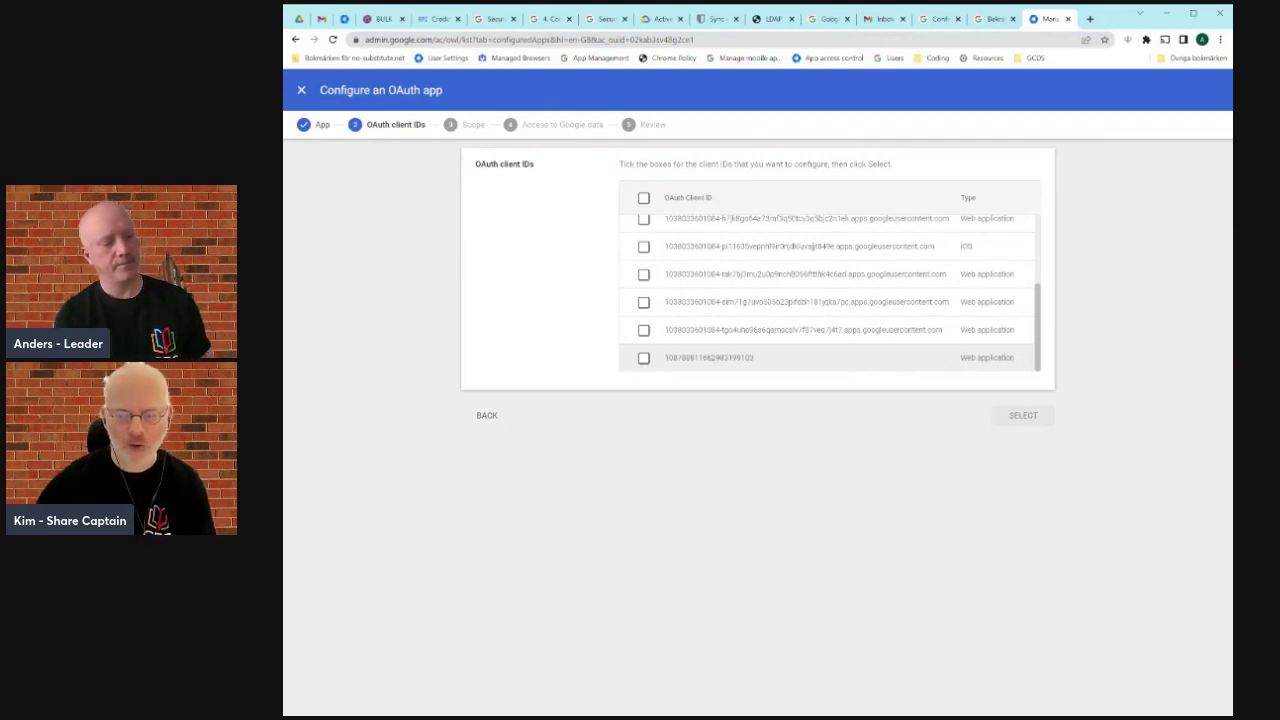
{"action": "scroll", "coordinate": [858, 340], "scroll_direction": "up", "scroll_amount": 3}
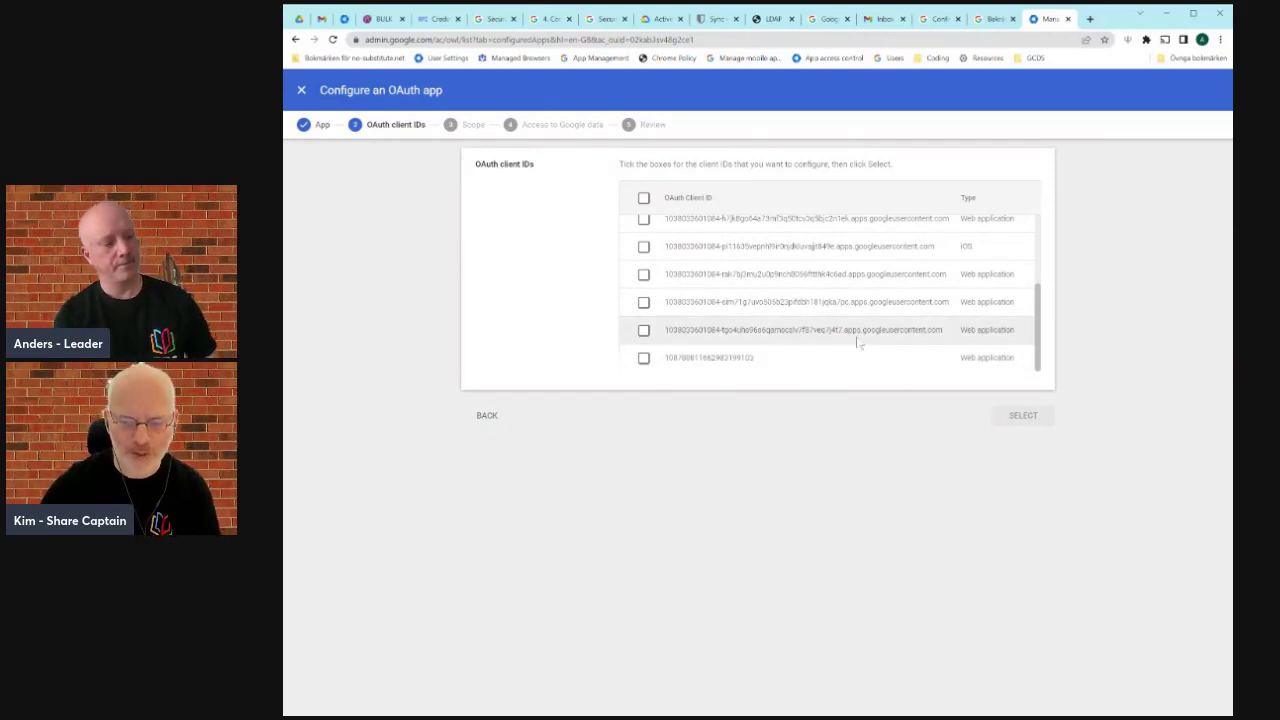
{"action": "left_click", "coordinate": [645, 200]}
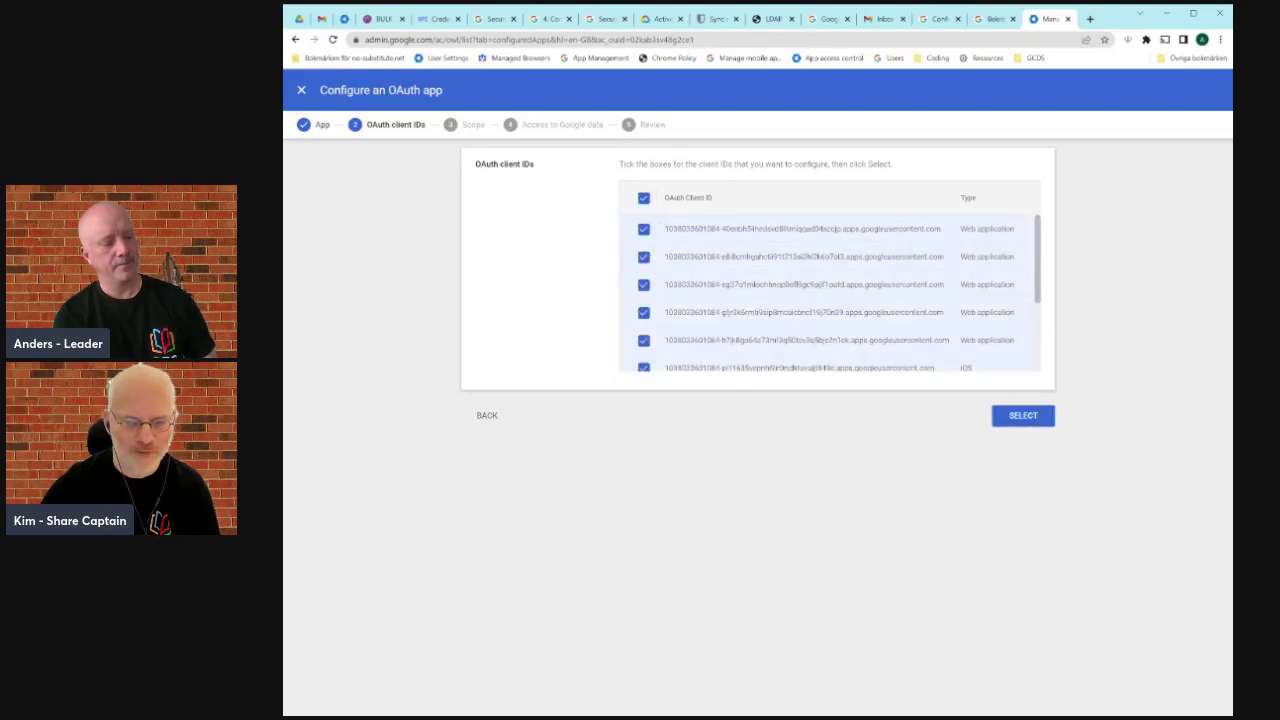
{"action": "scroll", "coordinate": [800, 360], "scroll_direction": "down", "scroll_amount": 3}
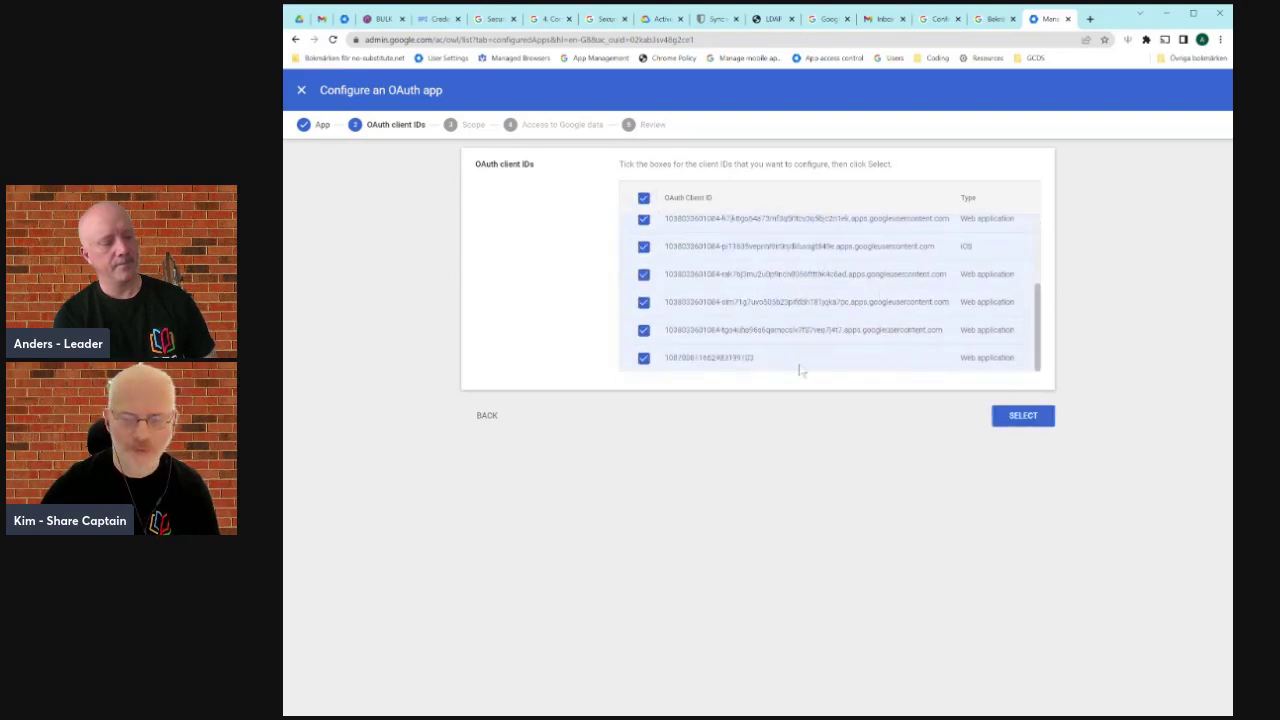
{"action": "scroll", "coordinate": [999, 322], "scroll_direction": "up", "scroll_amount": 2}
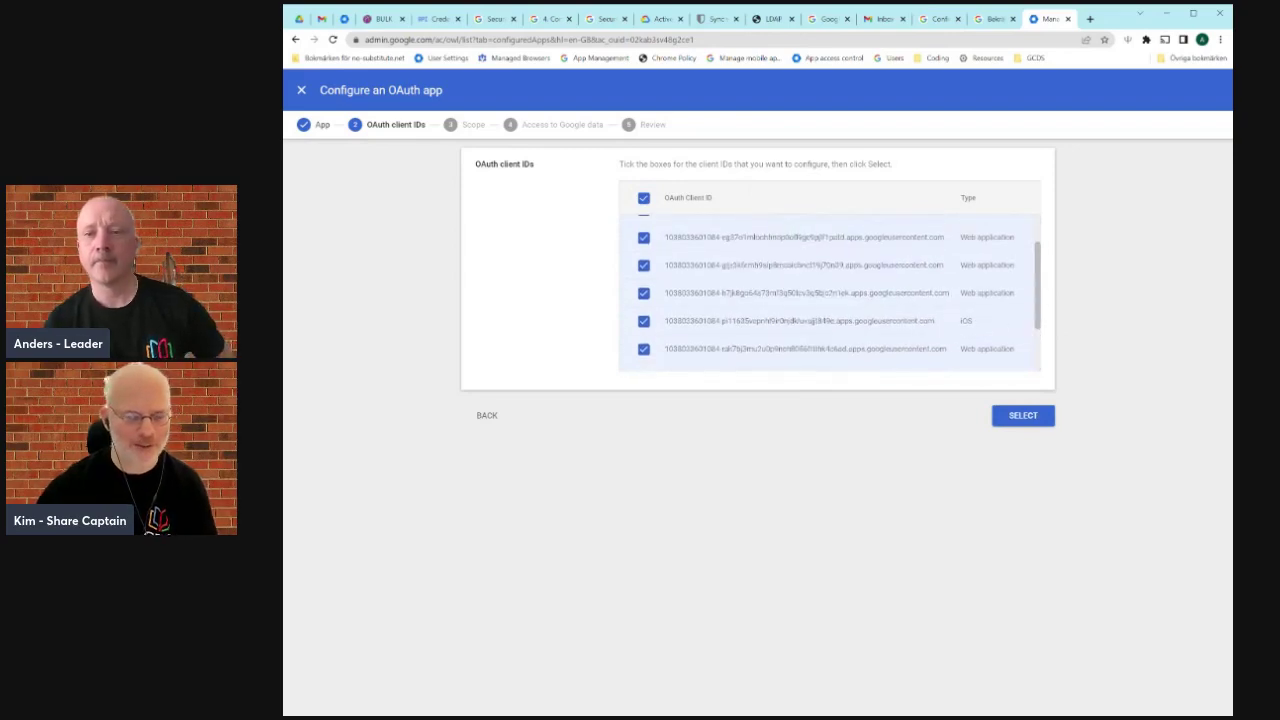
{"action": "left_click", "coordinate": [643, 320]}
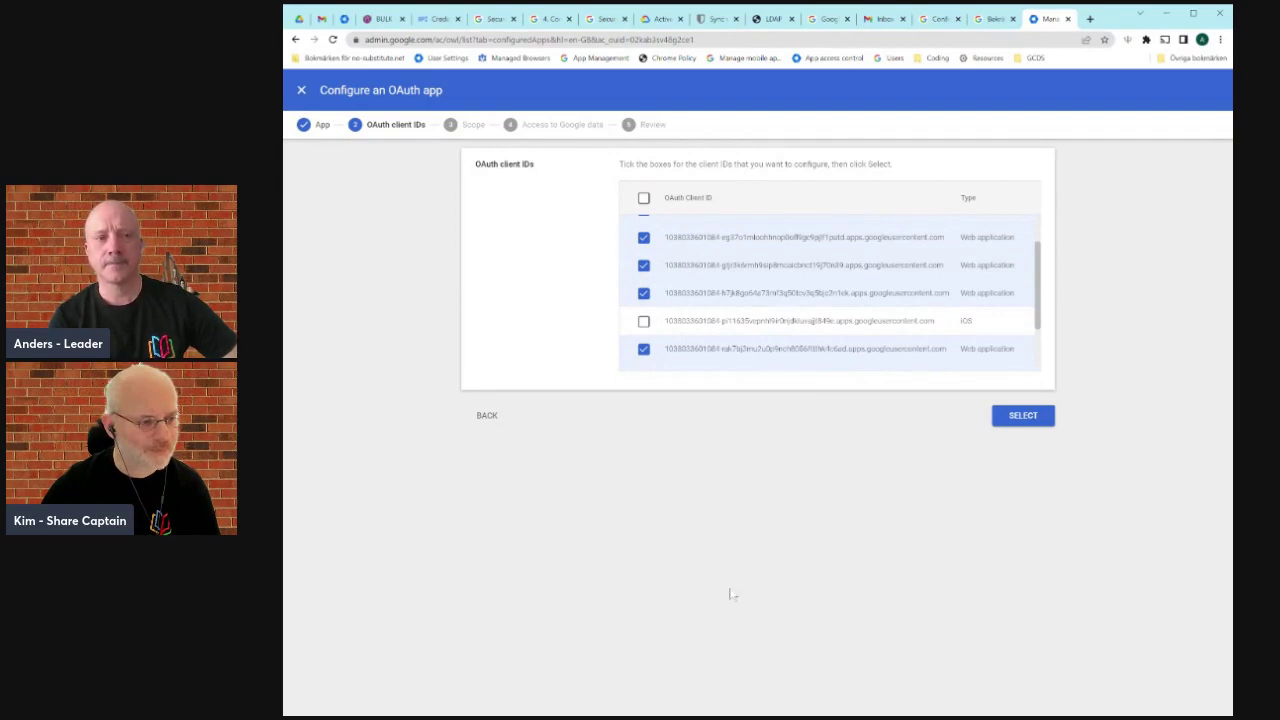
{"action": "scroll", "coordinate": [1040, 305], "scroll_direction": "up", "scroll_amount": 2}
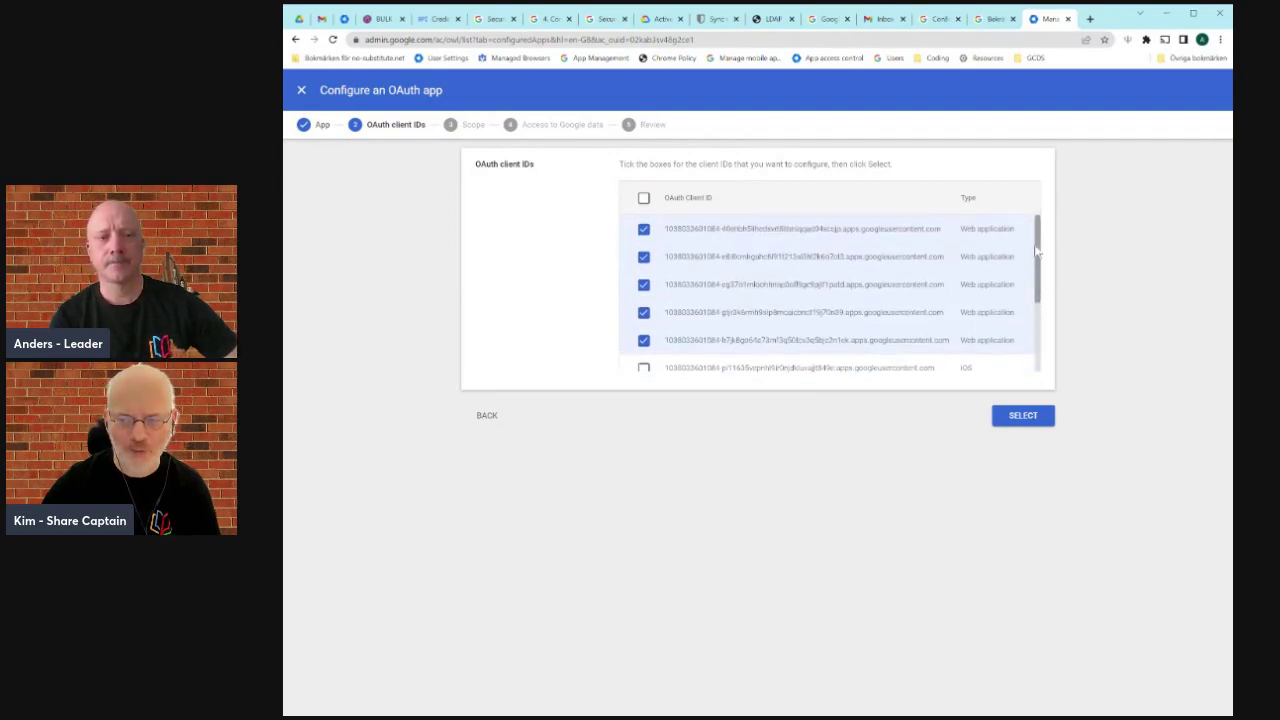
{"action": "left_click_drag", "start_coordinate": [1042, 248], "coordinate": [1043, 322]}
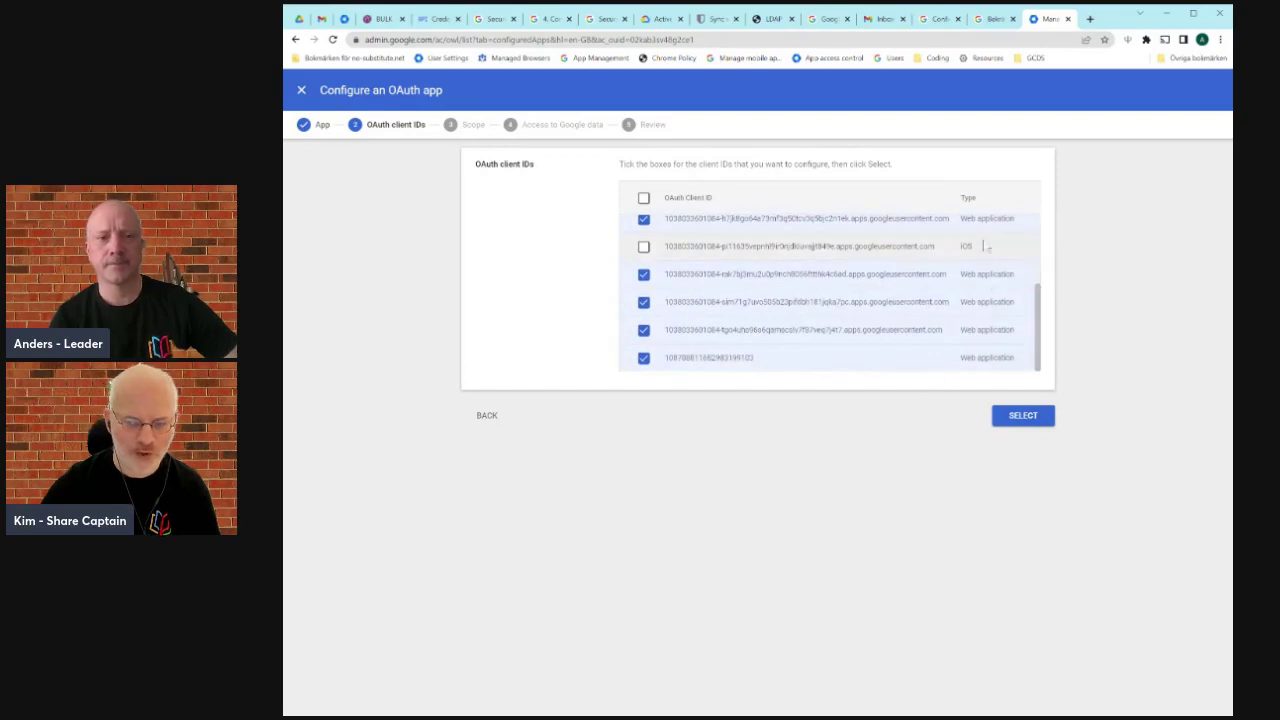
Step: Select all OAuth client IDs of Trelson Assessment, including the iOS one, and proceed to the scope
{"action": "scroll", "coordinate": [830, 293], "scroll_direction": "up", "scroll_amount": 2}
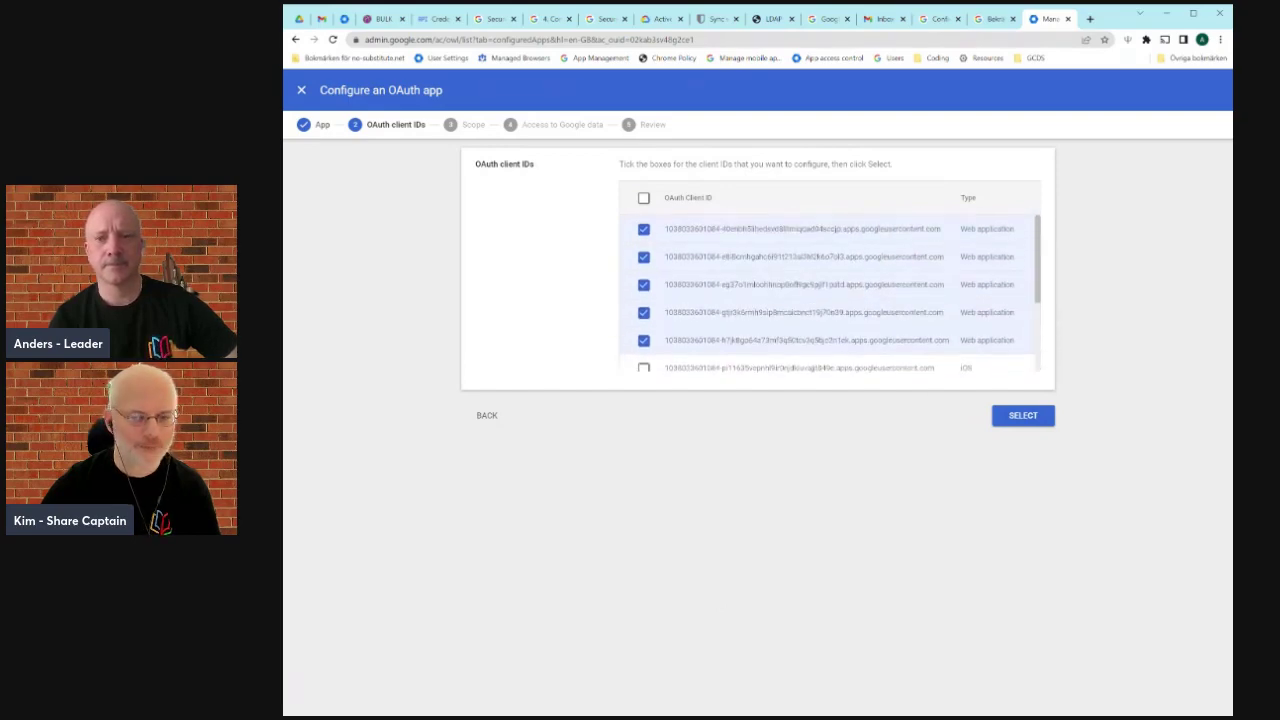
{"action": "scroll", "coordinate": [810, 268], "scroll_direction": "down", "scroll_amount": 2}
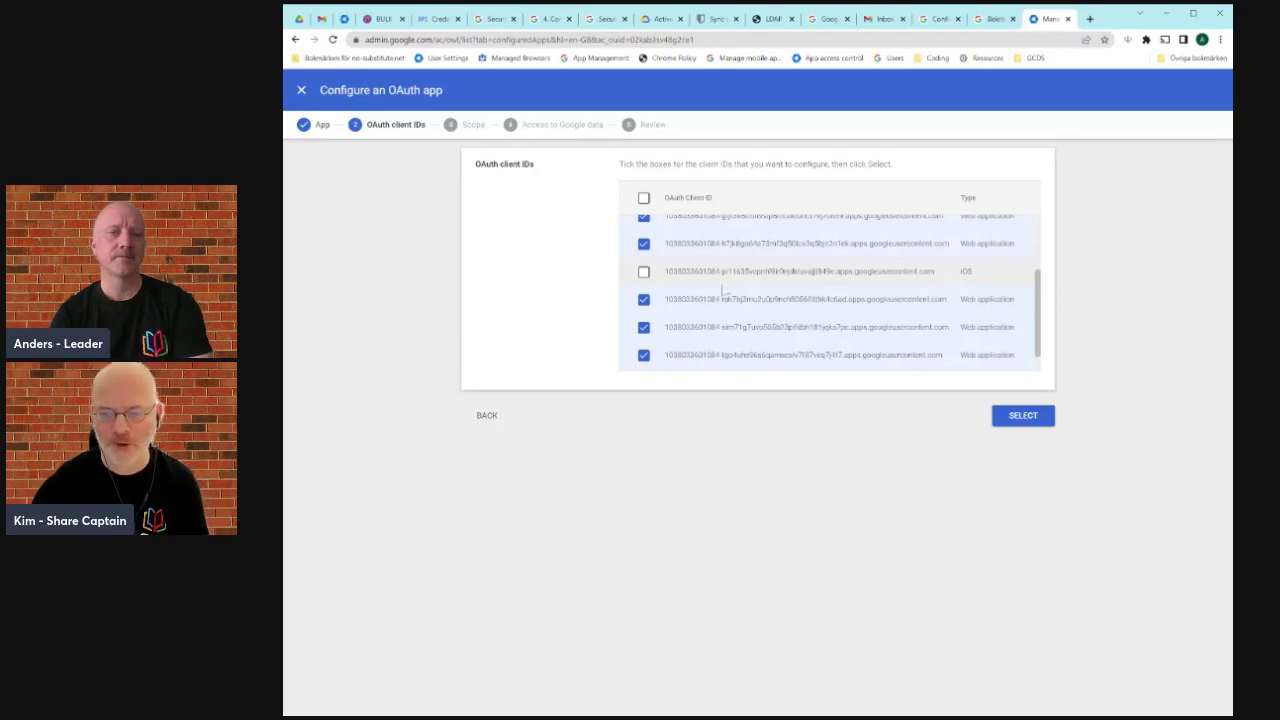
{"action": "left_click", "coordinate": [642, 199]}
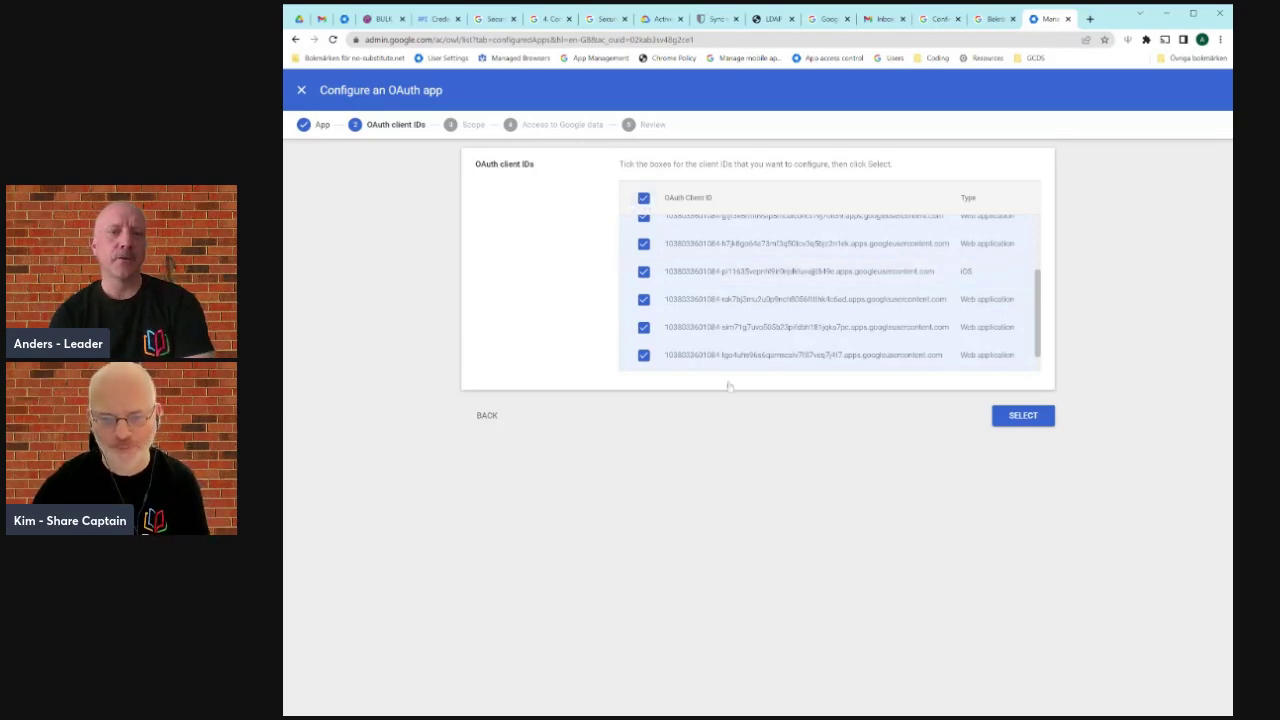
{"action": "scroll", "coordinate": [969, 308], "scroll_direction": "up", "scroll_amount": 3}
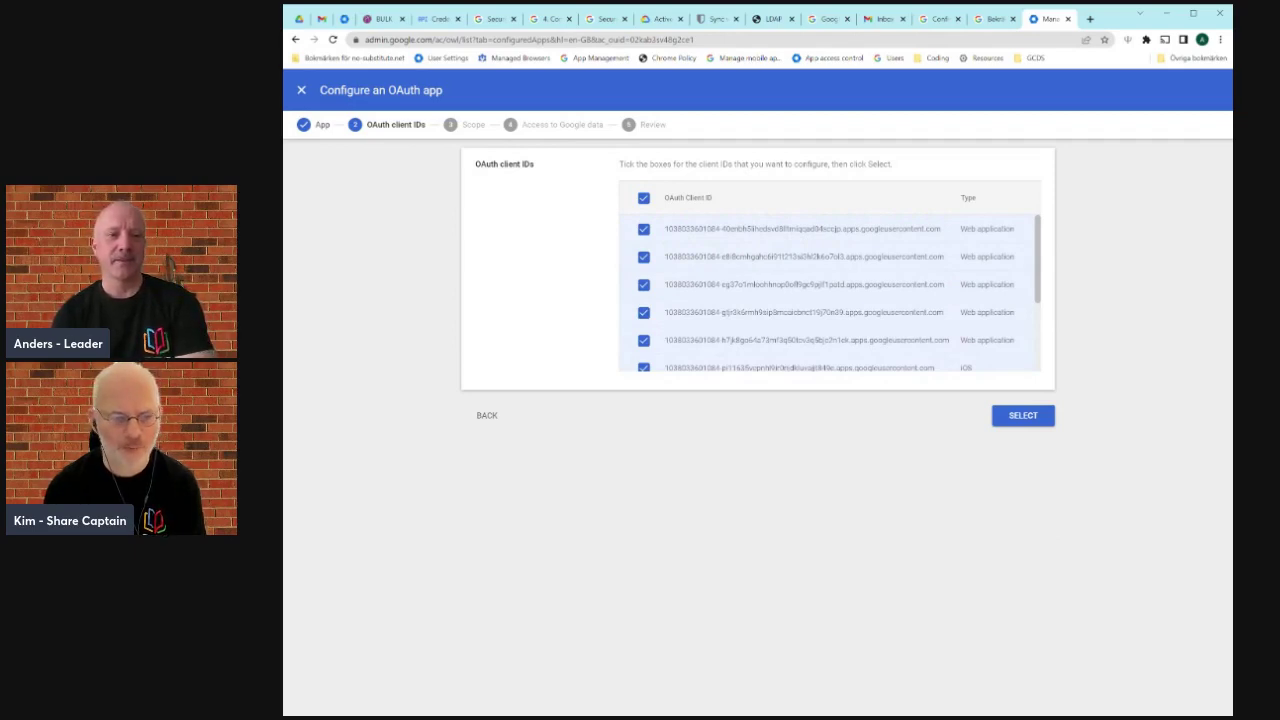
{"action": "left_click", "coordinate": [1022, 418]}
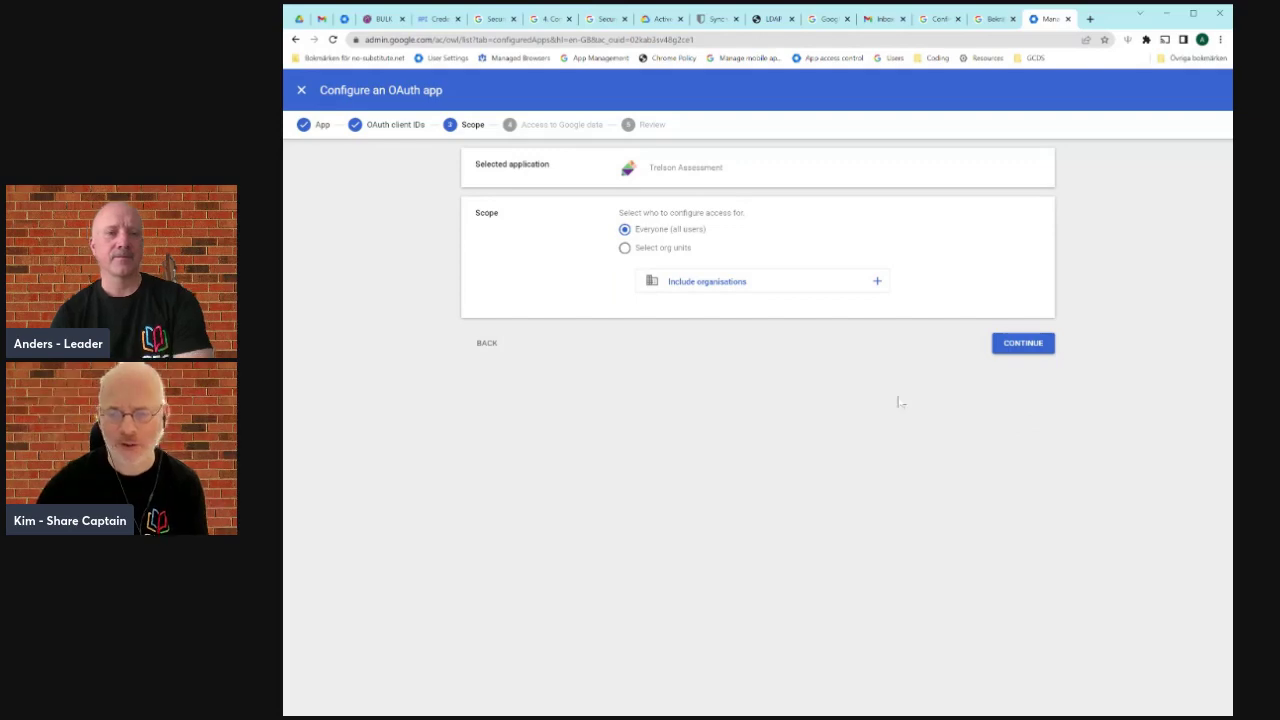
Step: Configure Trelson Assessment as Trusted for everyone, finish the setup and confirm parental consent
{"action": "left_click", "coordinate": [1022, 343]}
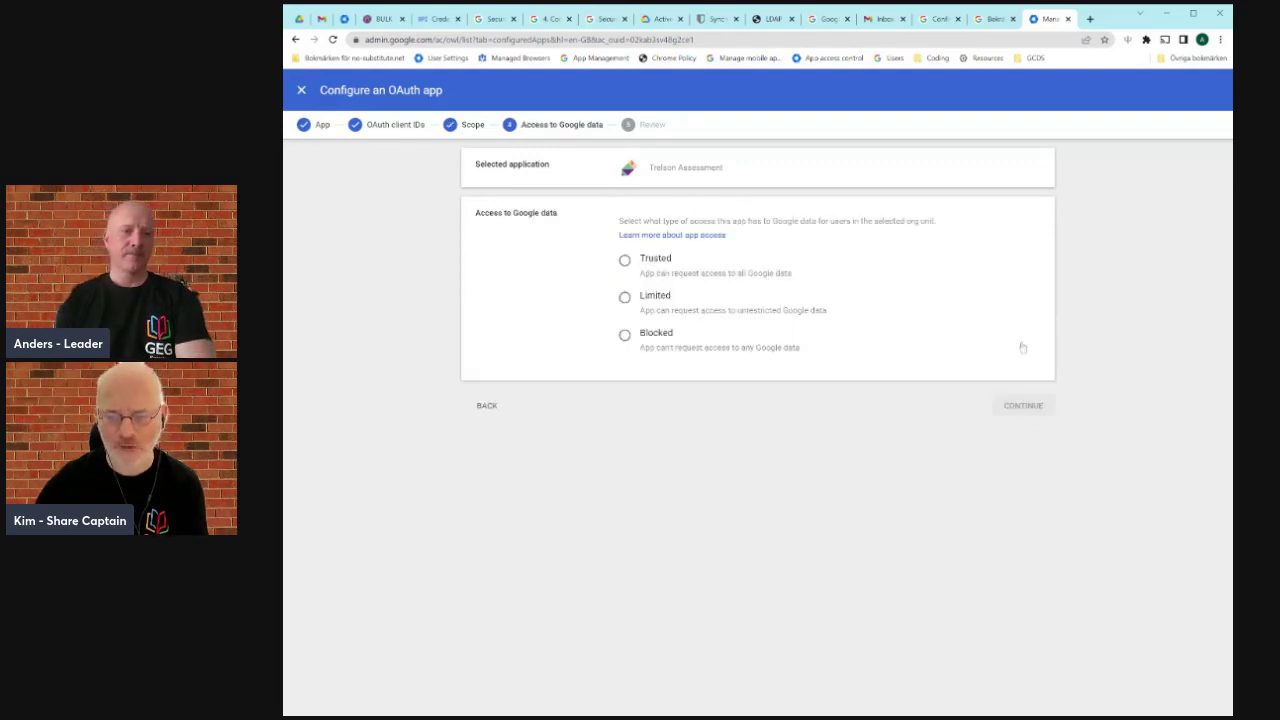
{"action": "left_click", "coordinate": [624, 260]}
{"action": "left_click", "coordinate": [1022, 405]}
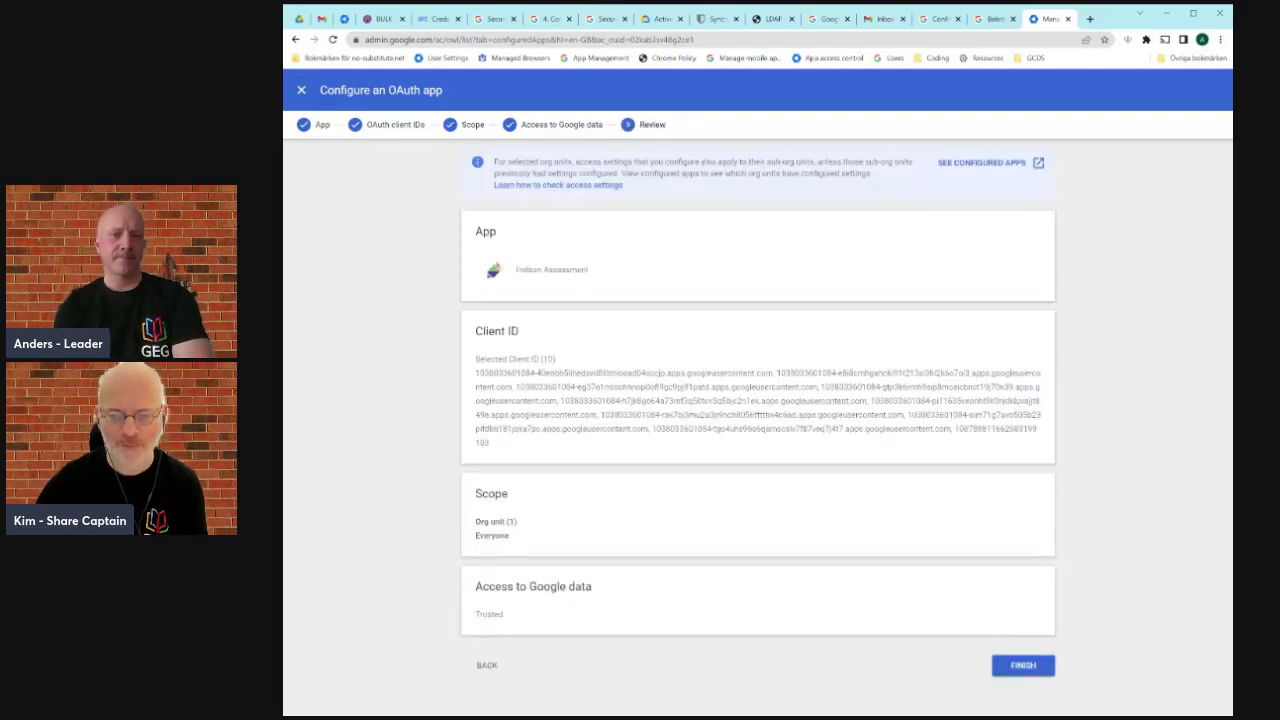
{"action": "left_click", "coordinate": [1022, 665]}
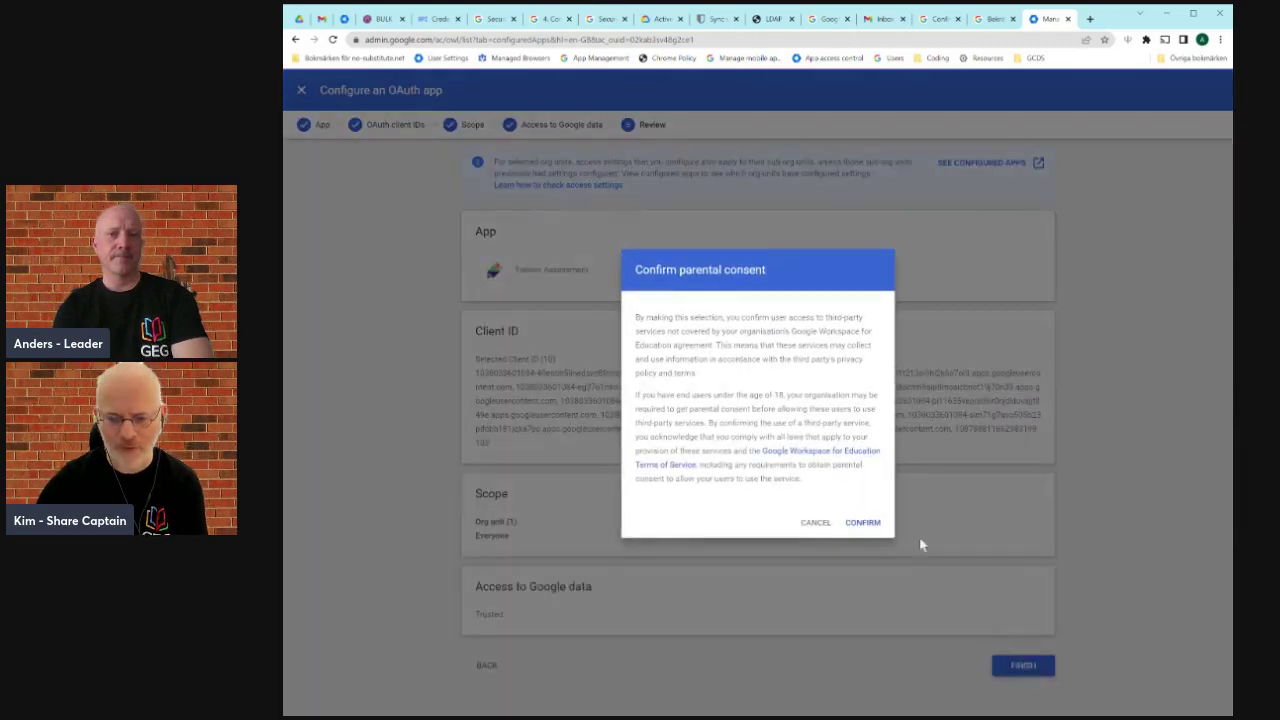
{"action": "left_click", "coordinate": [864, 523]}
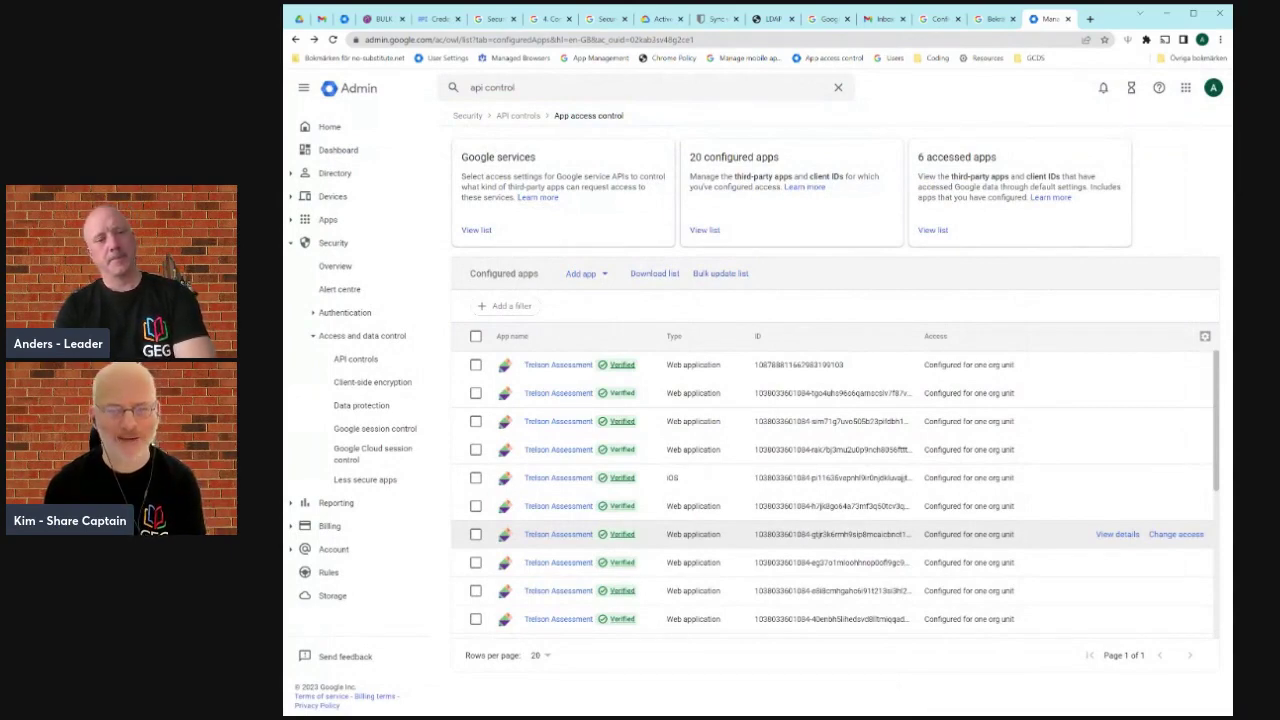
Step: Try not allowing users to access any unconfigured third-party apps, cancel the change and return to the API controls overview
{"action": "left_click", "coordinate": [518, 116]}
{"action": "left_click", "coordinate": [900, 358]}
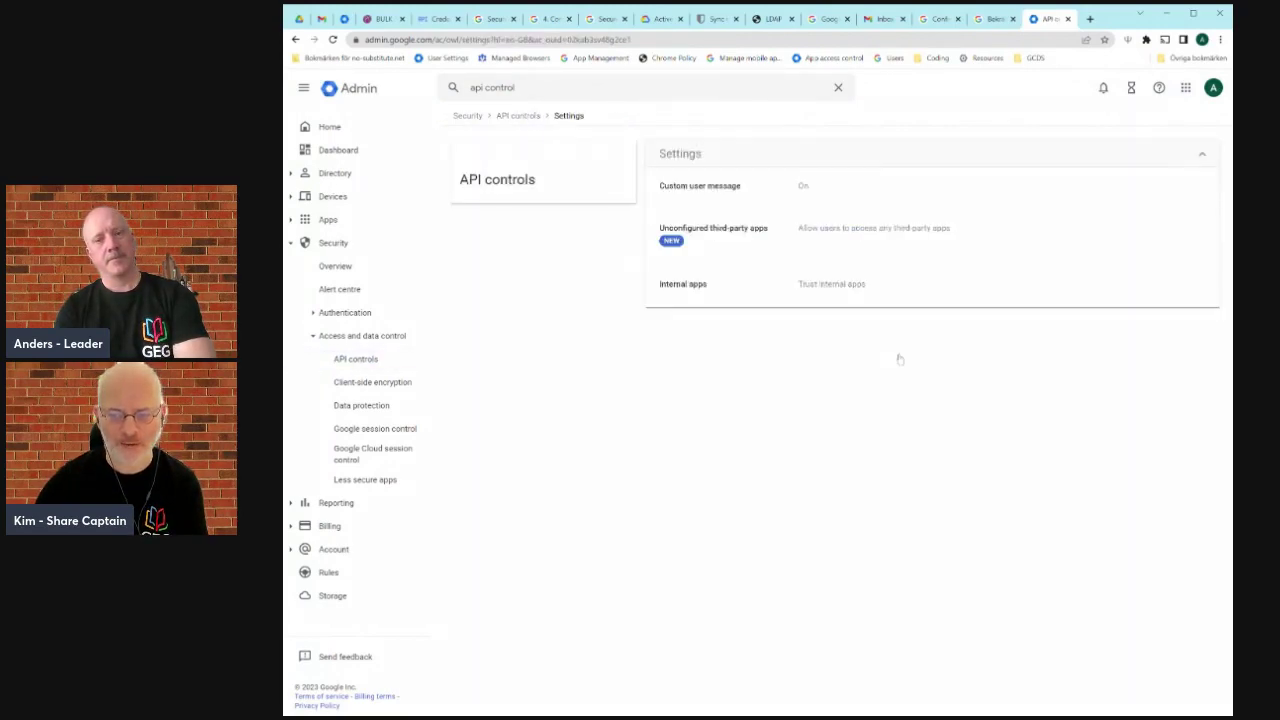
{"action": "left_click", "coordinate": [830, 258]}
{"action": "left_click", "coordinate": [800, 273]}
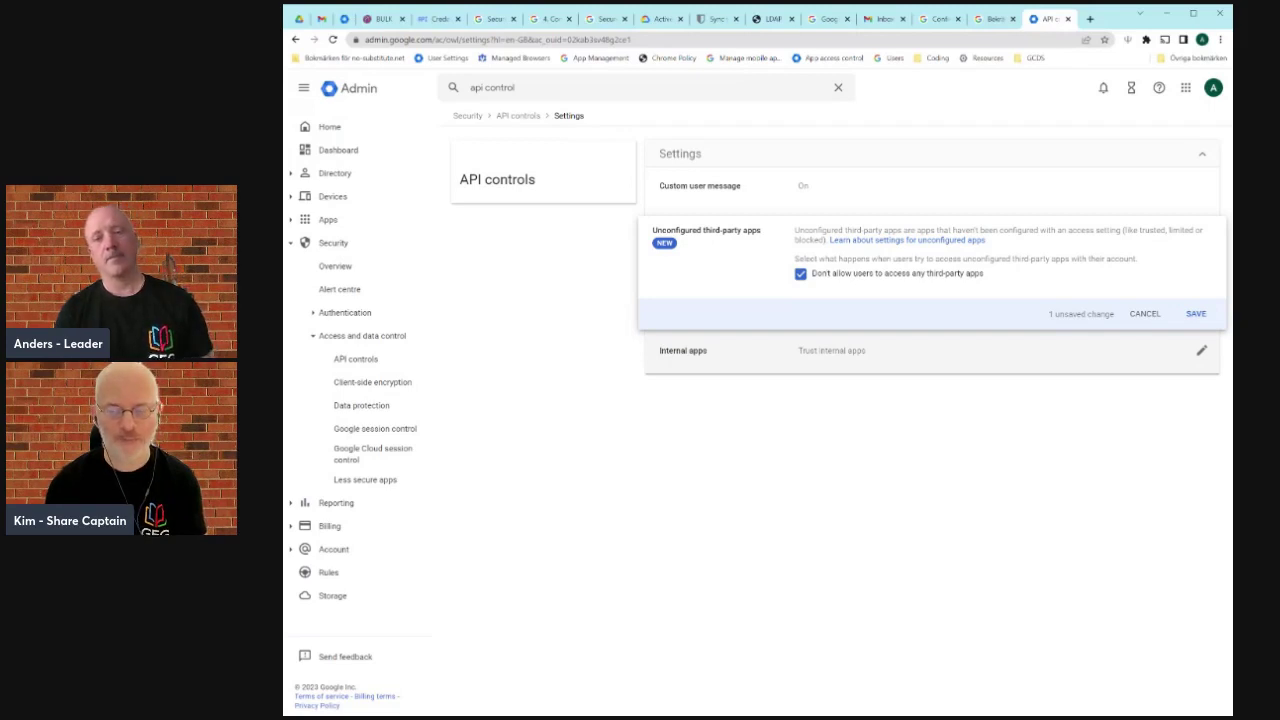
{"action": "left_click", "coordinate": [1145, 313]}
{"action": "left_click", "coordinate": [524, 118]}
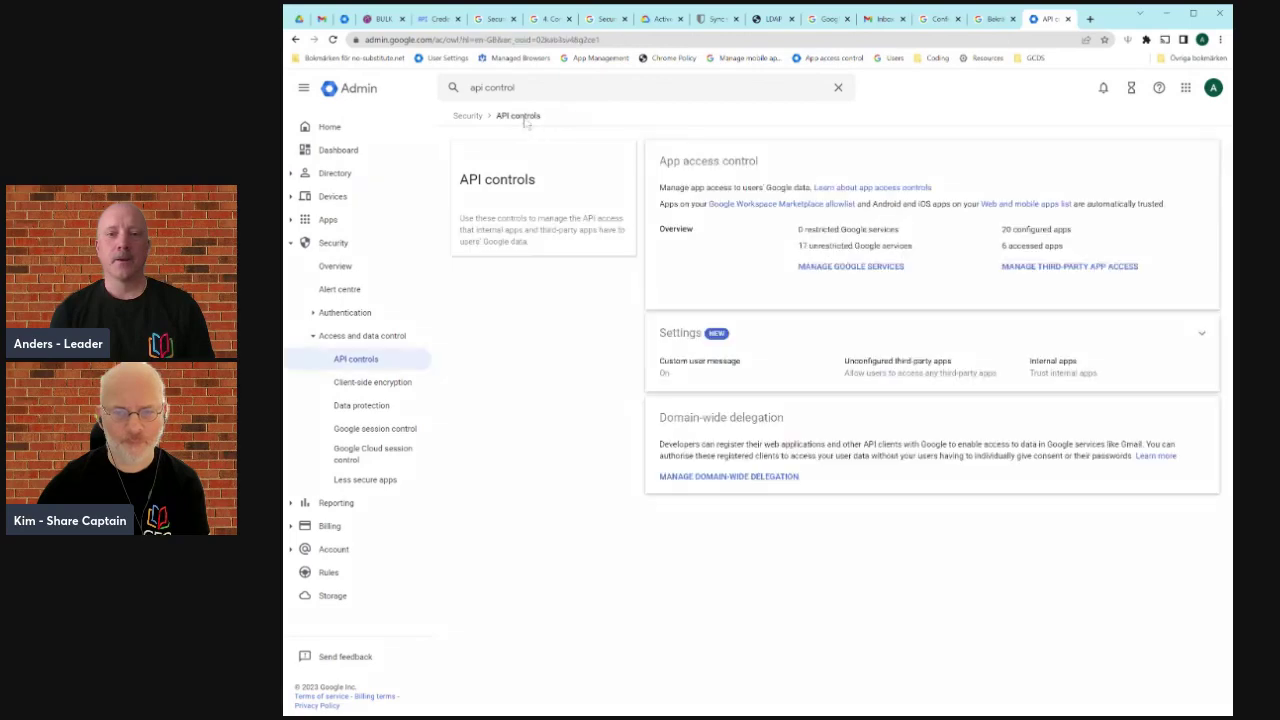
Step: Open the third-party app access list and filter the configured apps by the app name "Trelson"
{"action": "left_click", "coordinate": [1068, 266]}
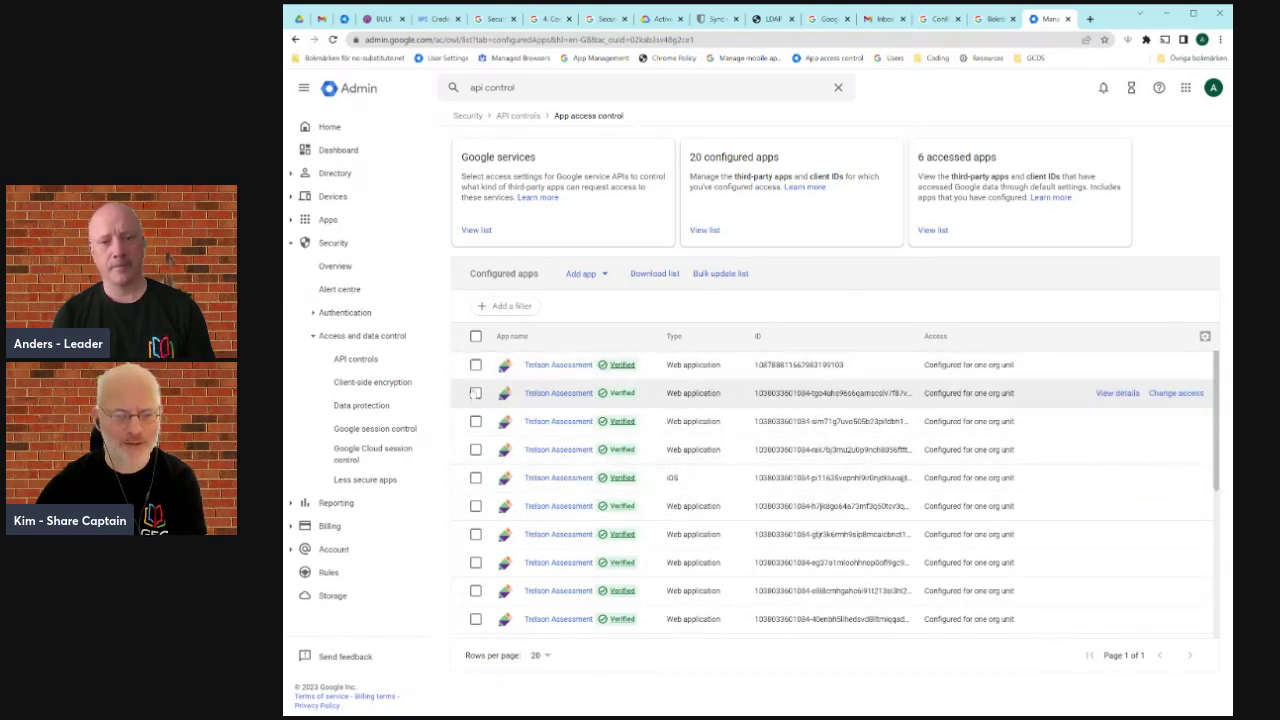
{"action": "left_click", "coordinate": [508, 306]}
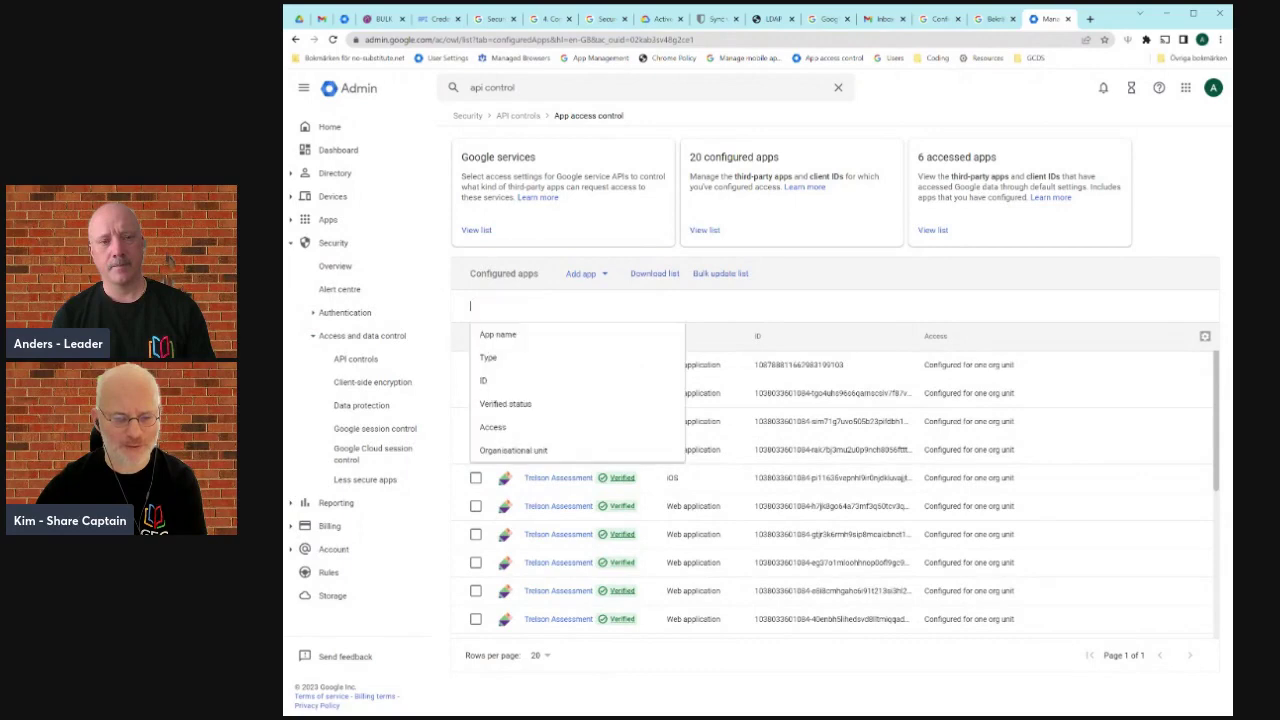
{"action": "left_click", "coordinate": [500, 334]}
{"action": "type", "text": "Tre"}
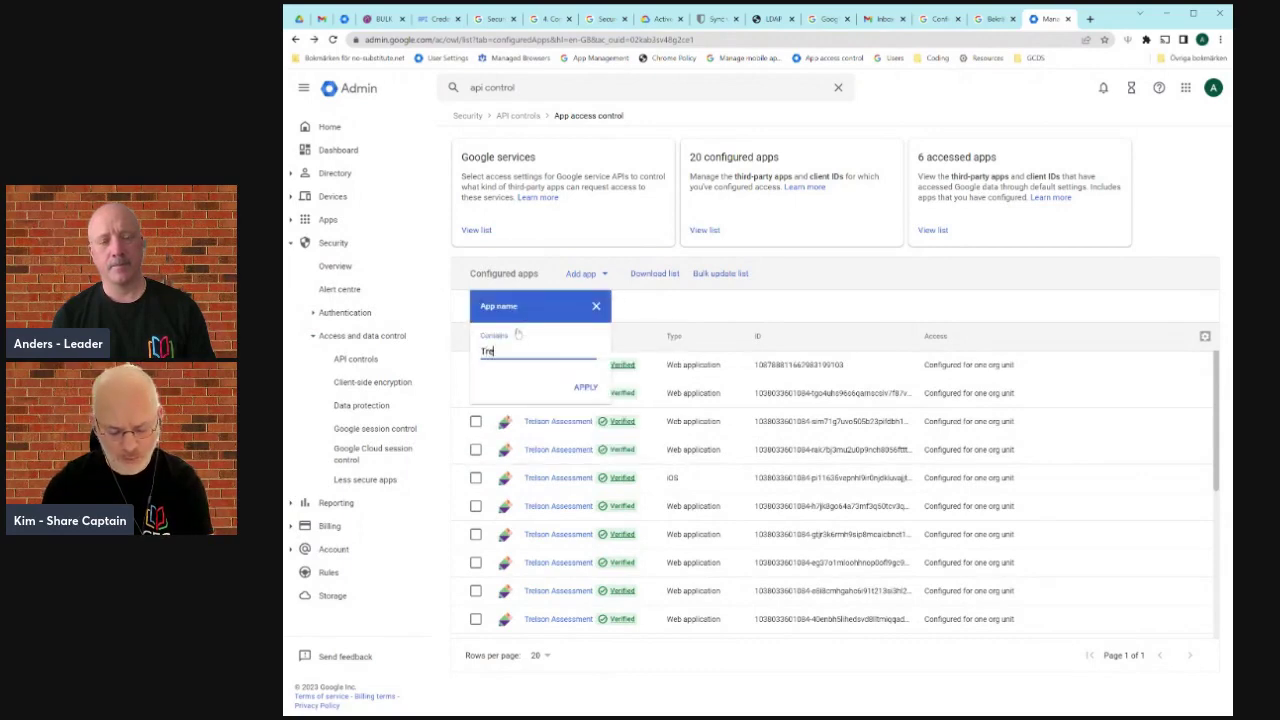
{"action": "type", "text": "lson"}
{"action": "left_click", "coordinate": [586, 388]}
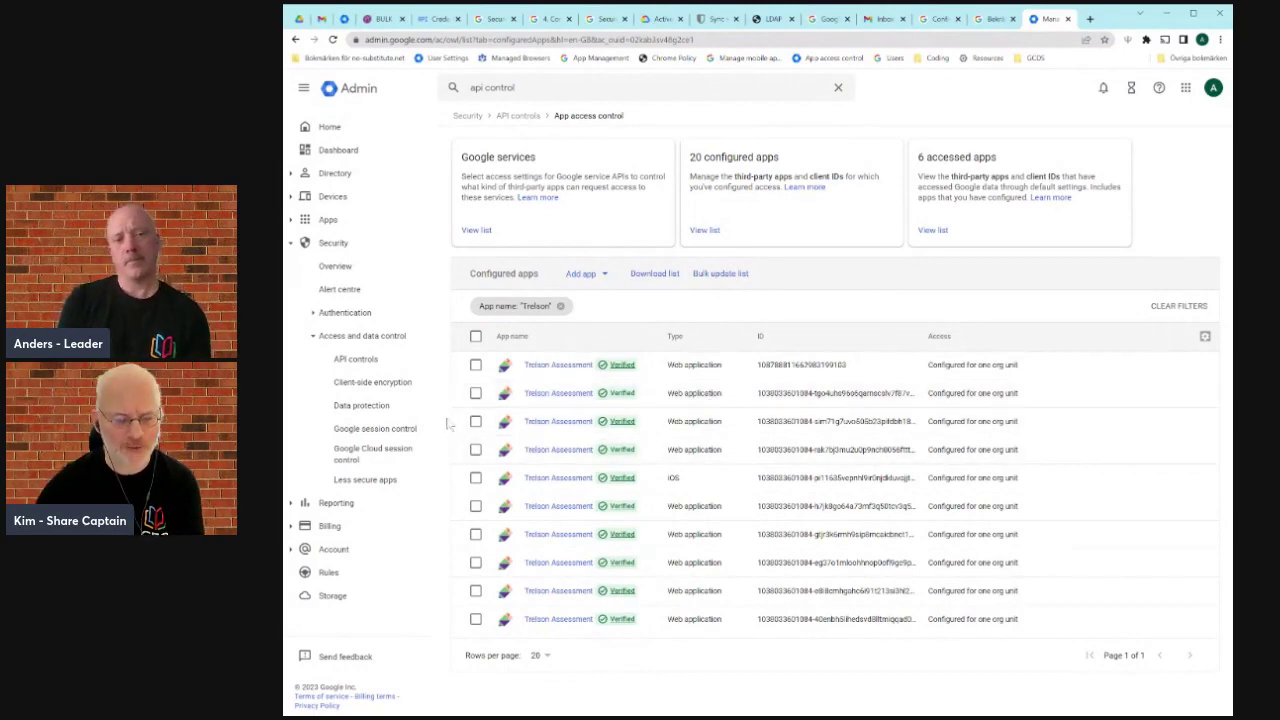
{"action": "left_click", "coordinate": [475, 337]}
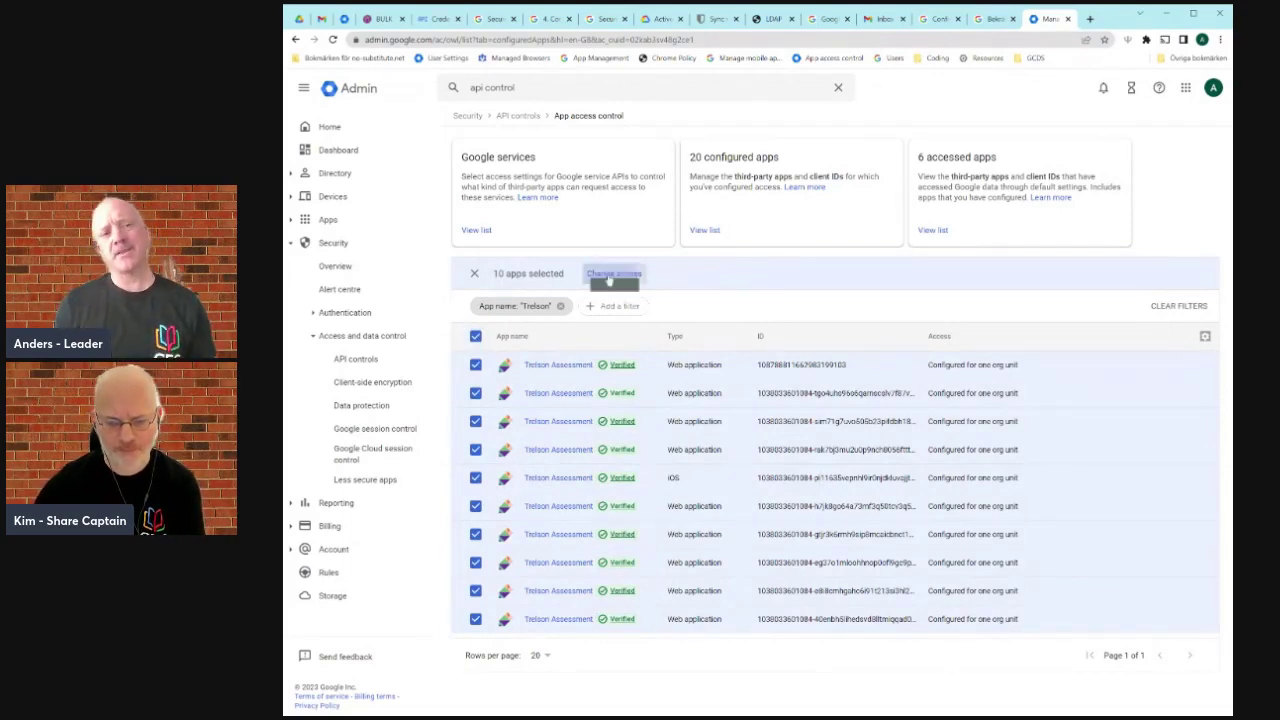
{"action": "left_click", "coordinate": [614, 274]}
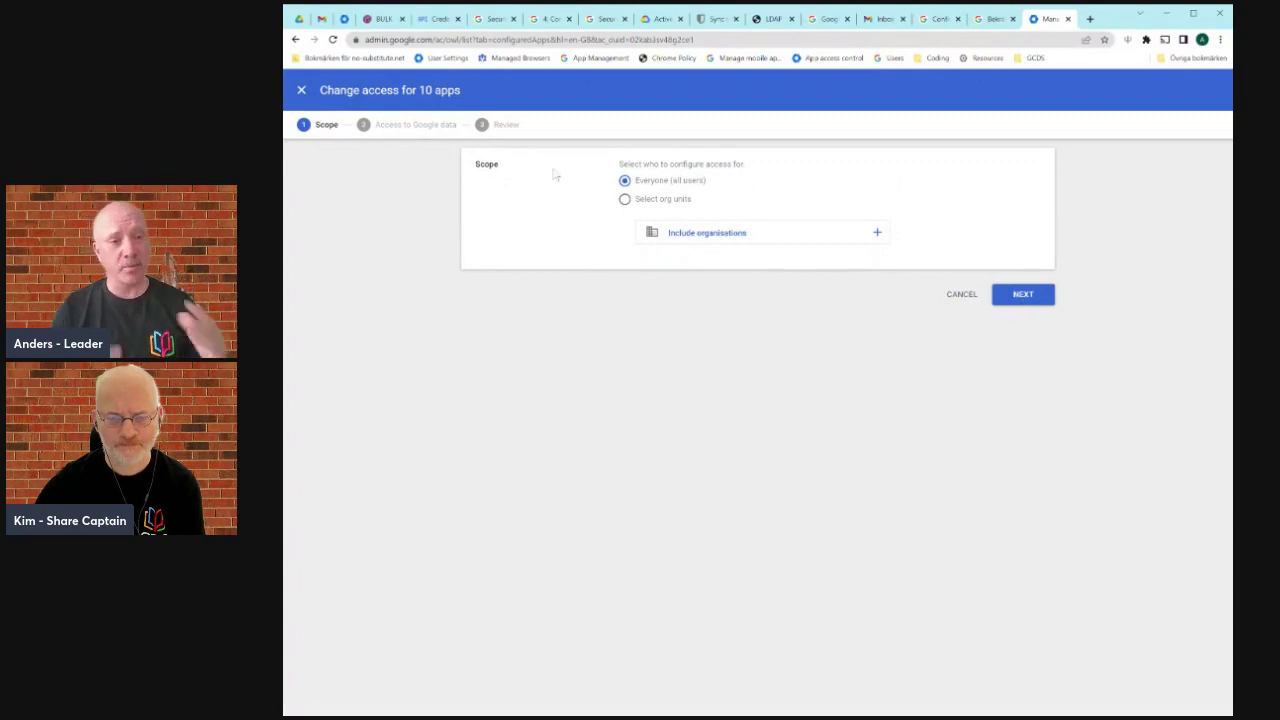
{"action": "left_click", "coordinate": [301, 90]}
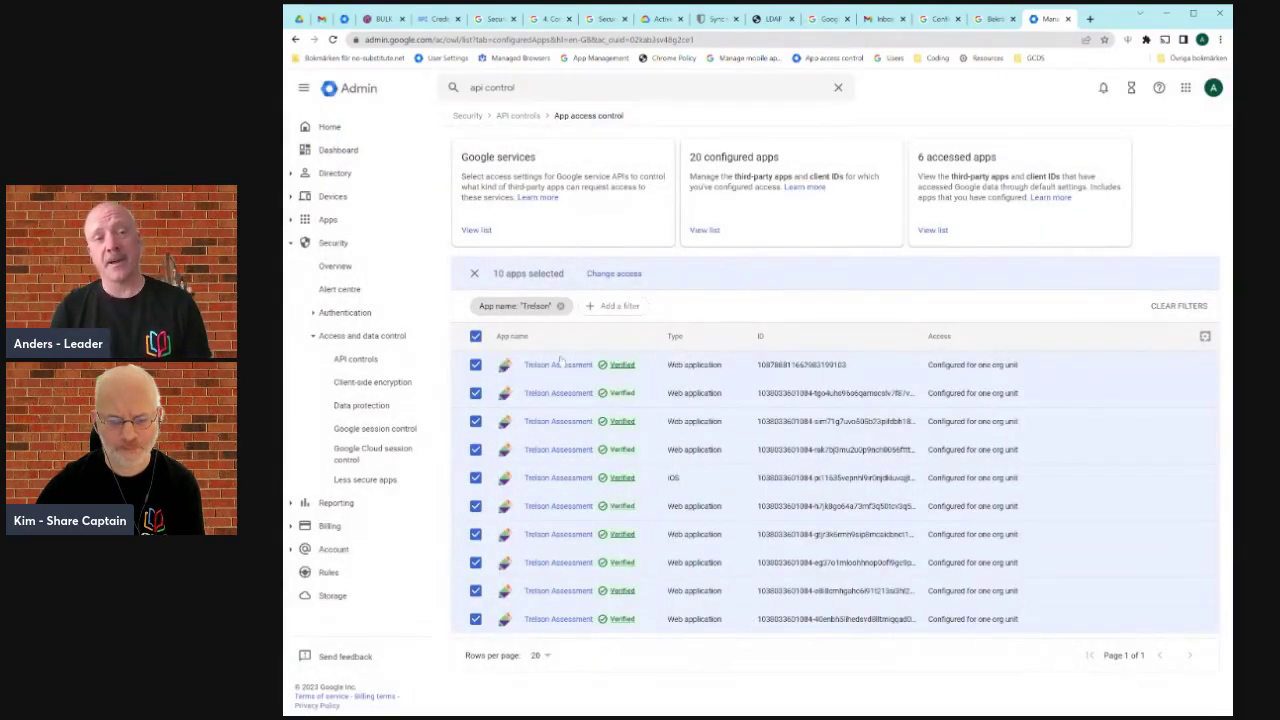
{"action": "left_click", "coordinate": [476, 337]}
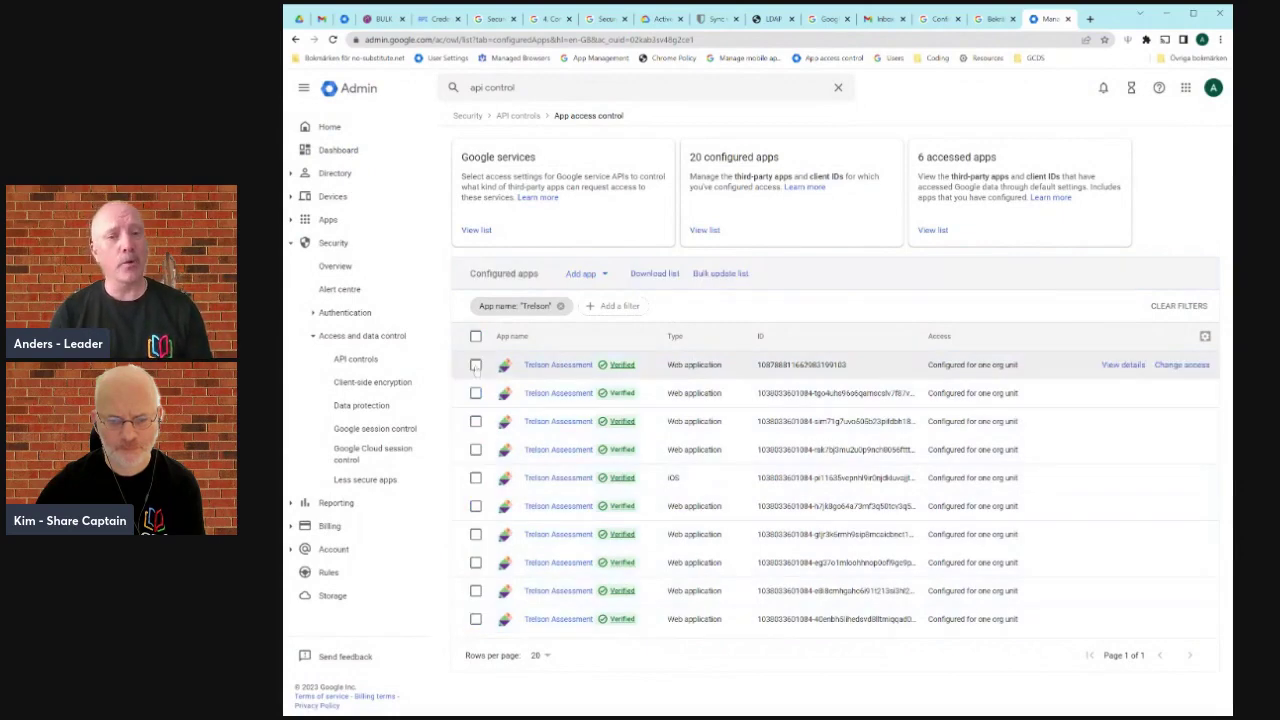
Step: Check the first Trelson Assessment web application's Google data access settings per organisational unit, and return to the app list
{"action": "left_click", "coordinate": [476, 365]}
{"action": "left_click", "coordinate": [556, 372]}
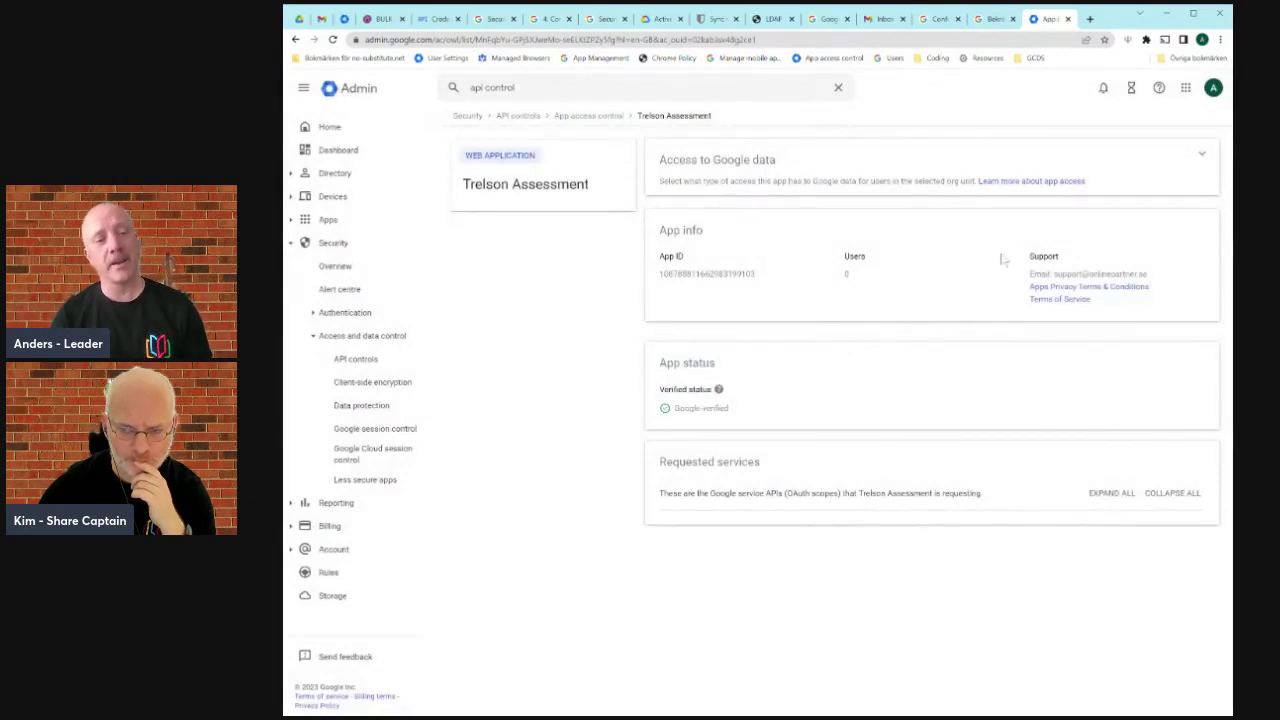
{"action": "left_click", "coordinate": [1118, 173]}
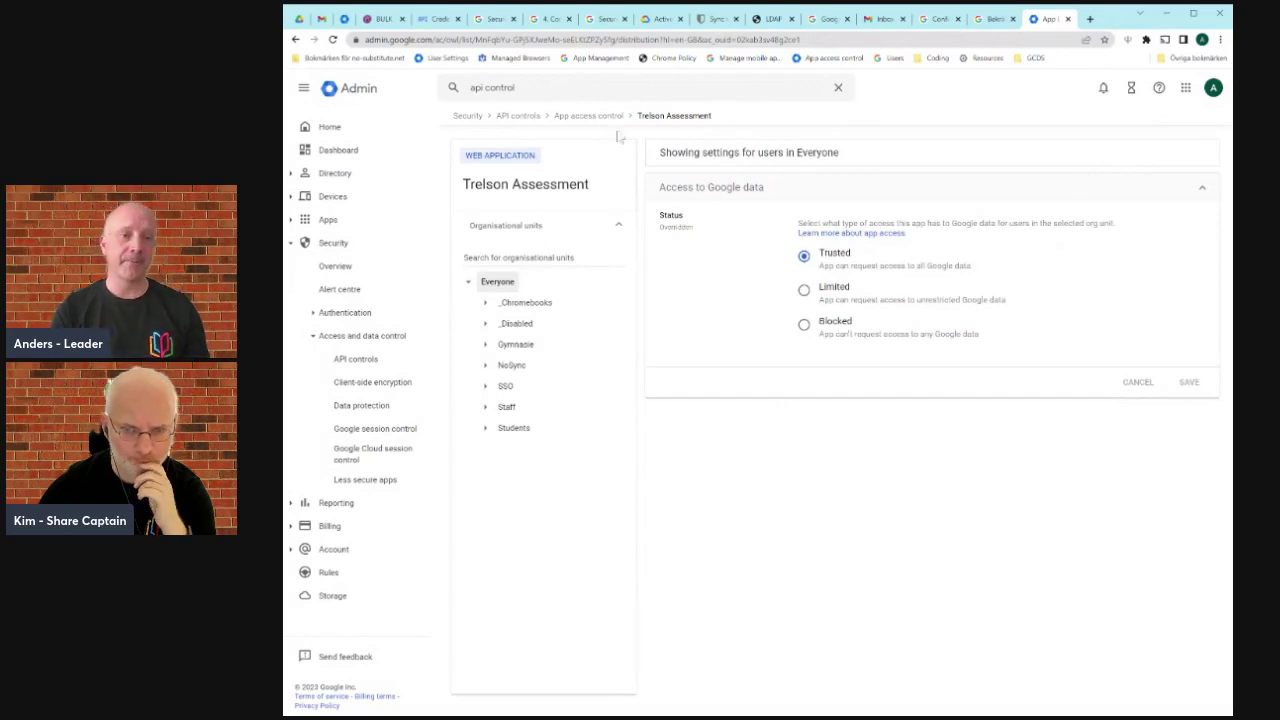
{"action": "left_click", "coordinate": [589, 116]}
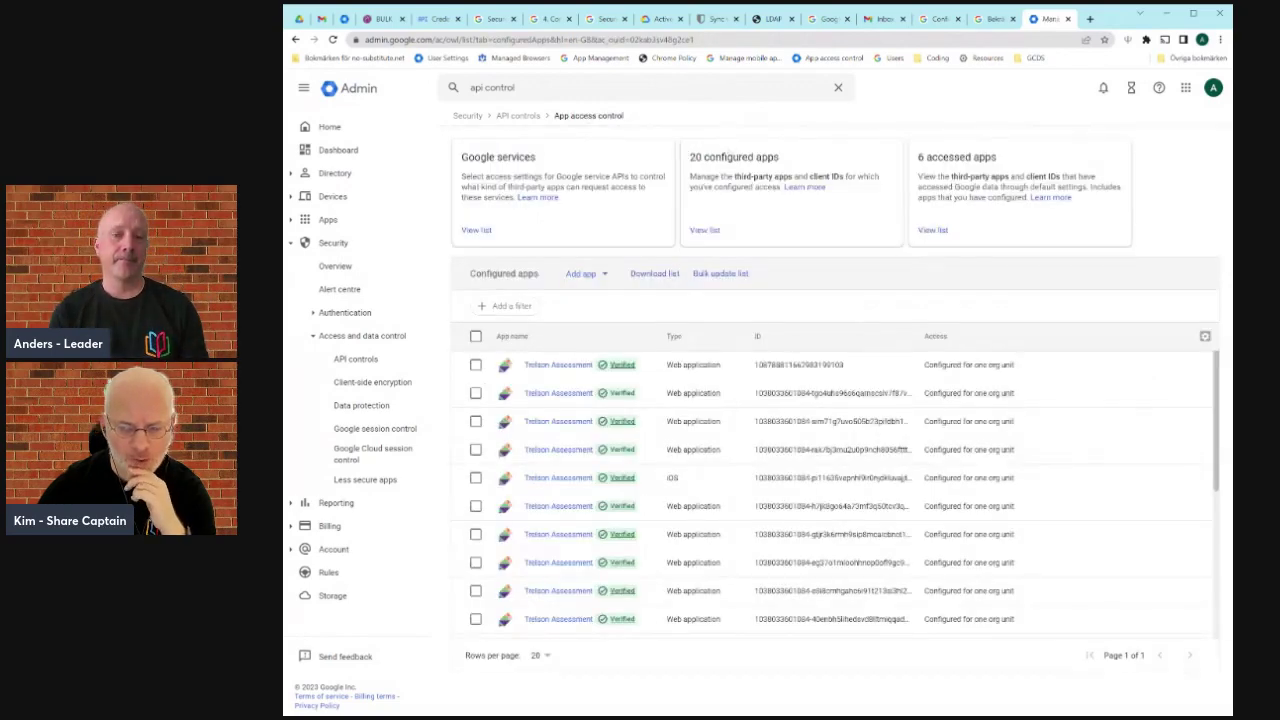
Step: Select all ten Trelson Assessment entries, including the iOS one, in the unfiltered list of configured apps
{"action": "scroll", "coordinate": [876, 460], "scroll_direction": "down", "scroll_amount": 1}
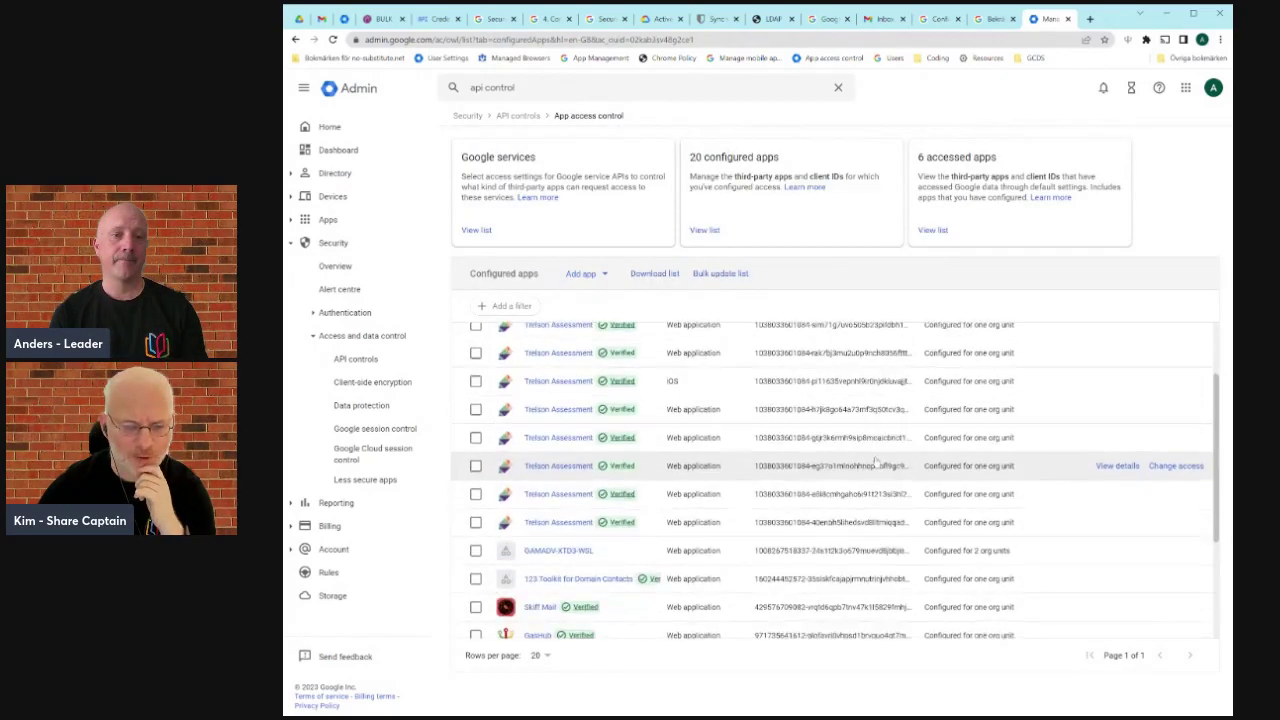
{"action": "scroll", "coordinate": [876, 462], "scroll_direction": "down", "scroll_amount": 2}
{"action": "scroll", "coordinate": [876, 462], "scroll_direction": "up", "scroll_amount": 5}
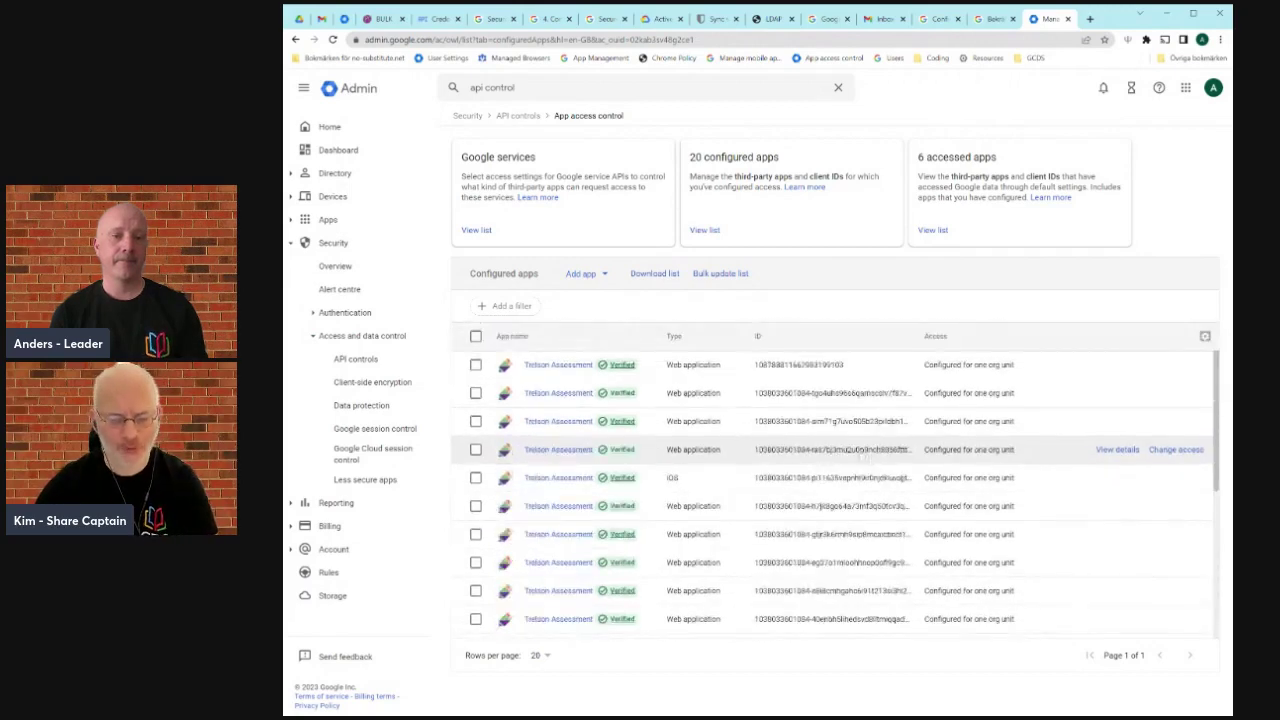
{"action": "left_click", "coordinate": [475, 365]}
{"action": "scroll", "coordinate": [490, 506], "scroll_direction": "down", "scroll_amount": 1}
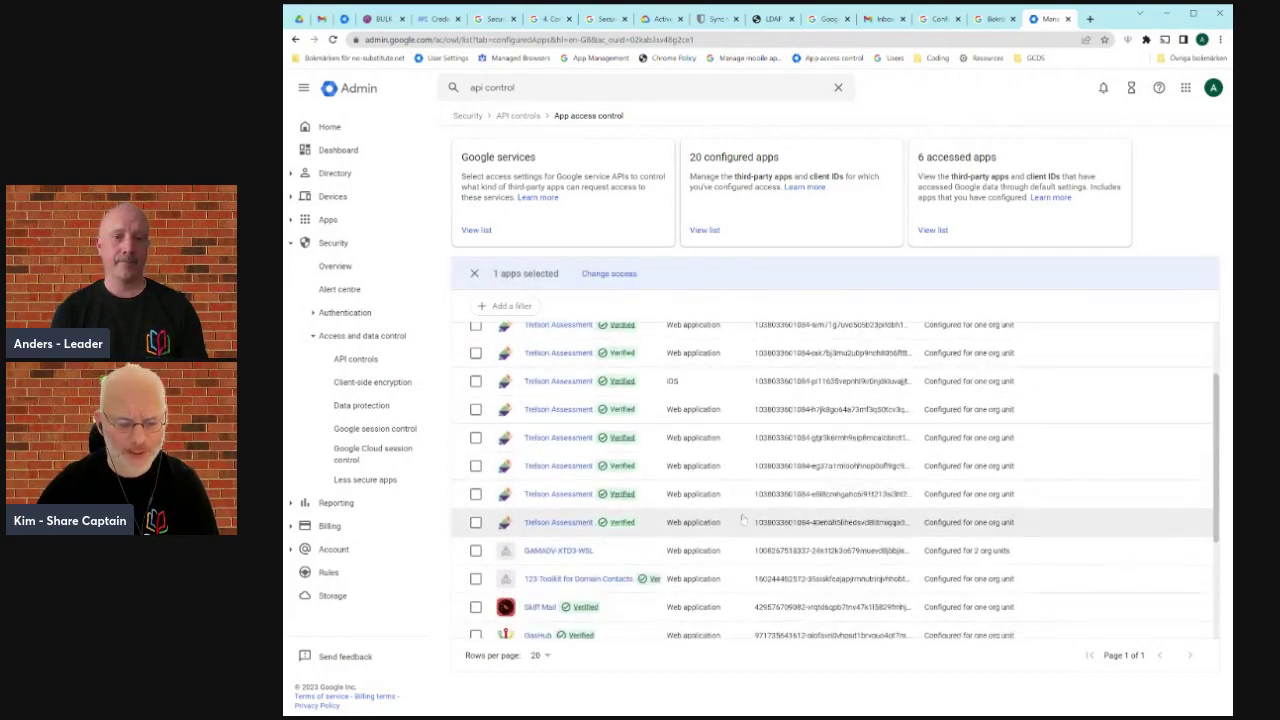
{"action": "left_click", "coordinate": [476, 522]}
{"action": "left_click", "coordinate": [476, 494]}
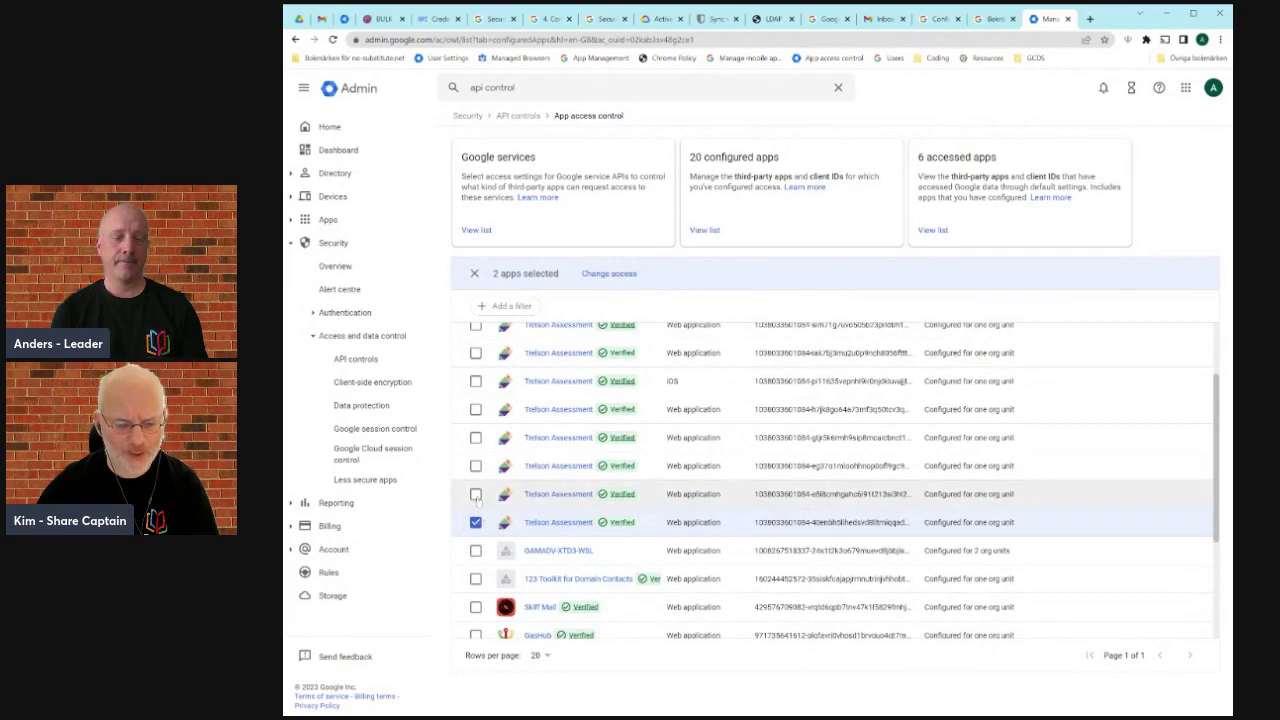
{"action": "left_click", "coordinate": [476, 466]}
{"action": "left_click", "coordinate": [476, 437]}
{"action": "left_click", "coordinate": [476, 409]}
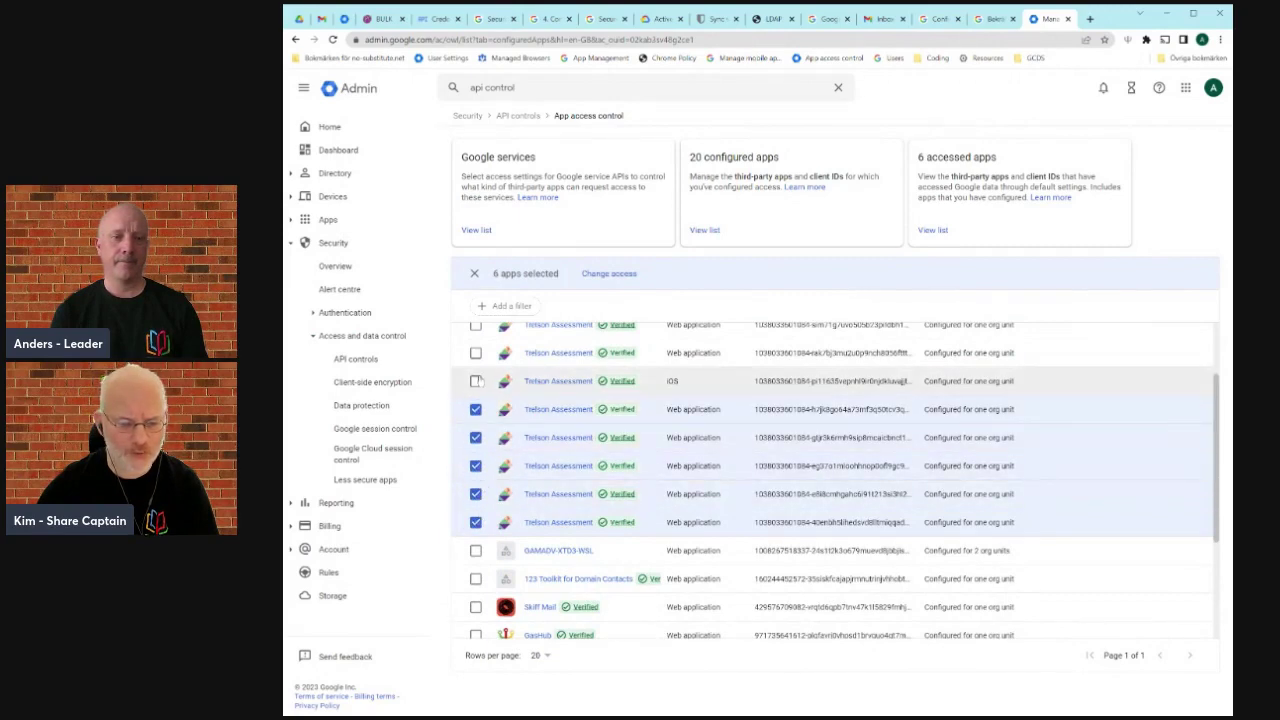
{"action": "left_click", "coordinate": [476, 381]}
{"action": "left_click", "coordinate": [476, 353]}
{"action": "scroll", "coordinate": [720, 509], "scroll_direction": "up", "scroll_amount": 1}
{"action": "left_click", "coordinate": [476, 421]}
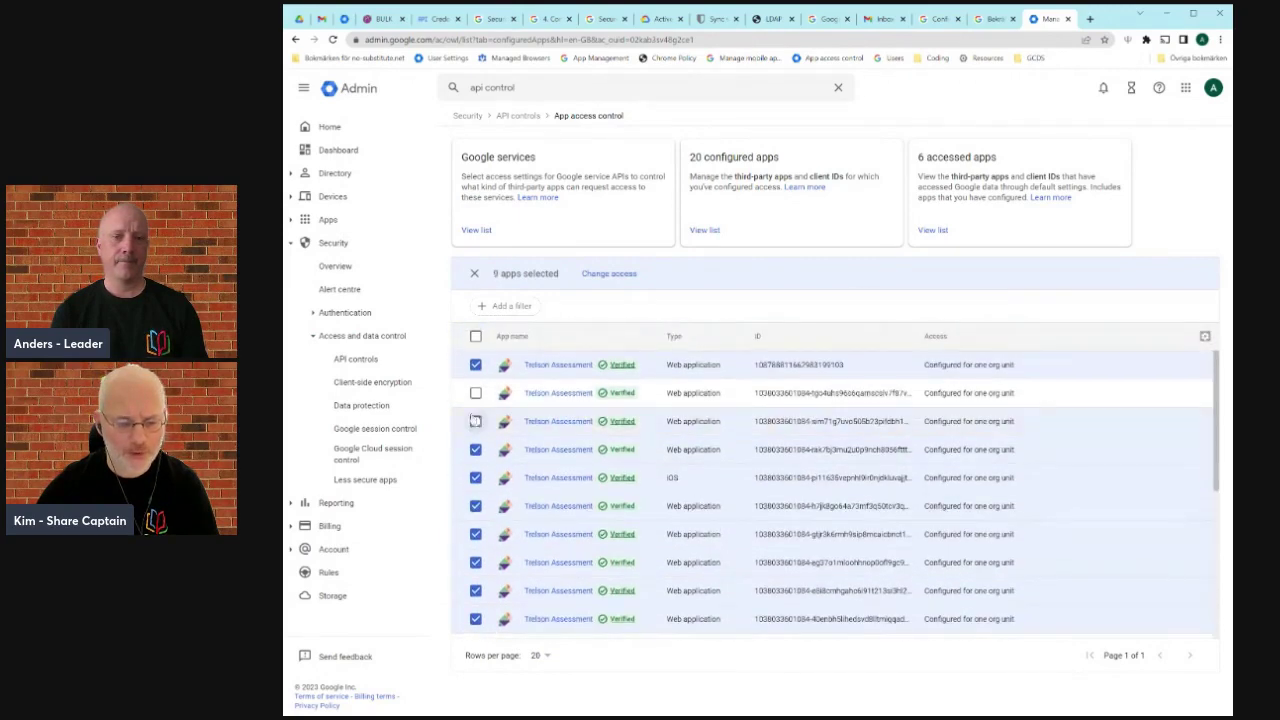
{"action": "left_click", "coordinate": [476, 393]}
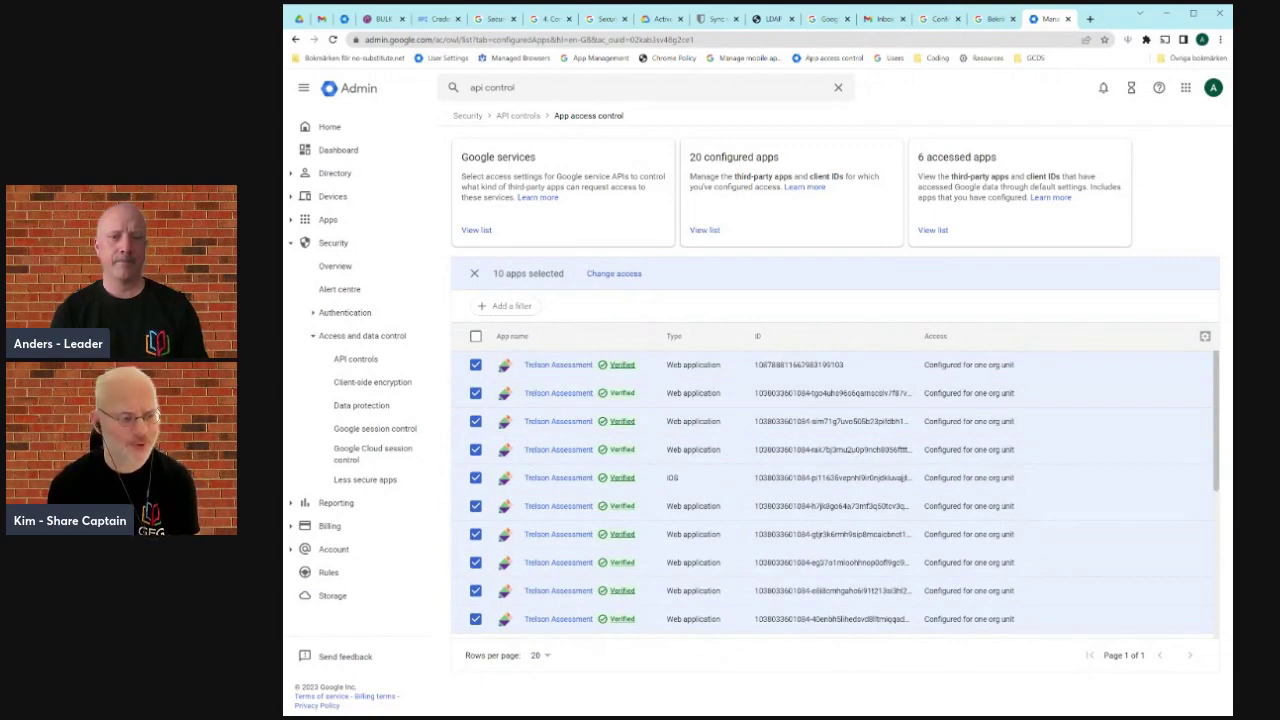
Step: Change the selected Trelson Assessment apps' access to Limited for everyone and confirm parental consent
{"action": "left_click", "coordinate": [614, 273]}
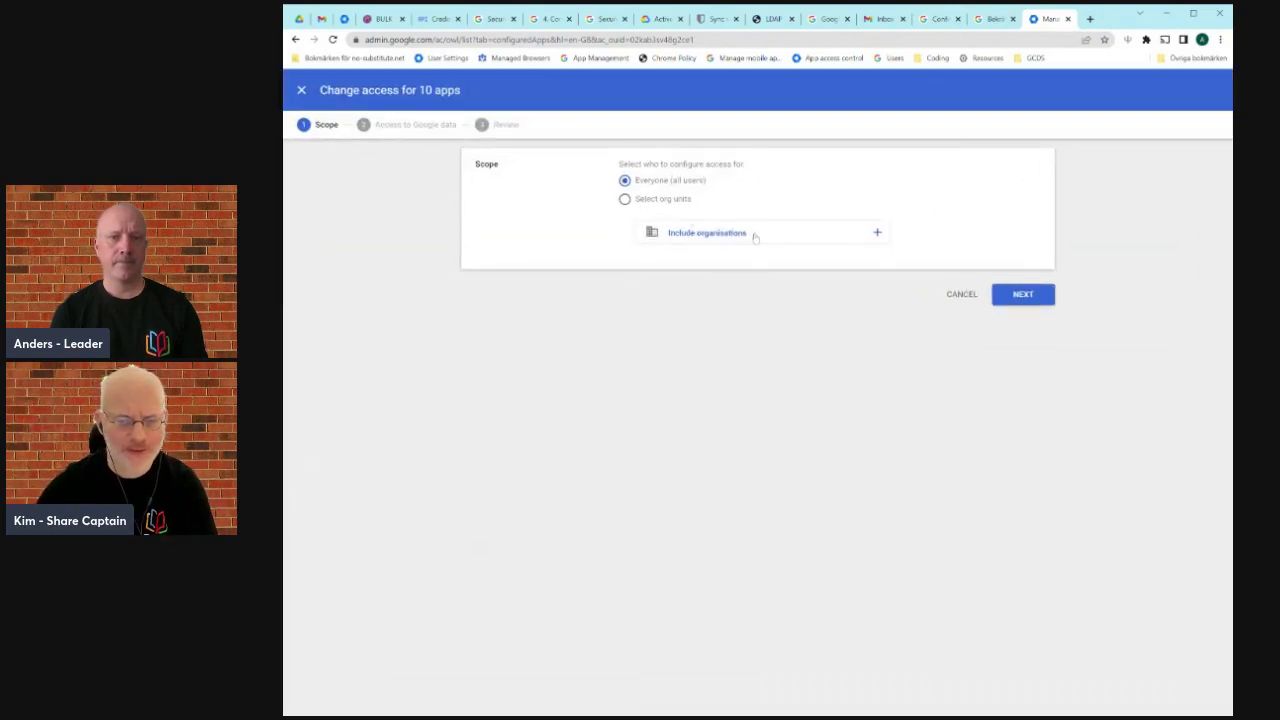
{"action": "left_click", "coordinate": [1033, 296]}
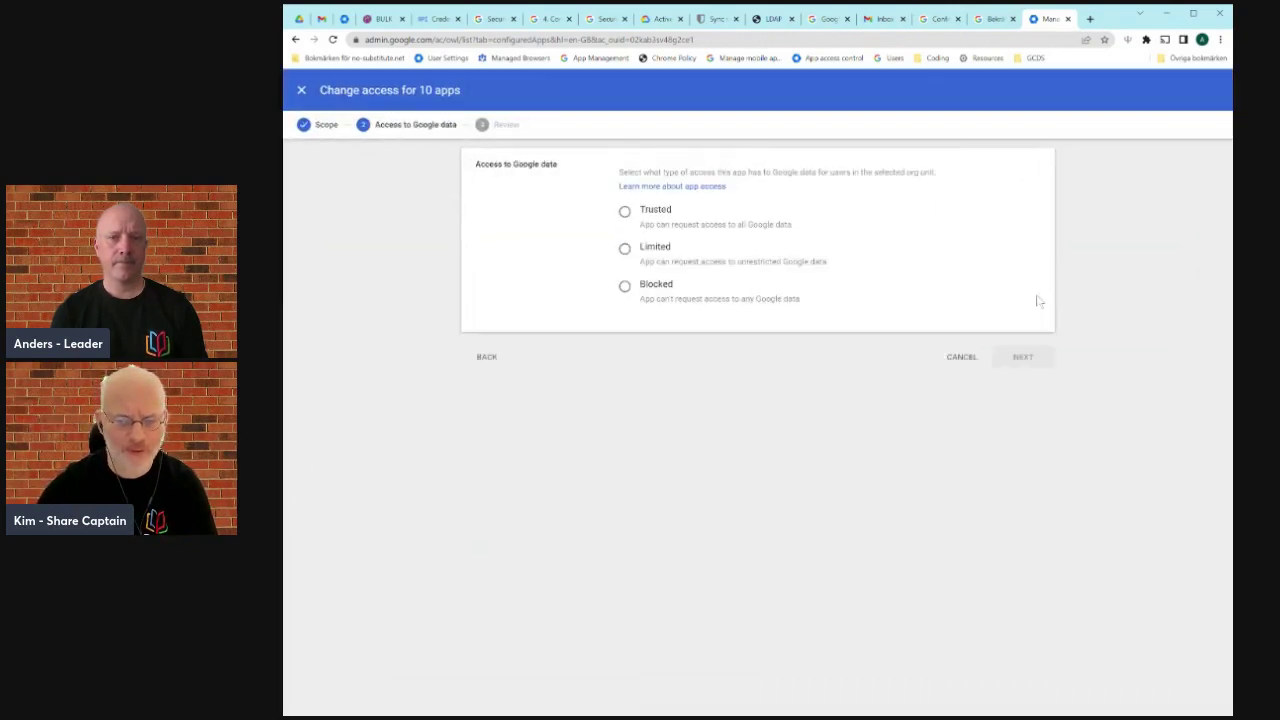
{"action": "left_click", "coordinate": [624, 248]}
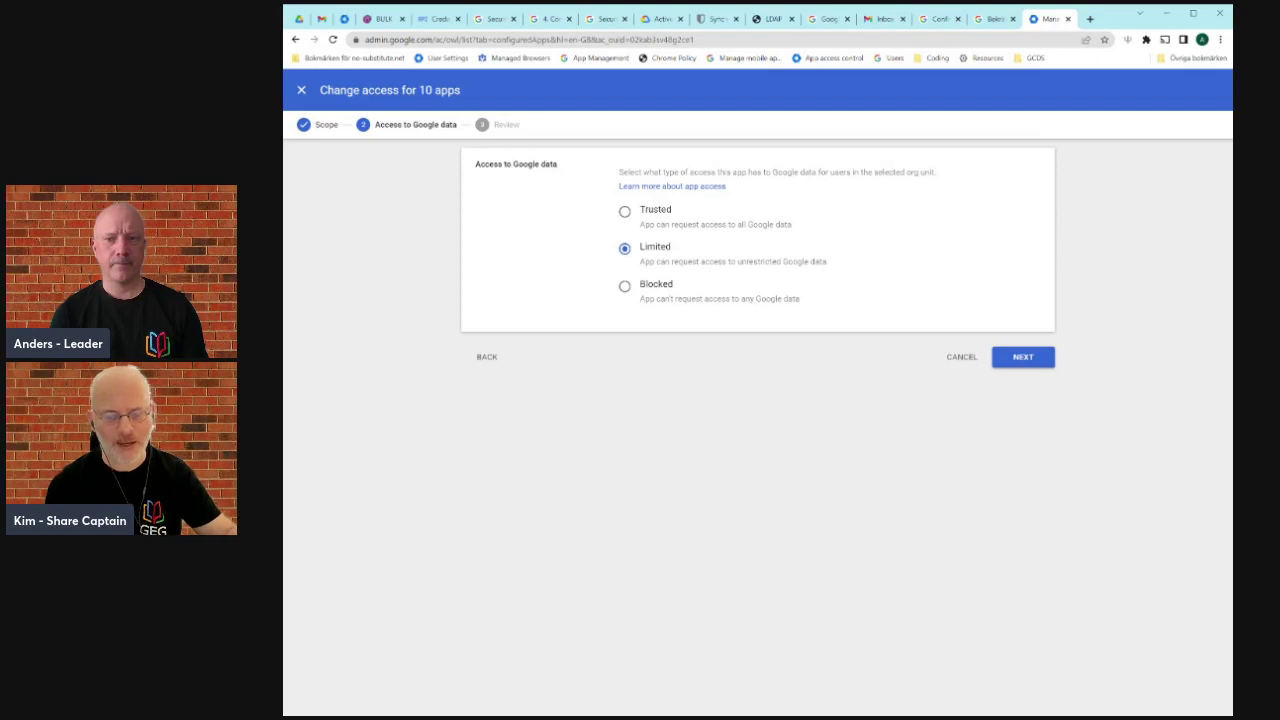
{"action": "left_click", "coordinate": [1023, 358]}
{"action": "left_click", "coordinate": [1012, 402]}
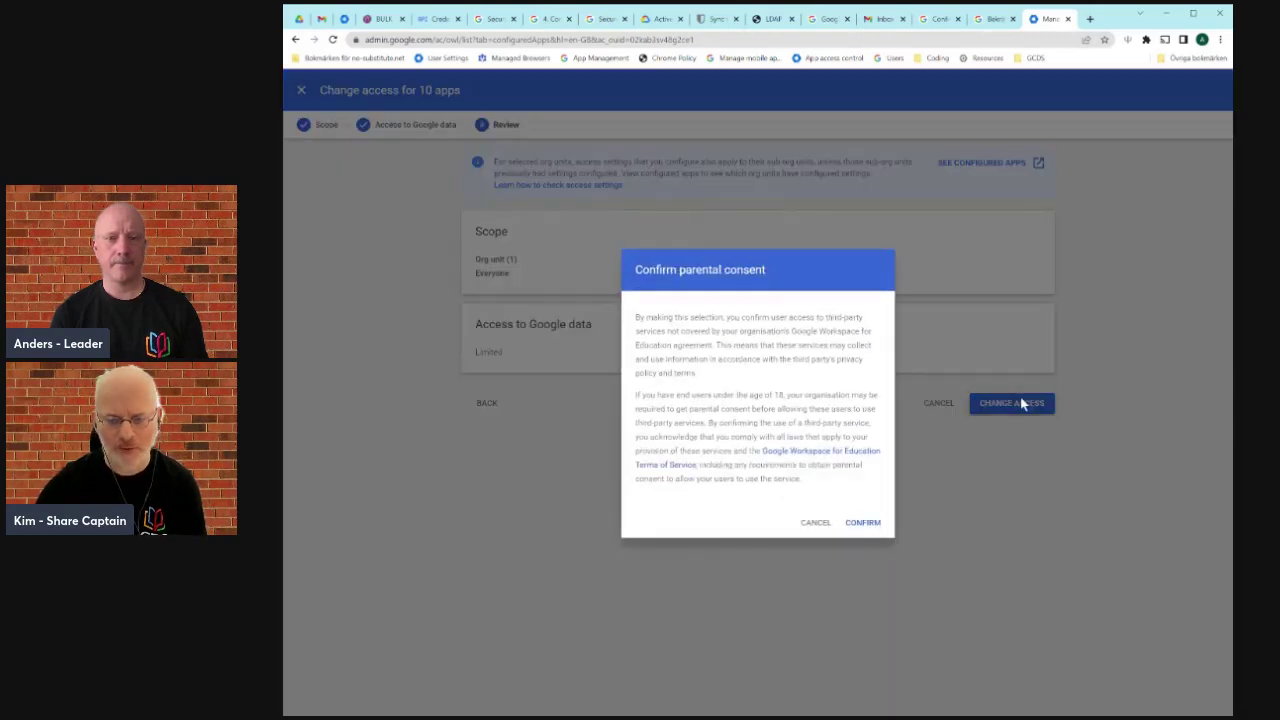
{"action": "left_click", "coordinate": [858, 520]}
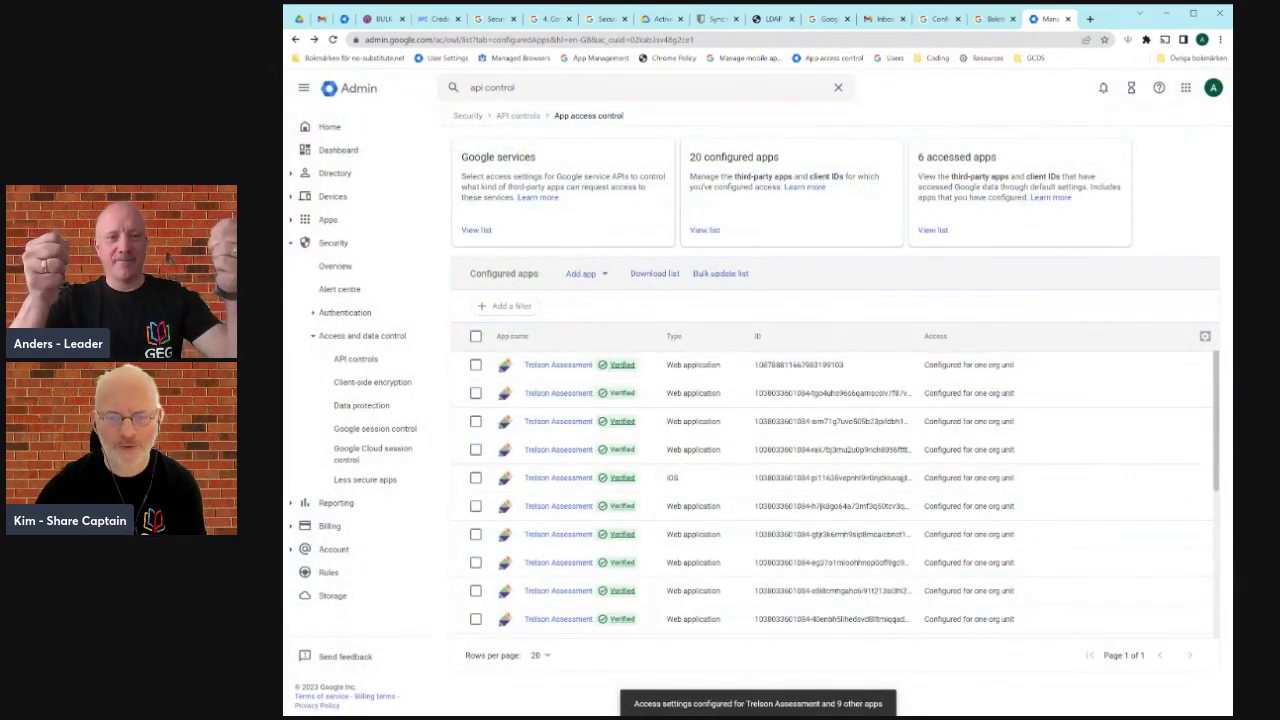
Step: Reopen the third-party app access list and check the first Trelson Assessment entry's access per organisational unit
{"action": "left_click", "coordinate": [525, 117]}
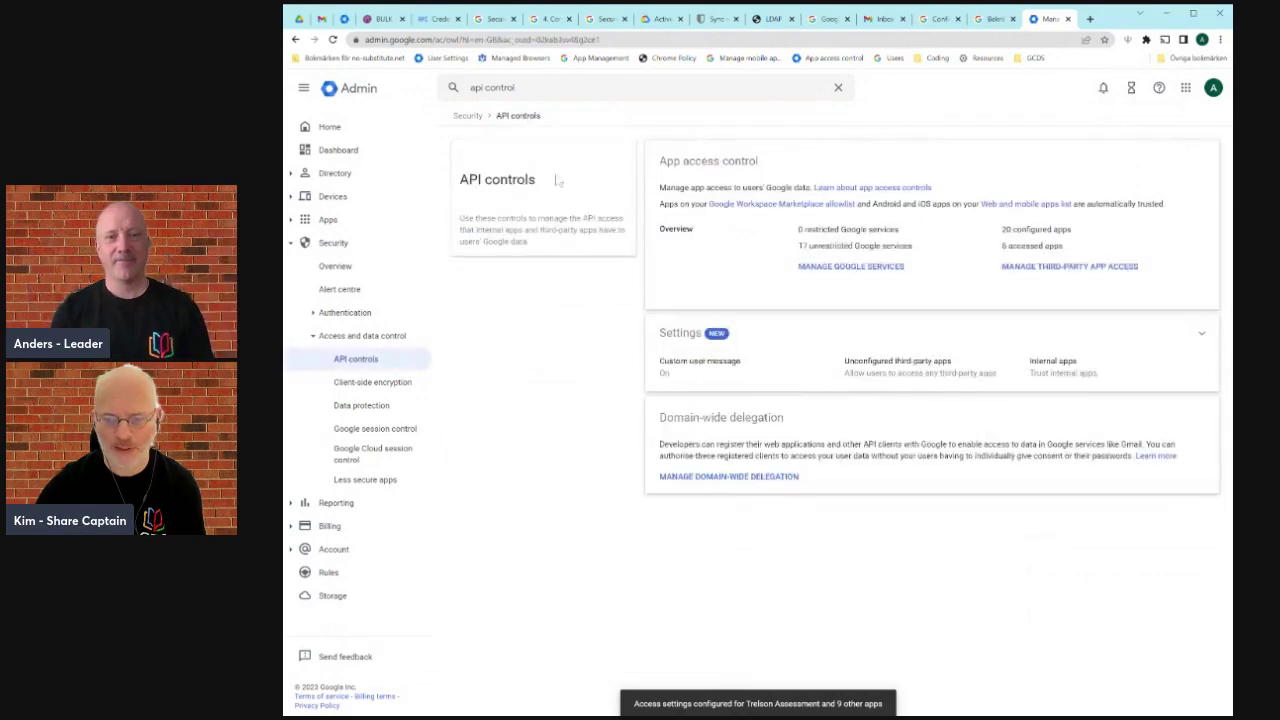
{"action": "left_click", "coordinate": [1049, 268]}
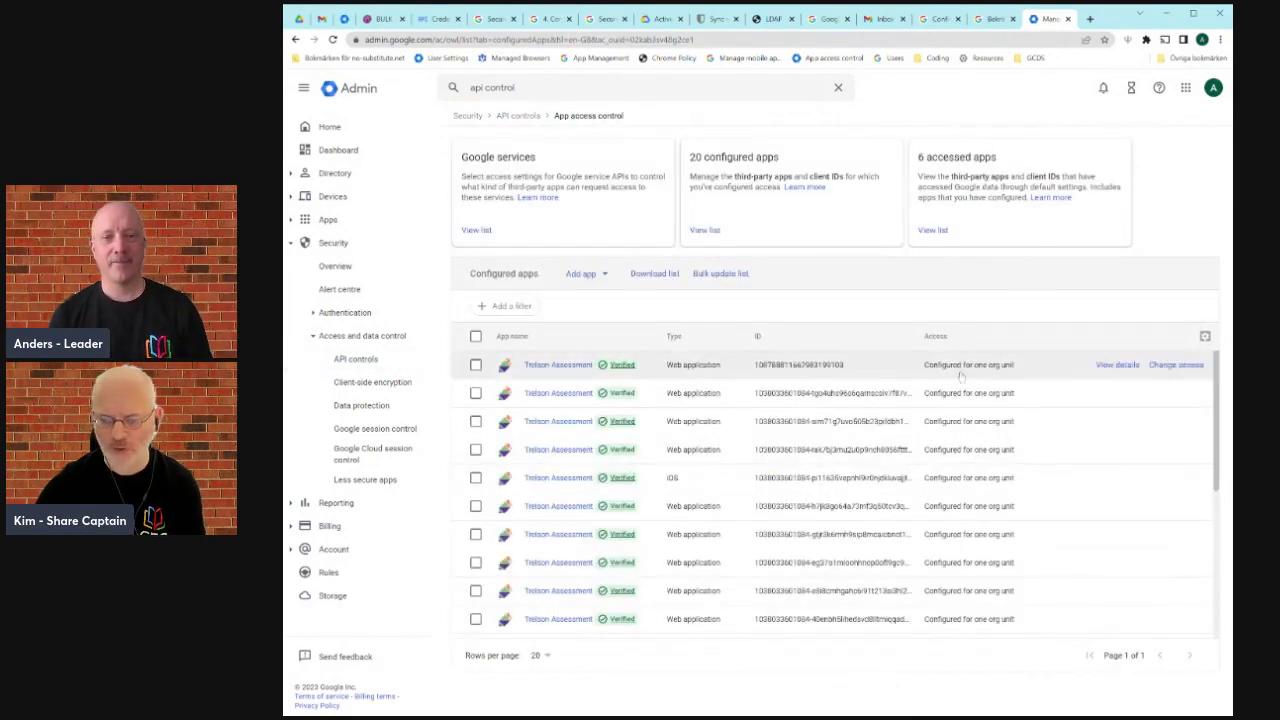
{"action": "left_click", "coordinate": [1117, 365]}
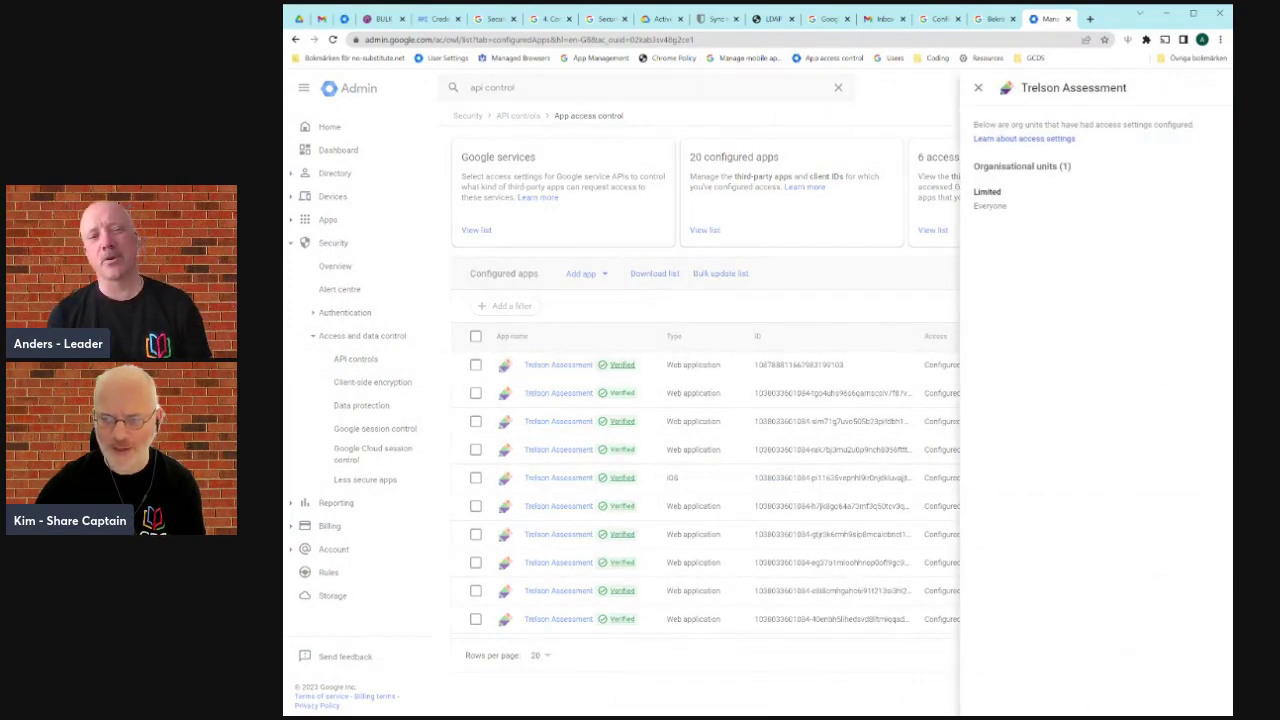
{"action": "left_click", "coordinate": [978, 88]}
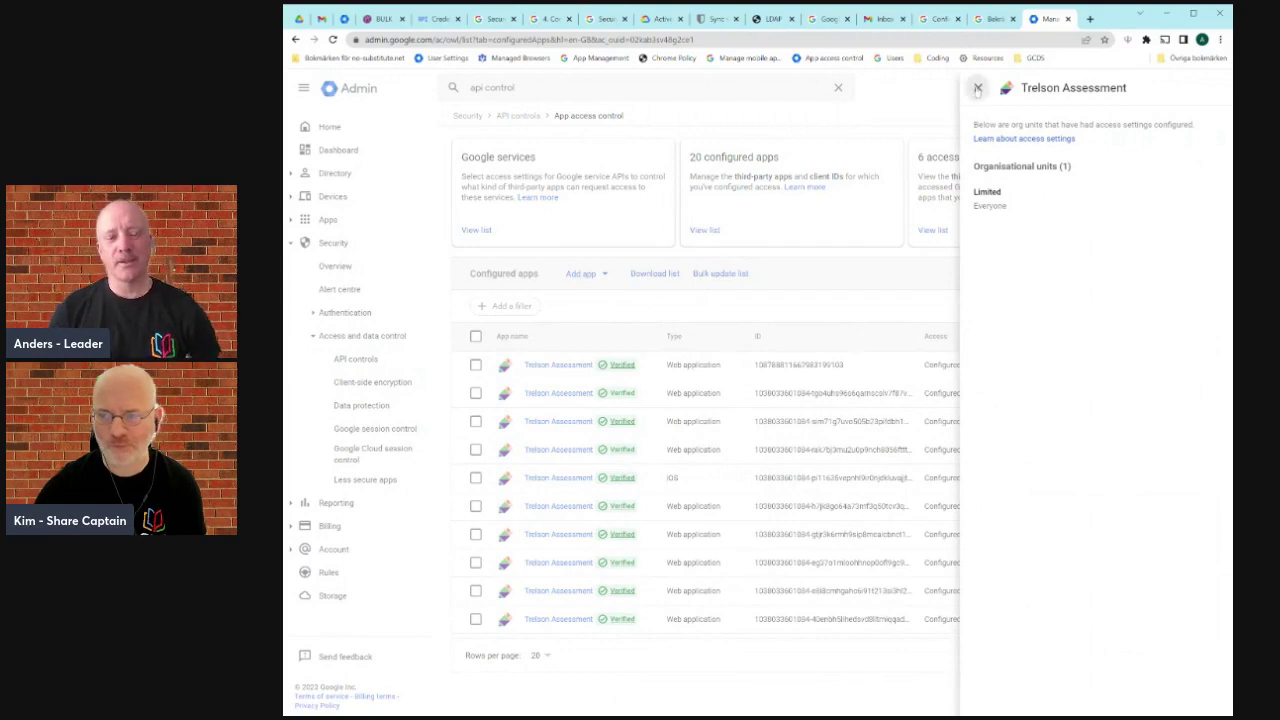
Step: In the API controls settings, disallow users from accessing any unconfigured third-party apps and save the change
{"action": "left_click", "coordinate": [520, 116]}
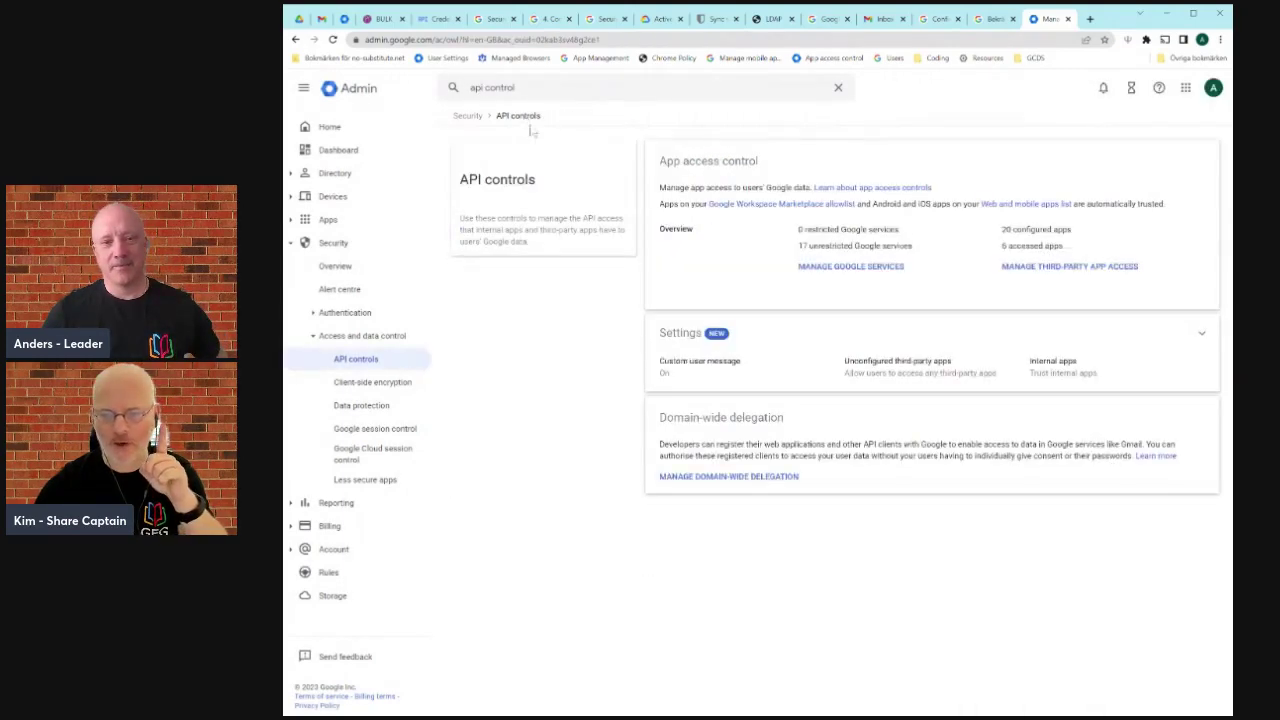
{"action": "left_click", "coordinate": [897, 360]}
{"action": "left_click", "coordinate": [697, 268]}
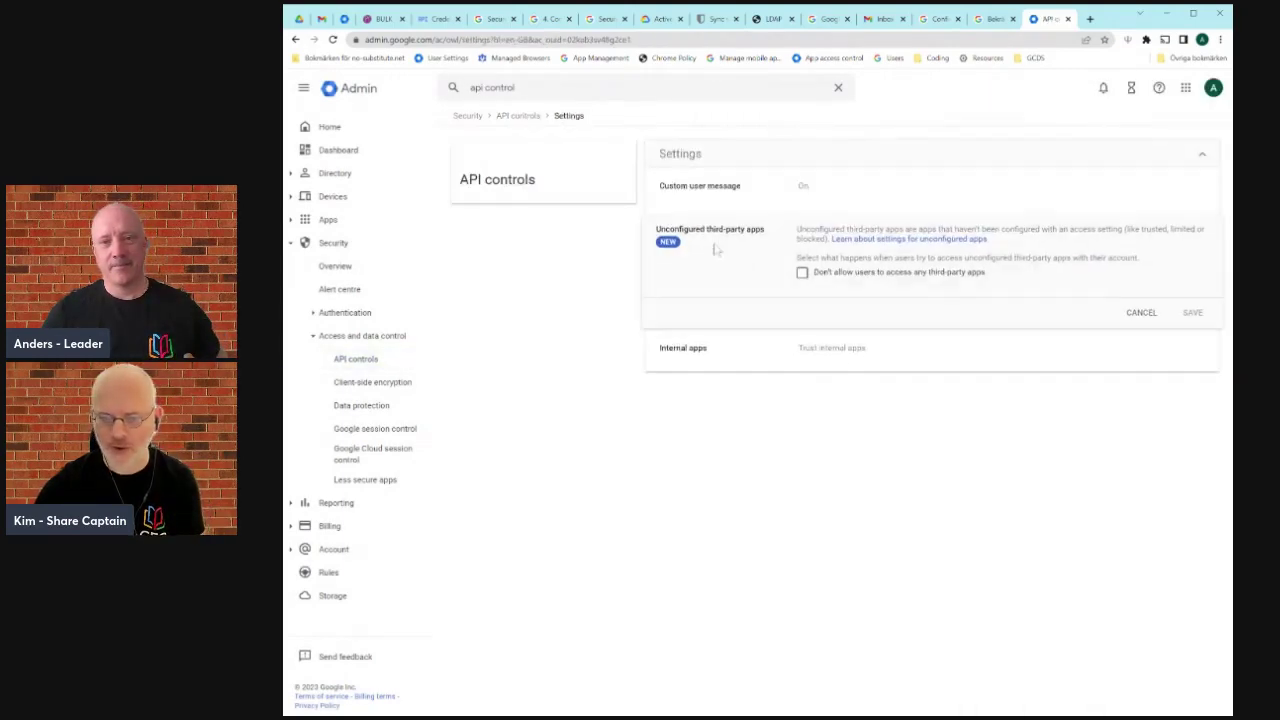
{"action": "left_click", "coordinate": [801, 274]}
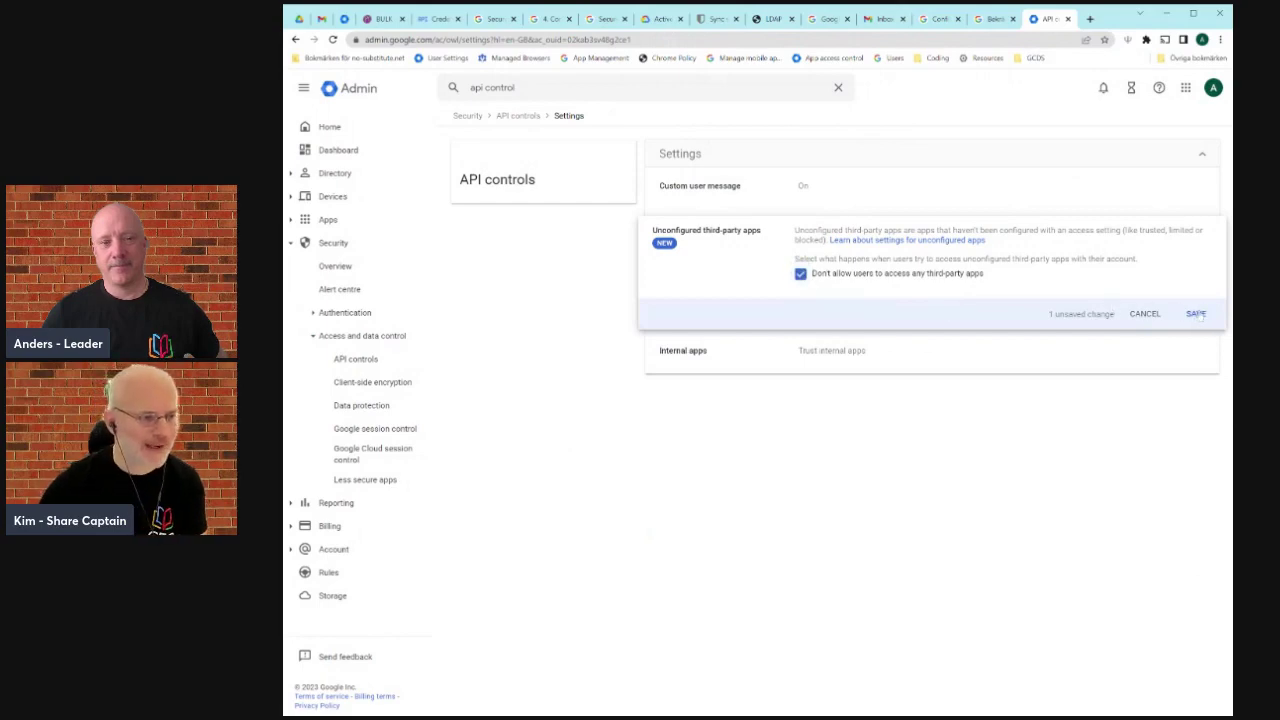
{"action": "left_click", "coordinate": [1197, 315]}
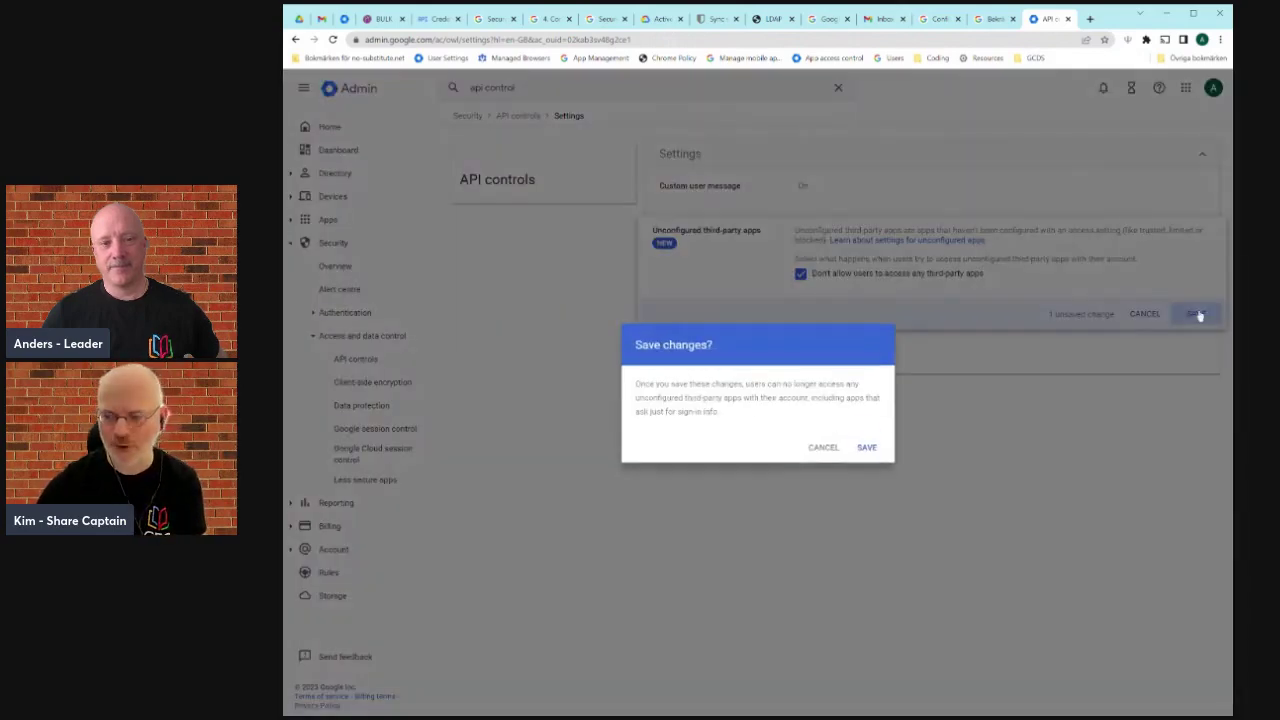
{"action": "left_click", "coordinate": [867, 448]}
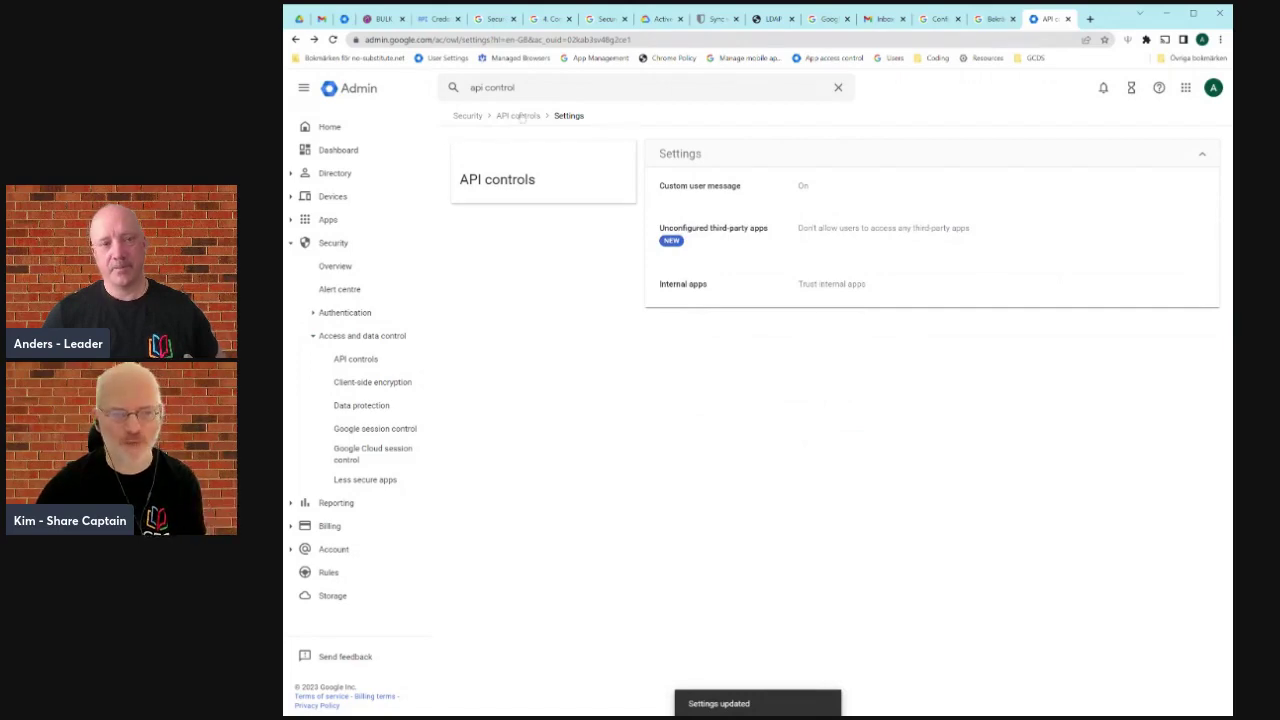
Step: Return to the third-party app list, reload it, and recheck which organisational units the first Trelson Assessment entry is configured for
{"action": "left_click", "coordinate": [518, 116]}
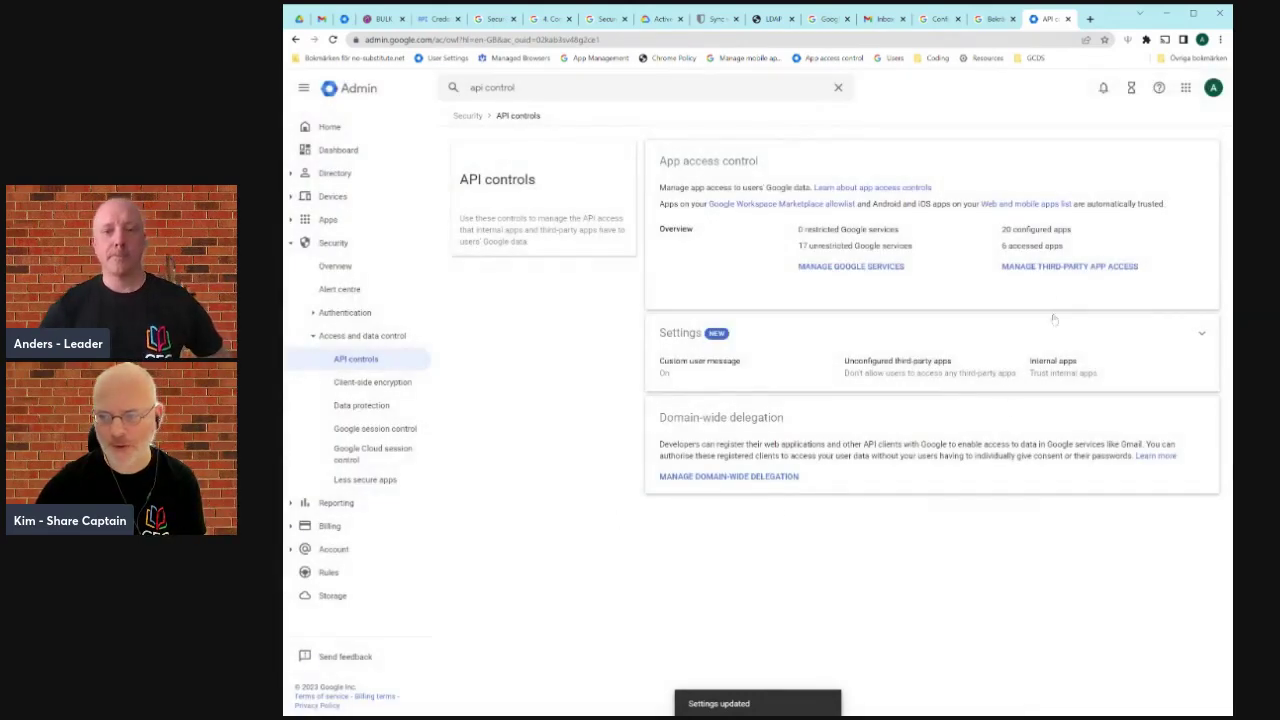
{"action": "left_click", "coordinate": [1066, 268]}
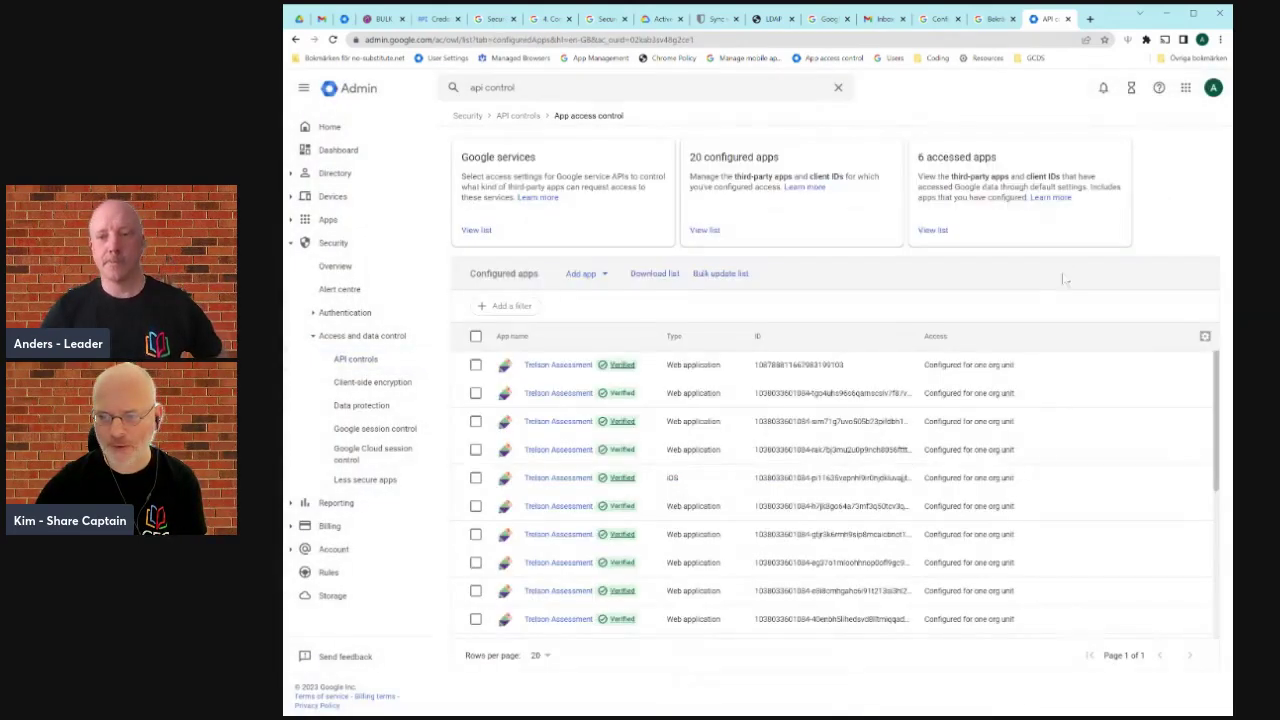
{"action": "left_click", "coordinate": [334, 40]}
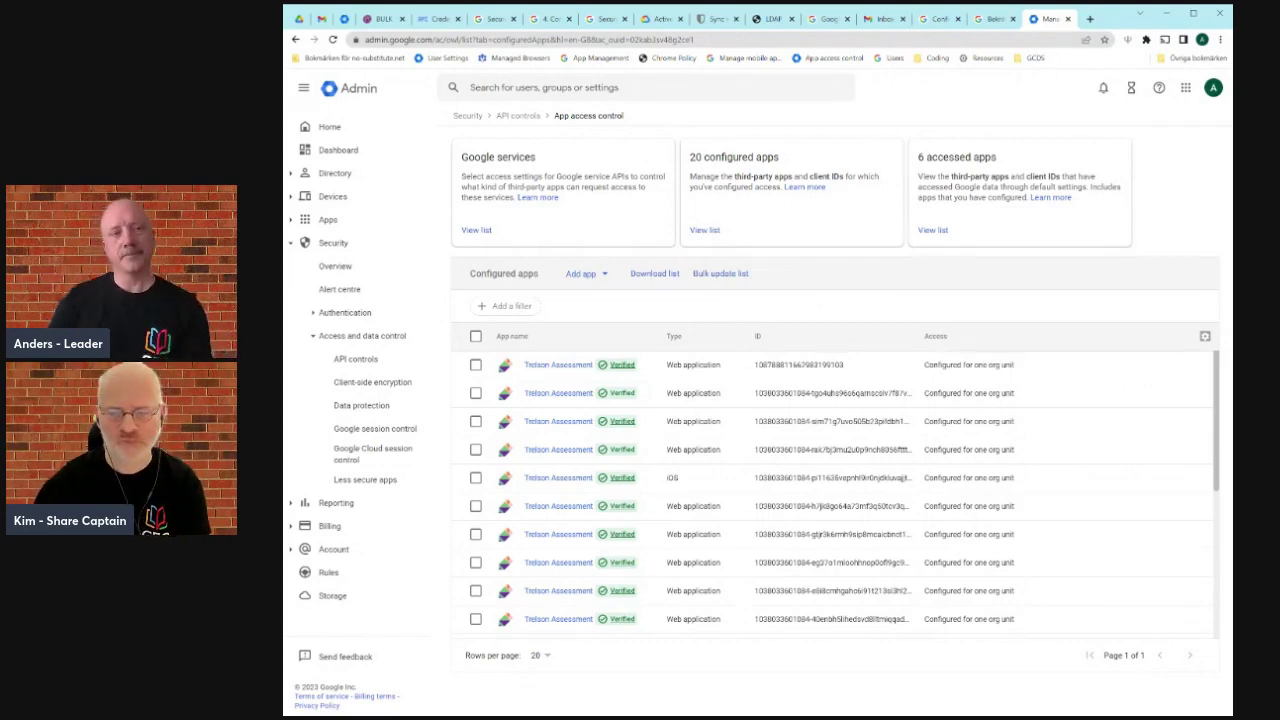
{"action": "left_click", "coordinate": [1117, 367]}
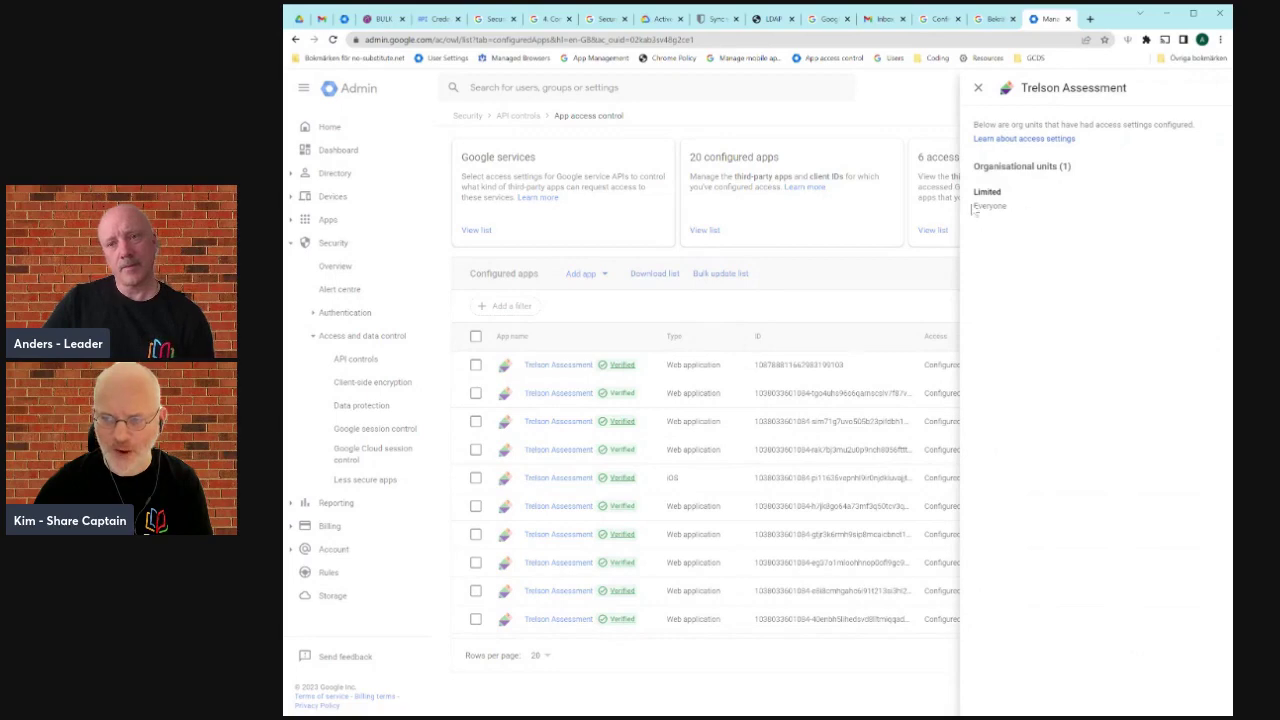
{"action": "left_click", "coordinate": [978, 88]}
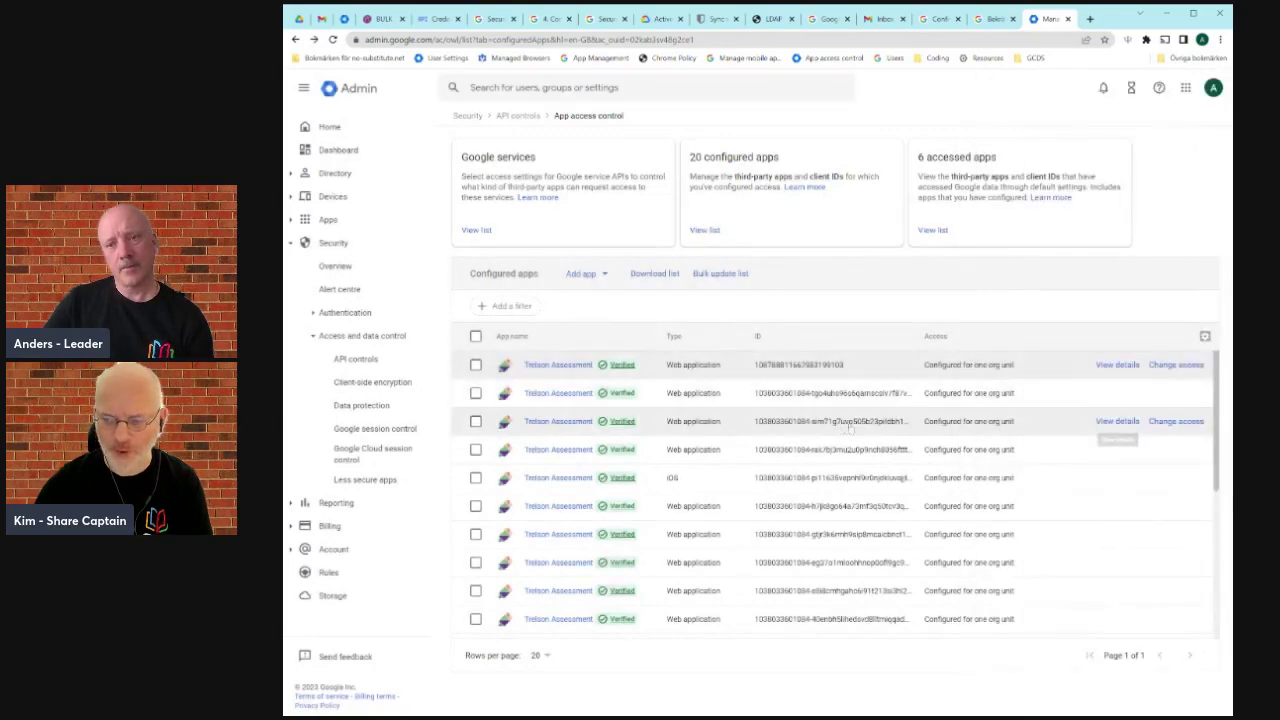
Step: Review the Google data access levels offered for the first Trelson Assessment app with Everyone as scope, and cancel without changing anything
{"action": "left_click", "coordinate": [1175, 365]}
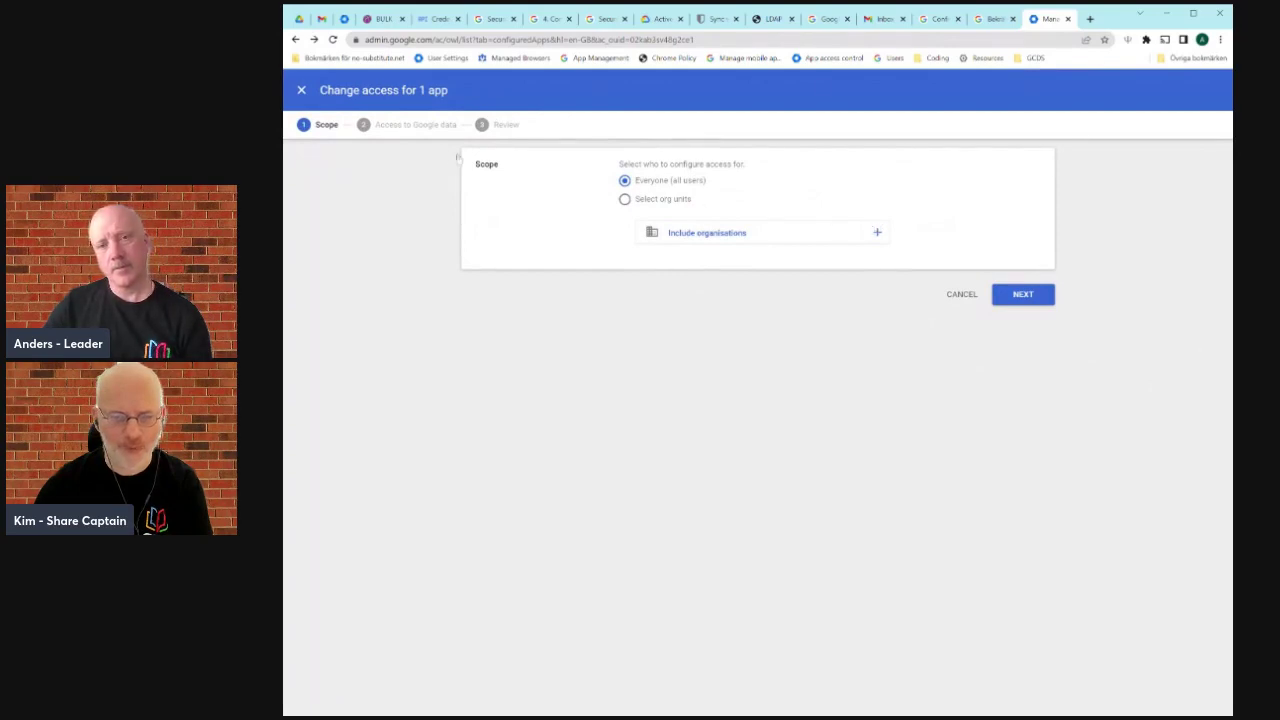
{"action": "left_click", "coordinate": [1023, 295]}
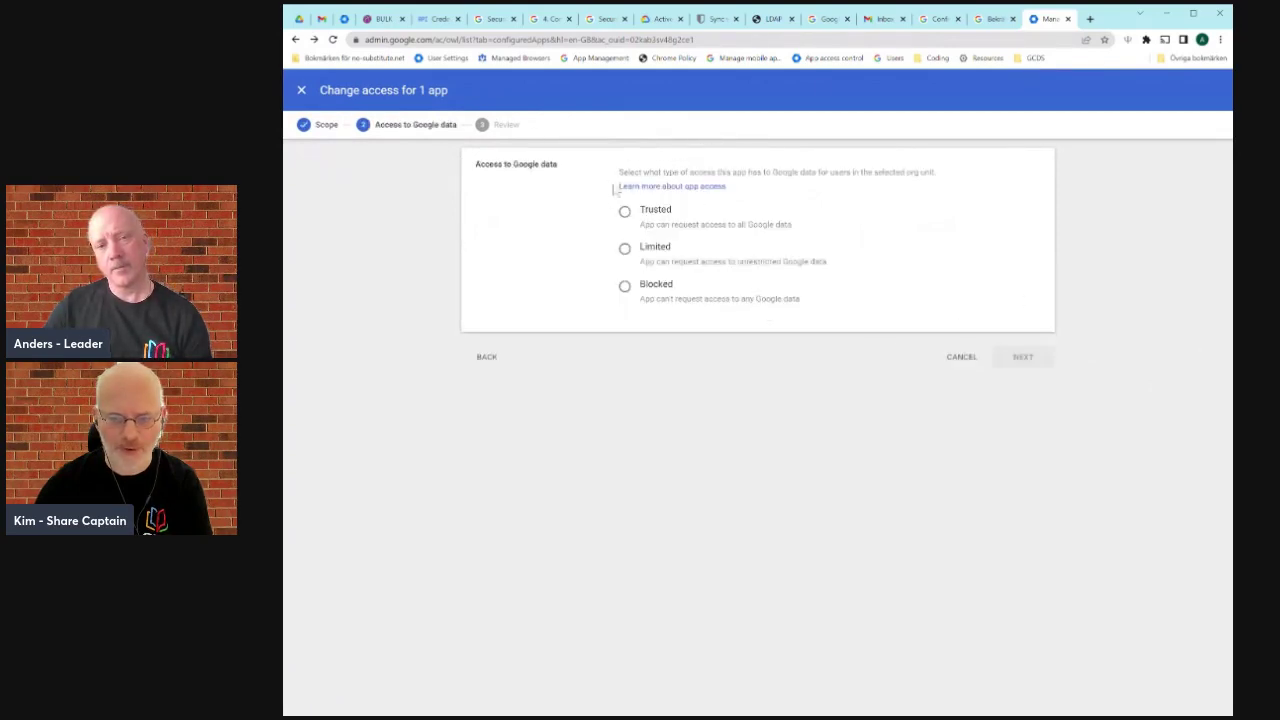
{"action": "left_click", "coordinate": [961, 357]}
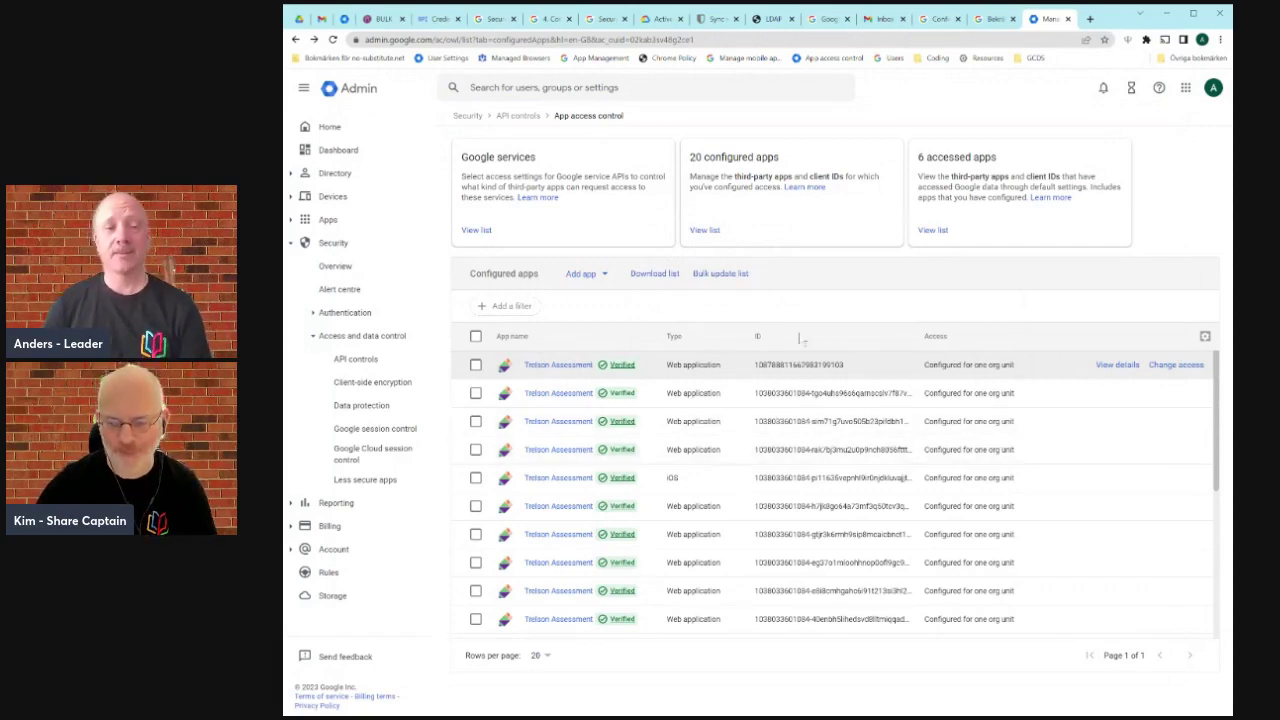
Step: View the first Trelson Assessment web application's app info and requested services, and return to the configured apps list
{"action": "left_click", "coordinate": [511, 305]}
{"action": "left_click", "coordinate": [843, 286]}
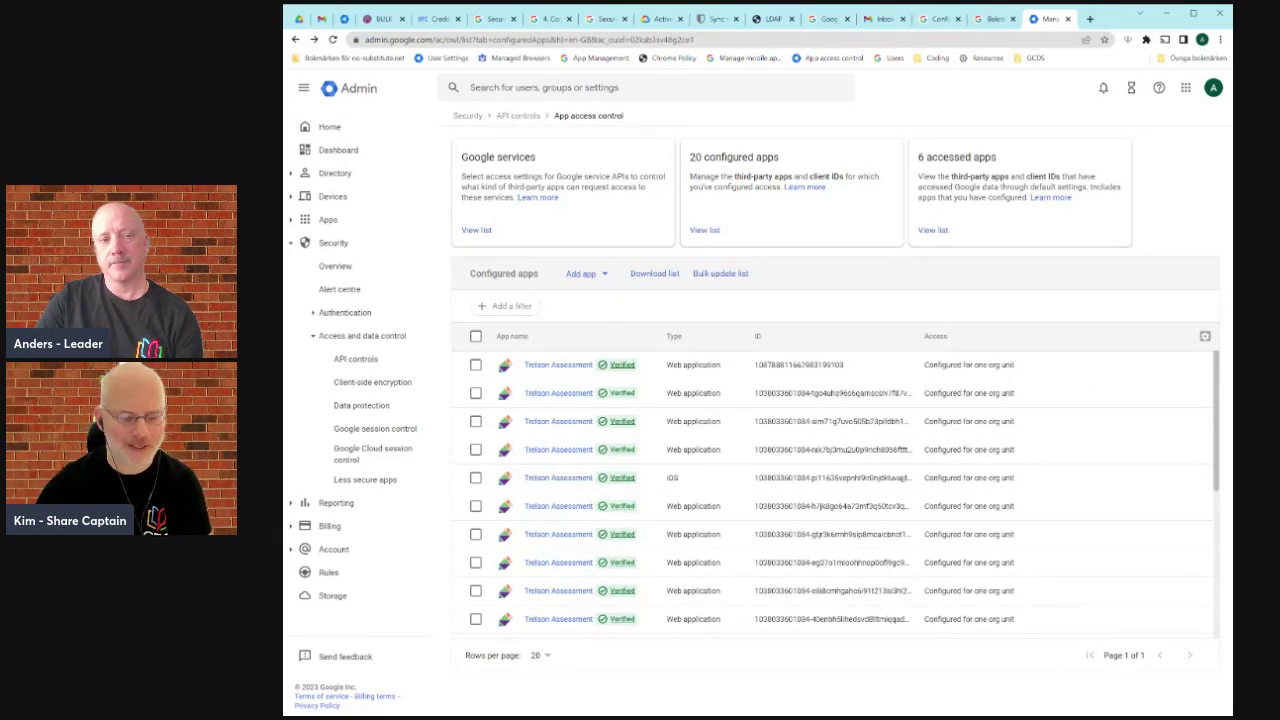
{"action": "left_click", "coordinate": [477, 368]}
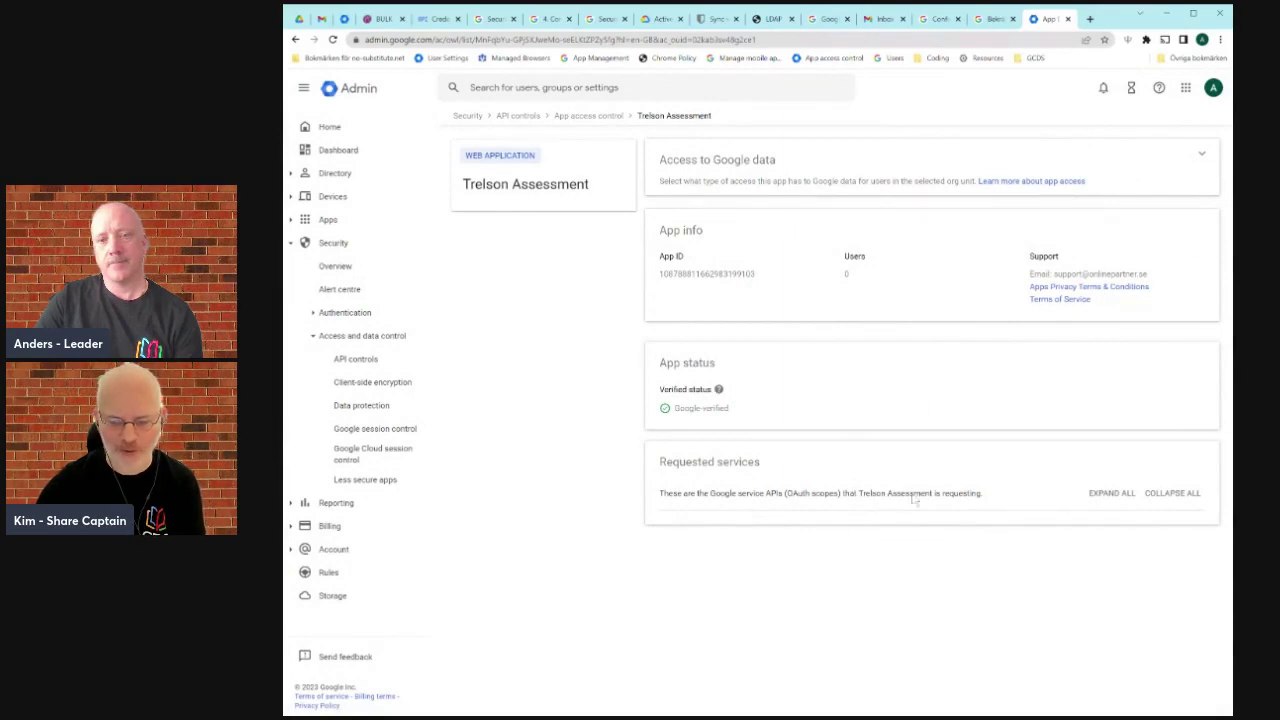
{"action": "left_click", "coordinate": [582, 116]}
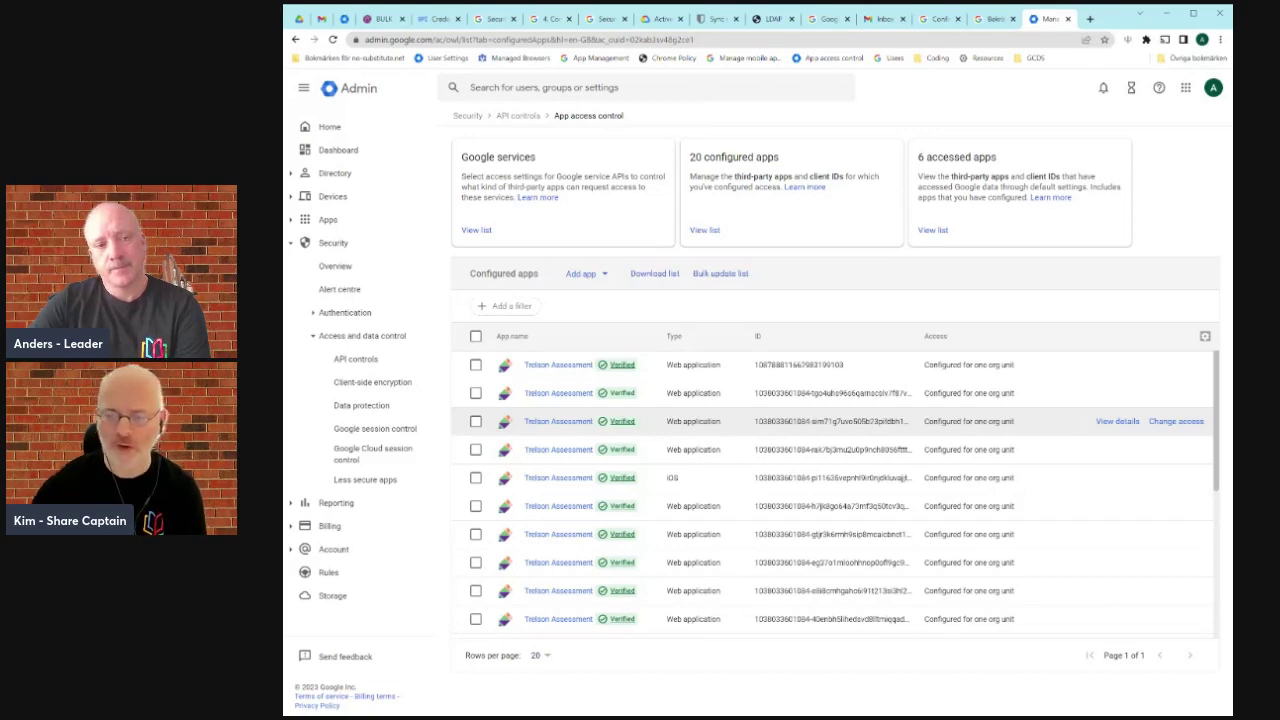
Step: Look at the form for sending feedback to Google and close it without submitting anything
{"action": "left_click", "coordinate": [350, 657]}
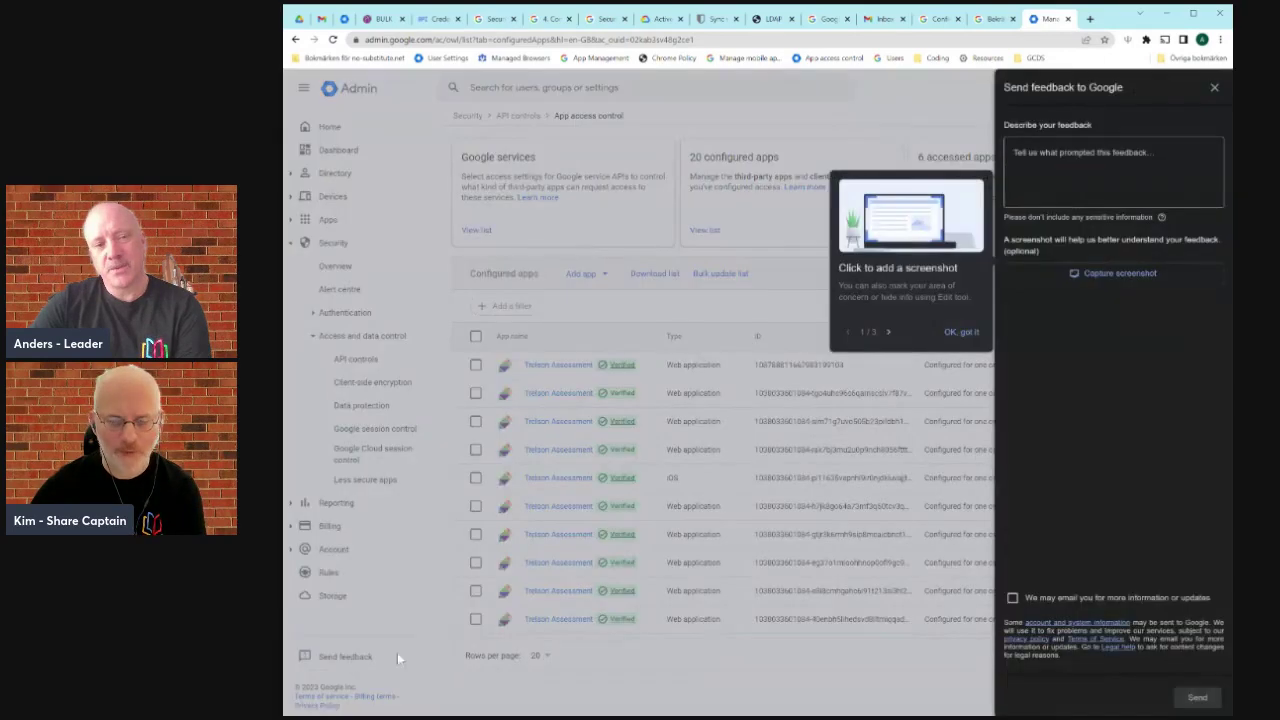
{"action": "left_click", "coordinate": [1215, 90]}
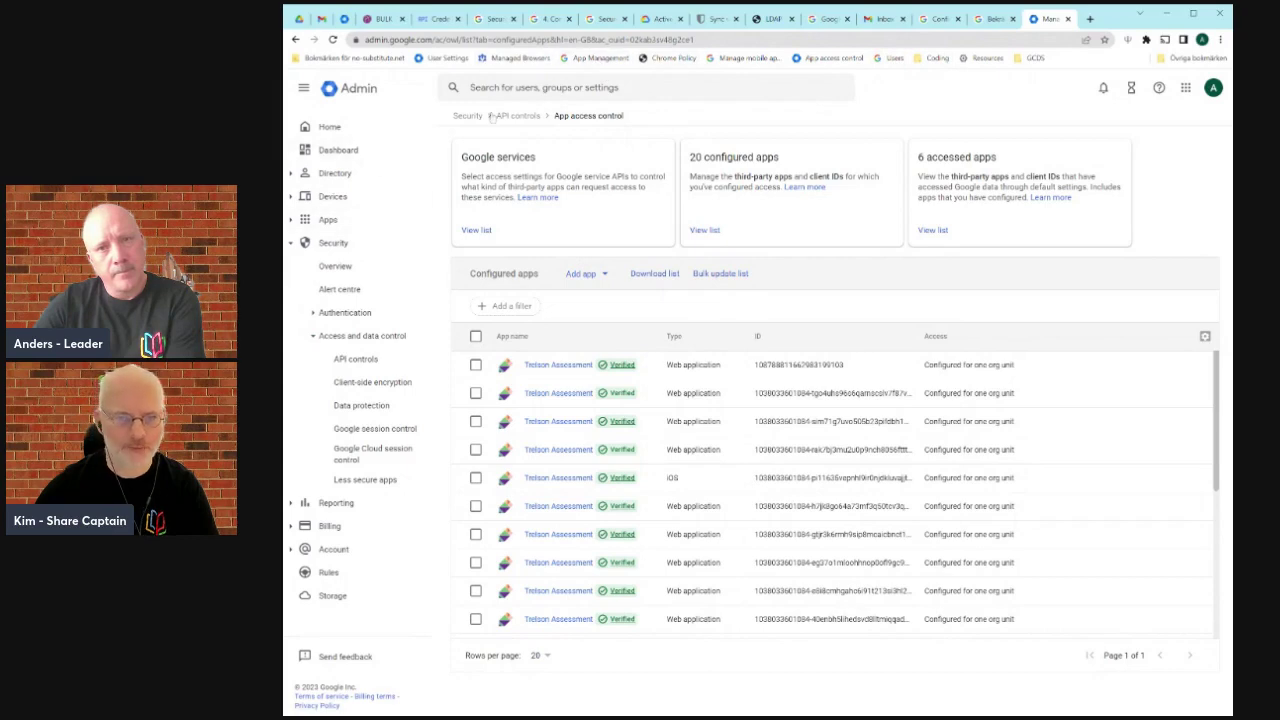
Step: Open the bookmarked App Management page in a new tab and verify the admin account by entering the account password
{"action": "middle_click", "coordinate": [604, 59]}
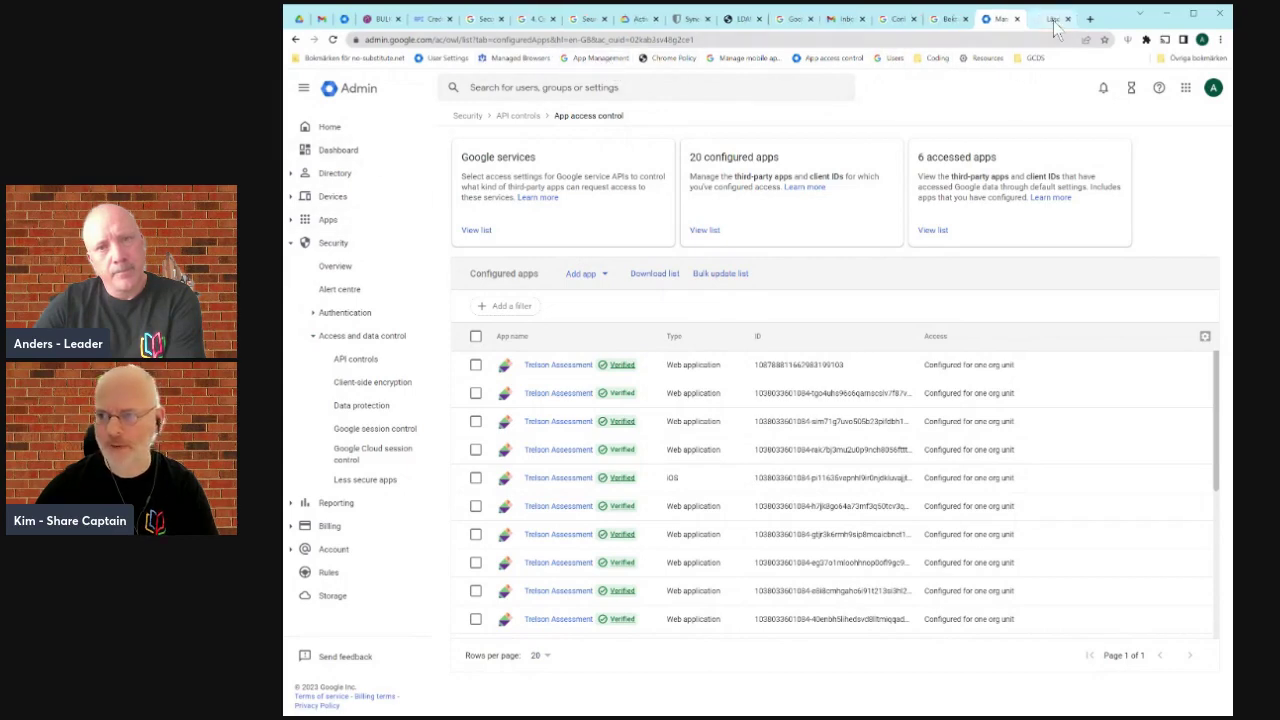
{"action": "left_click", "coordinate": [1058, 19]}
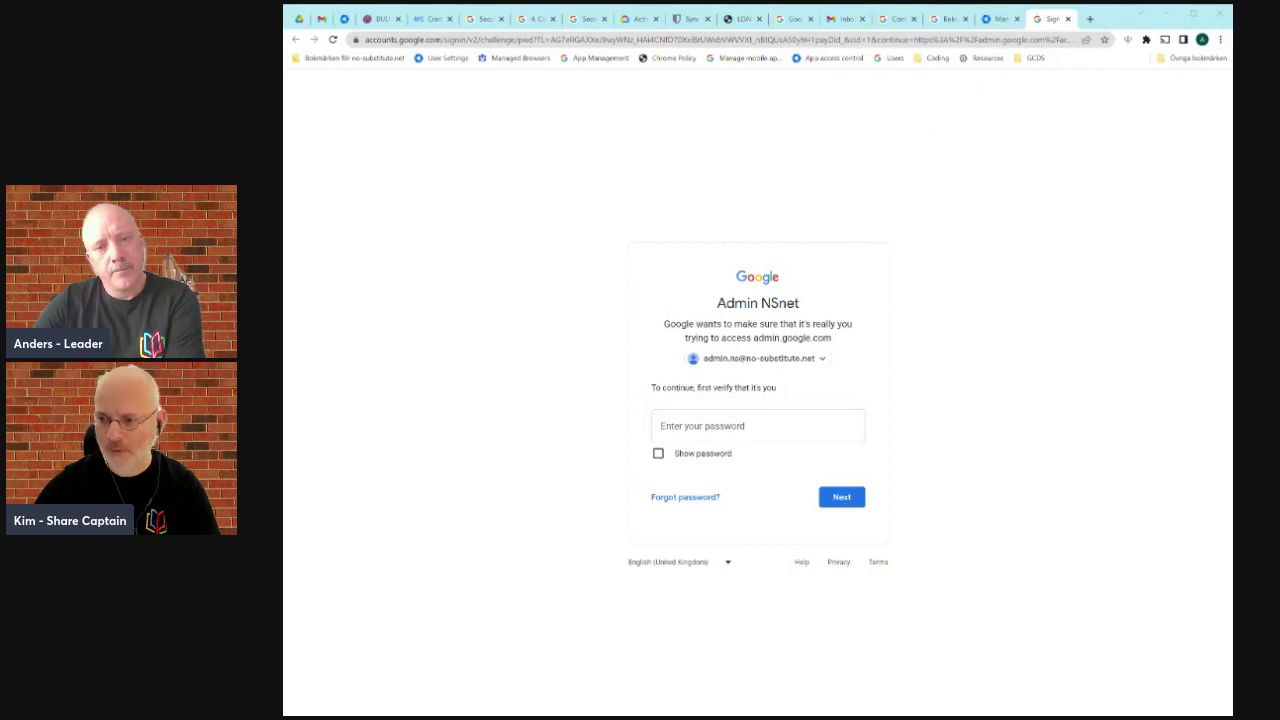
{"action": "left_click", "coordinate": [925, 315]}
{"action": "key", "text": "ctrl+v"}
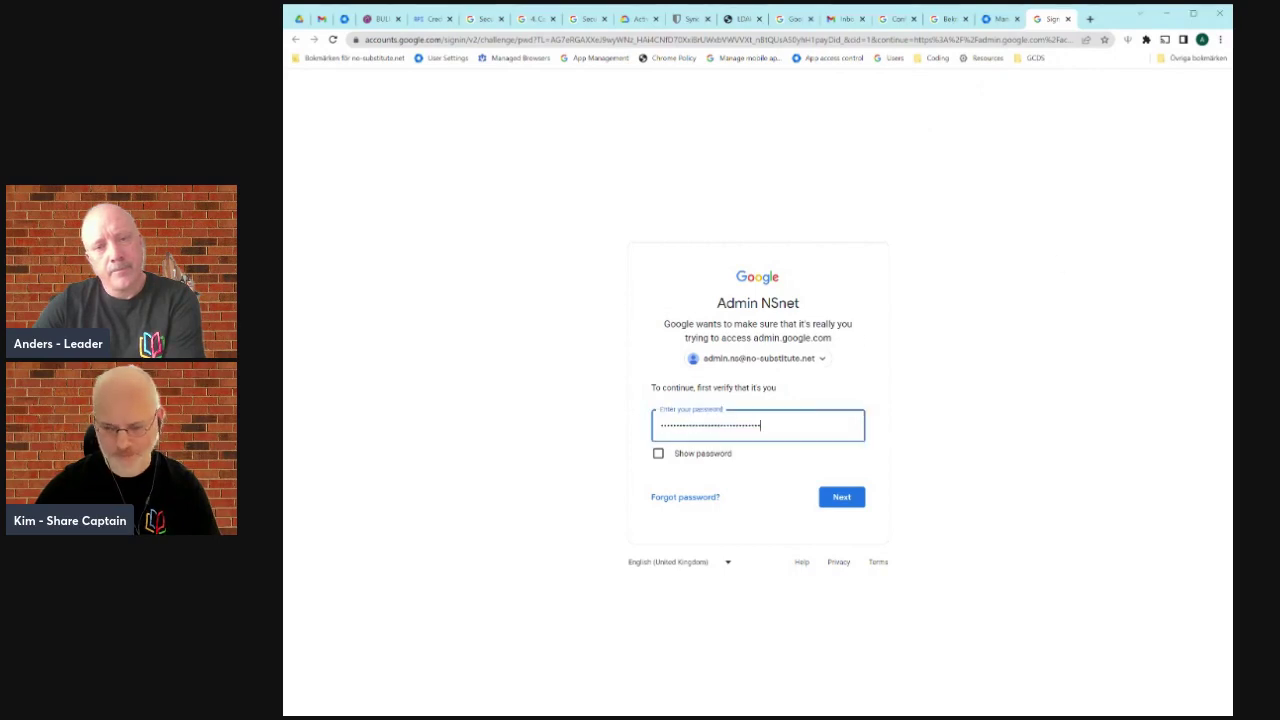
{"action": "left_click", "coordinate": [826, 500]}
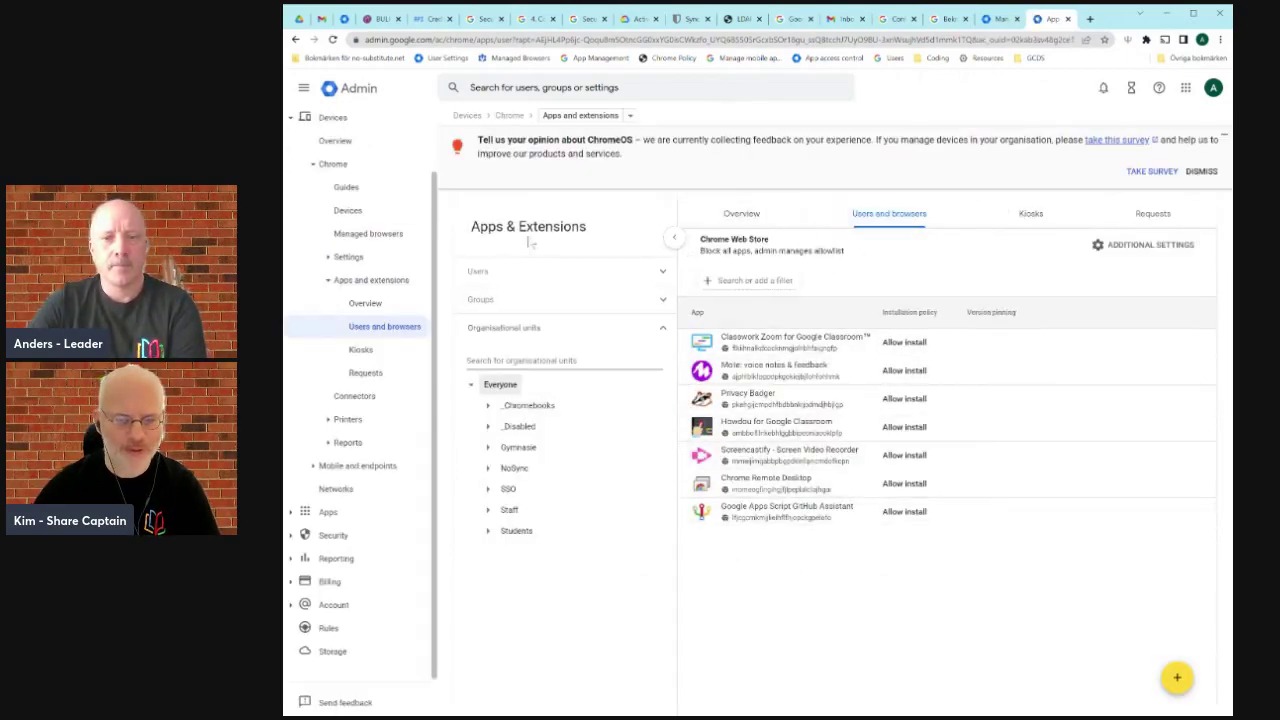
Step: Compare the Chrome Apps & Extensions allowlist for users and browsers with the configured third-party apps list
{"action": "left_click_drag", "start_coordinate": [590, 228], "coordinate": [470, 228]}
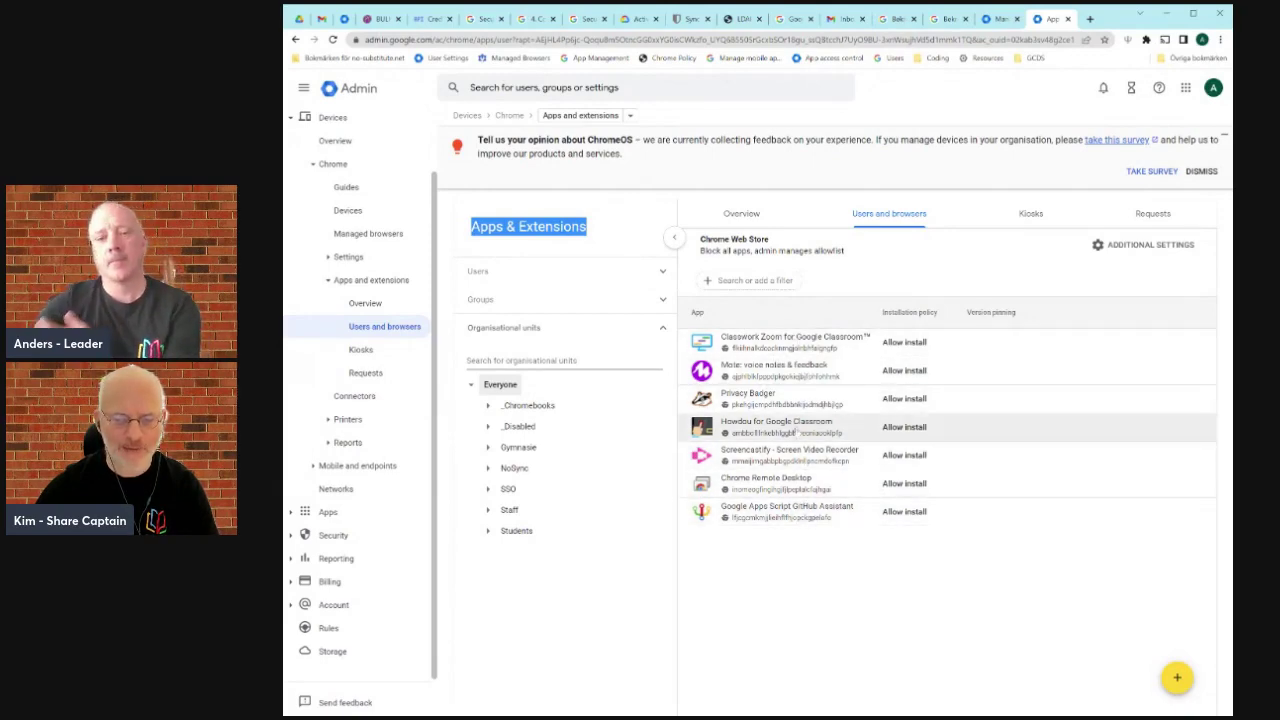
{"action": "left_click", "coordinate": [998, 20]}
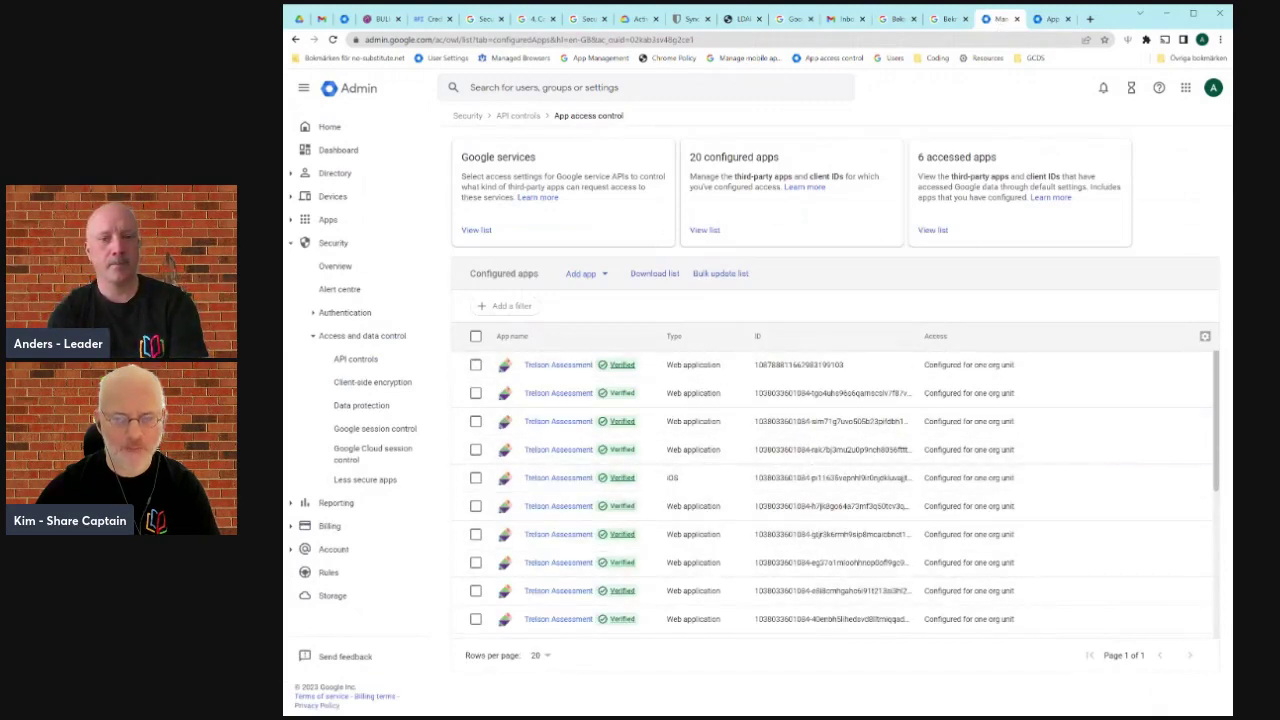
{"action": "left_click", "coordinate": [1050, 20]}
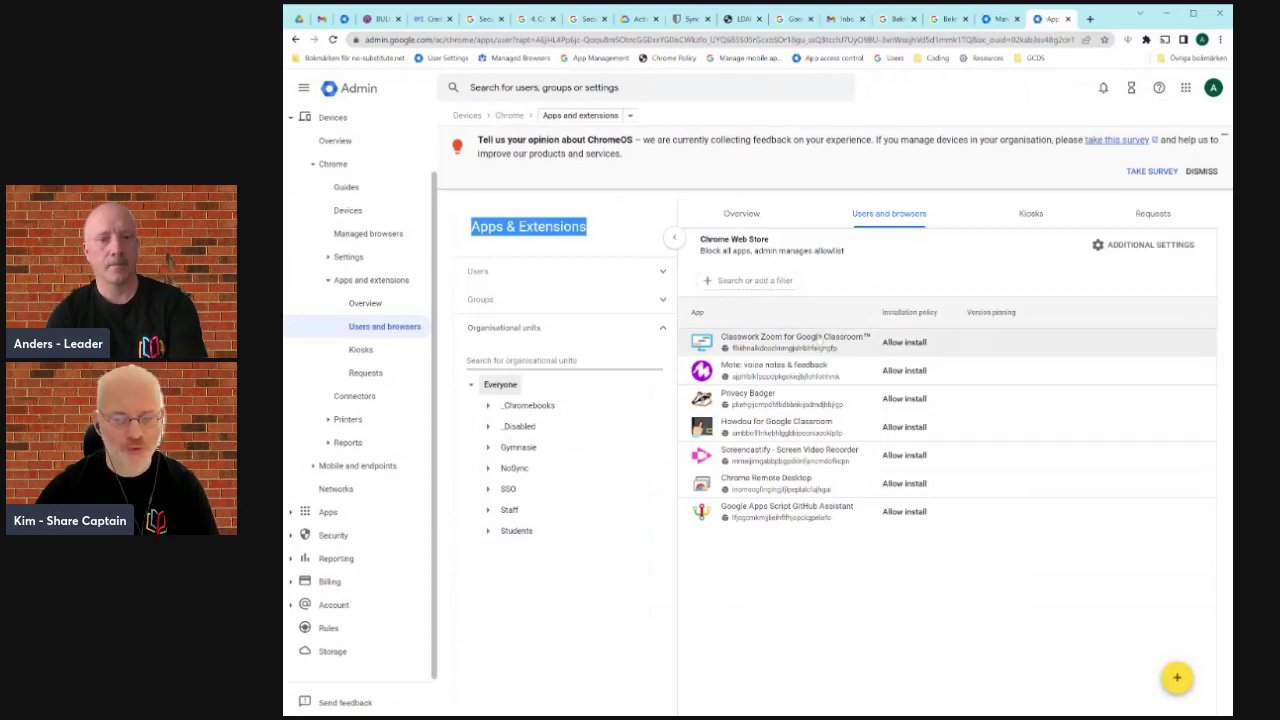
{"action": "left_click", "coordinate": [998, 19]}
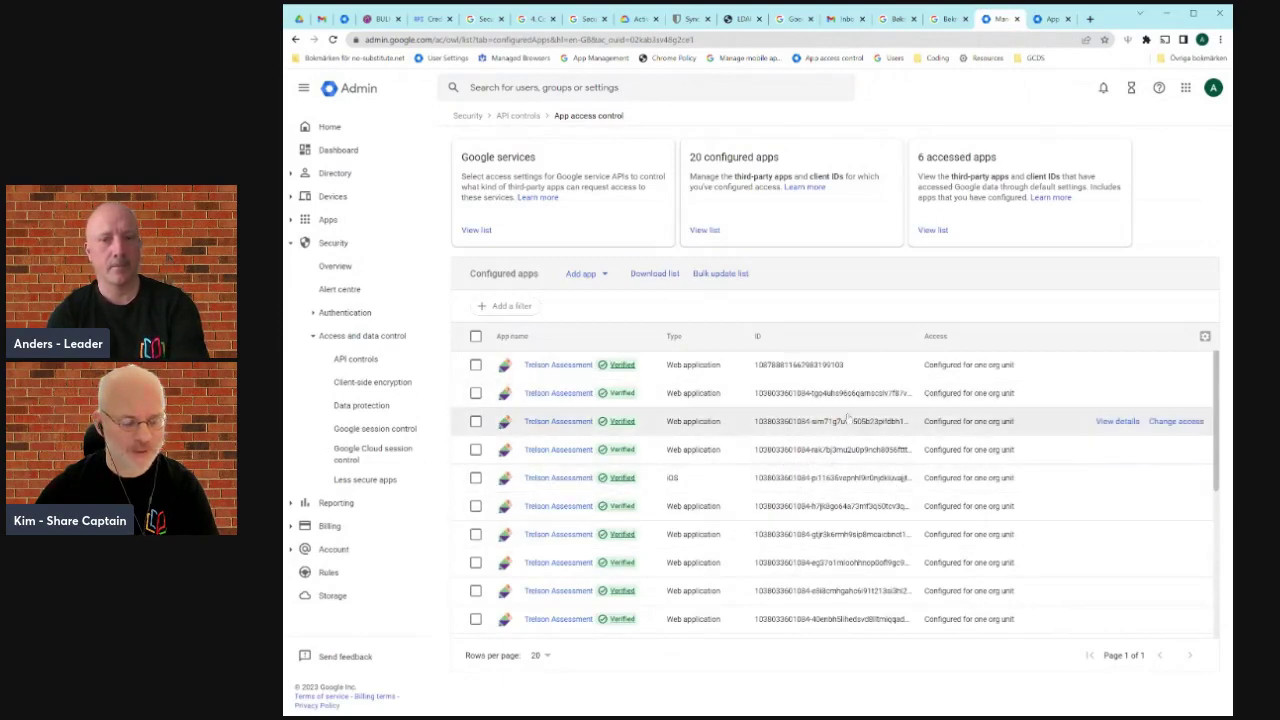
{"action": "scroll", "coordinate": [847, 410], "scroll_direction": "down", "scroll_amount": 2}
{"action": "scroll", "coordinate": [847, 410], "scroll_direction": "down", "scroll_amount": 1}
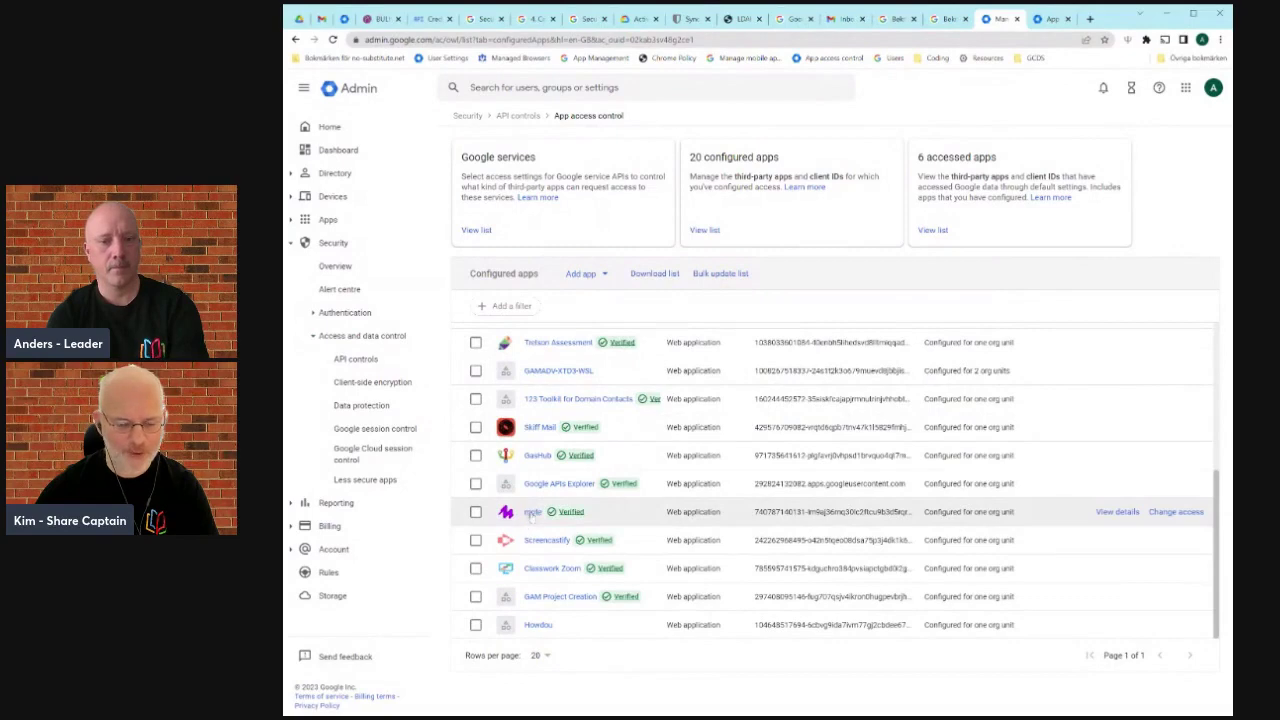
{"action": "left_click", "coordinate": [1050, 20]}
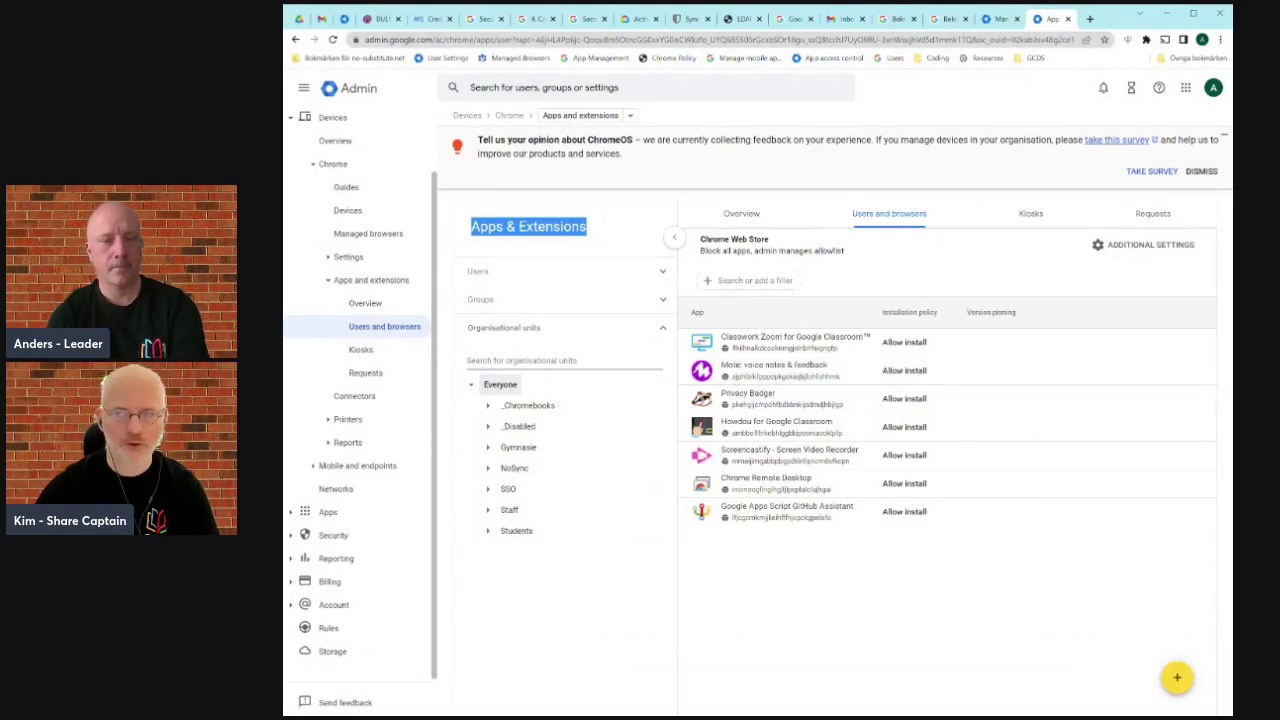
{"action": "left_click", "coordinate": [1000, 22]}
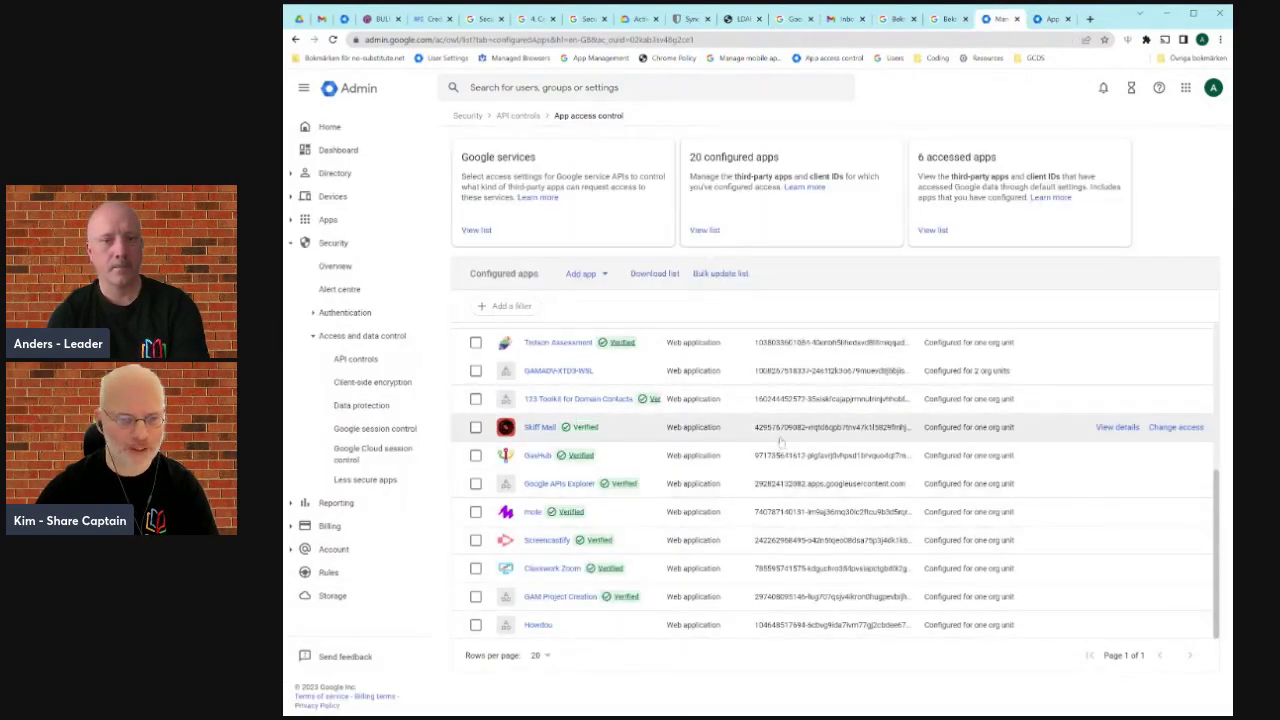
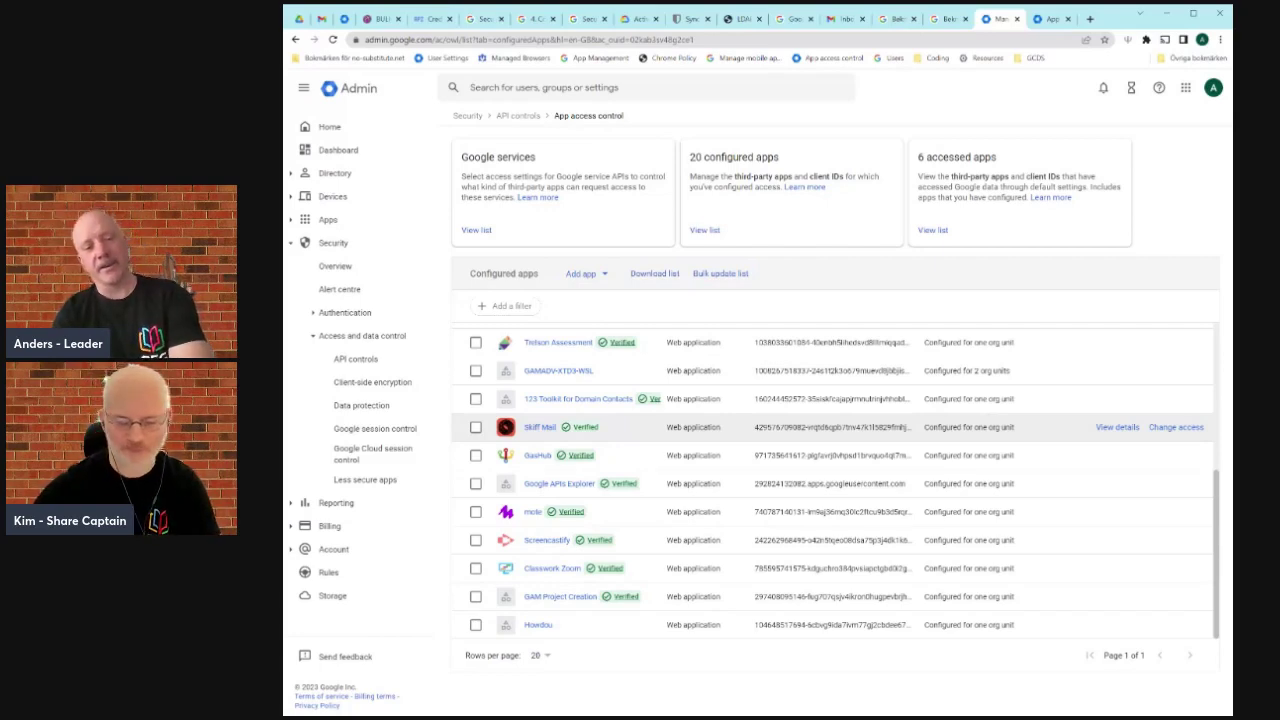
{"action": "left_click", "coordinate": [1052, 19]}
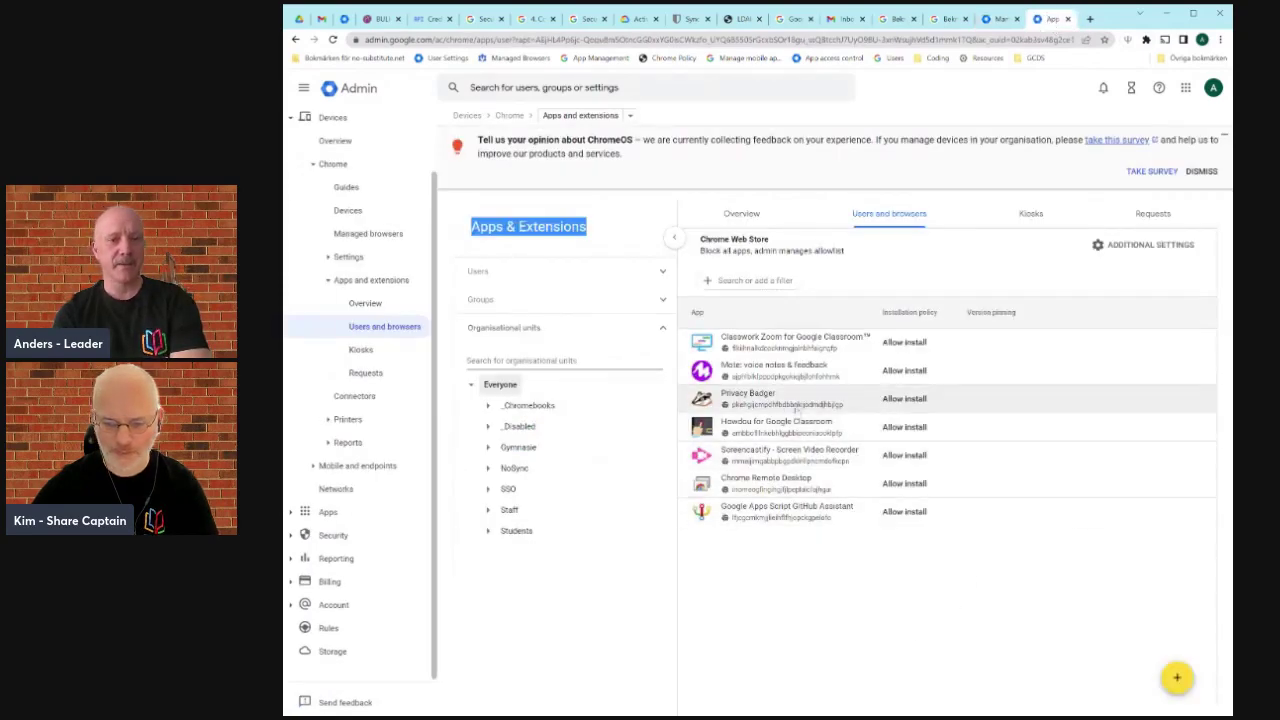
Step: View the Mote: voice notes & feedback extension's settings in the Chrome allowlist, and return to the configured third-party apps list
{"action": "left_click", "coordinate": [766, 370]}
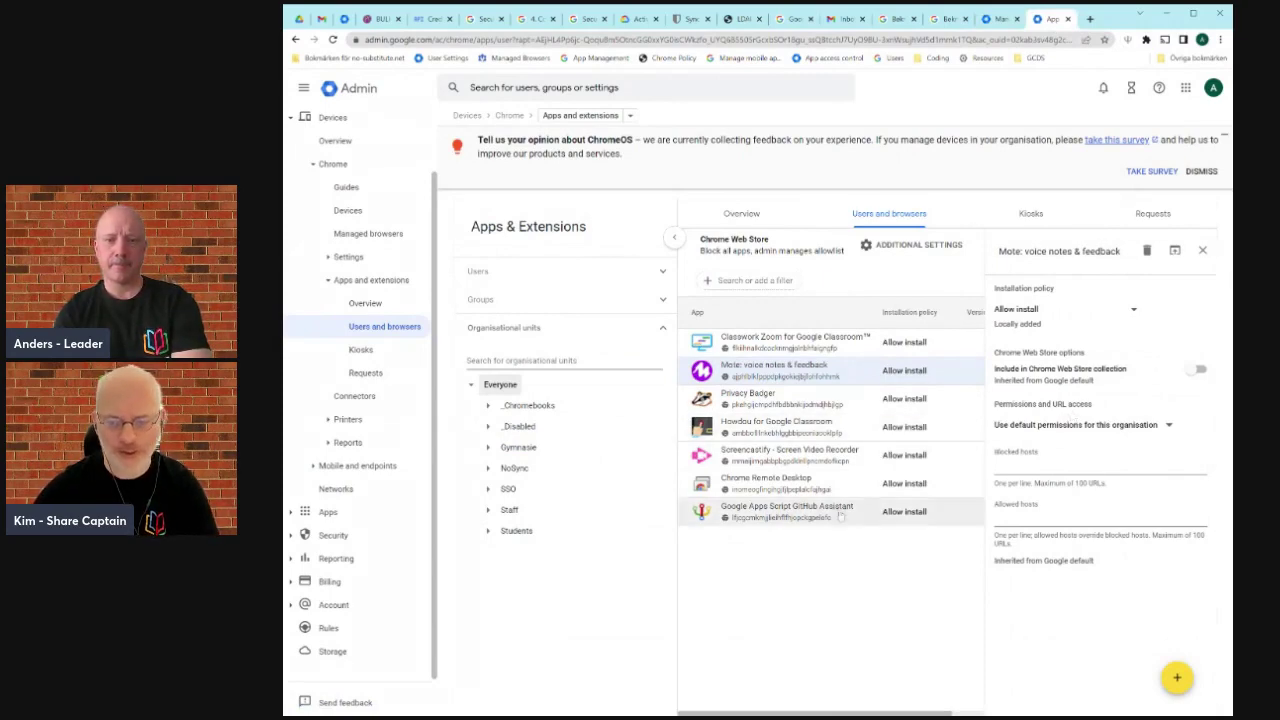
{"action": "left_click", "coordinate": [998, 19]}
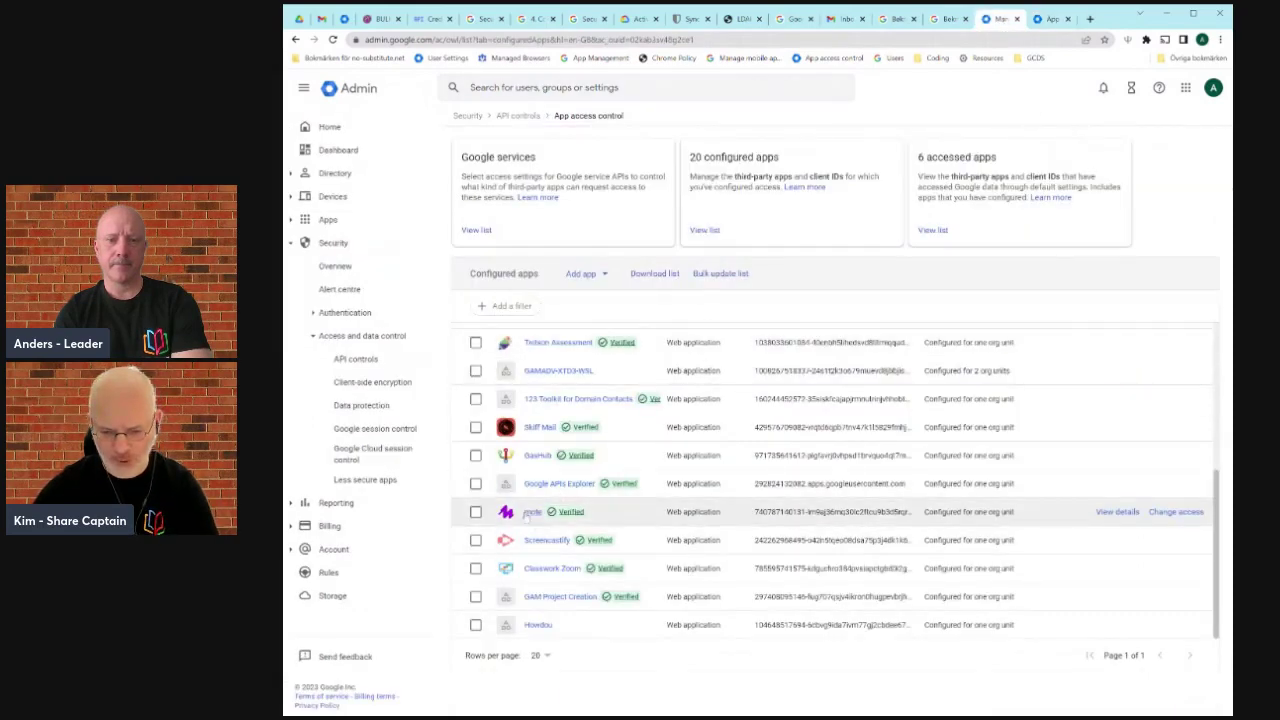
Step: Preview setting mote's access to Google data to Blocked for everyone, and leave the review without applying the change
{"action": "left_click", "coordinate": [1176, 540]}
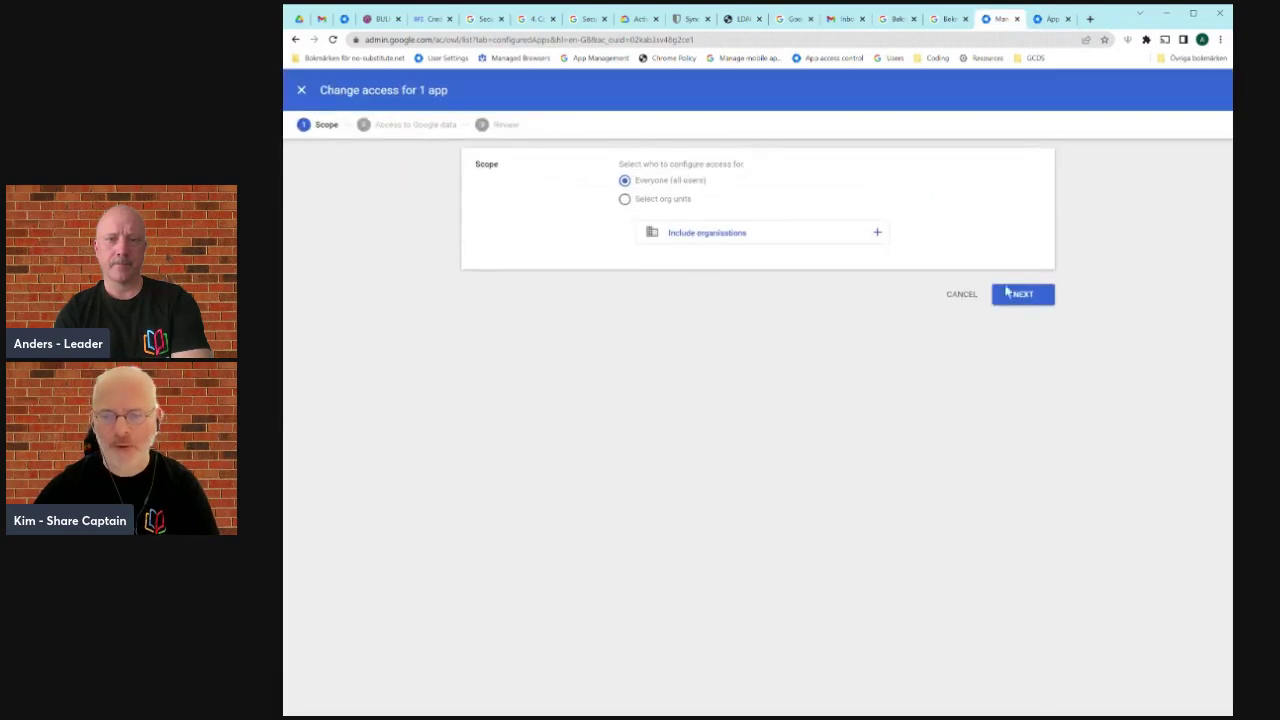
{"action": "left_click", "coordinate": [1022, 294]}
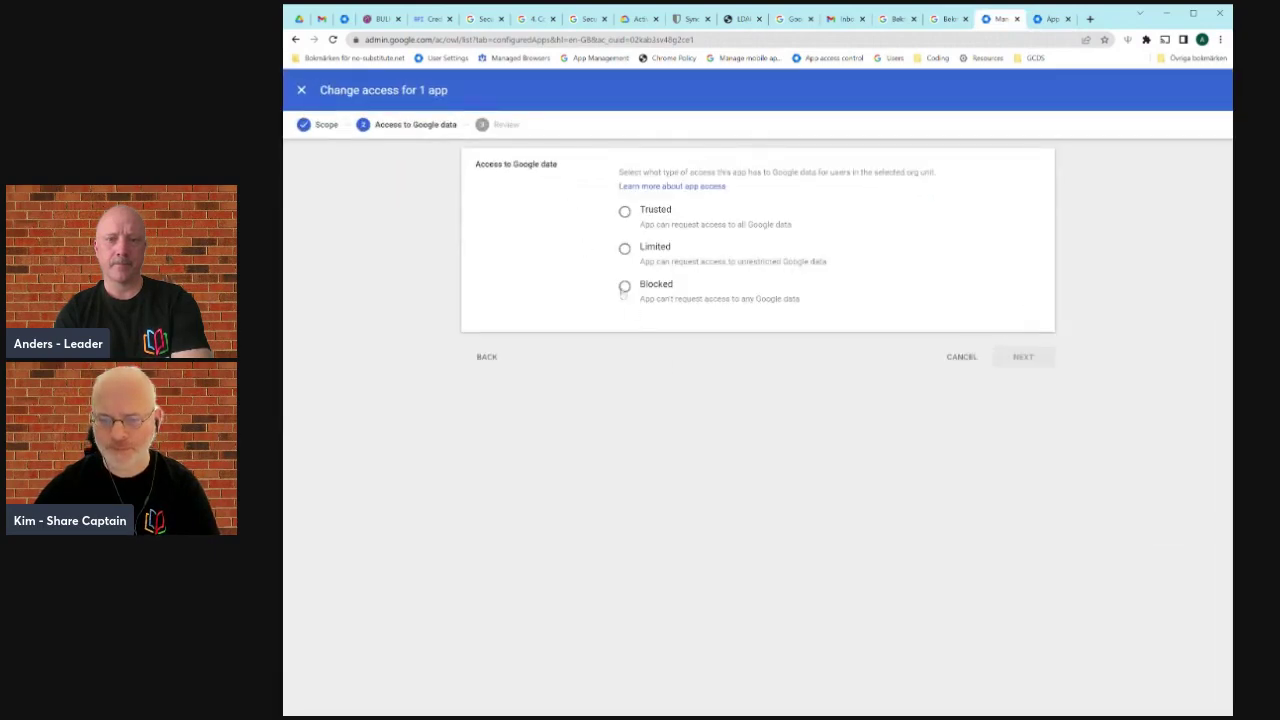
{"action": "left_click", "coordinate": [624, 286]}
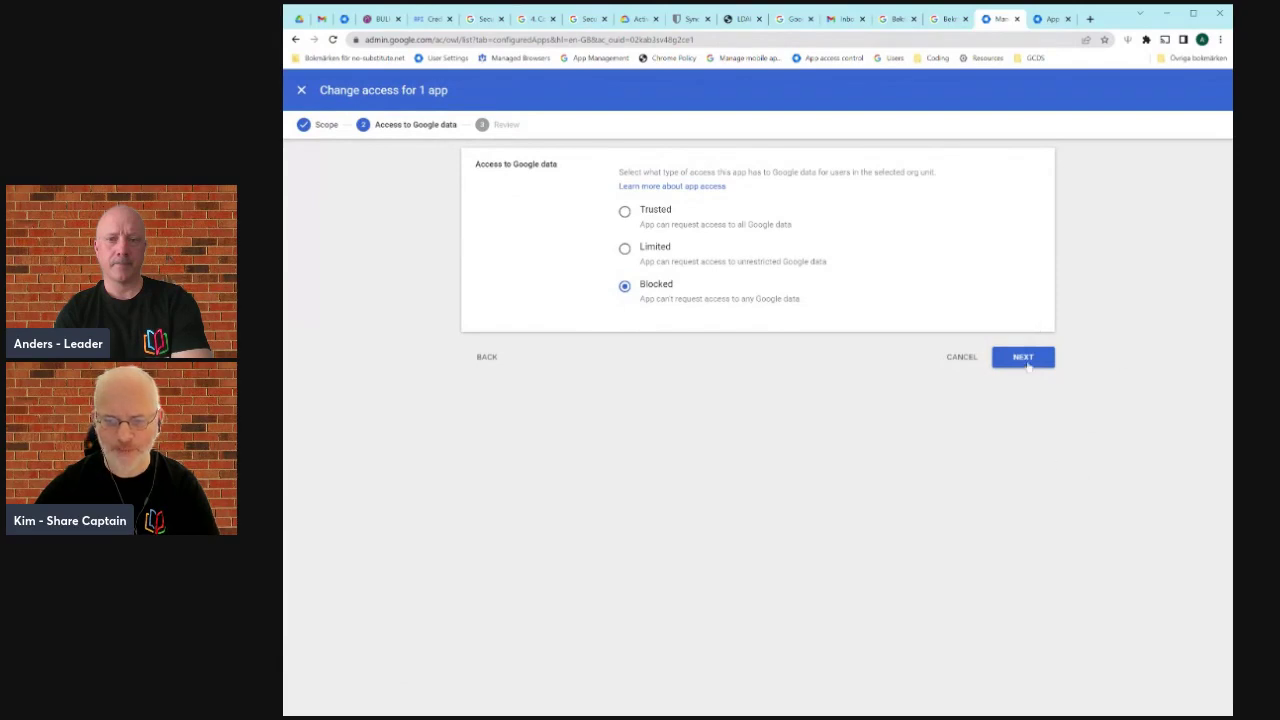
{"action": "left_click", "coordinate": [1025, 364]}
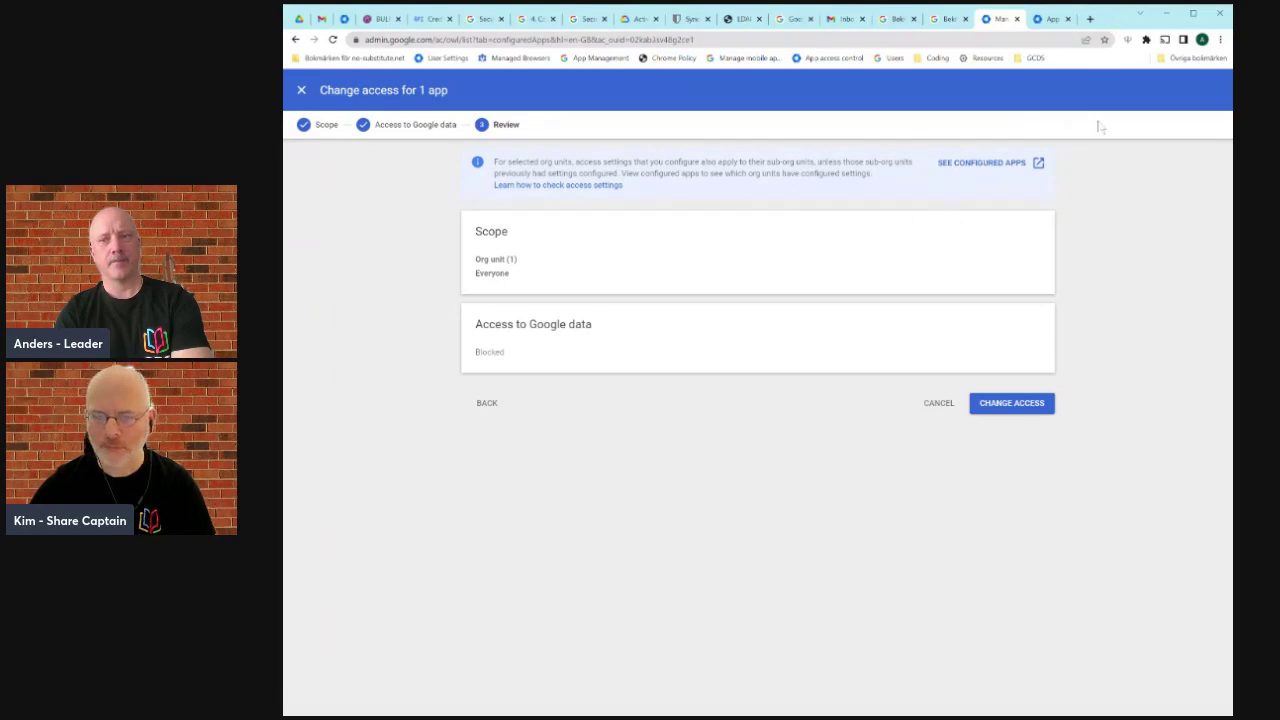
{"action": "left_click", "coordinate": [301, 90]}
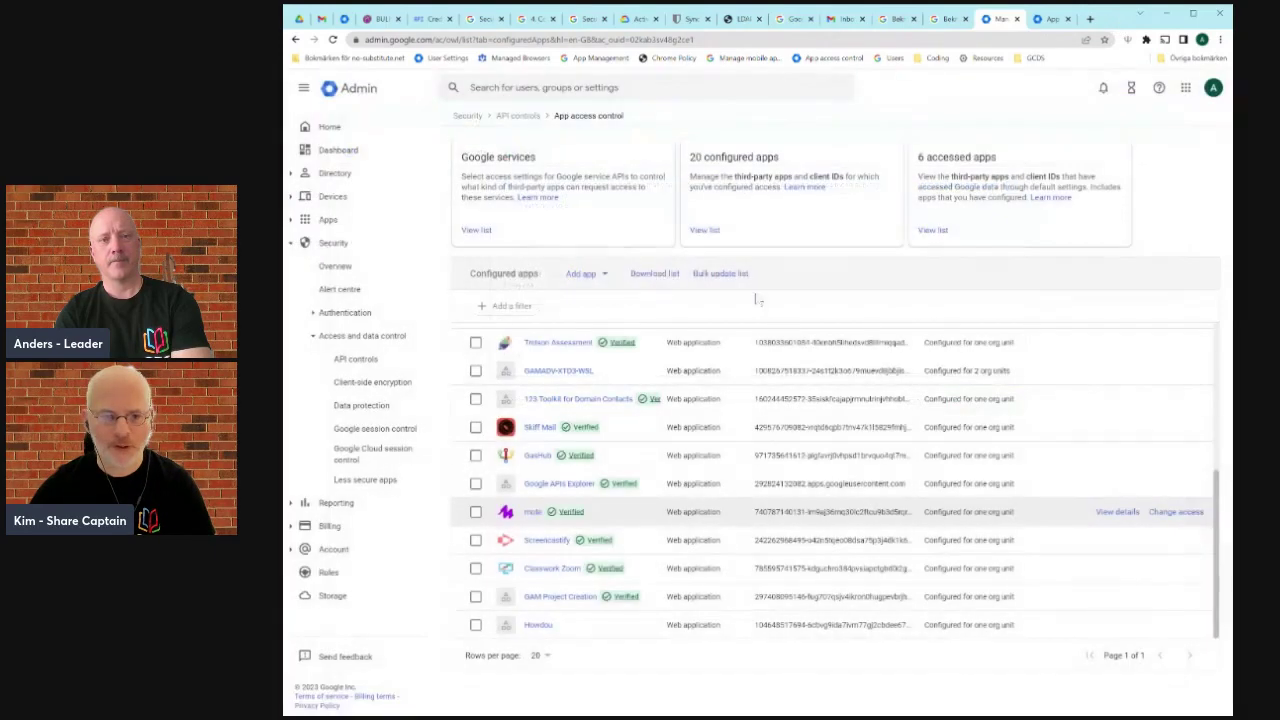
Step: Return to the Chrome Apps & Extensions allowlist and highlight the Mote extension's ID
{"action": "left_click", "coordinate": [1045, 19]}
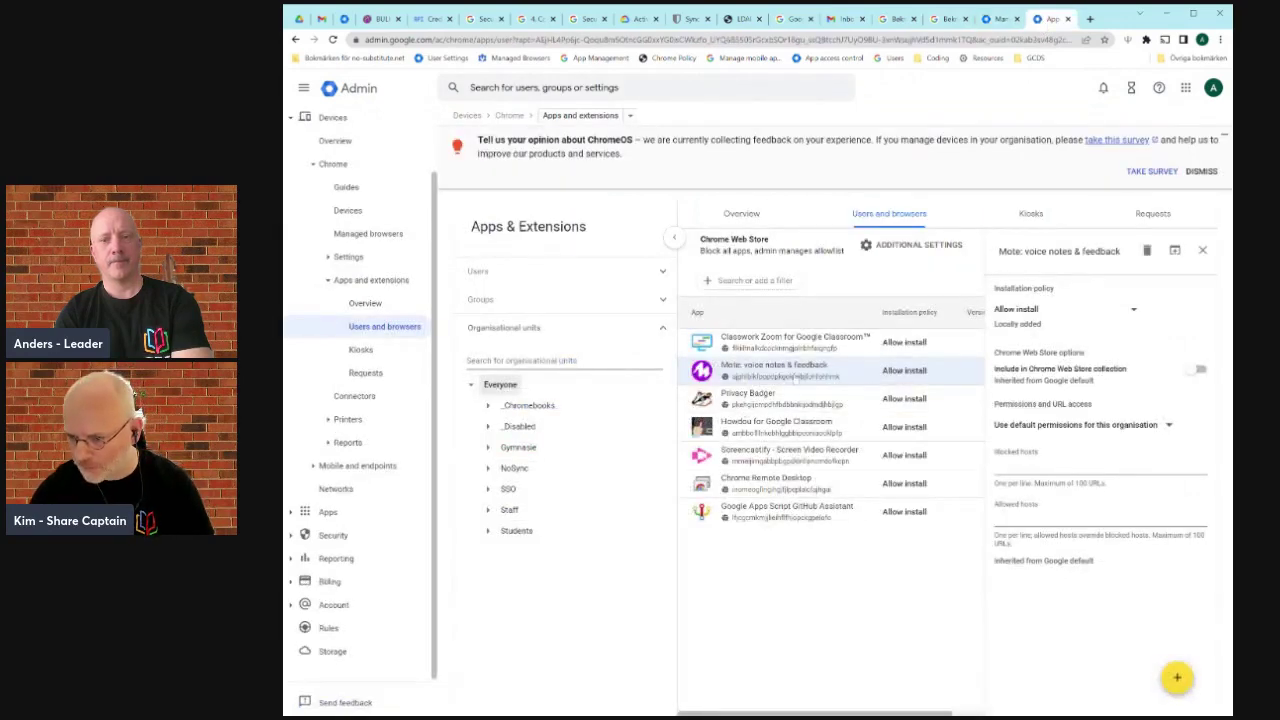
{"action": "double_click", "coordinate": [796, 376]}
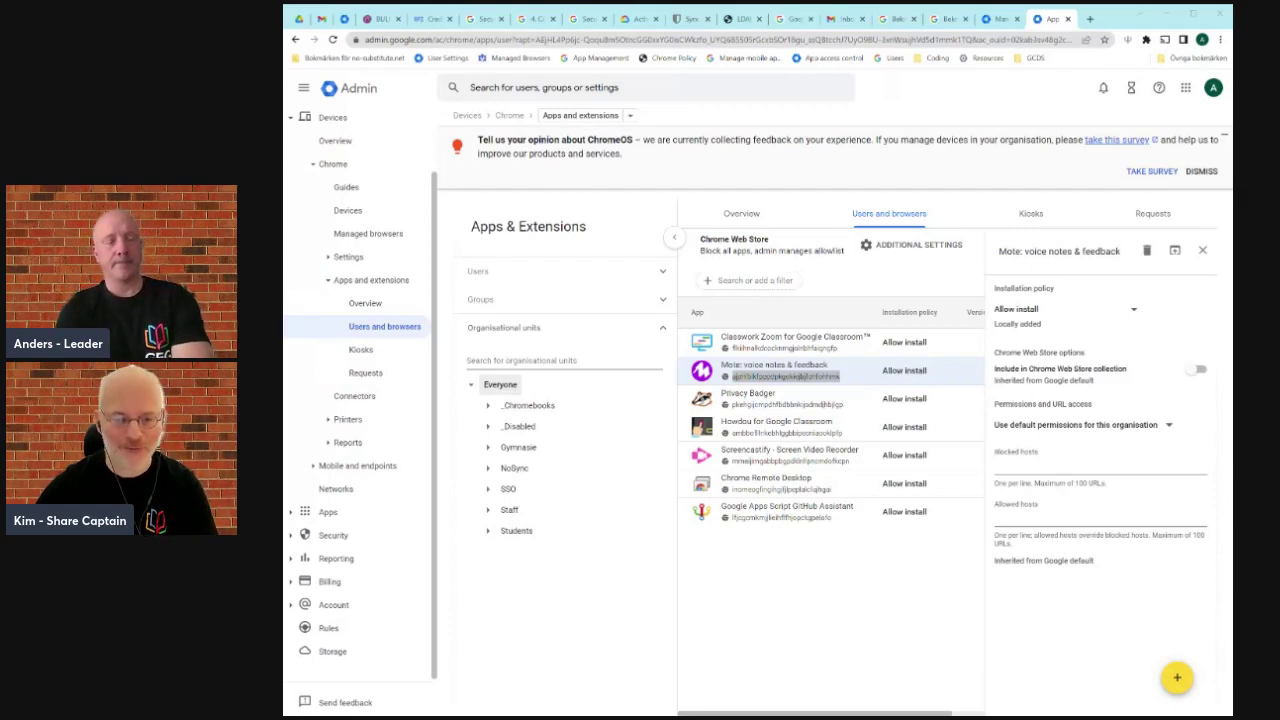
Step: Switch to the other Chrome profile's window, open the Mote extension and allow it to use the microphone
{"action": "key", "text": "alt+Tab"}
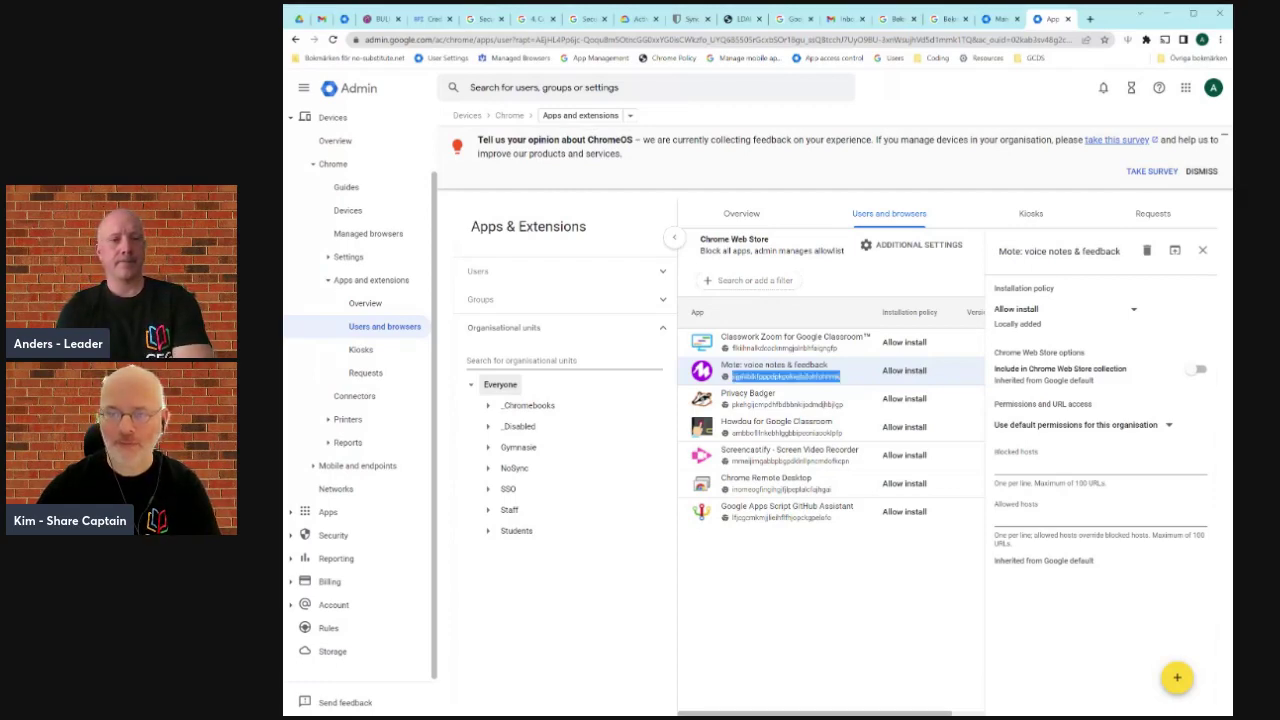
{"action": "key", "text": "alt+Tab"}
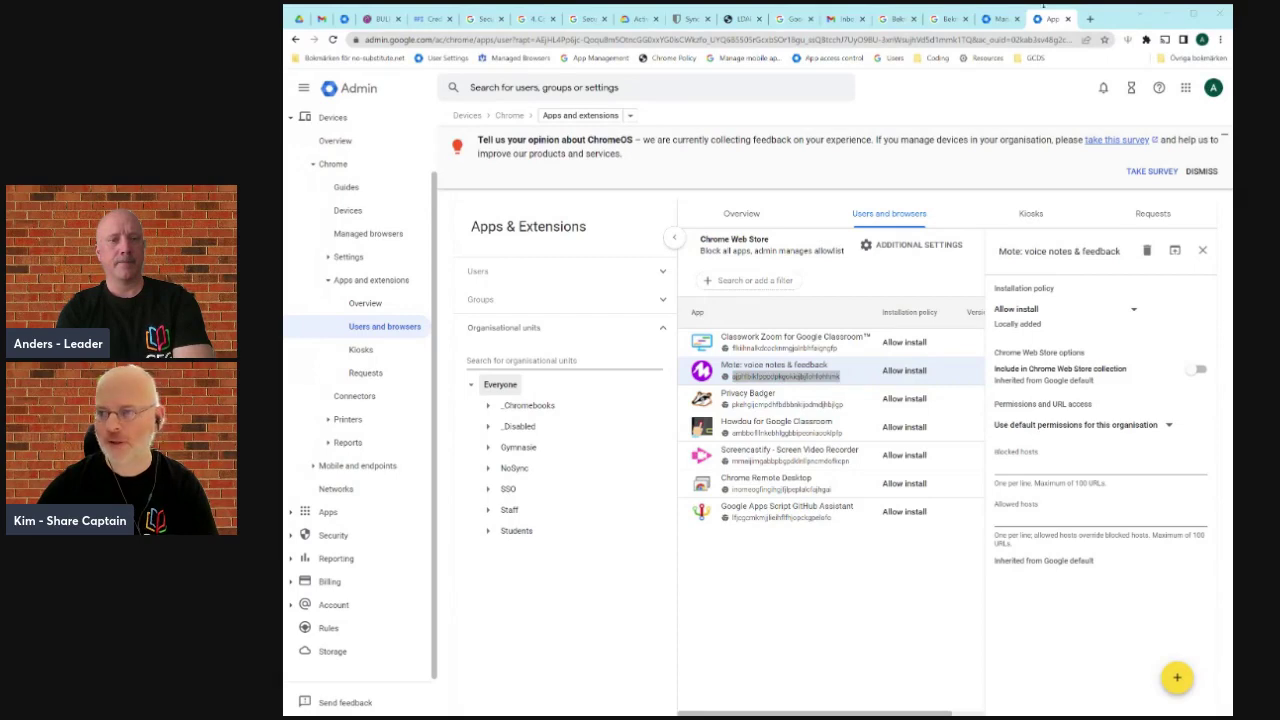
{"action": "double_click", "coordinate": [1172, 18]}
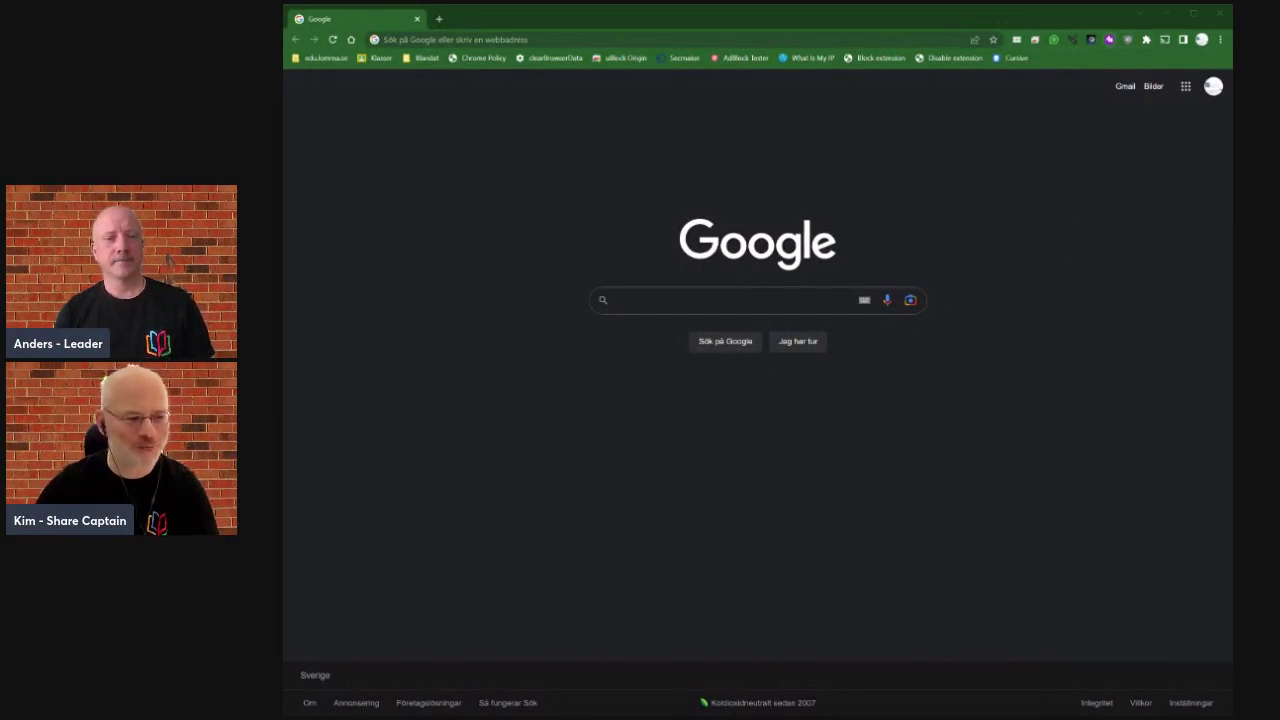
{"action": "left_click", "coordinate": [1106, 43]}
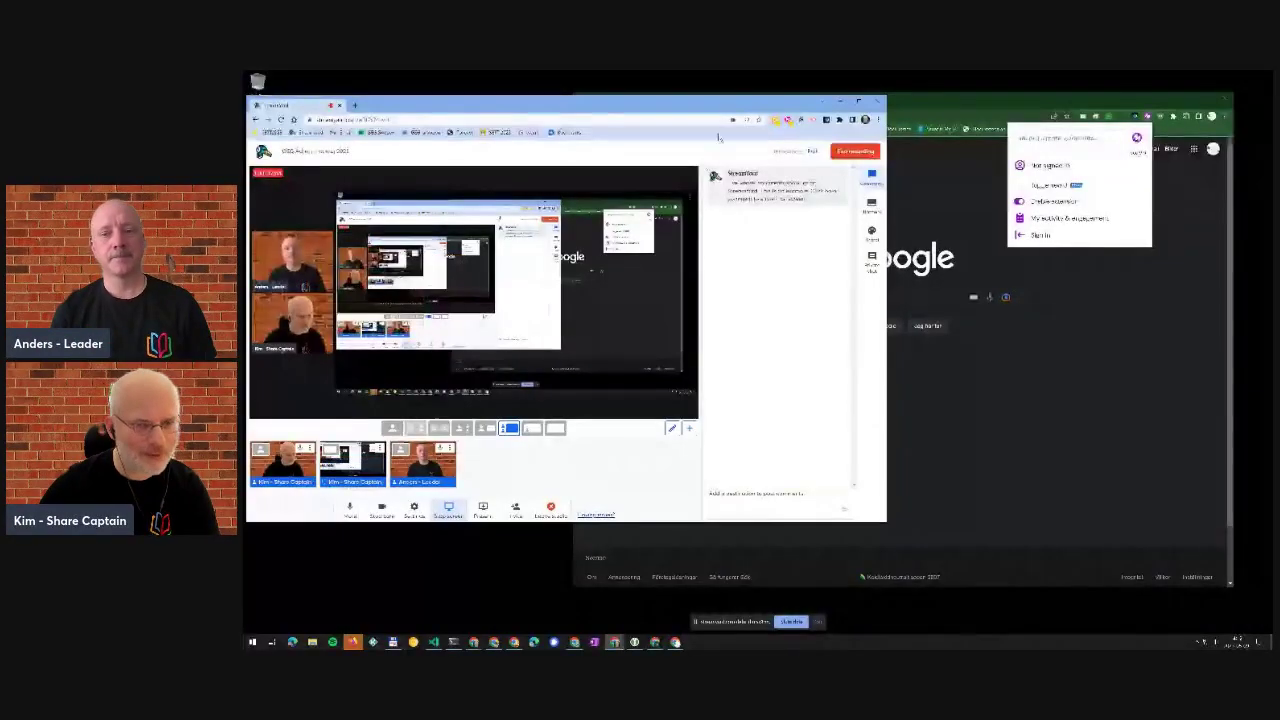
{"action": "left_click", "coordinate": [840, 101]}
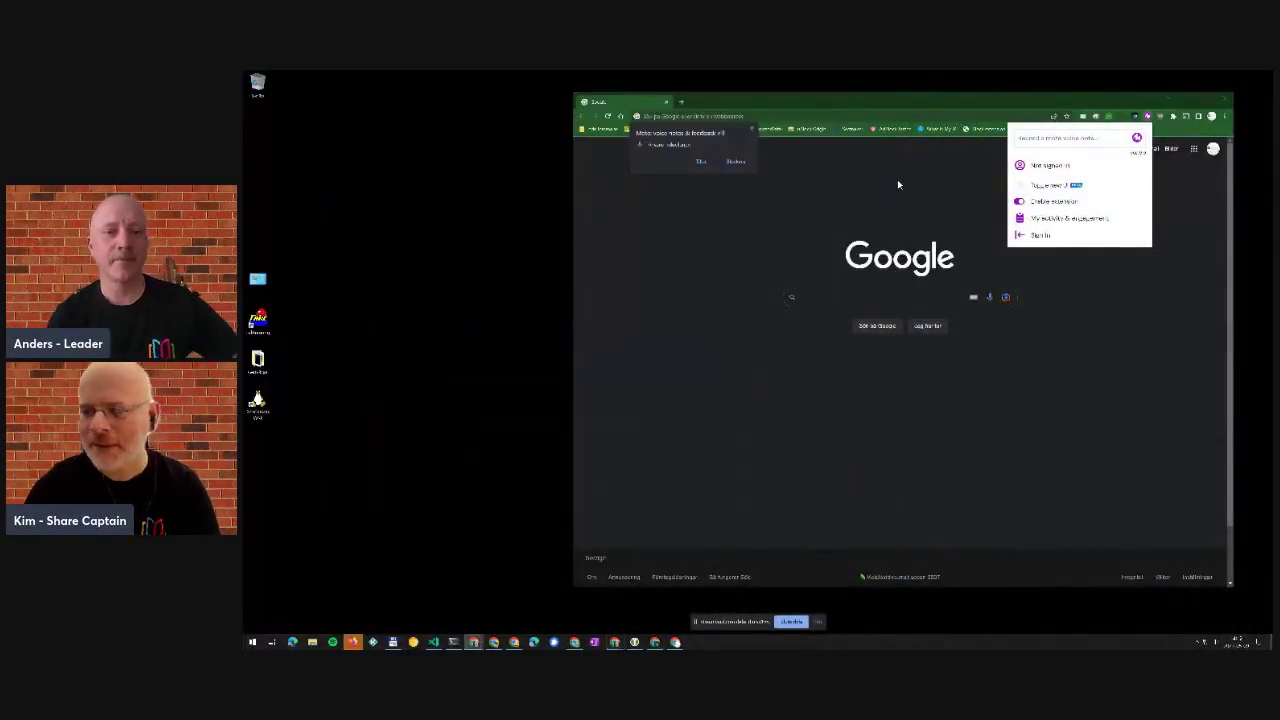
{"action": "left_click", "coordinate": [701, 161]}
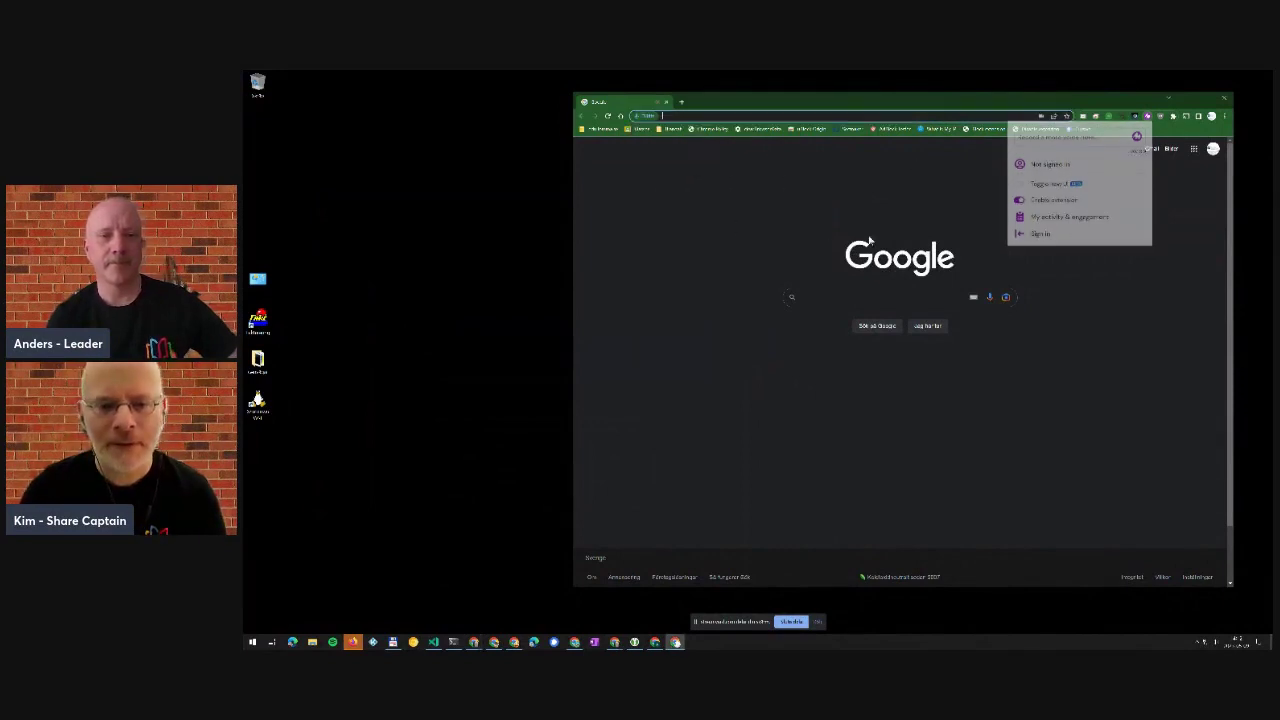
Step: Try to sign in to Mote with the Google account, starting from the Mote extension
{"action": "left_click", "coordinate": [1148, 117]}
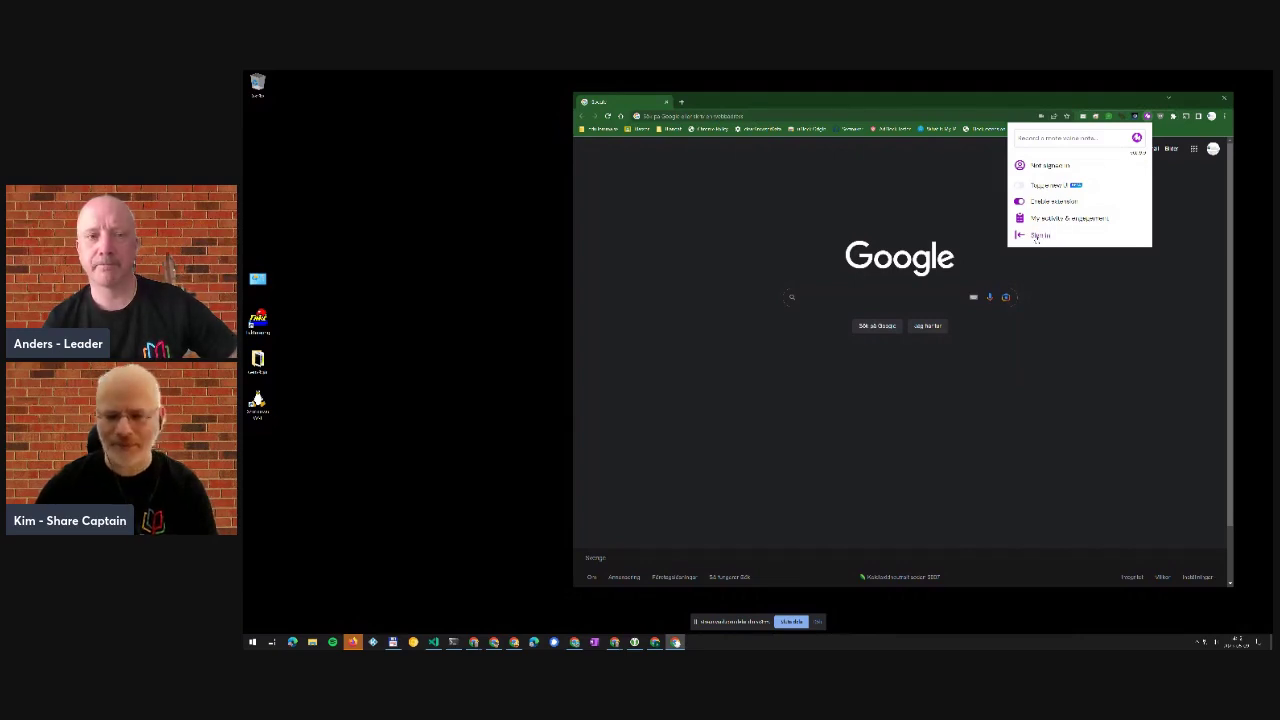
{"action": "left_click", "coordinate": [1036, 238]}
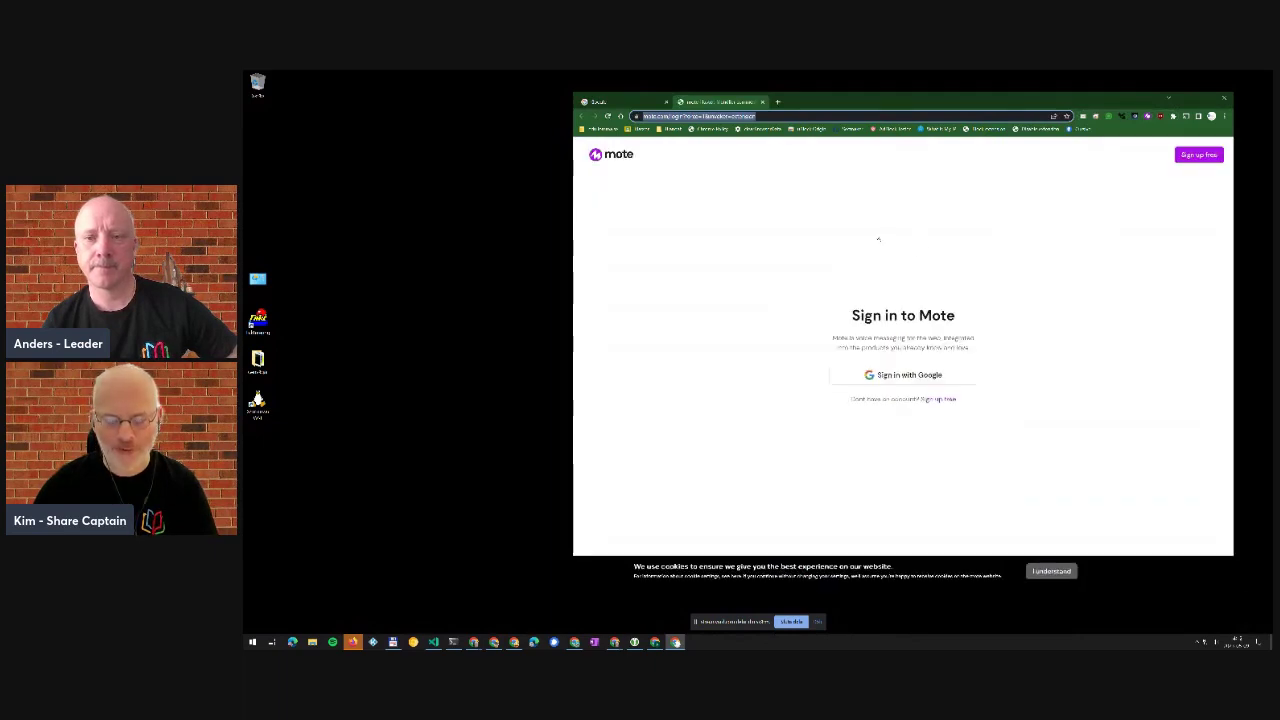
{"action": "left_click", "coordinate": [914, 378]}
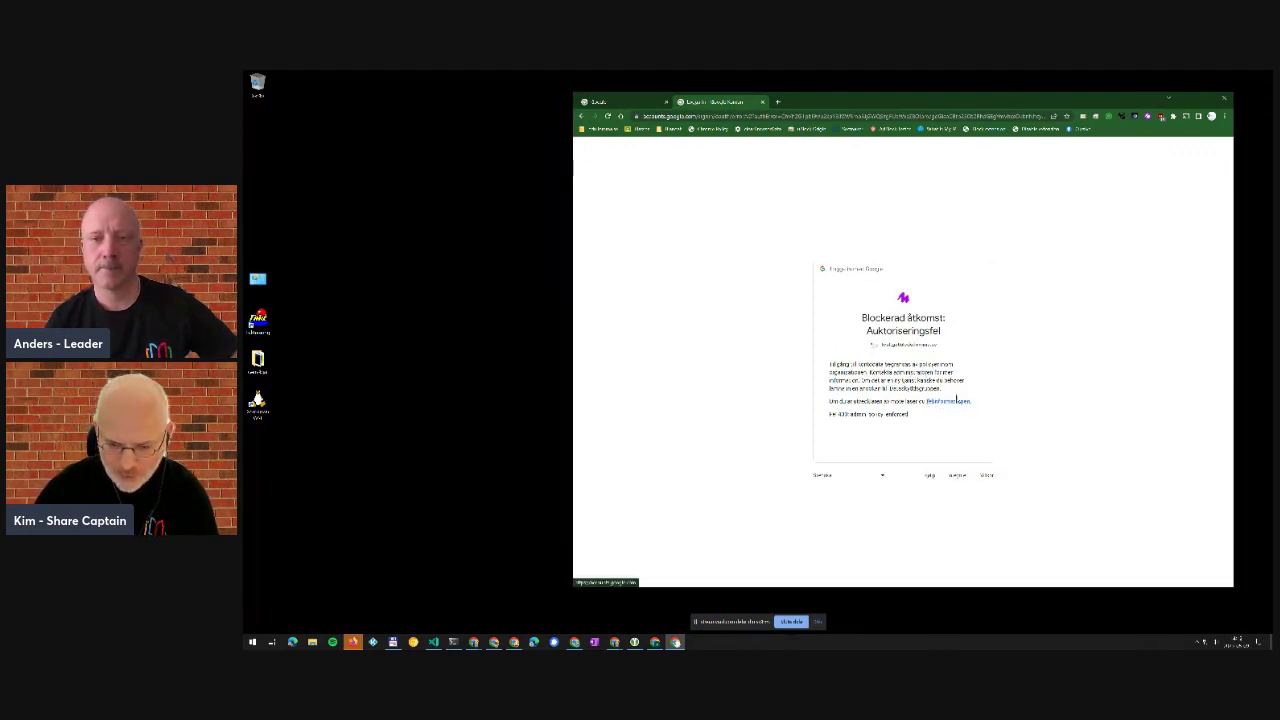
Step: Open the developer details of the admin_policy_enforced authorization error and copy Mote's client ID from them
{"action": "left_click_drag", "start_coordinate": [907, 414], "coordinate": [830, 415]}
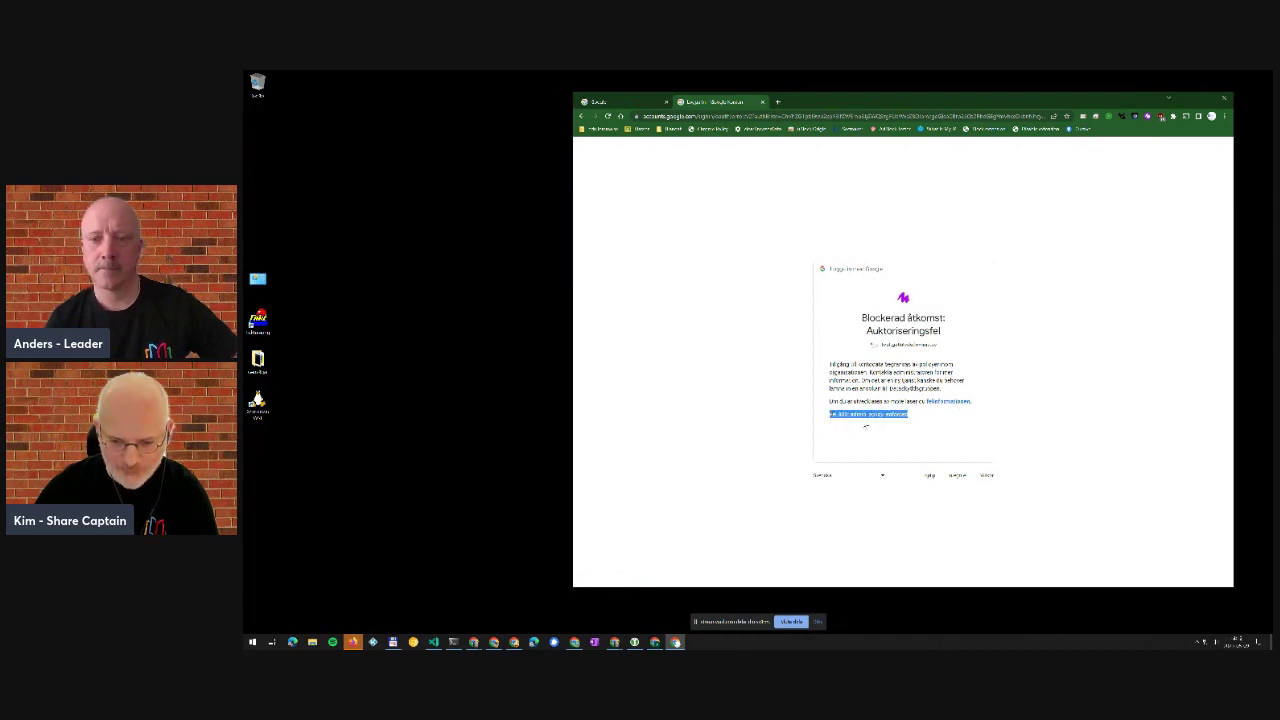
{"action": "left_click", "coordinate": [950, 402]}
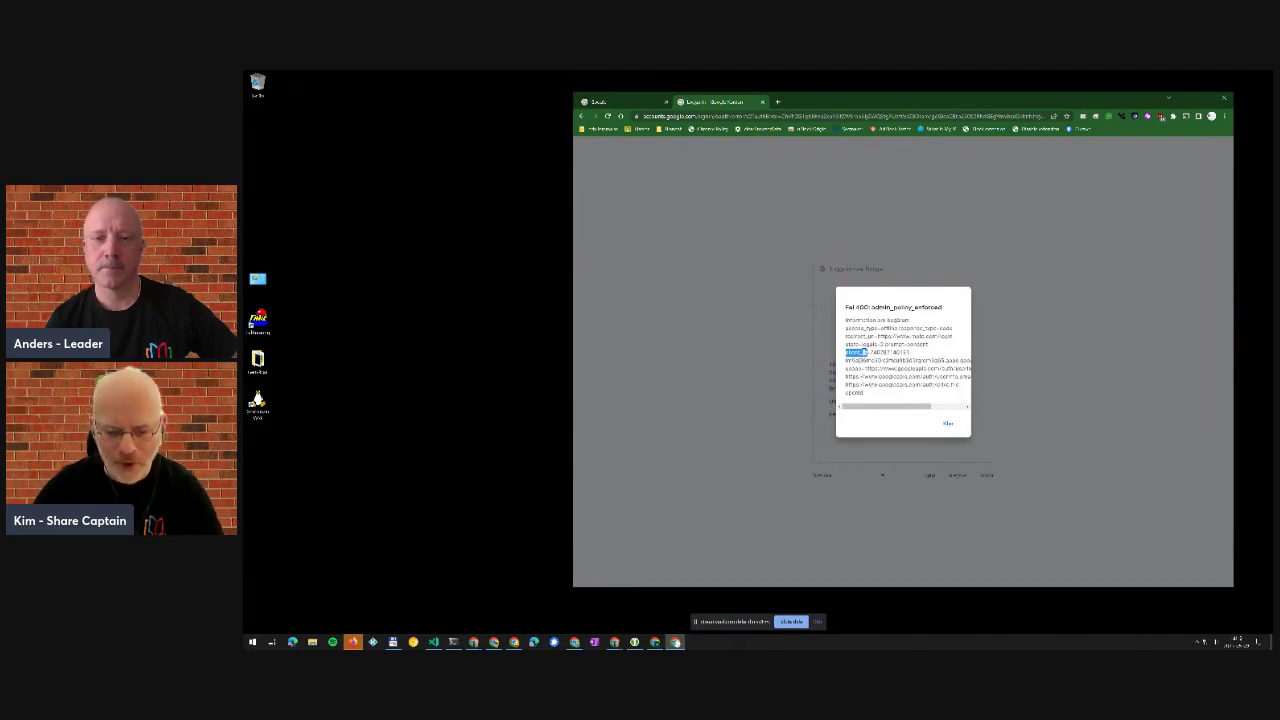
{"action": "left_click", "coordinate": [860, 352]}
{"action": "triple_click", "coordinate": [860, 352]}
{"action": "left_click", "coordinate": [860, 352]}
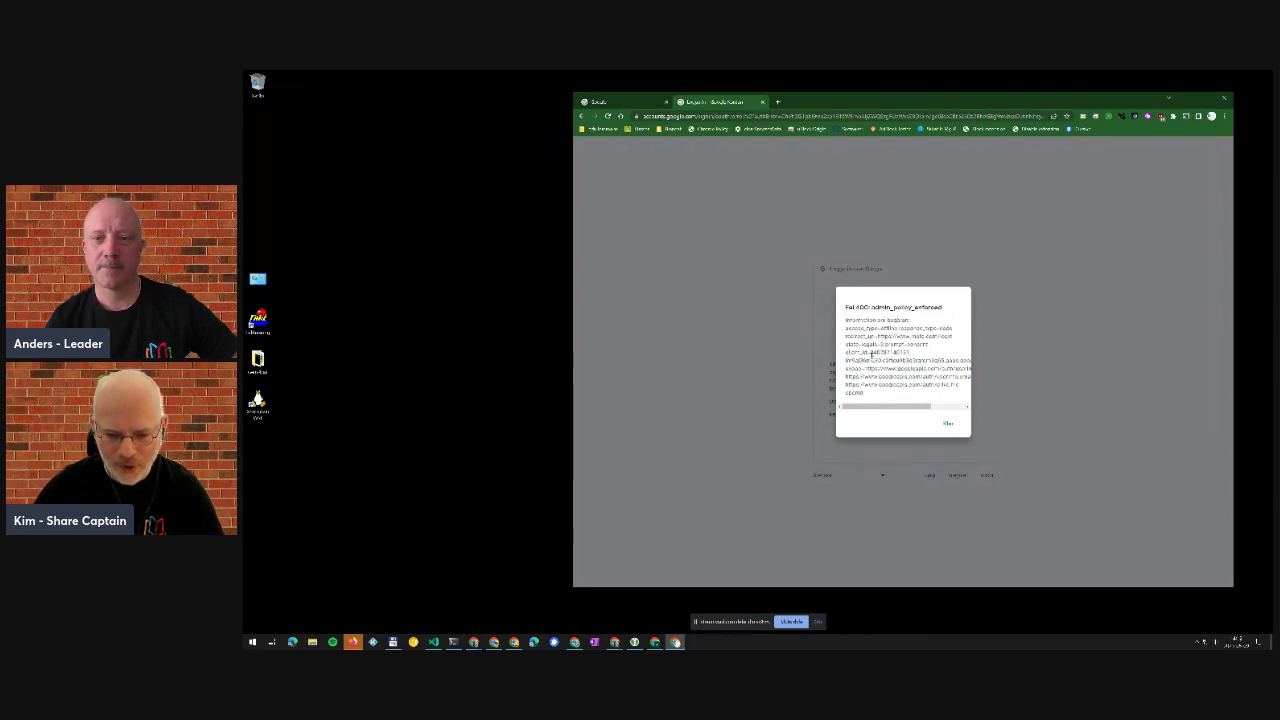
{"action": "left_click_drag", "start_coordinate": [872, 354], "coordinate": [973, 365]}
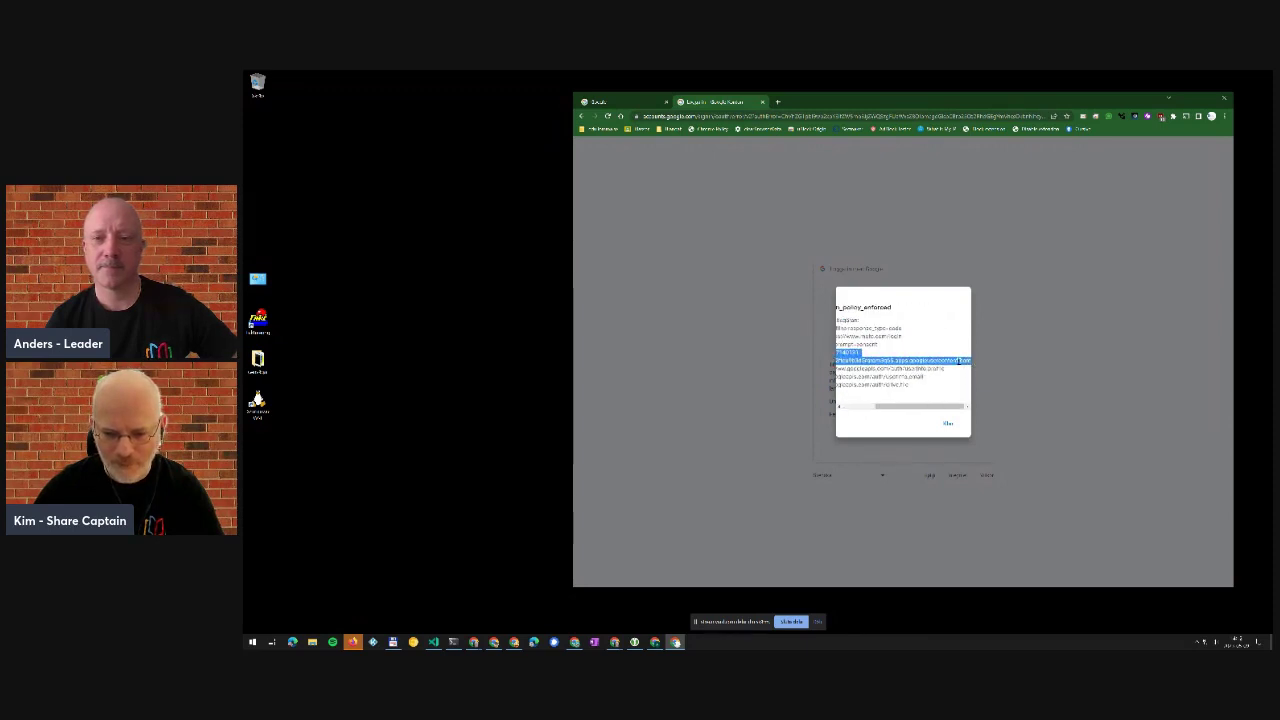
{"action": "right_click", "coordinate": [960, 361]}
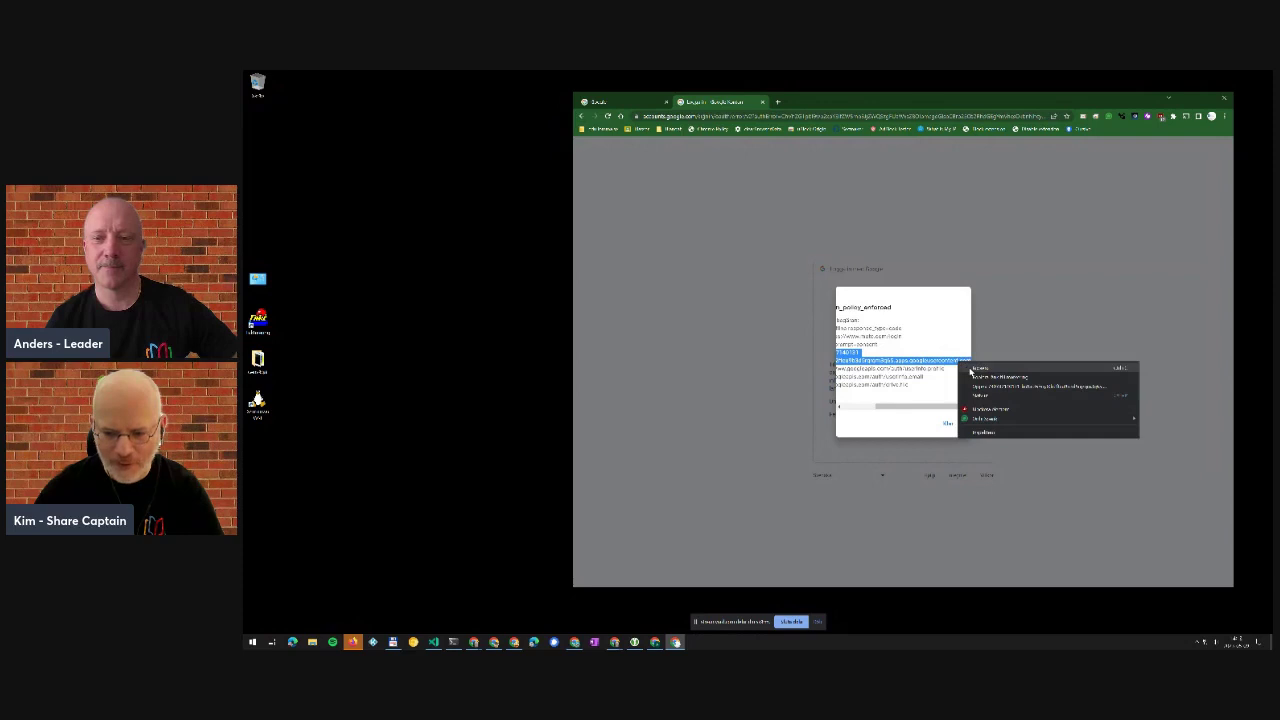
{"action": "left_click", "coordinate": [972, 369]}
{"action": "left_click_drag", "start_coordinate": [938, 406], "coordinate": [905, 406]}
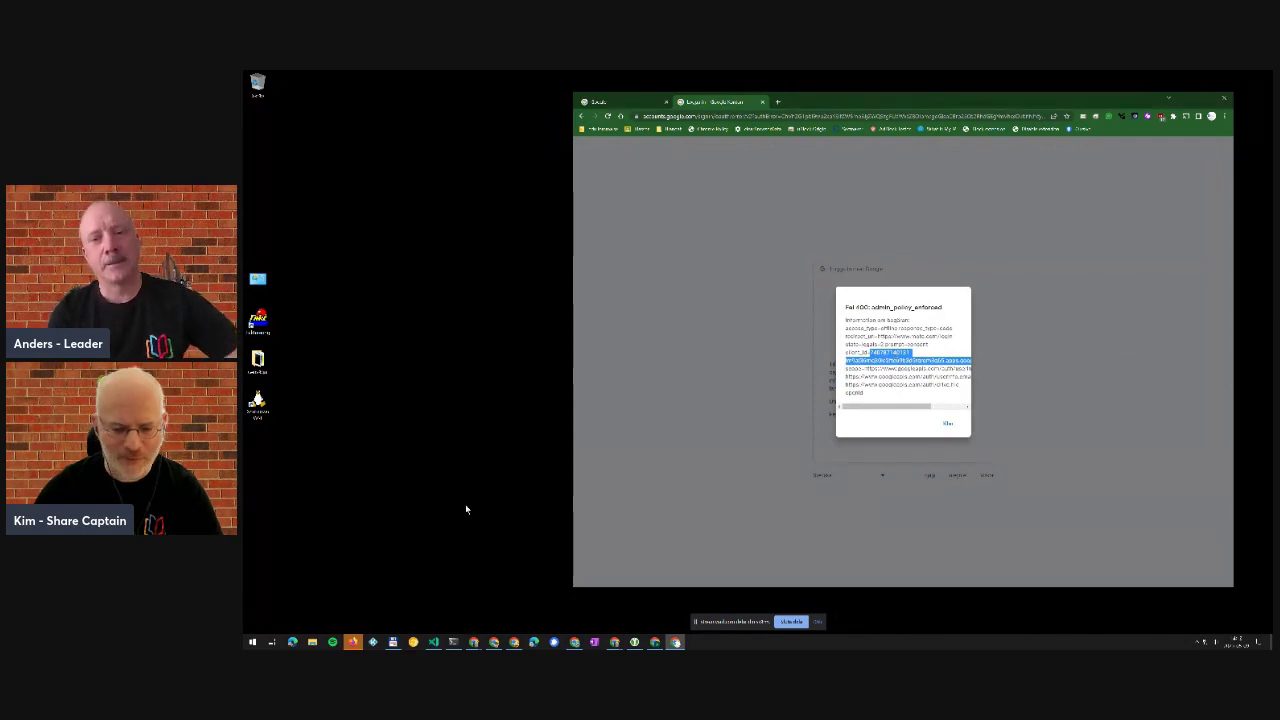
Step: Minimize the test profile's window and return to the configured apps list in the Admin console
{"action": "left_click", "coordinate": [1187, 98]}
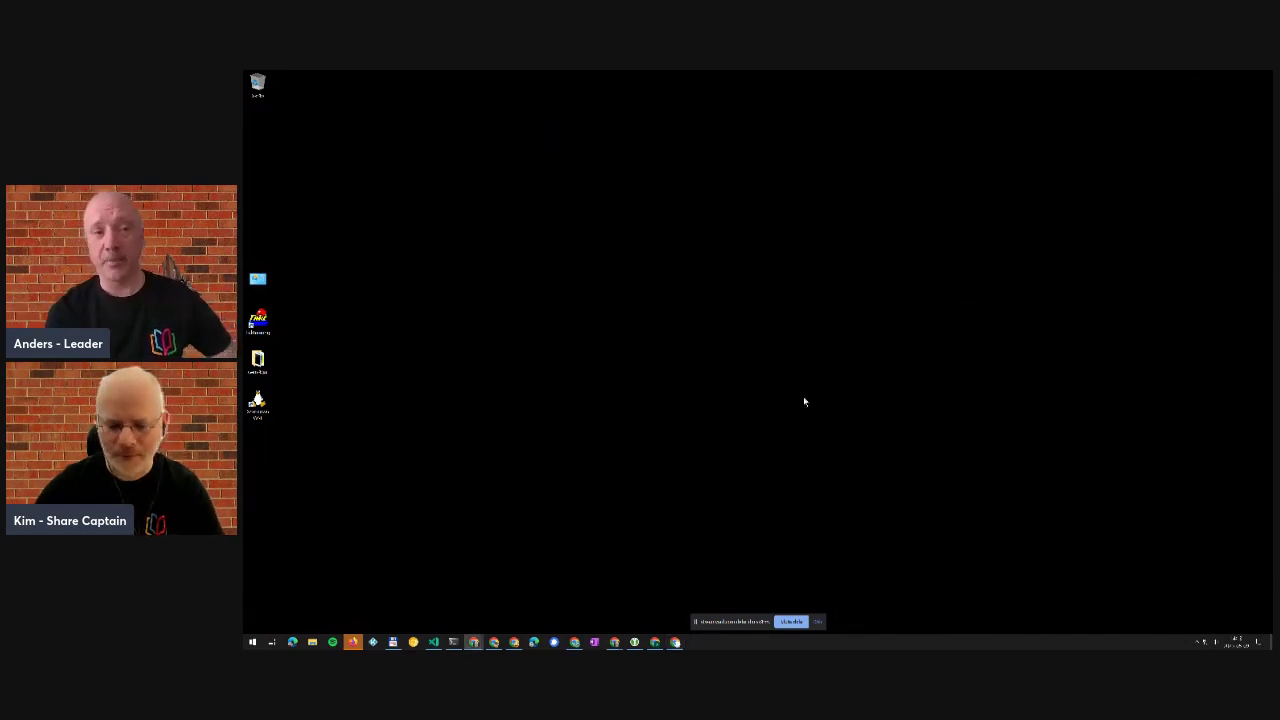
{"action": "left_click", "coordinate": [655, 642]}
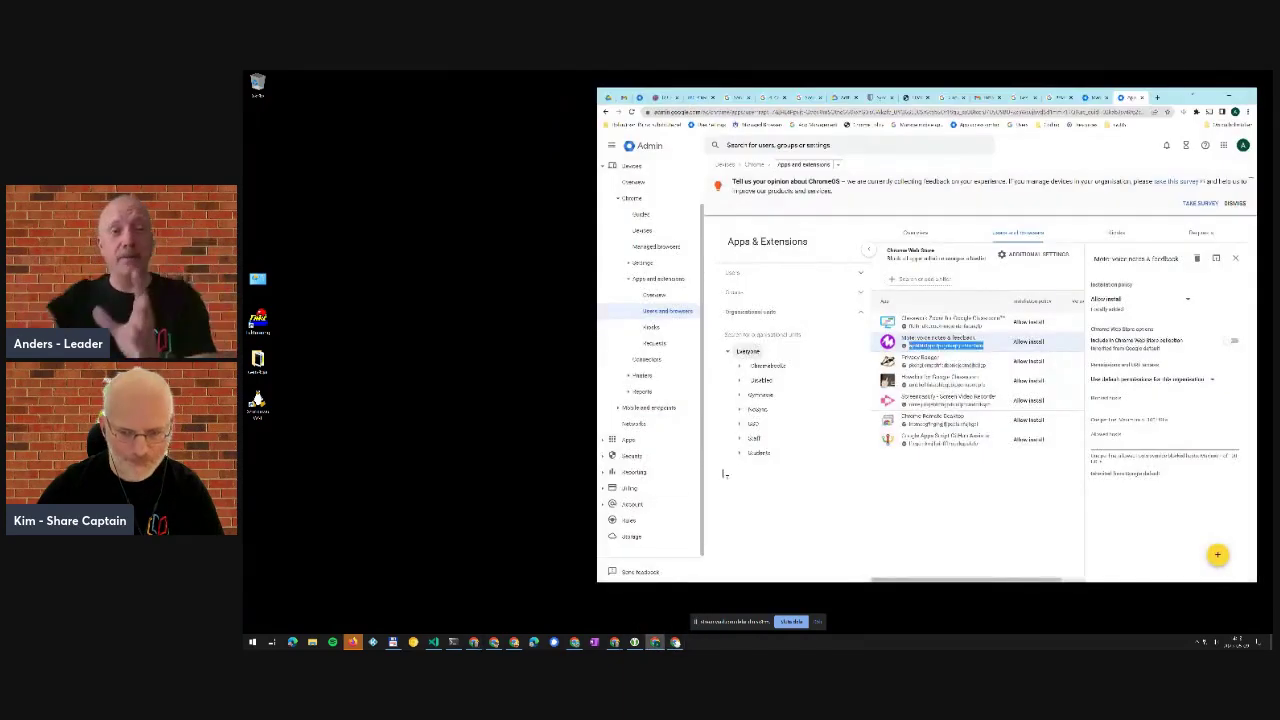
{"action": "key", "text": "ctrl+shift+Tab"}
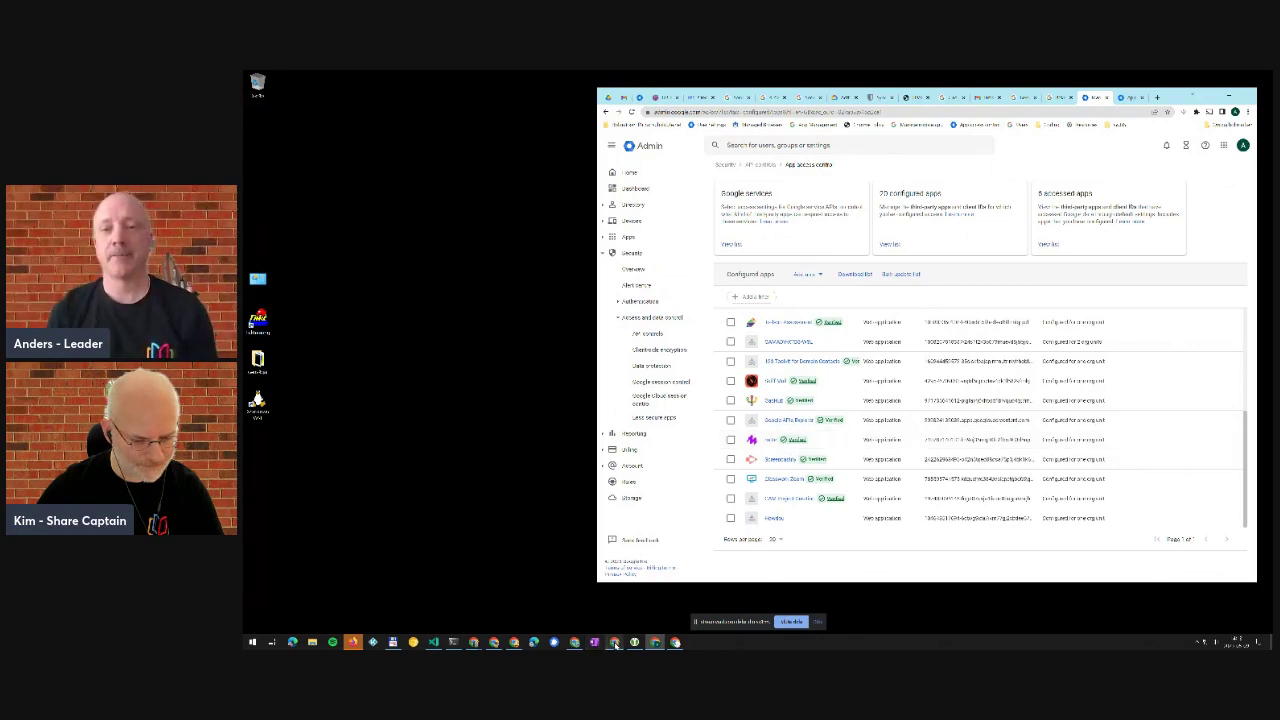
{"action": "mouse_move", "coordinate": [613, 625]}
{"action": "left_click", "coordinate": [650, 605]}
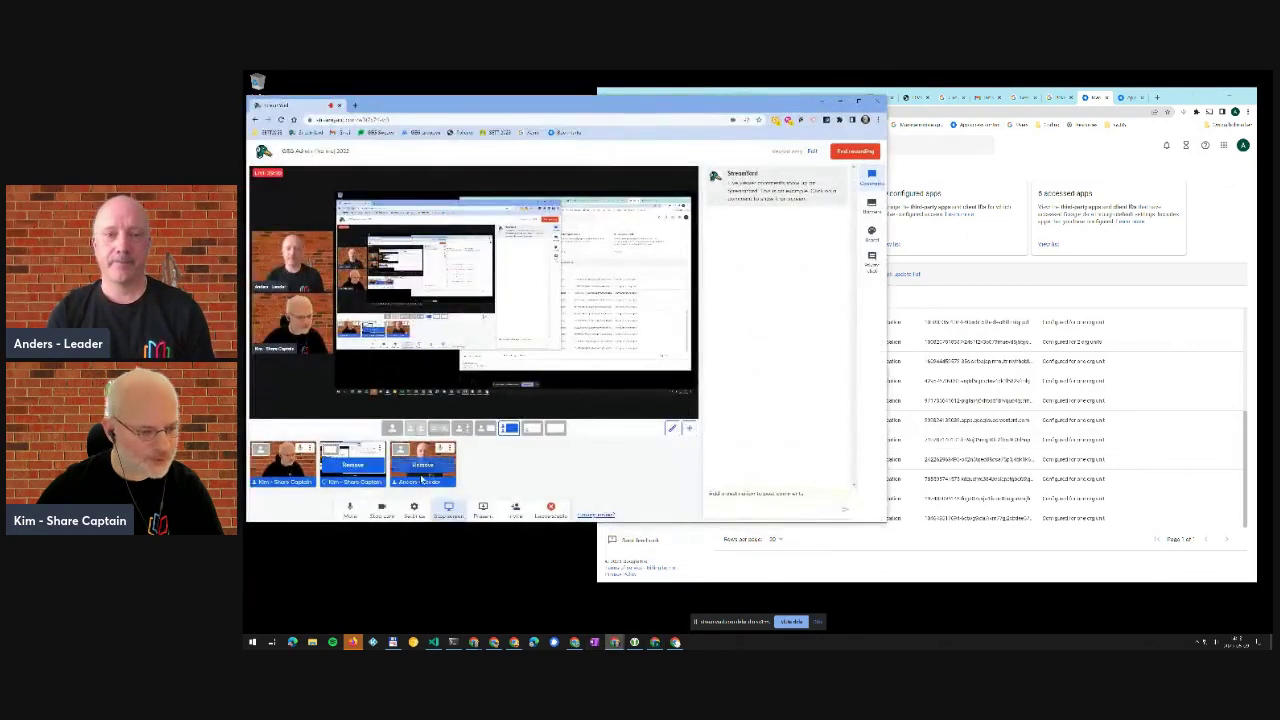